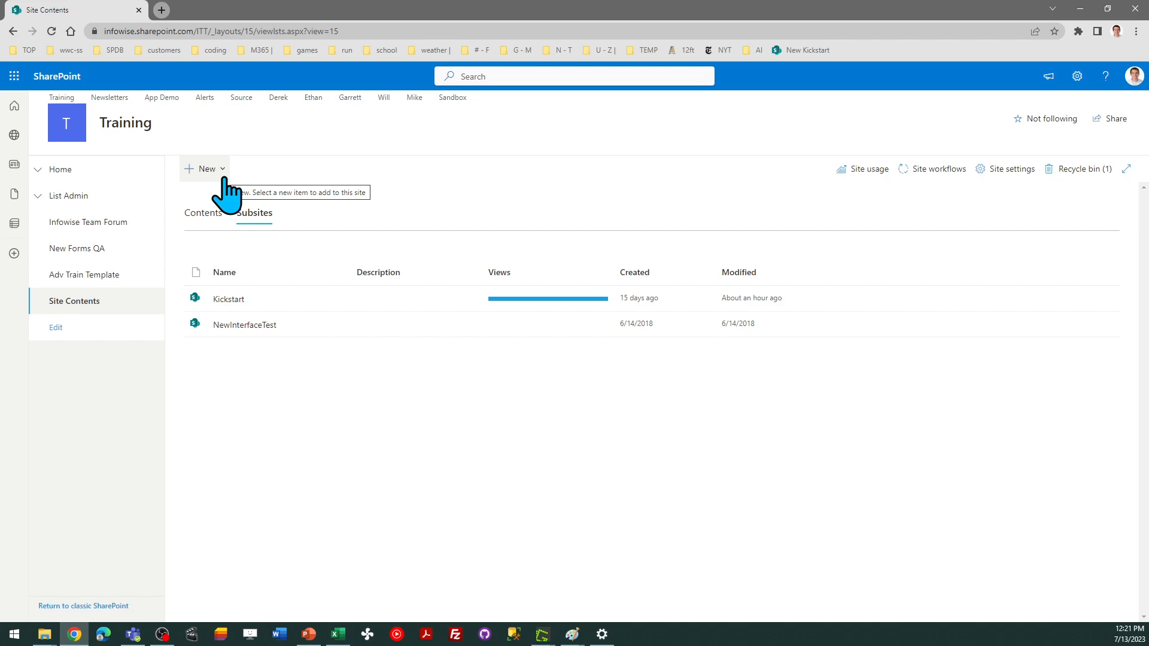
# Start a new subsite and enter Support Requests as its title
pyautogui.click(223, 176)
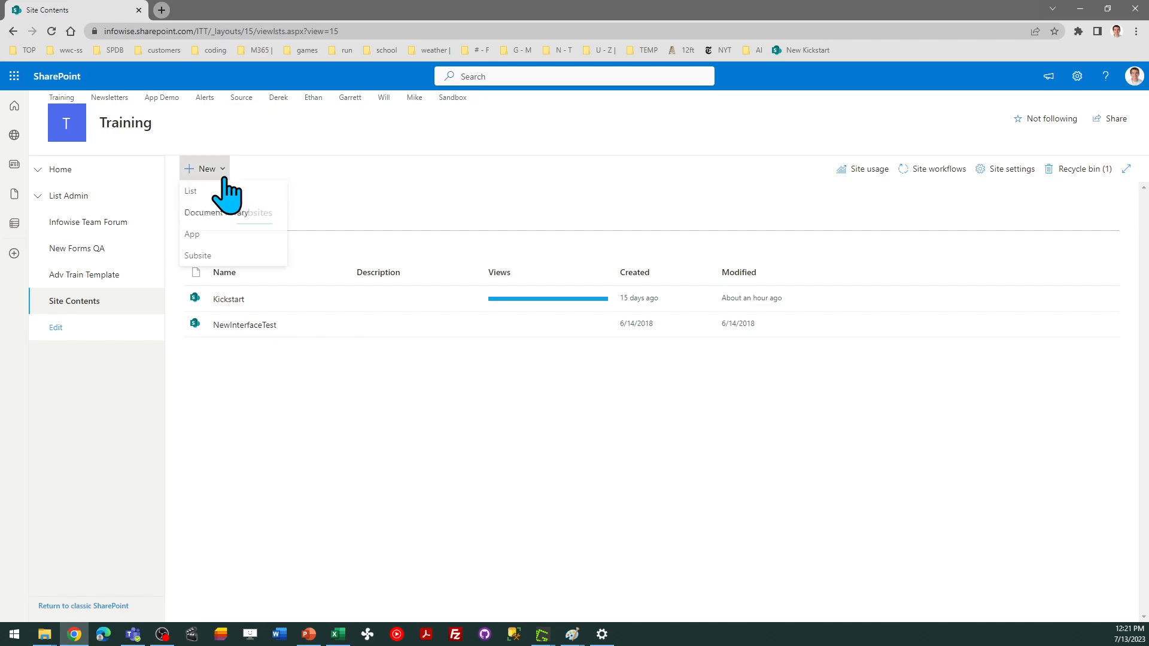
pyautogui.click(232, 258)
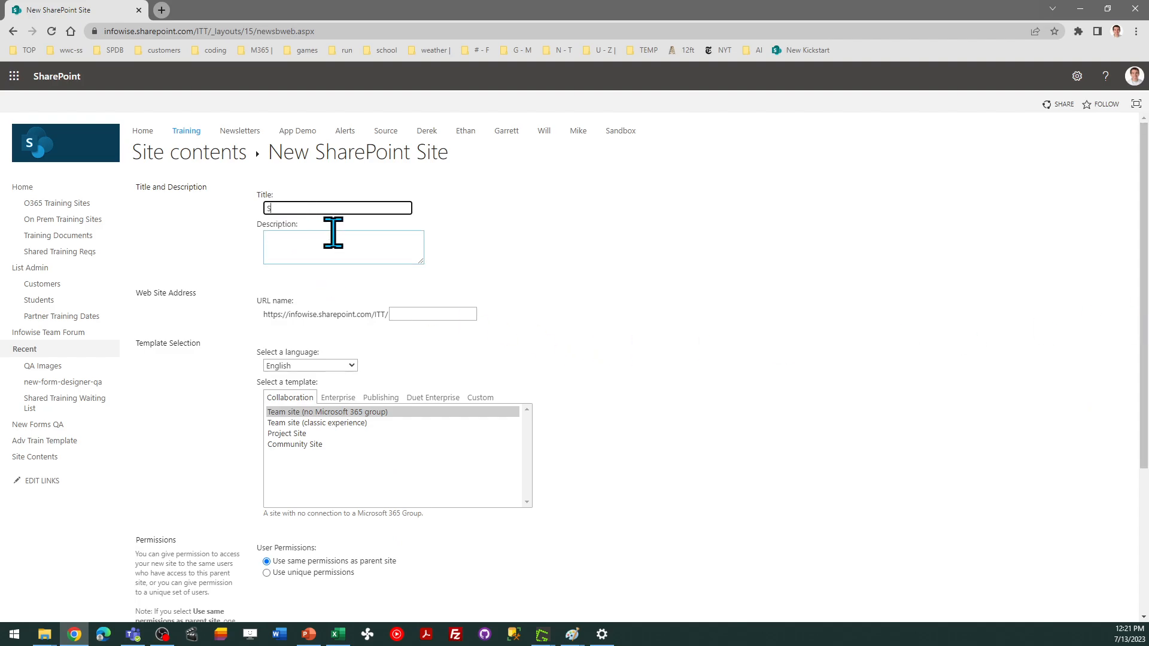
pyautogui.write('upport Requests')
# Set the subsite's URL name to supportrequests and create the subsite with the default template and permissions
pyautogui.click(418, 313)
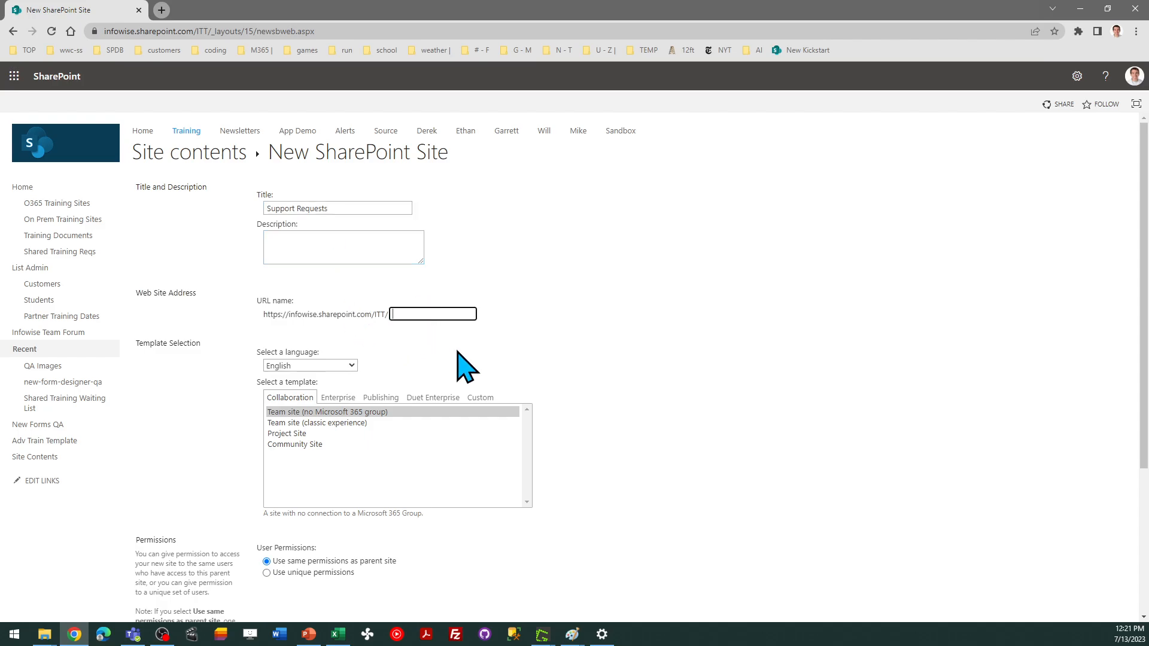
pyautogui.write('supportrequests')
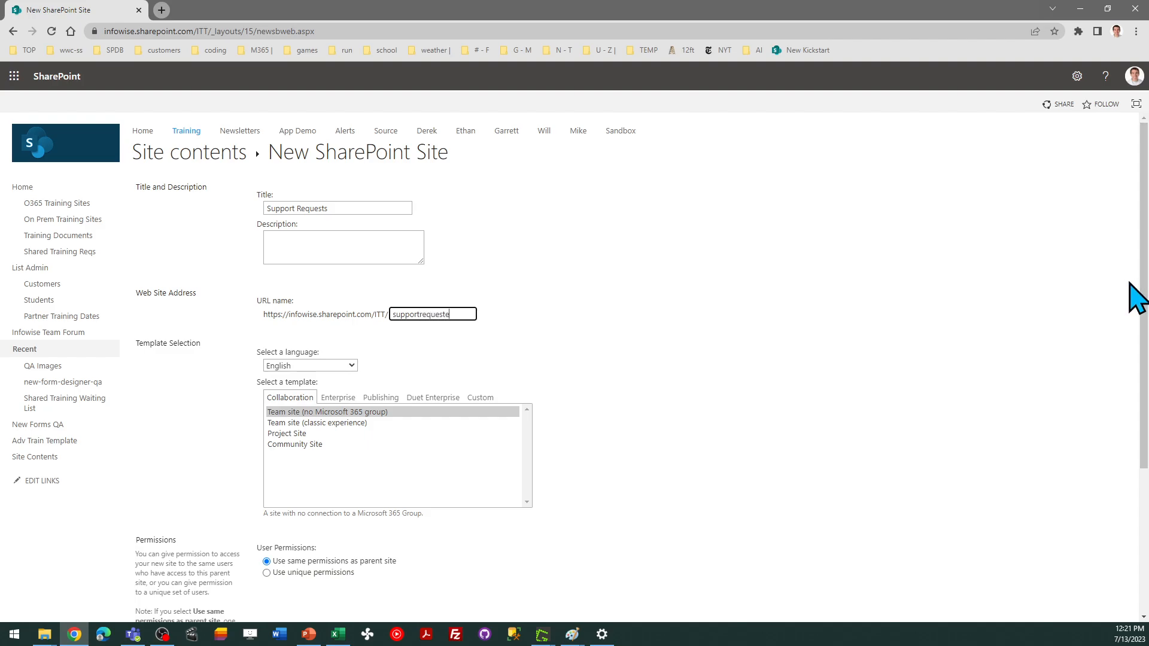
pyautogui.moveTo(1146, 263); pyautogui.dragTo(1147, 413)
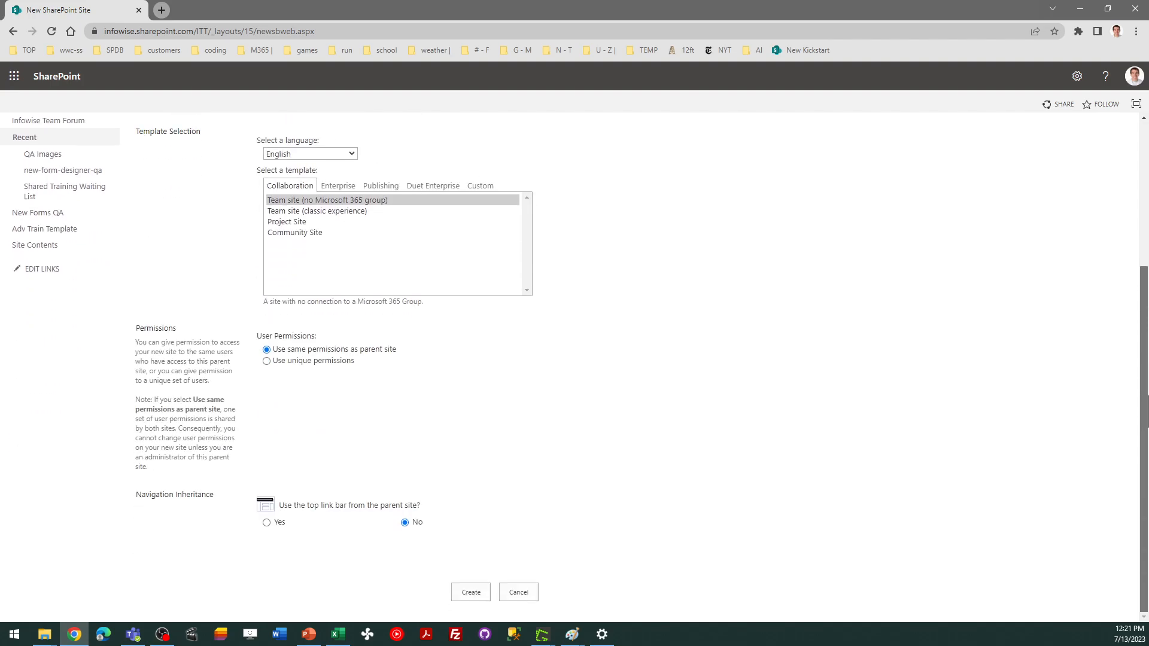
pyautogui.click(472, 592)
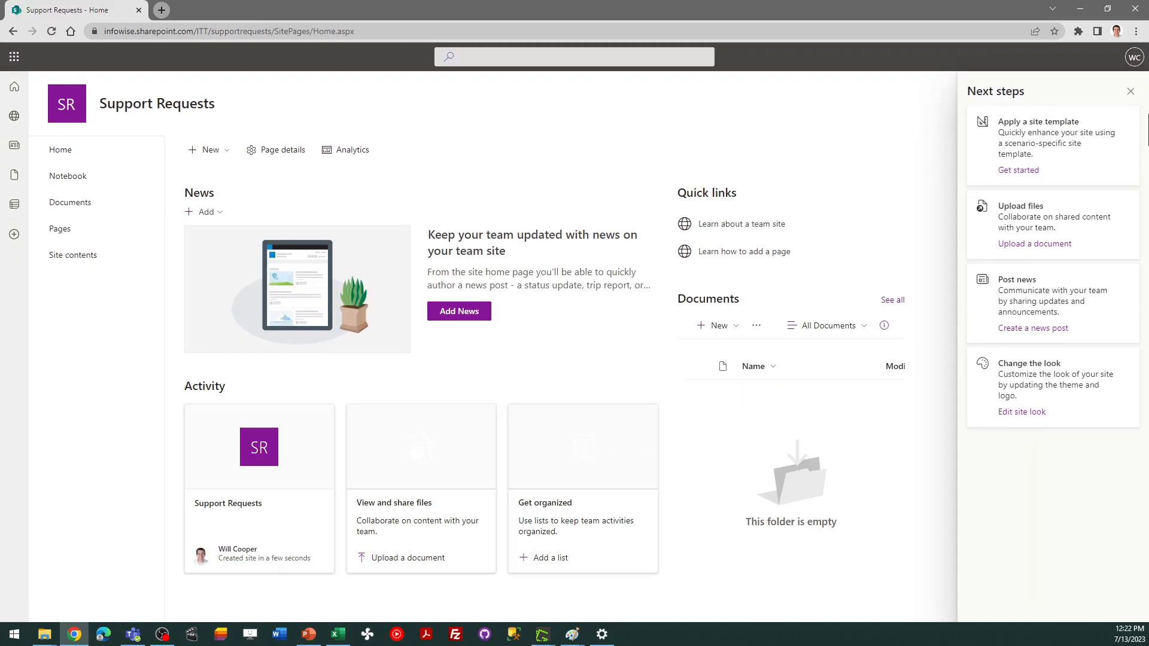
# Dismiss the Next steps panel and open the new site's contents
pyautogui.click(1130, 92)
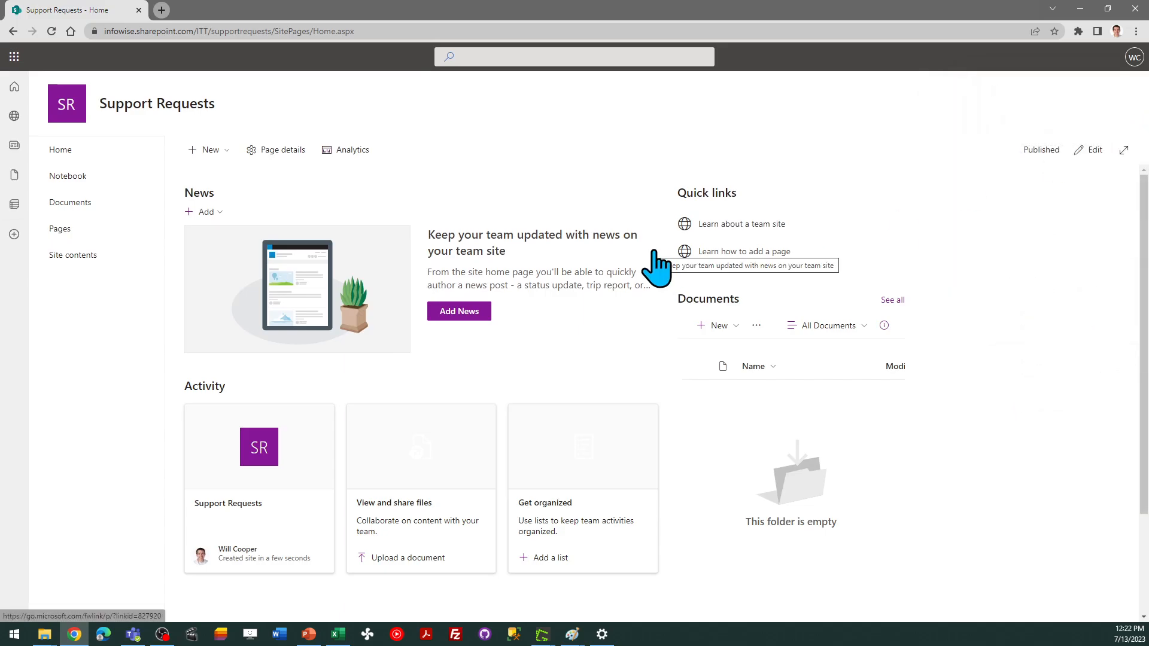
pyautogui.hotkey('alt', 'Tab')
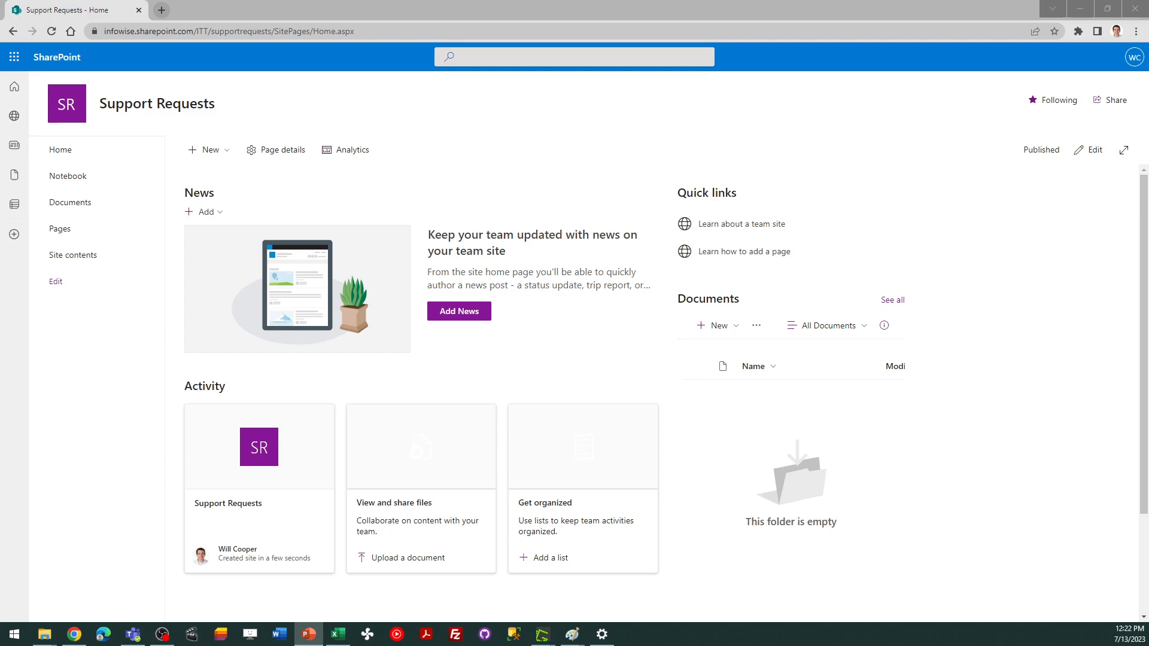
pyautogui.click(78, 256)
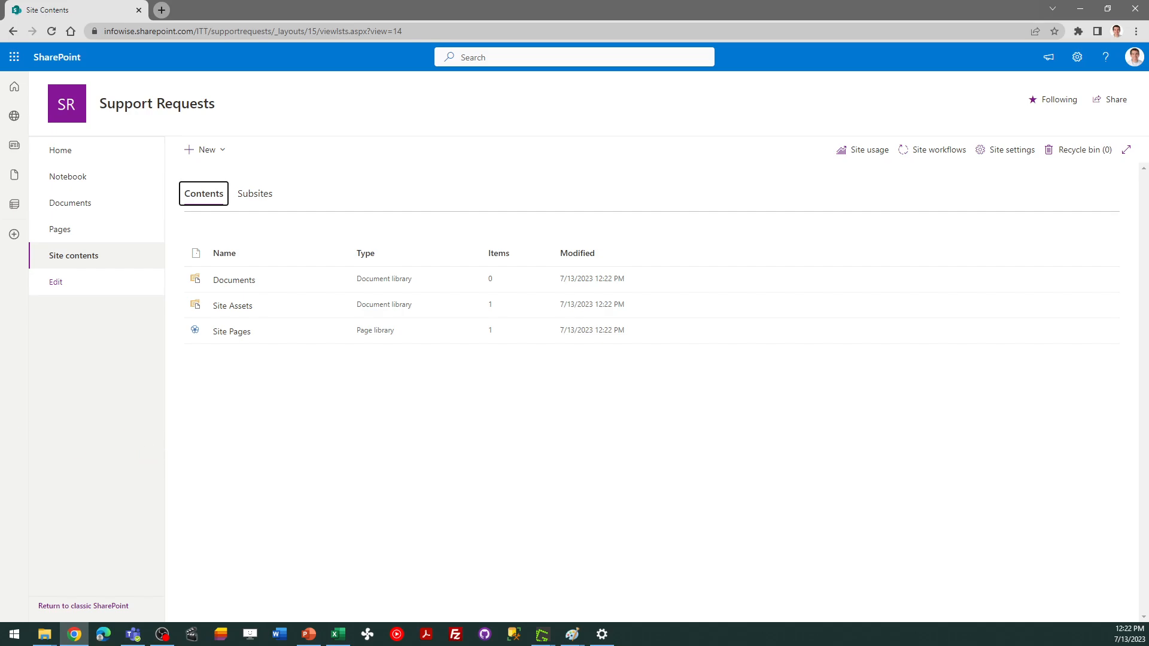
# Add the Infowise Ultimate Forms app to the site and trust its requested permissions
pyautogui.hotkey('alt', 'Tab')
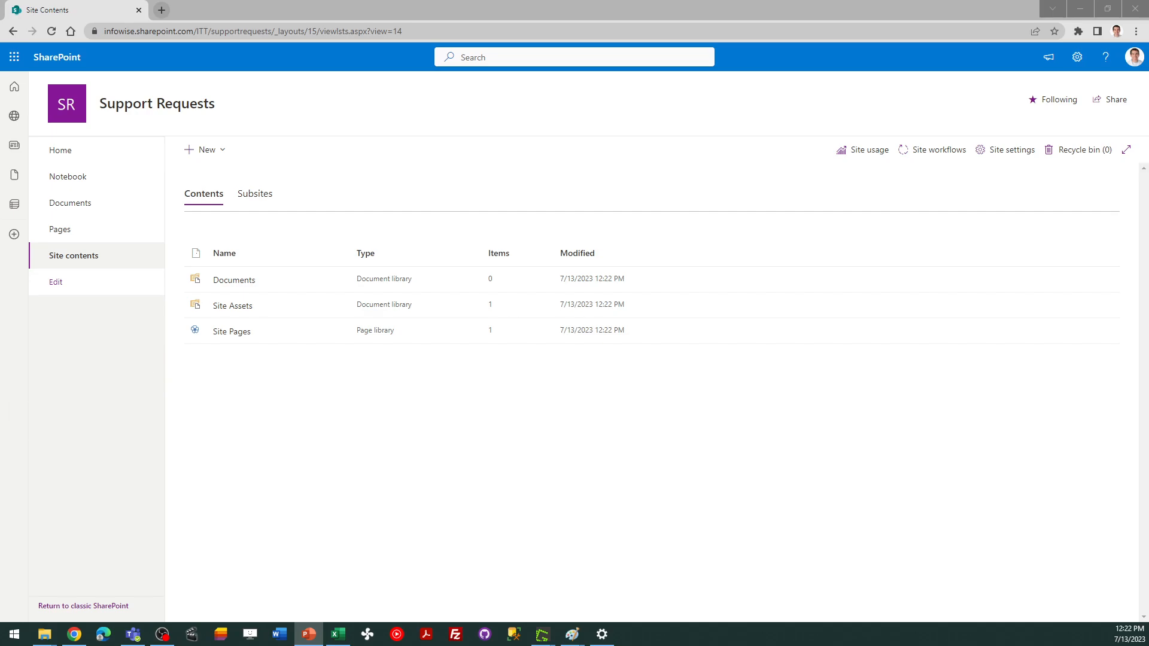
pyautogui.click(219, 150)
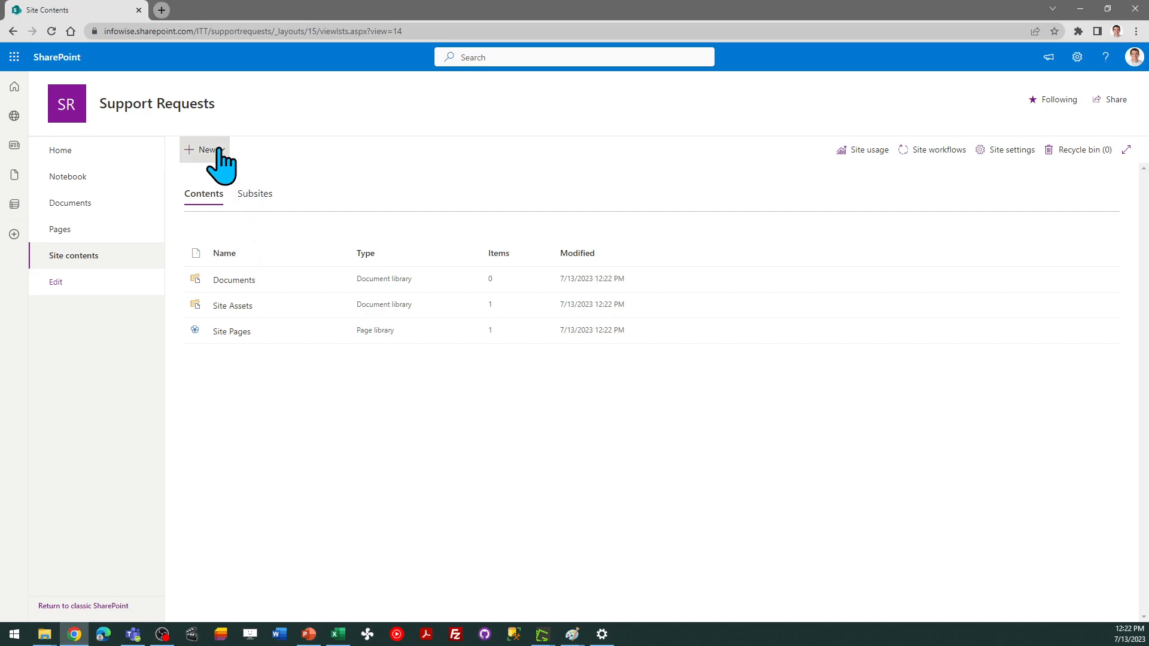
pyautogui.click(218, 151)
pyautogui.click(222, 236)
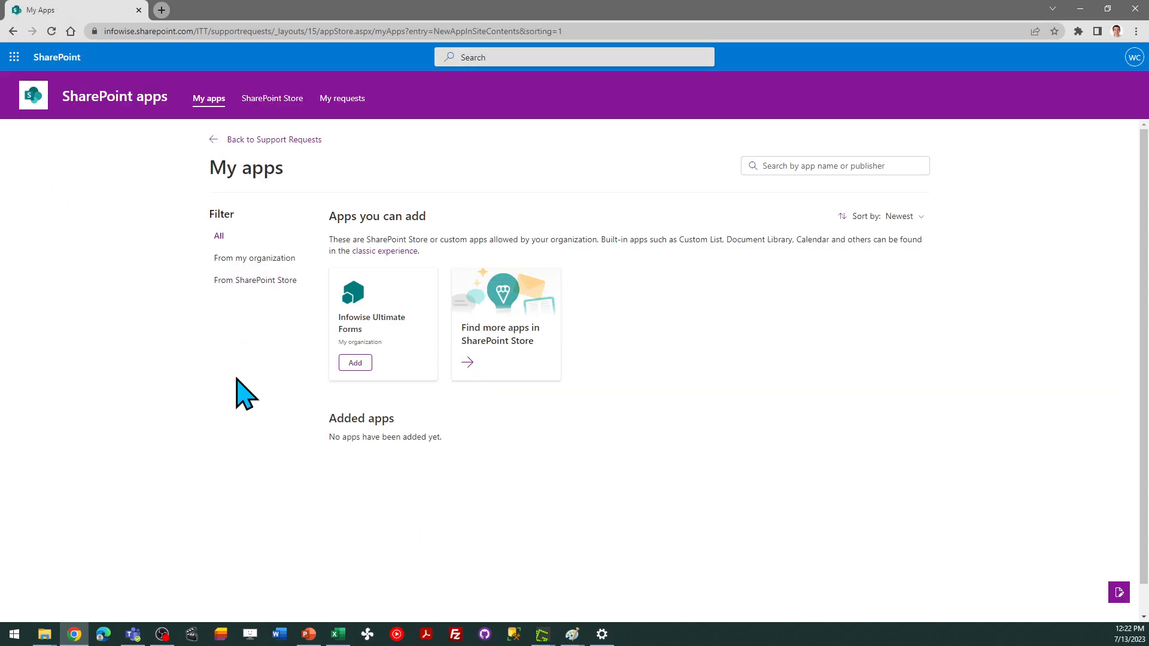
pyautogui.click(356, 363)
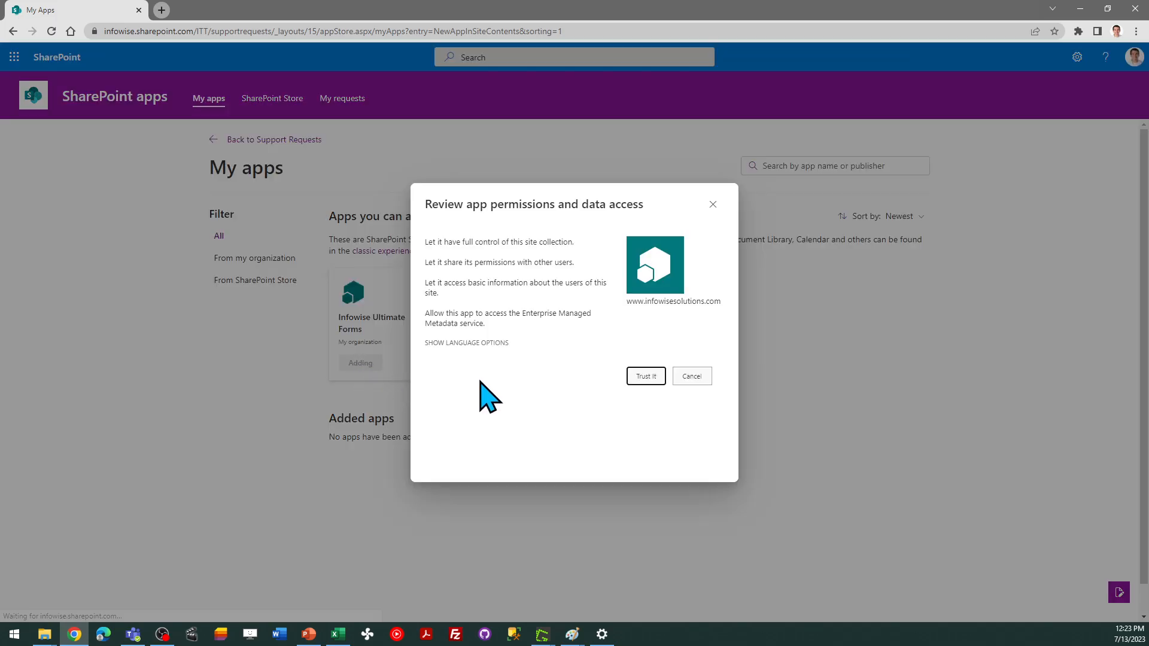
pyautogui.click(649, 378)
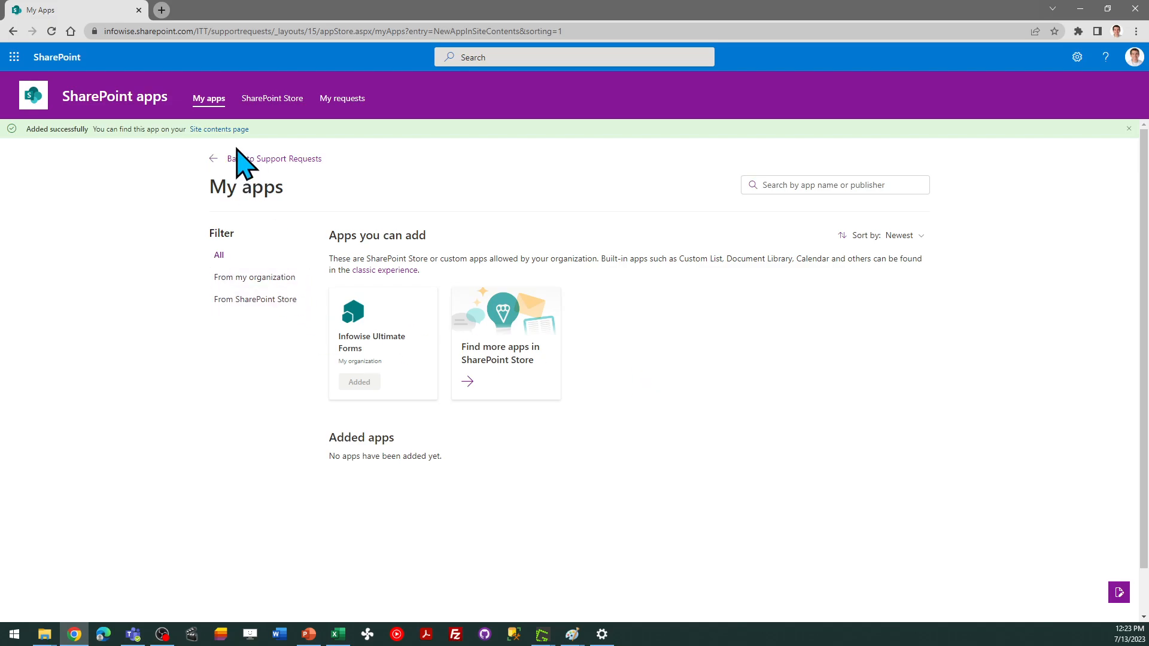
# Go back to the site contents page and refresh it while the Infowise Ultimate Forms app installs
pyautogui.click(233, 129)
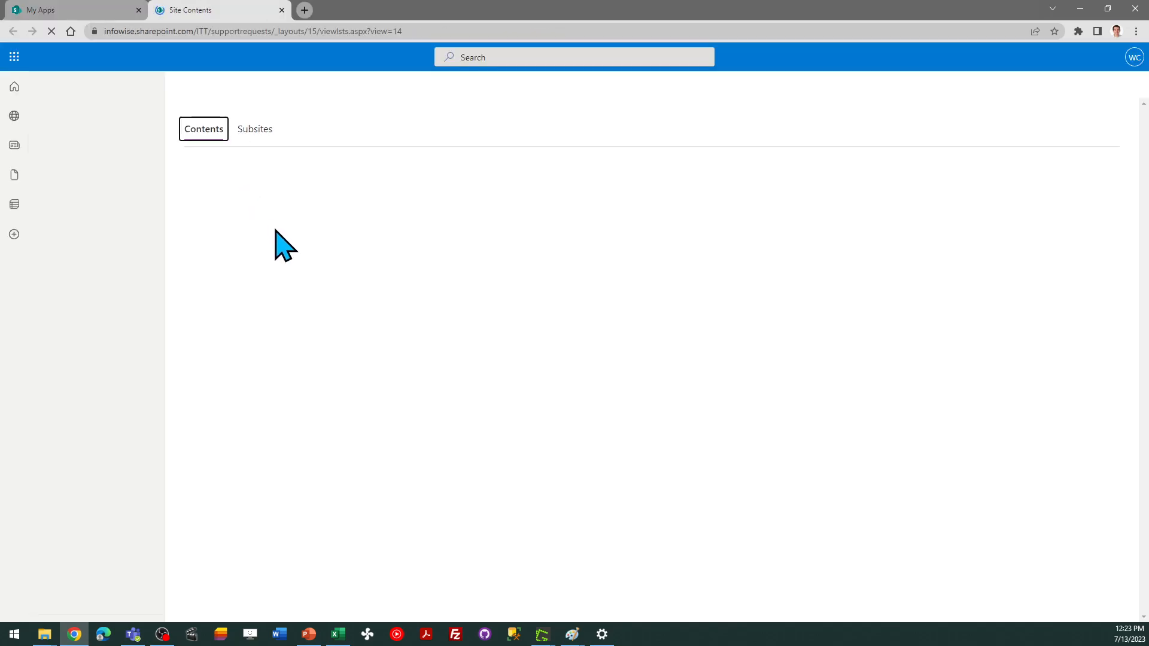
pyautogui.click(139, 10)
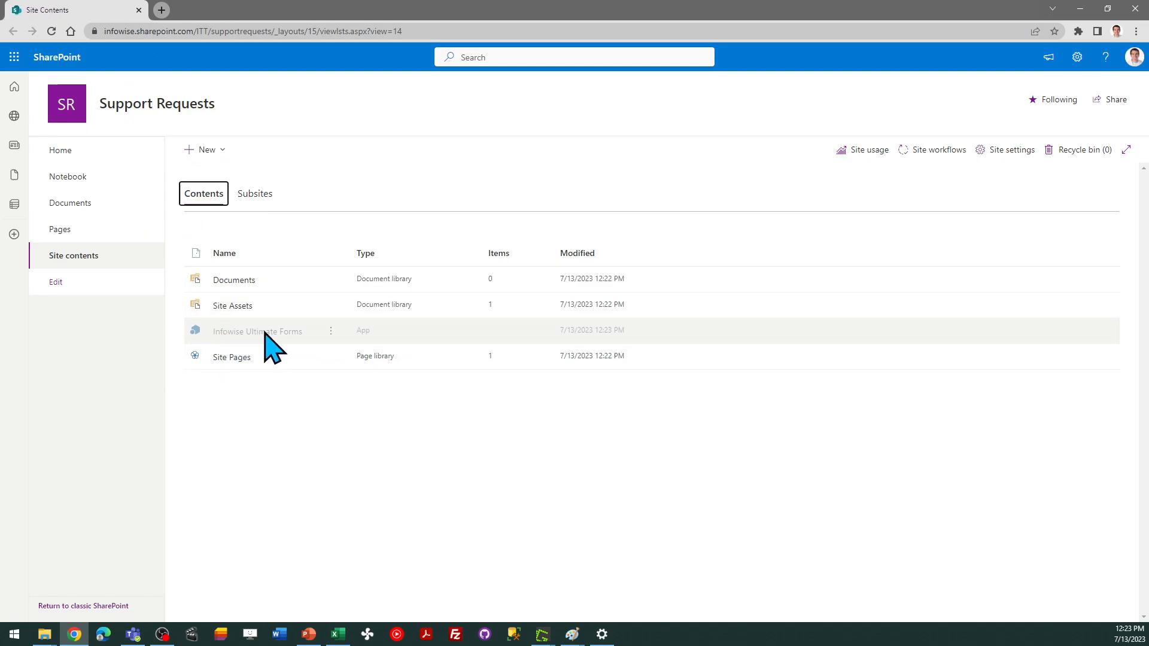
pyautogui.click(51, 32)
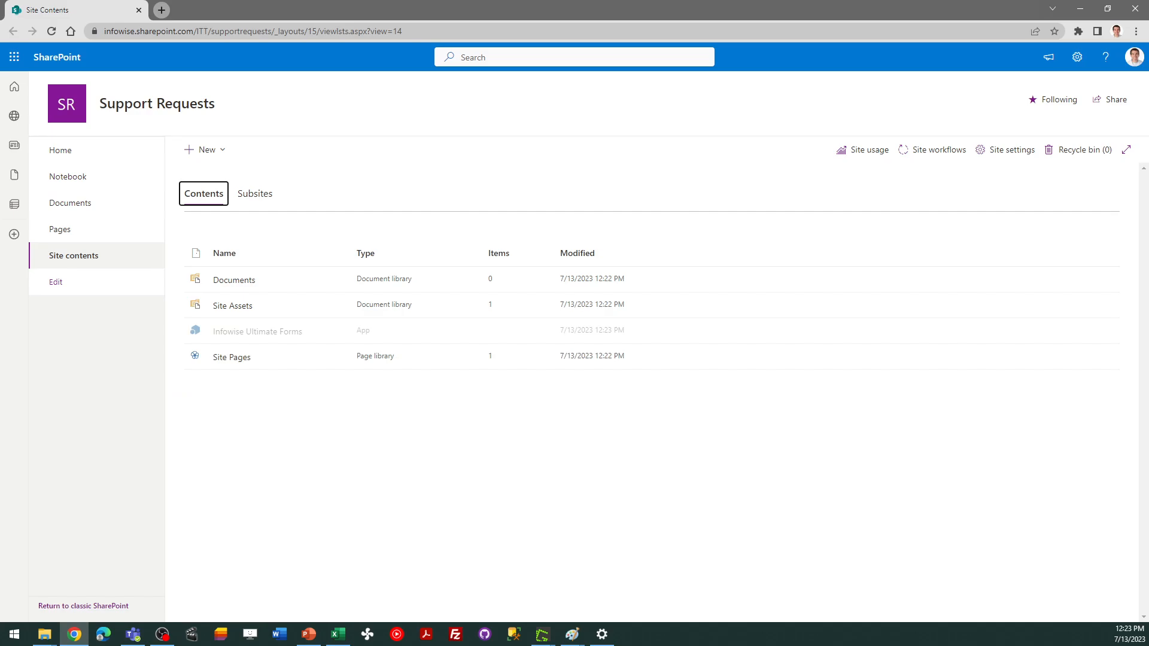
pyautogui.hotkey('alt', 'Tab')
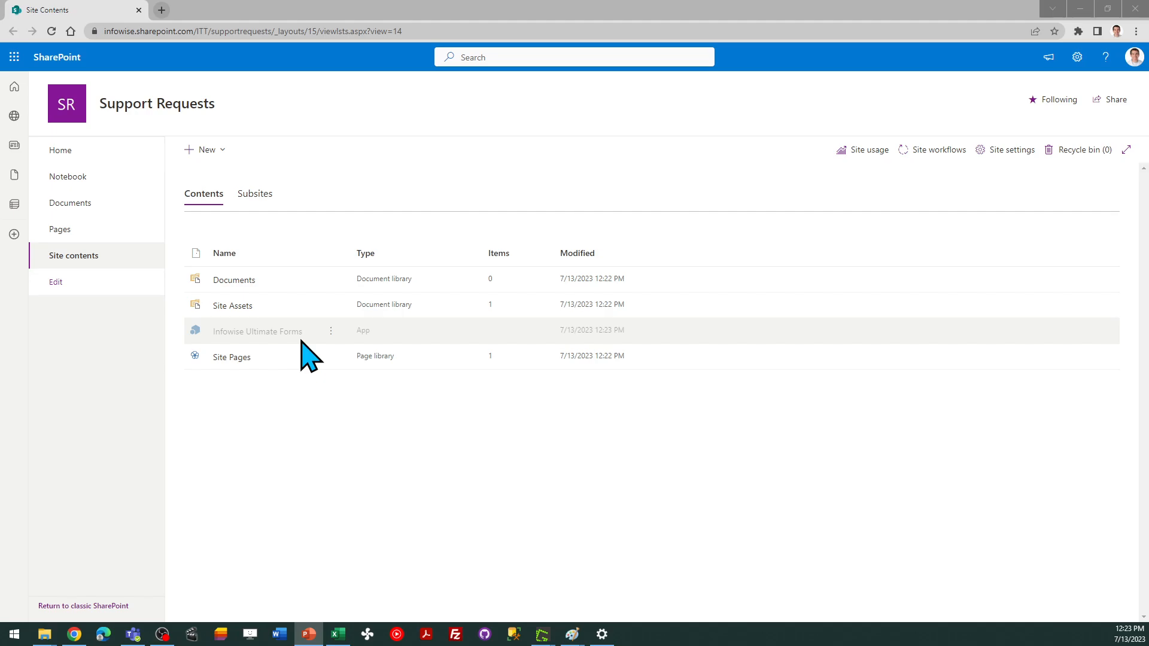
pyautogui.click(53, 30)
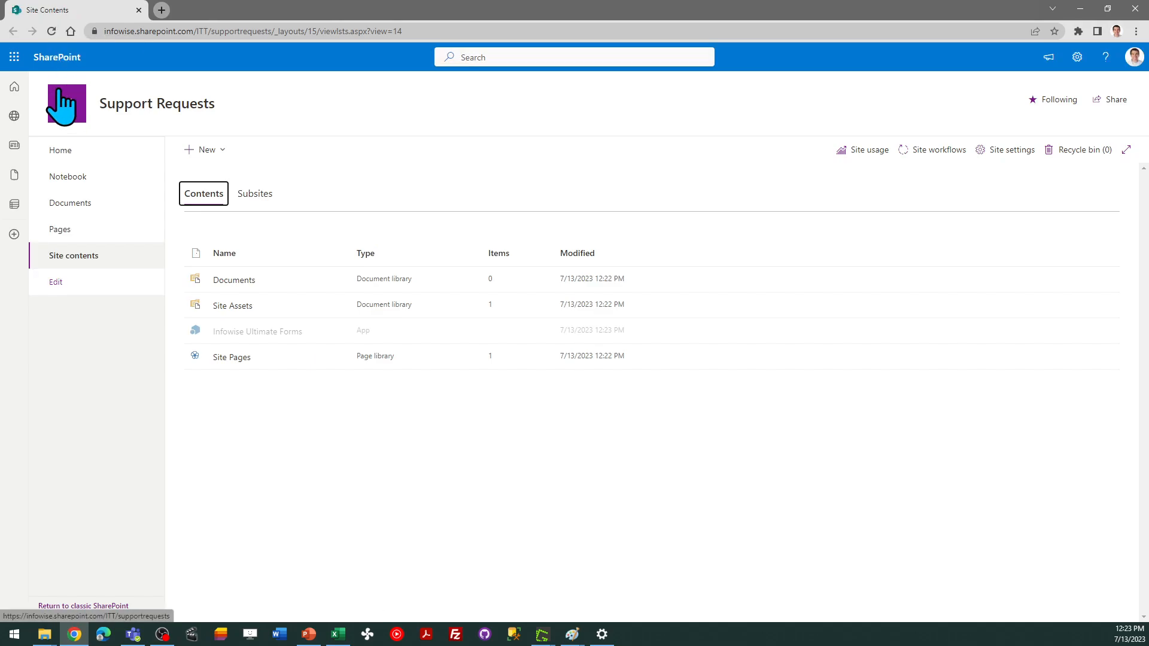
pyautogui.click(52, 31)
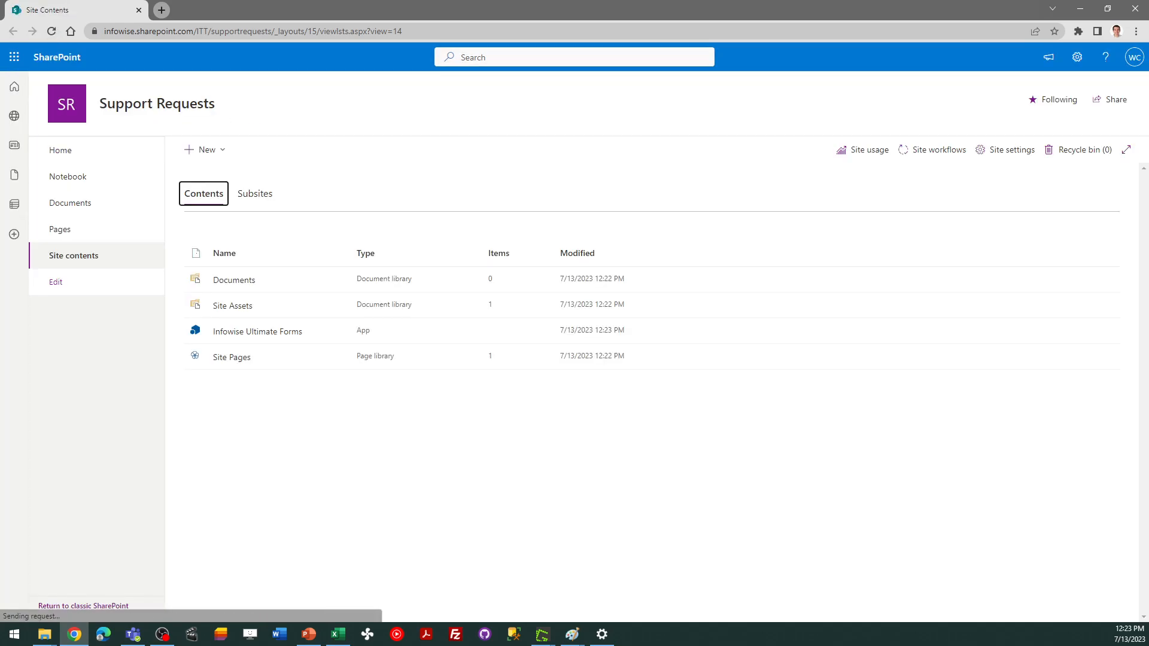
pyautogui.hotkey('alt', 'Tab')
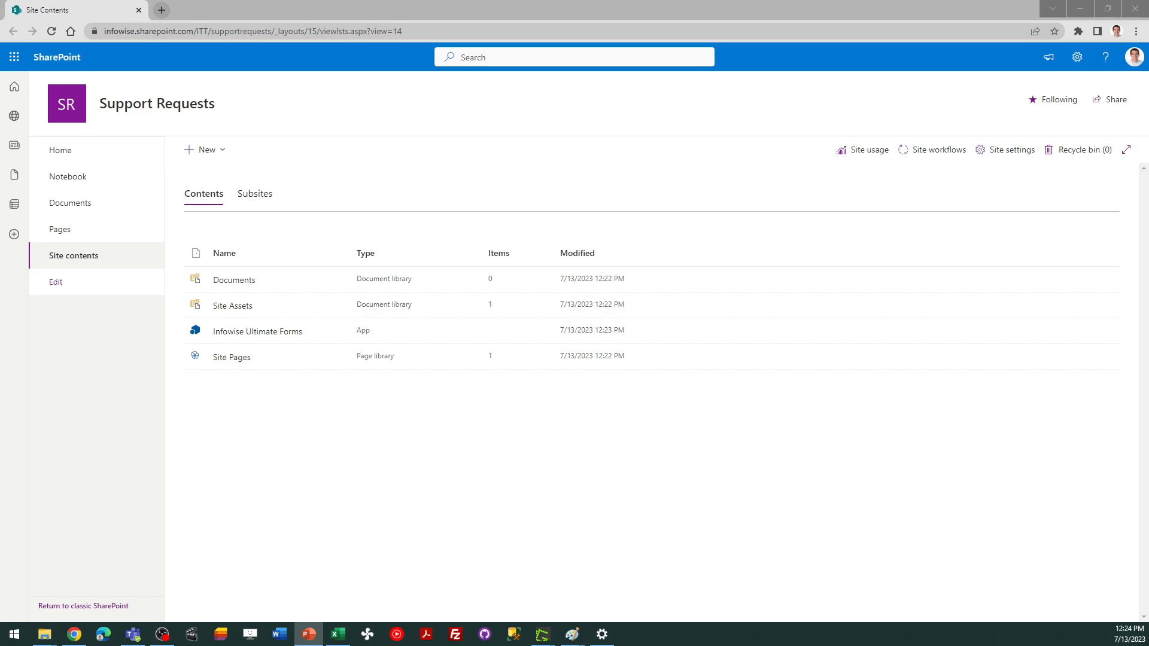
# Create a blank list named Support Requests on the site
pyautogui.click(217, 150)
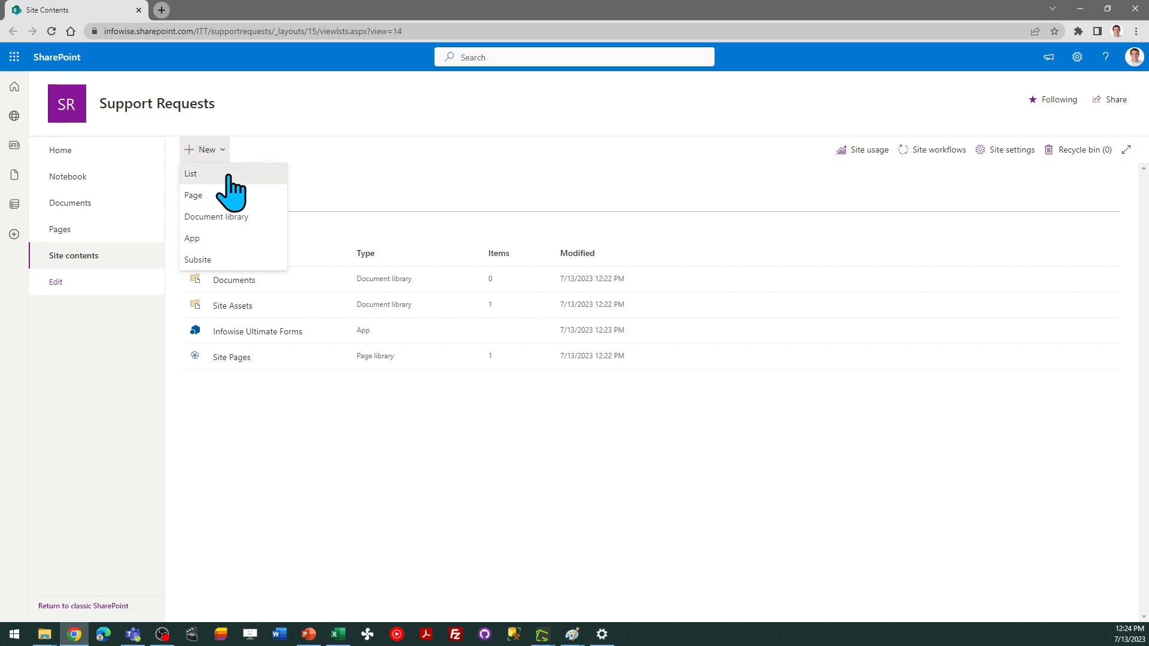
pyautogui.click(228, 175)
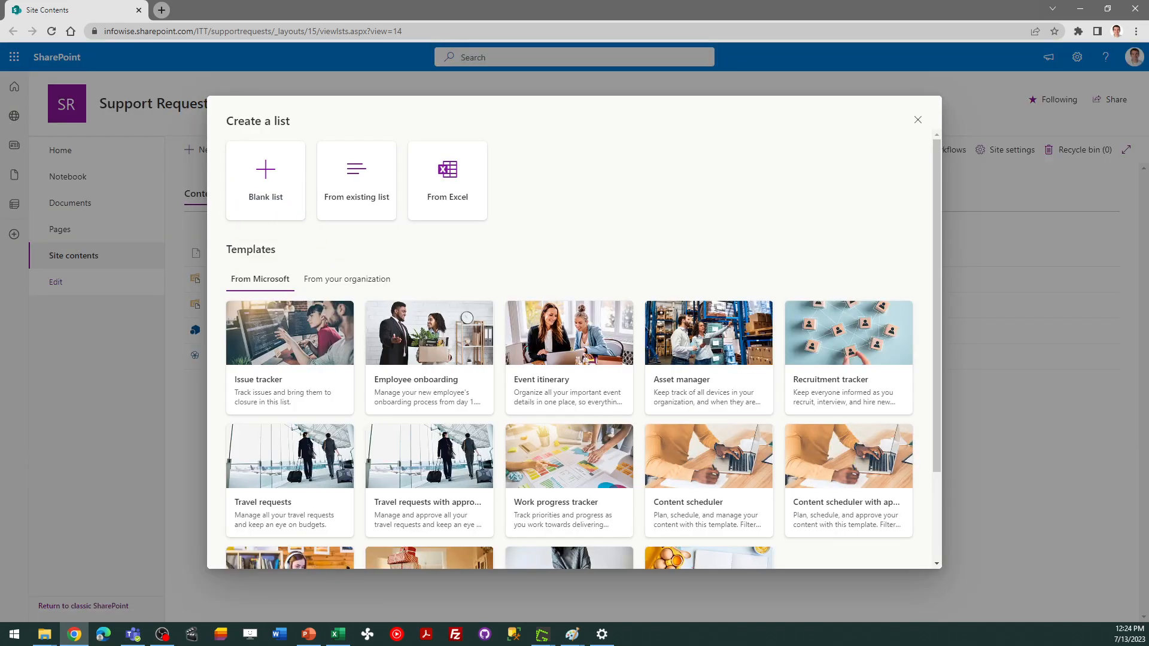
pyautogui.hotkey('alt', 'Tab')
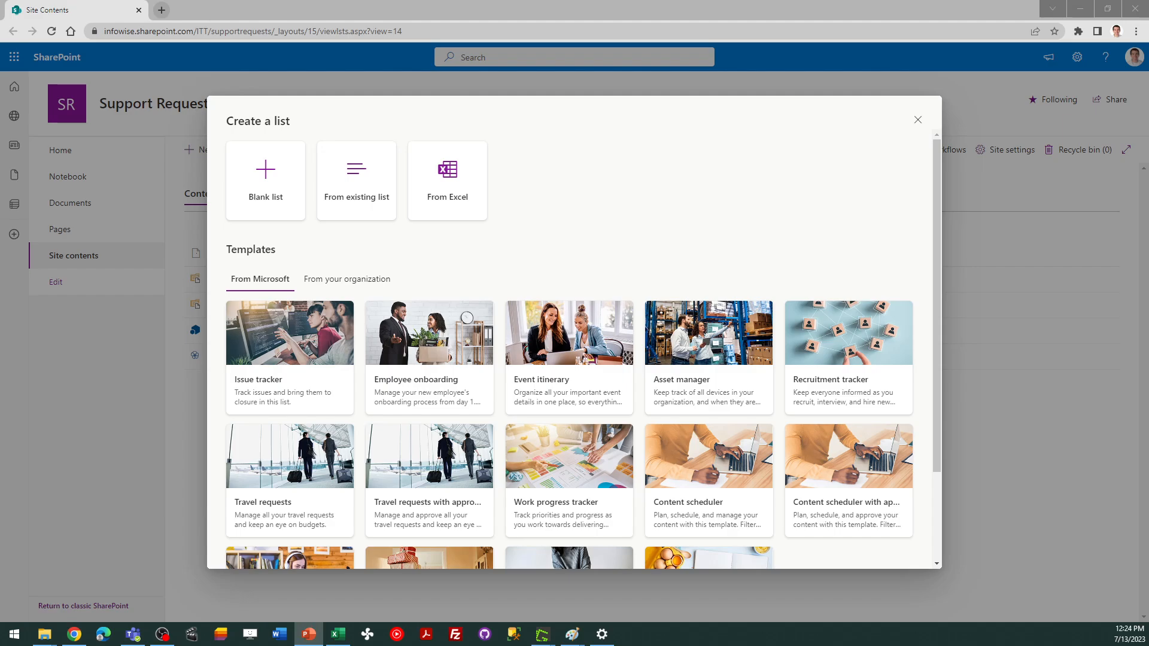
pyautogui.click(272, 187)
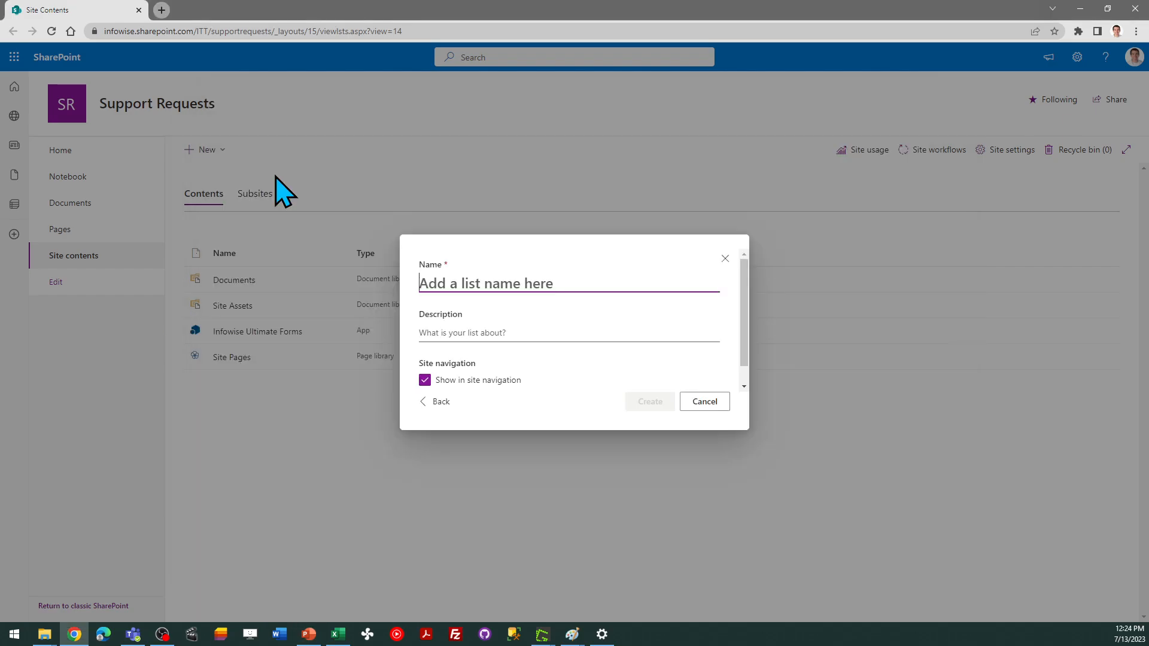
pyautogui.write('Su')
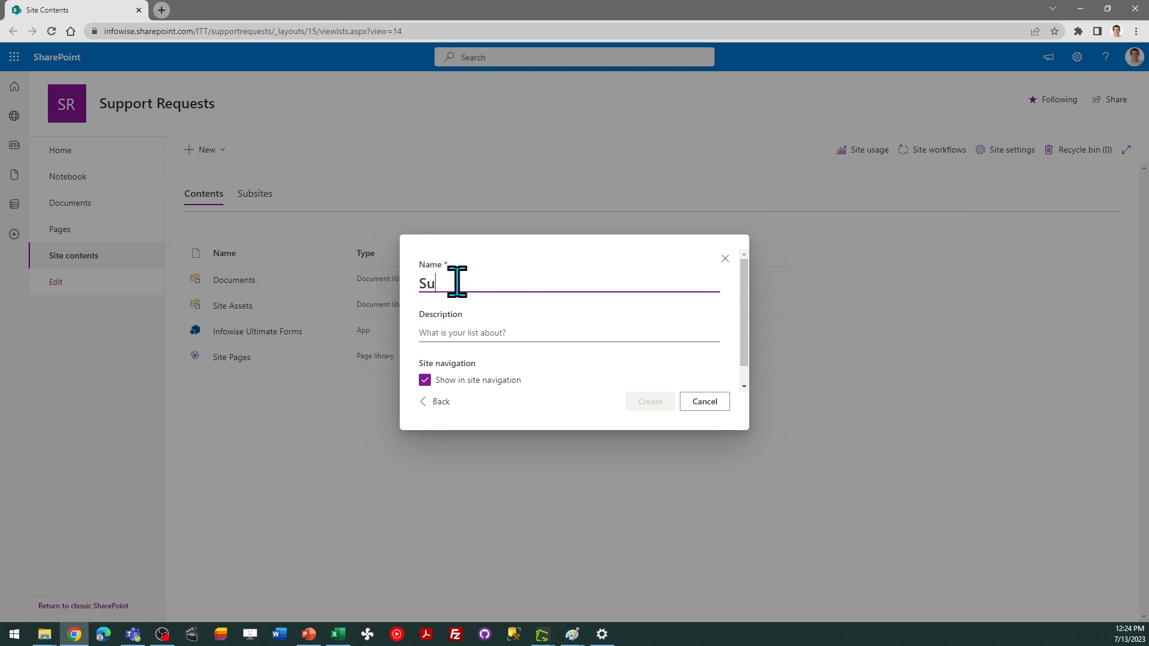
pyautogui.write('pport Requests')
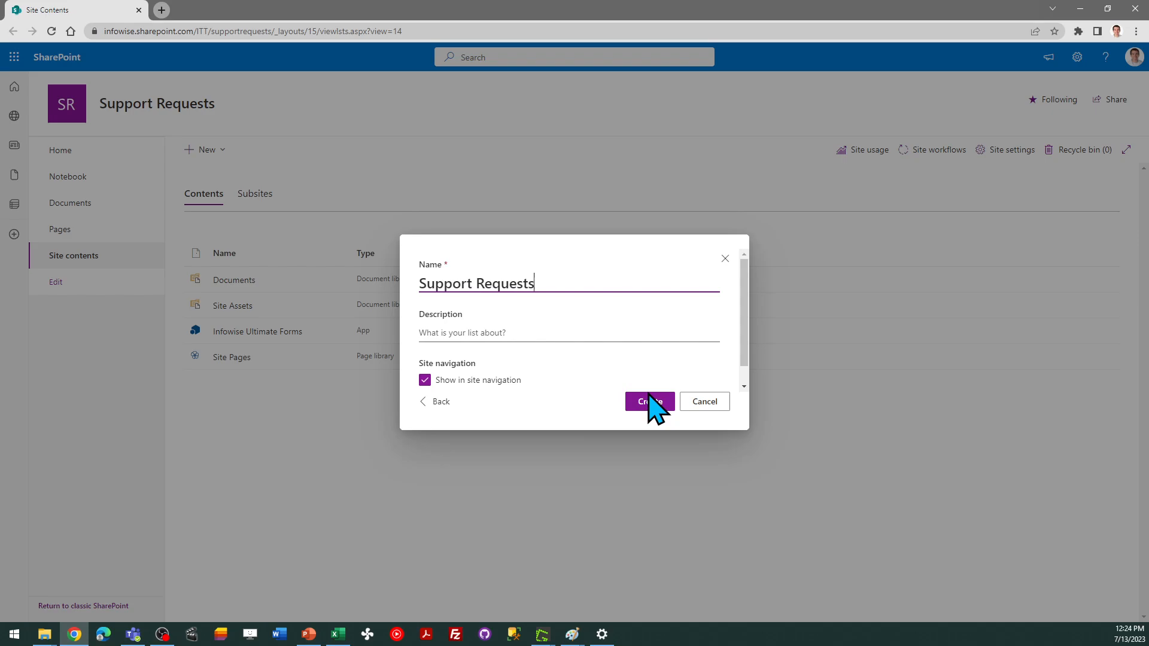
pyautogui.click(649, 402)
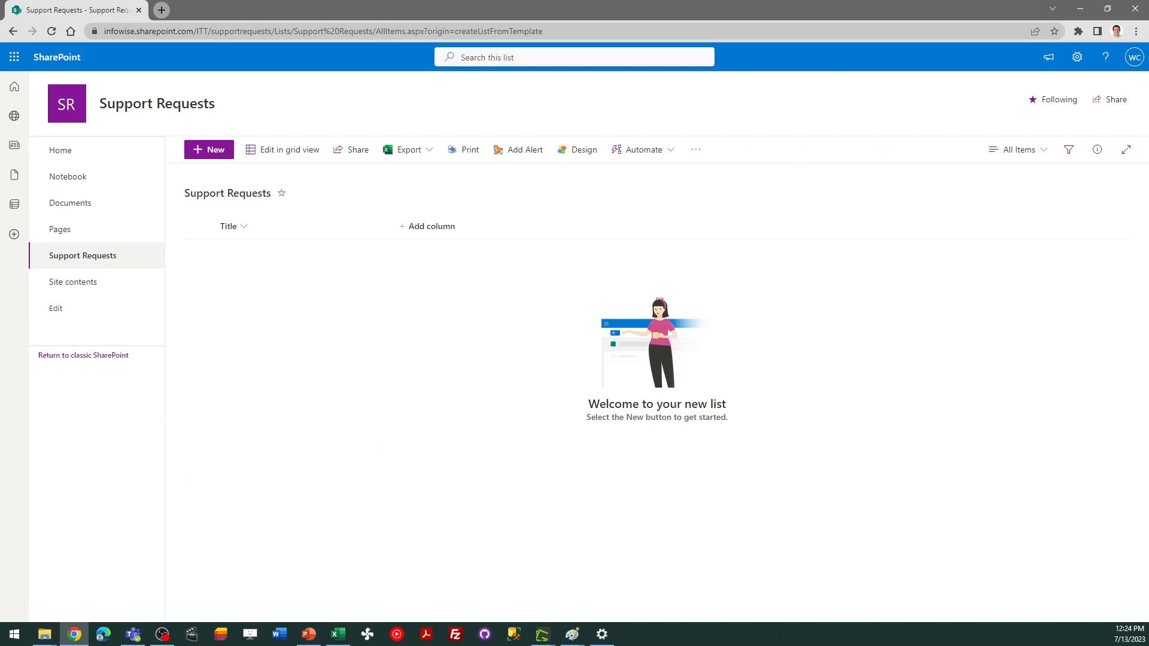
# Open the Support Requests list in Infowise Ultimate Forms and launch the Form designer
pyautogui.hotkey('alt', 'Tab')
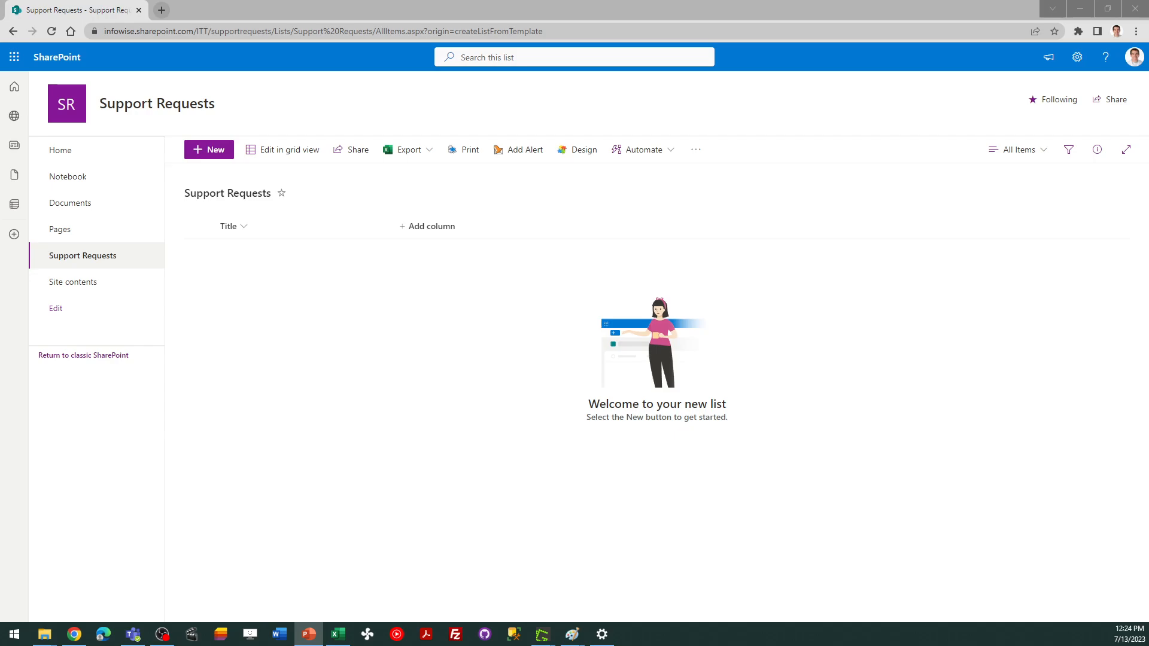
pyautogui.click(584, 157)
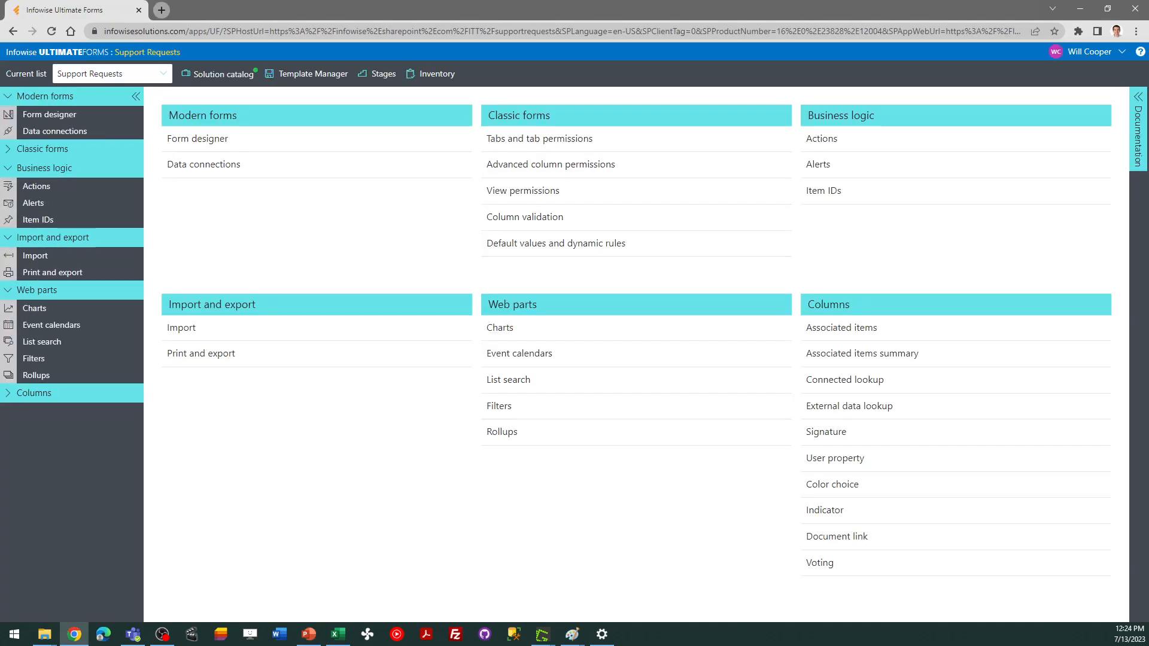
pyautogui.hotkey('alt', 'Tab')
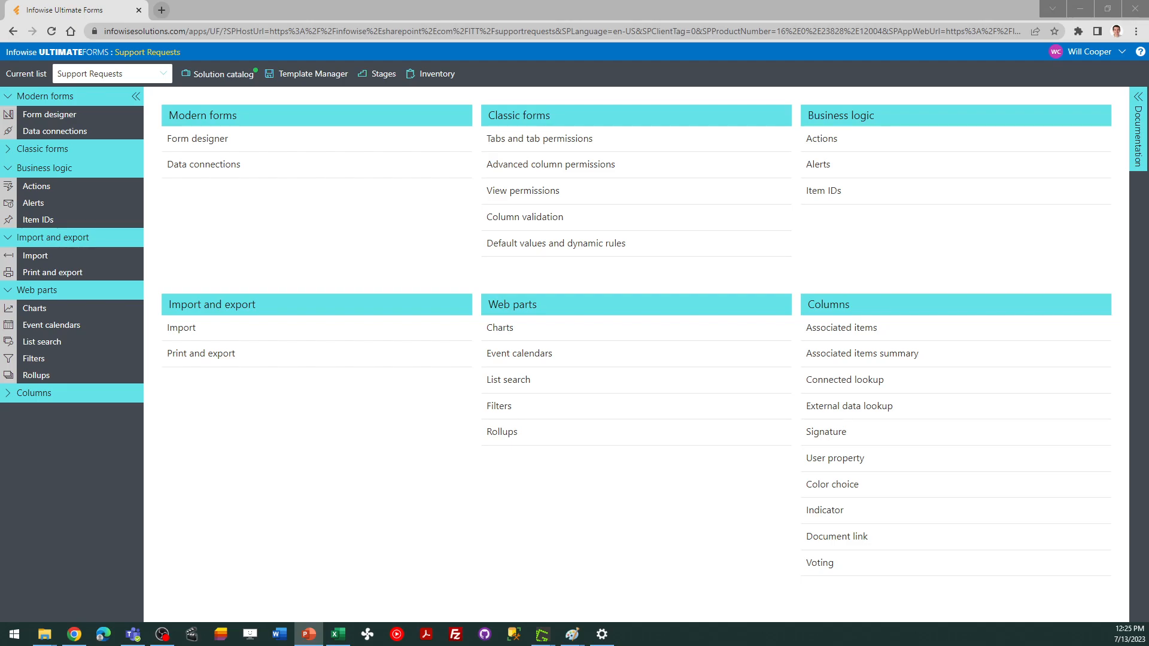
pyautogui.click(208, 139)
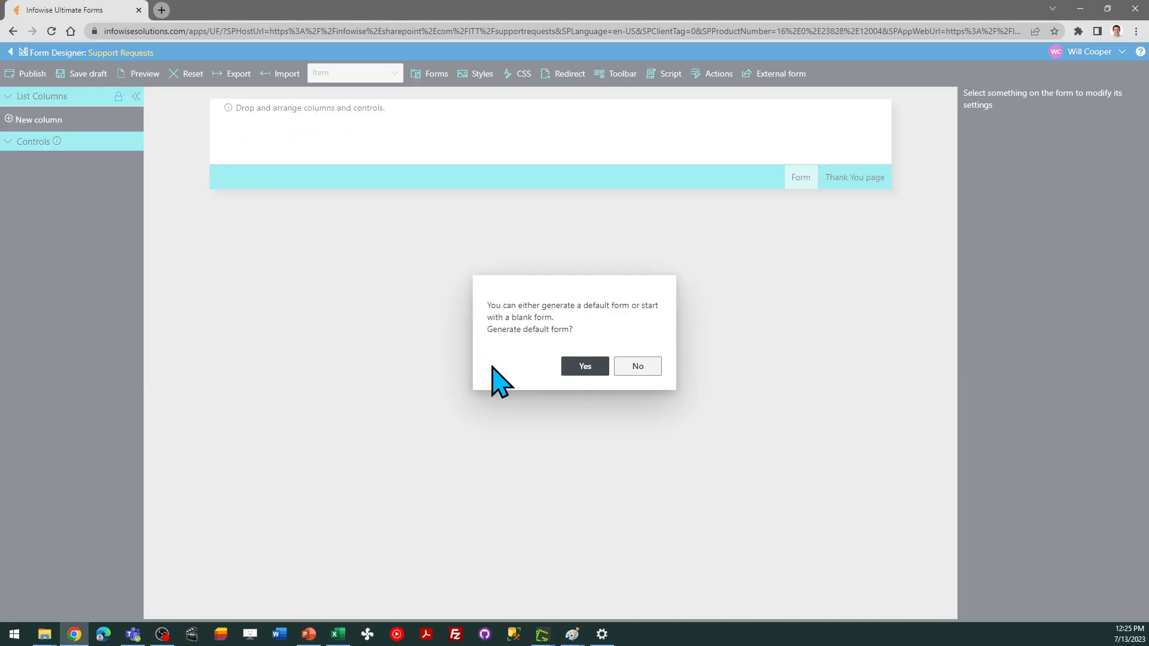
# Start with a blank form instead of a default one and add a Container control to it
pyautogui.click(634, 369)
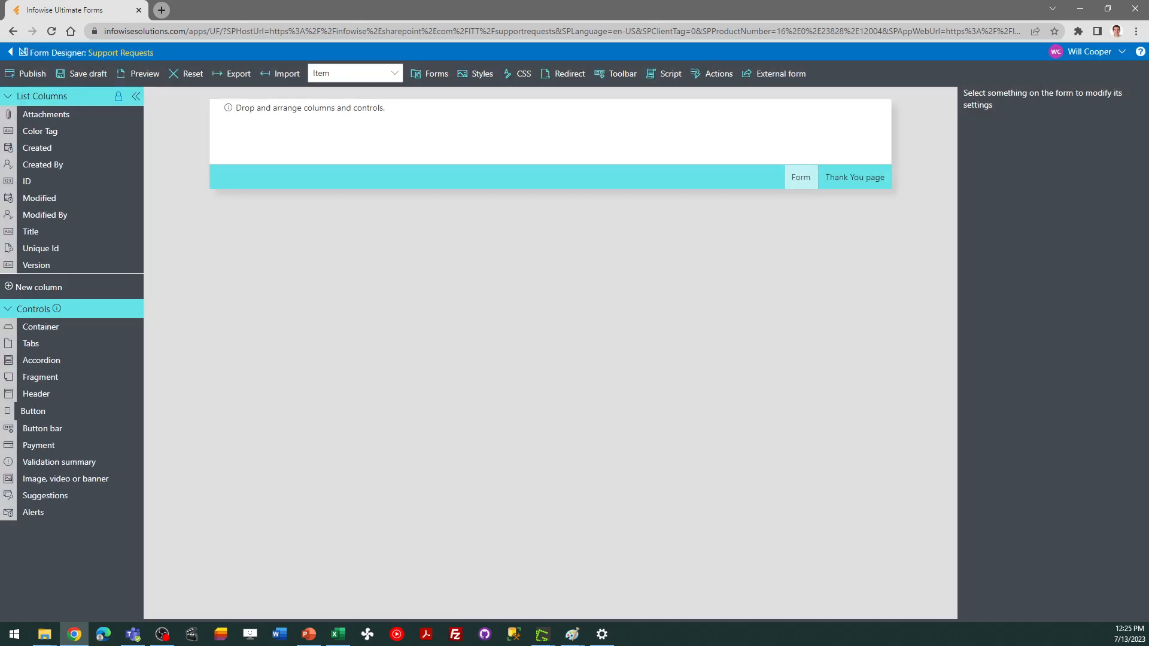
pyautogui.hotkey('alt', 'Tab')
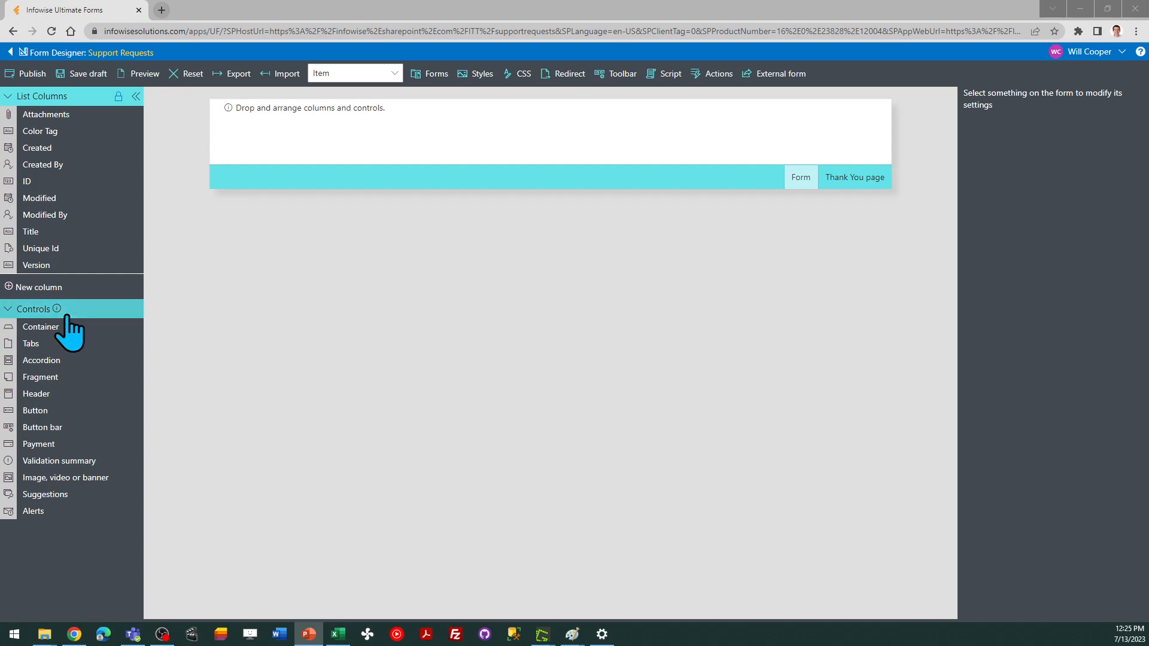
pyautogui.moveTo(51, 327); pyautogui.dragTo(353, 118)
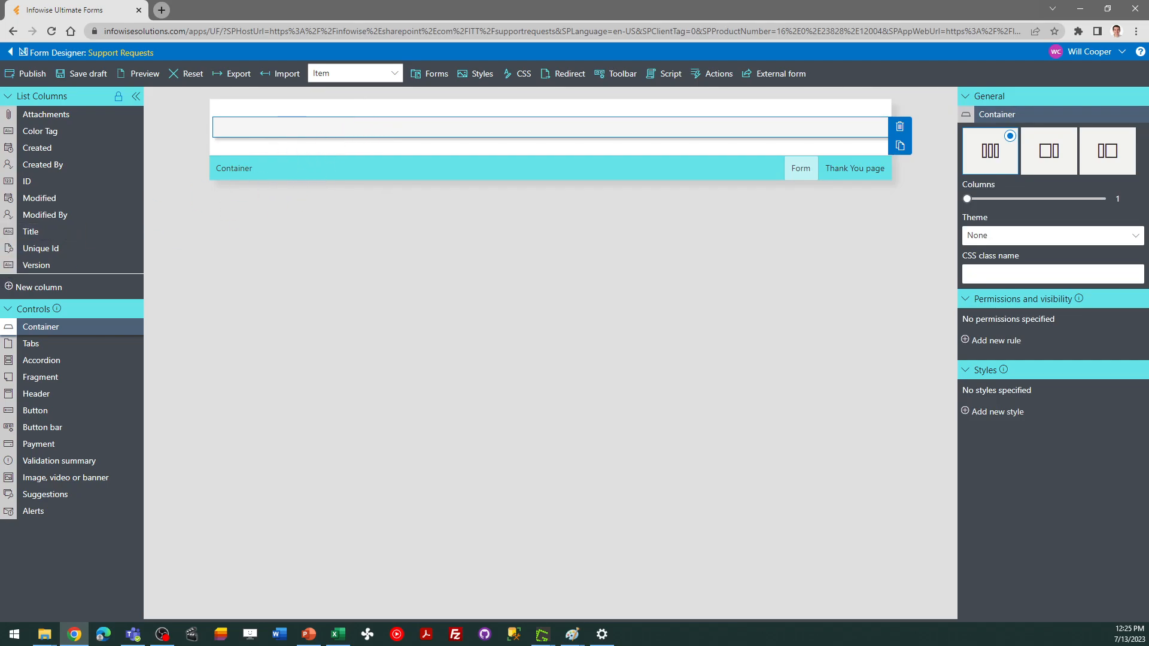
# Add a Button bar control to the form below the container
pyautogui.hotkey('alt', 'Tab')
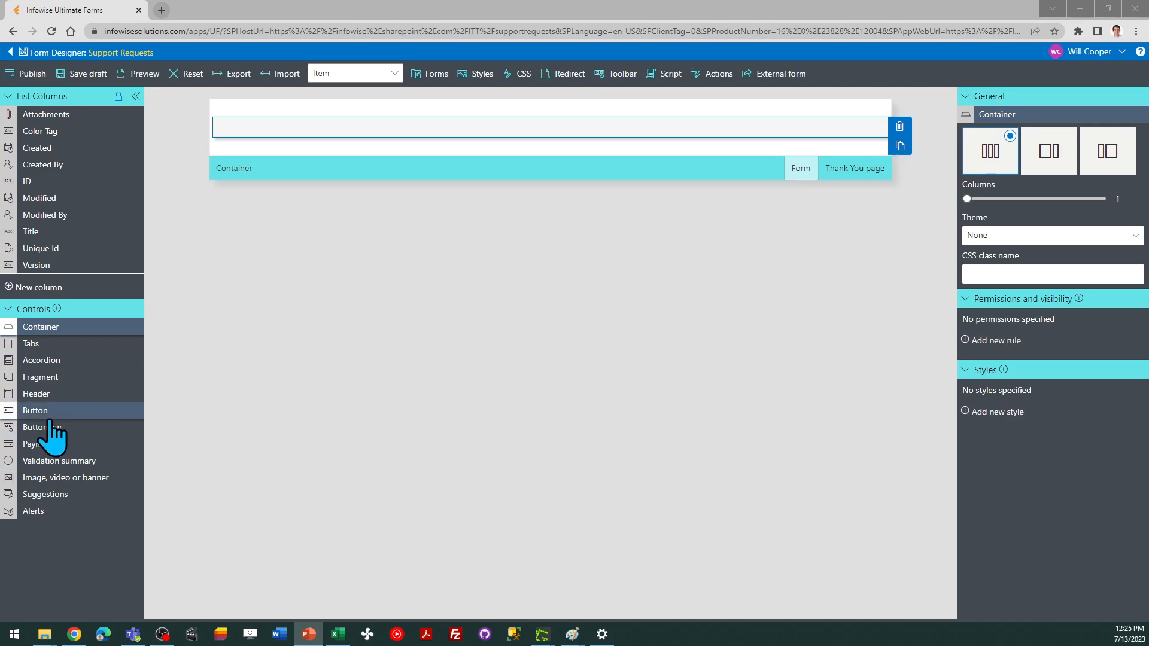
pyautogui.moveTo(50, 428); pyautogui.dragTo(352, 160)
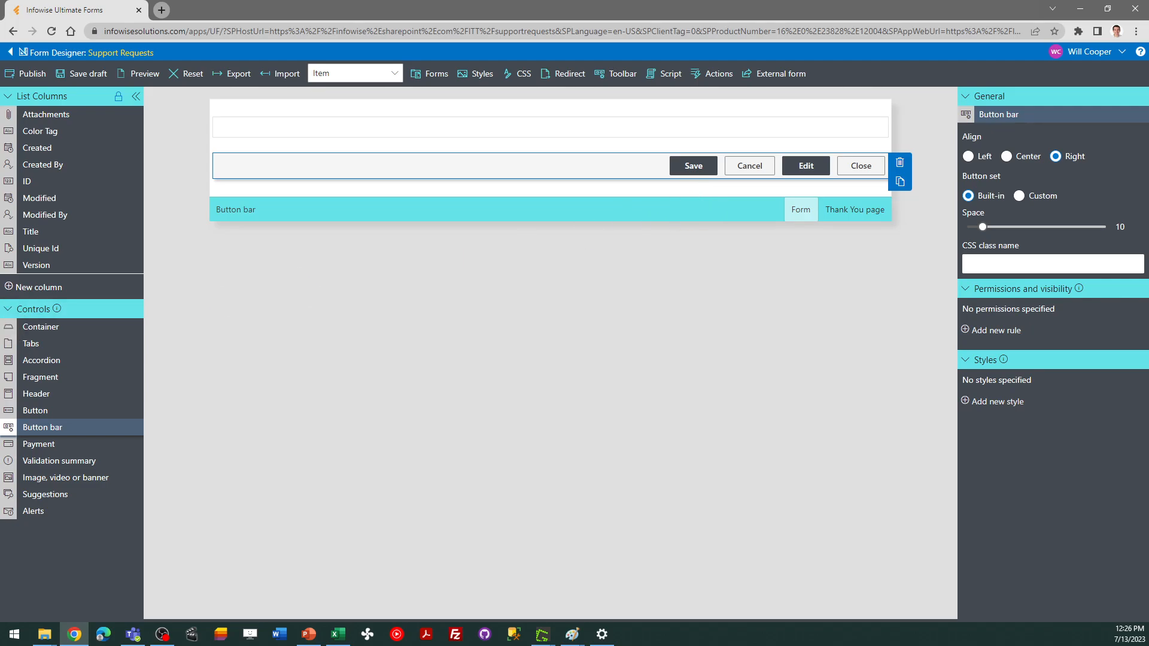
# Select the container and set its theme to Rounded shadow
pyautogui.hotkey('alt', 'Tab')
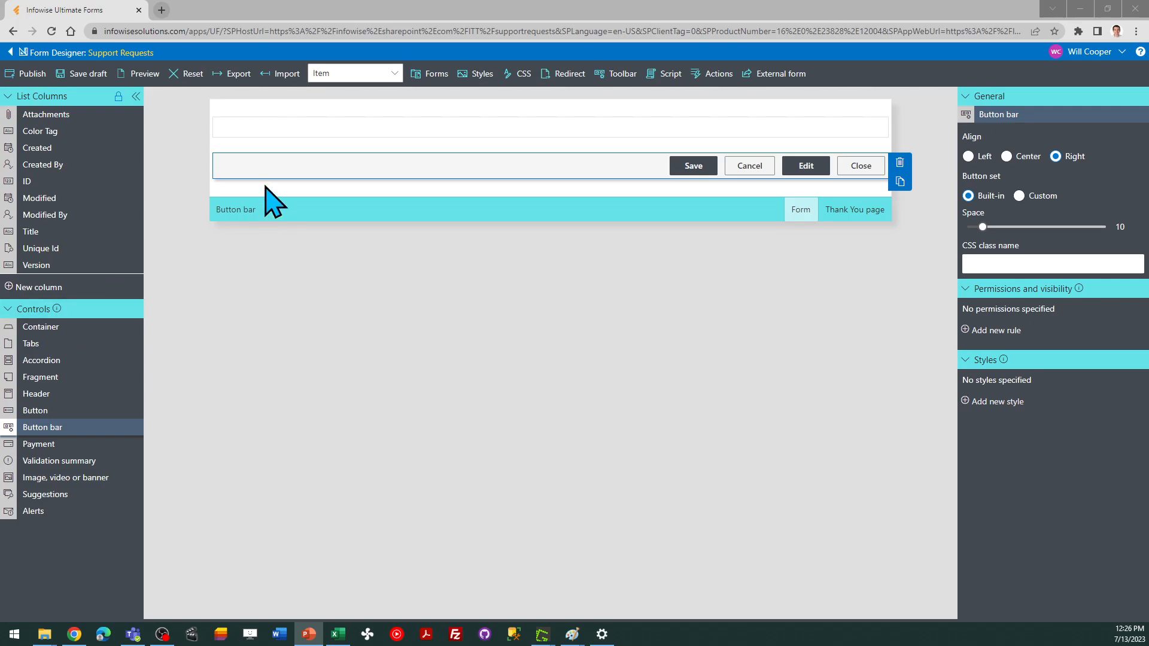
pyautogui.click(266, 125)
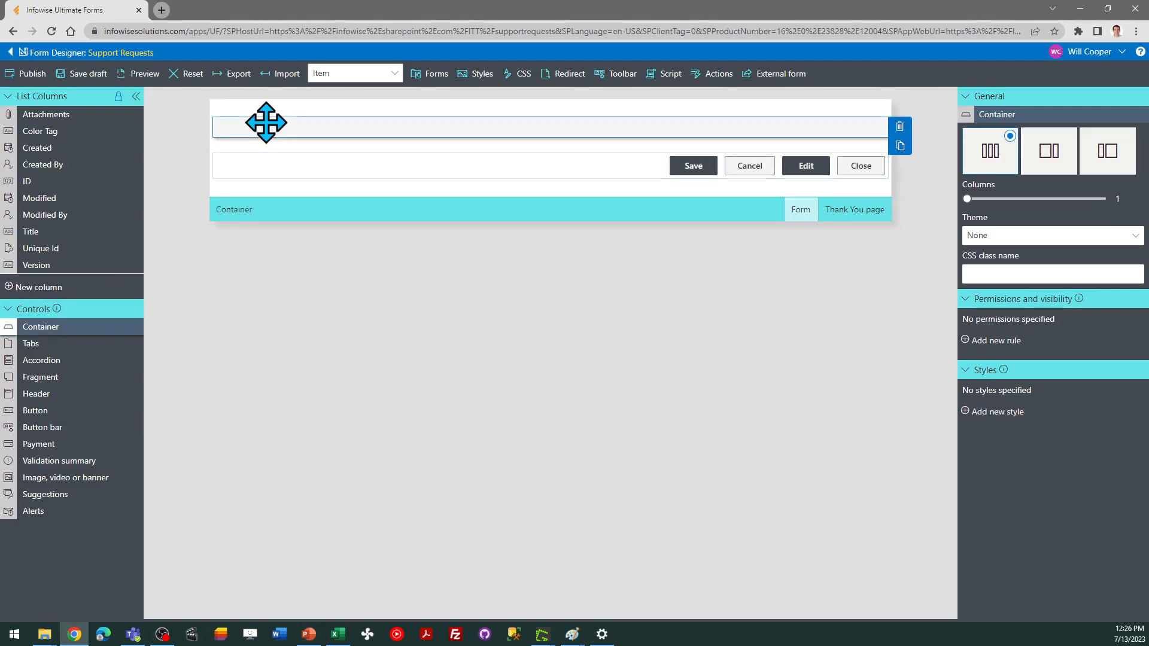
pyautogui.click(1022, 238)
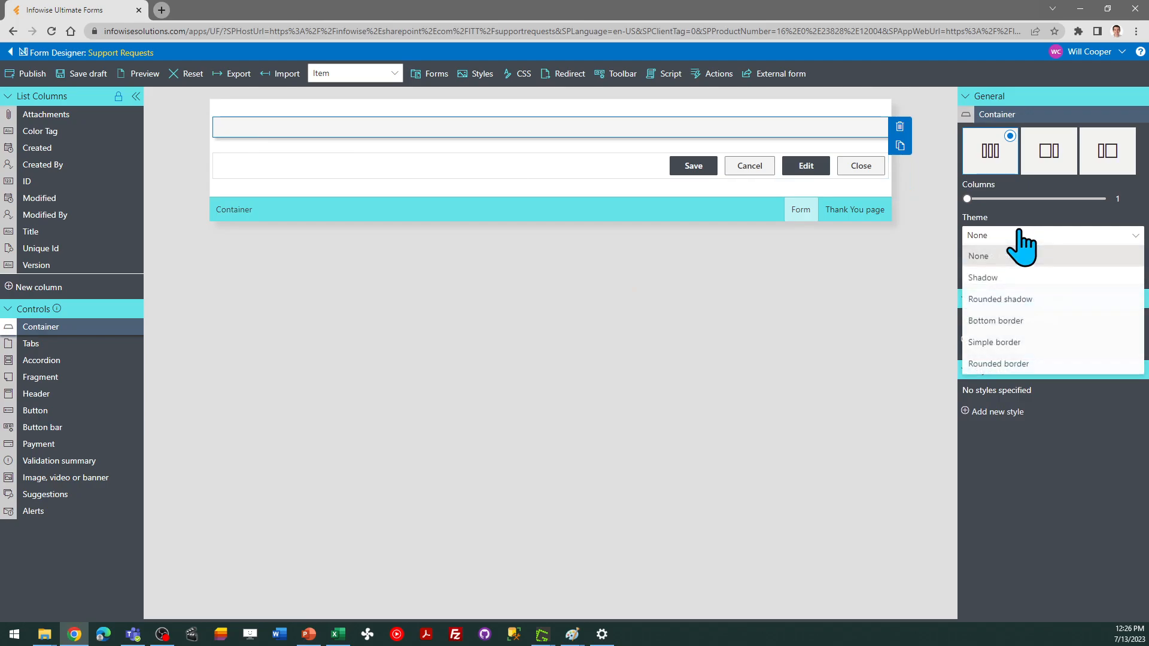
pyautogui.click(1023, 299)
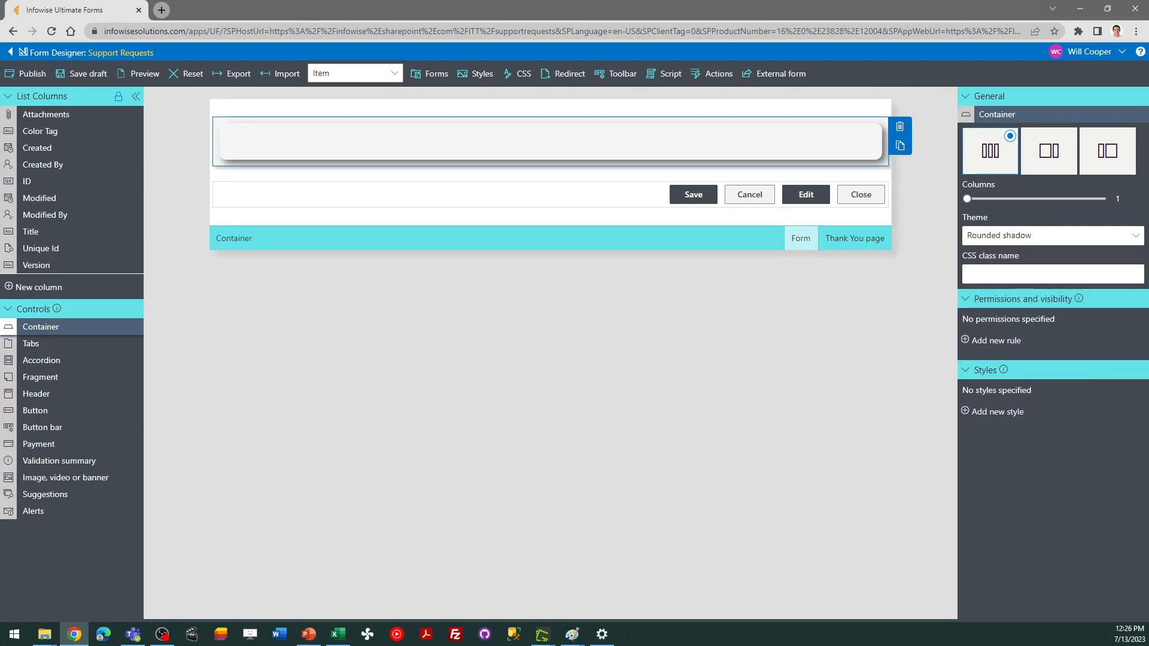
# Add a new style to the container with a light blue background color
pyautogui.hotkey('alt', 'Tab')
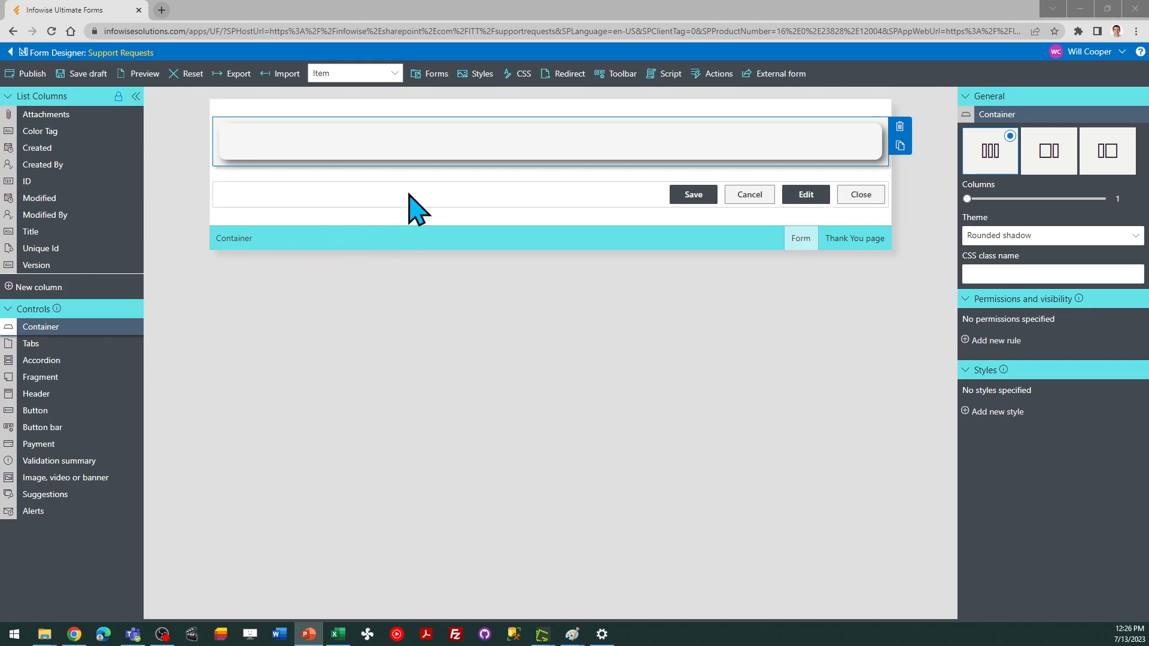
pyautogui.click(376, 140)
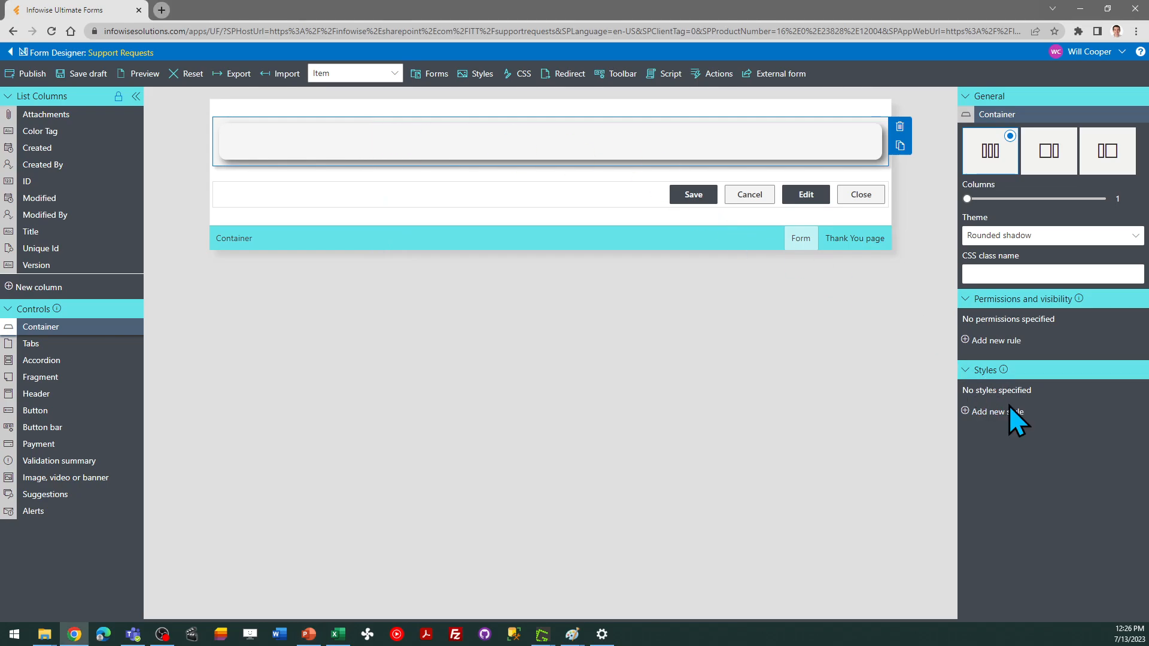
pyautogui.click(1011, 429)
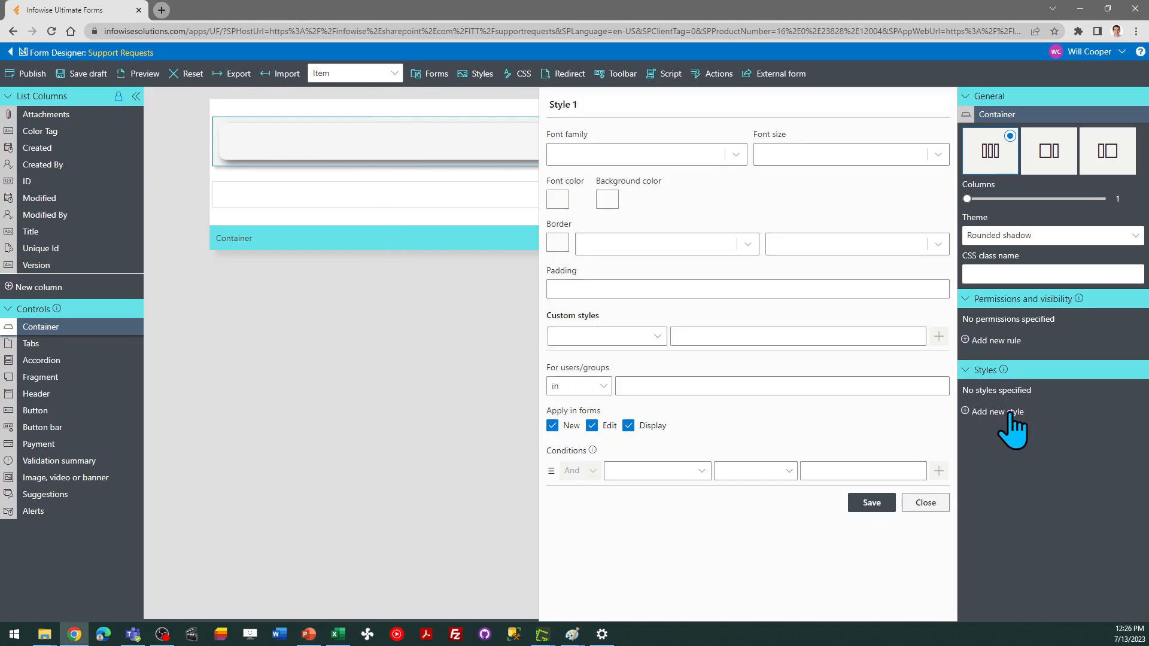
pyautogui.click(607, 200)
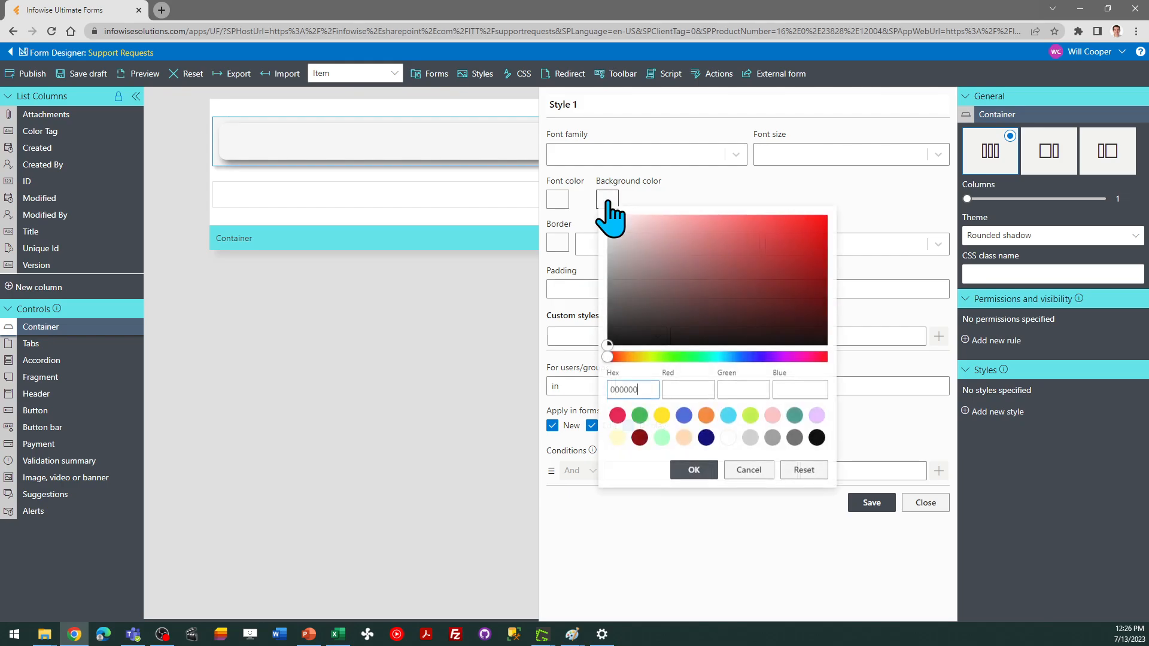
pyautogui.click(683, 415)
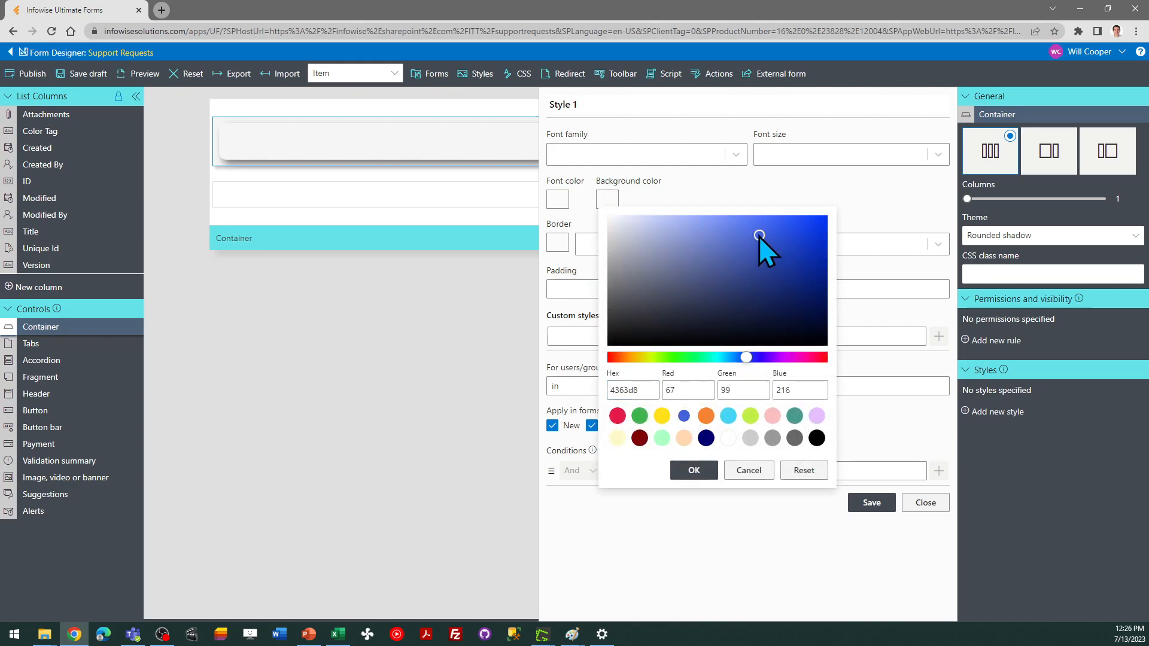
pyautogui.moveTo(759, 236); pyautogui.dragTo(626, 215)
pyautogui.click(694, 470)
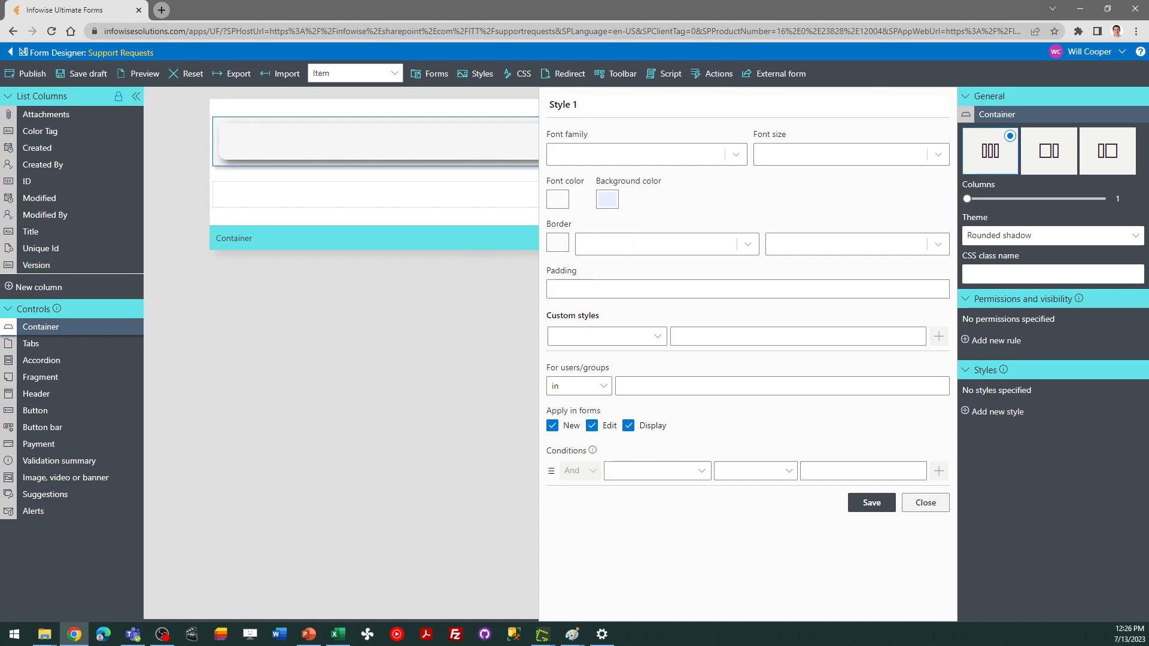
# Set the style's padding to 10px and save the style
pyautogui.hotkey('alt', 'Tab')
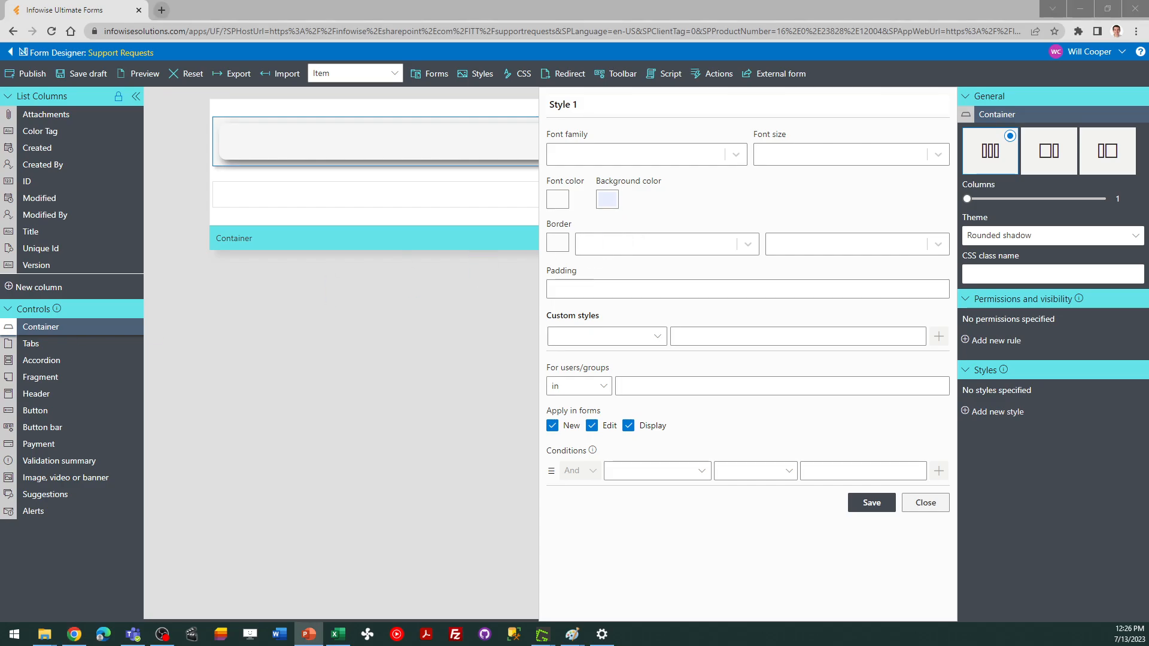
pyautogui.click(573, 294)
pyautogui.write('10')
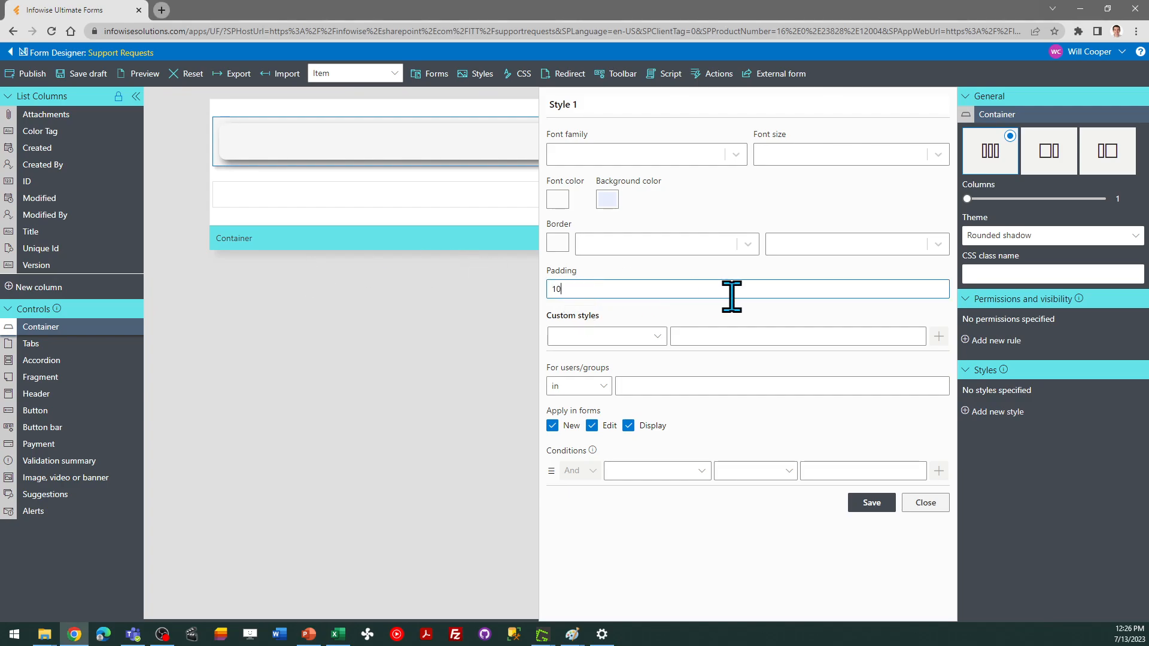
pyautogui.write('px')
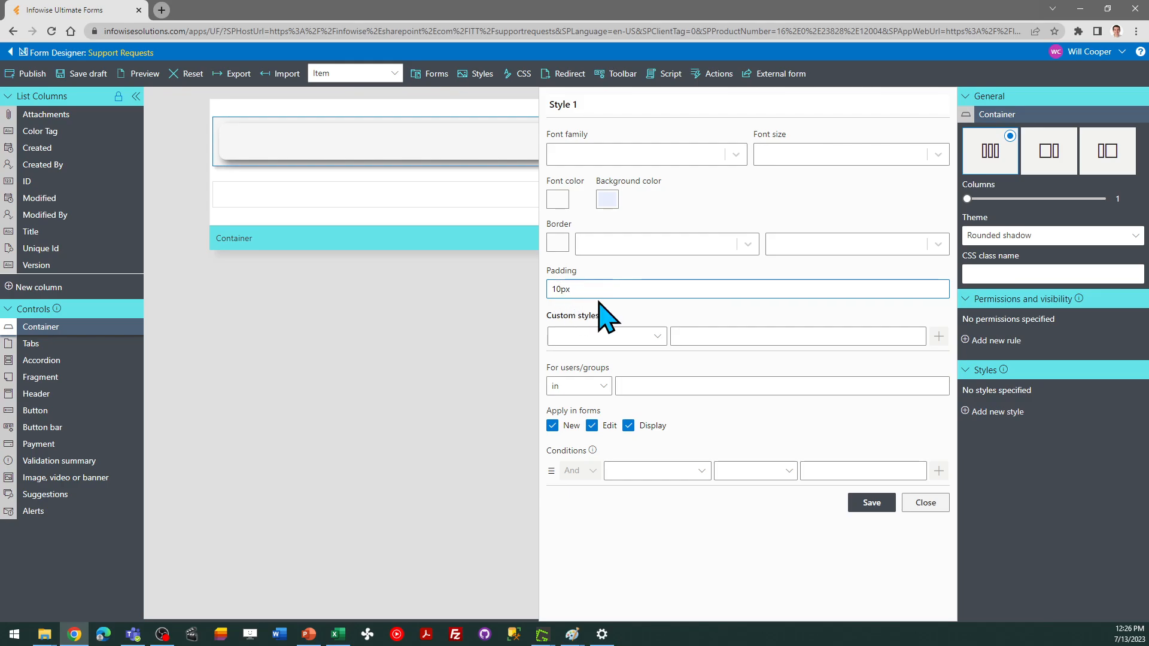
pyautogui.click(872, 502)
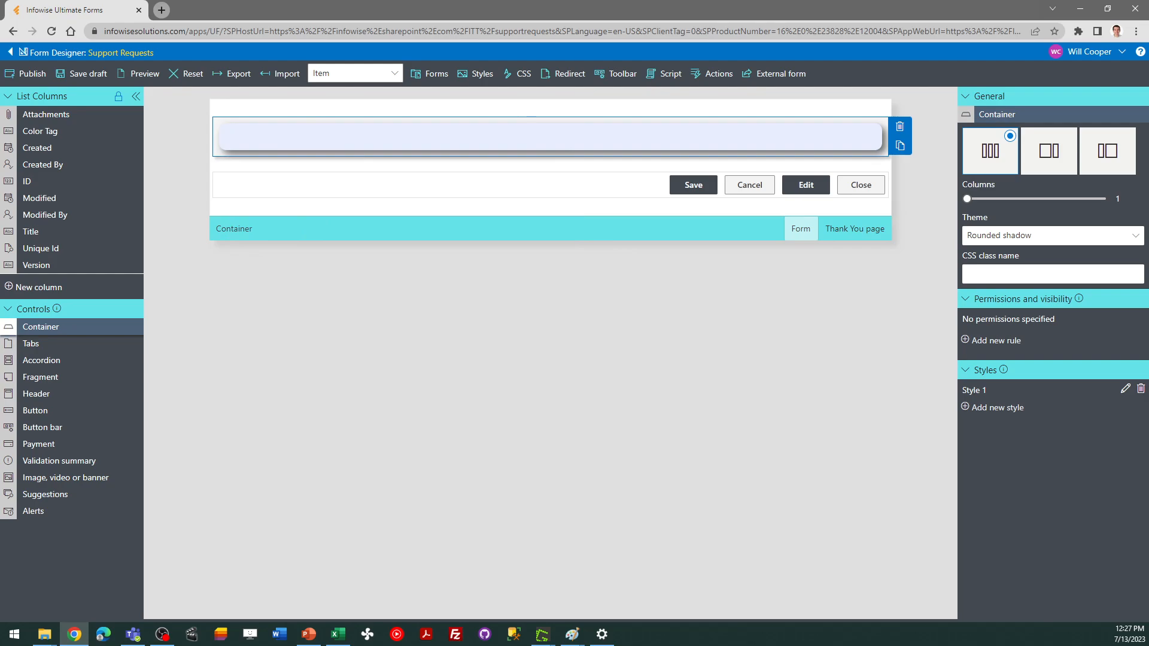
# Insert a nested container inside the first one and give it a style with a solid 1px black border
pyautogui.hotkey('alt', 'Tab')
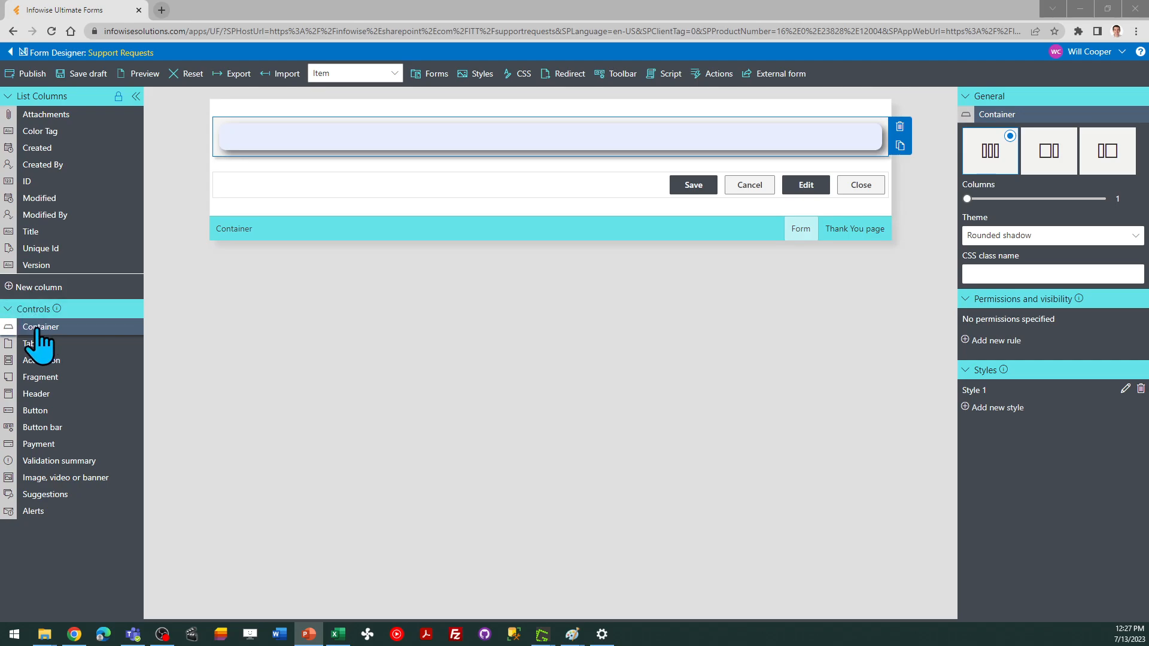
pyautogui.moveTo(37, 327); pyautogui.dragTo(329, 150)
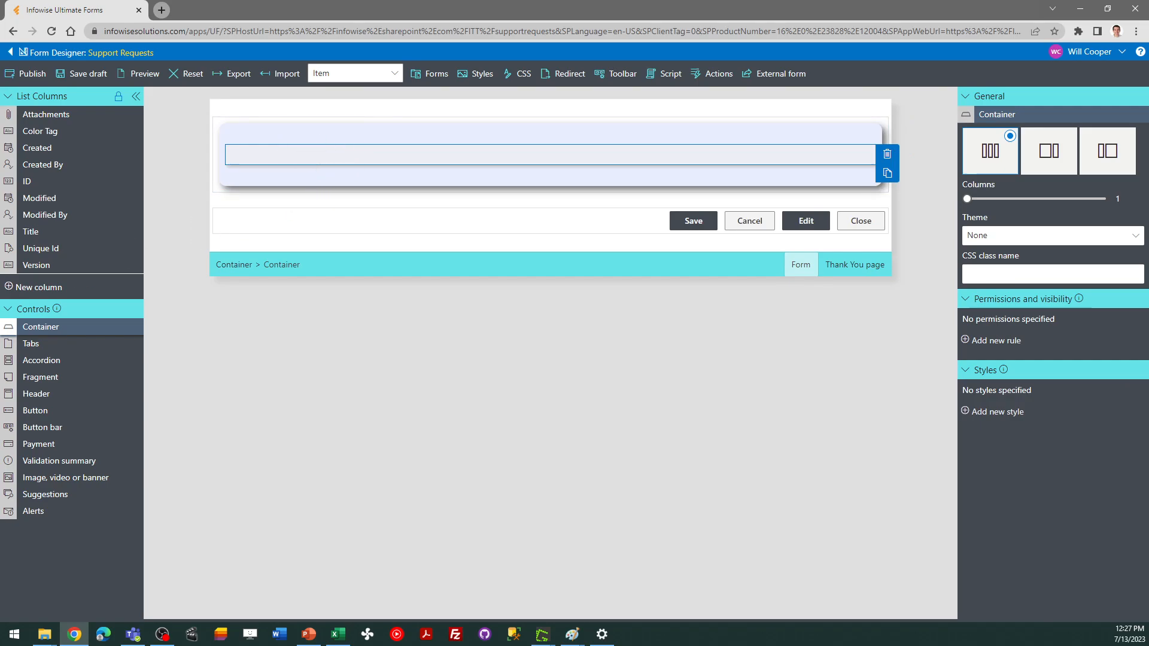
pyautogui.hotkey('alt', 'Tab')
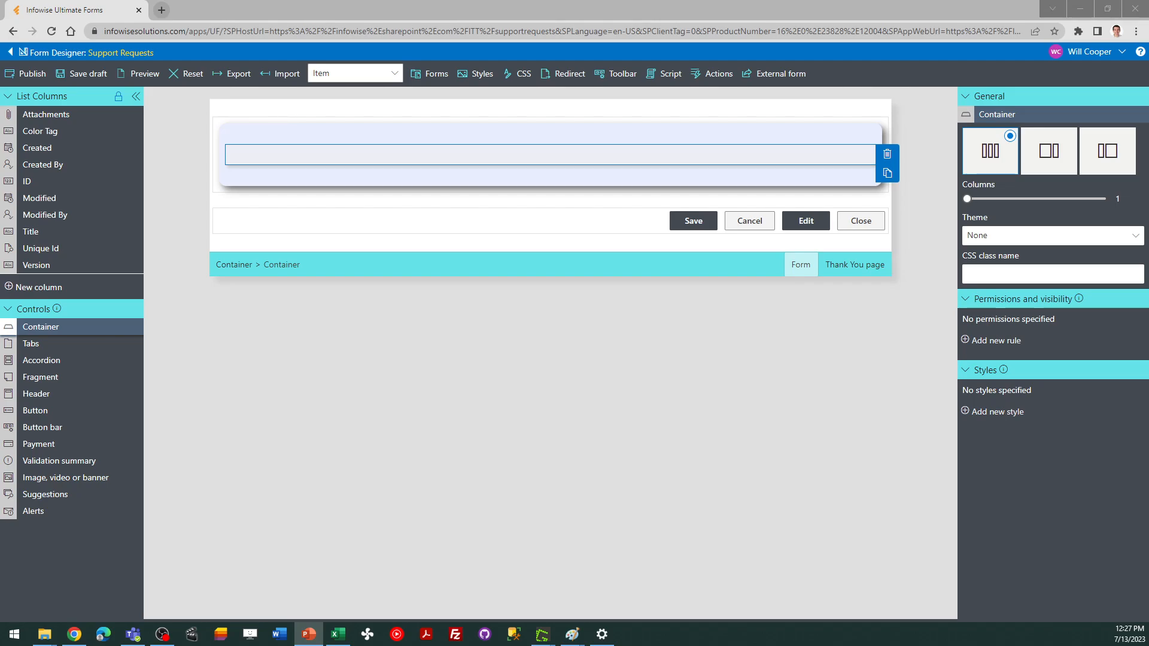
pyautogui.click(1002, 412)
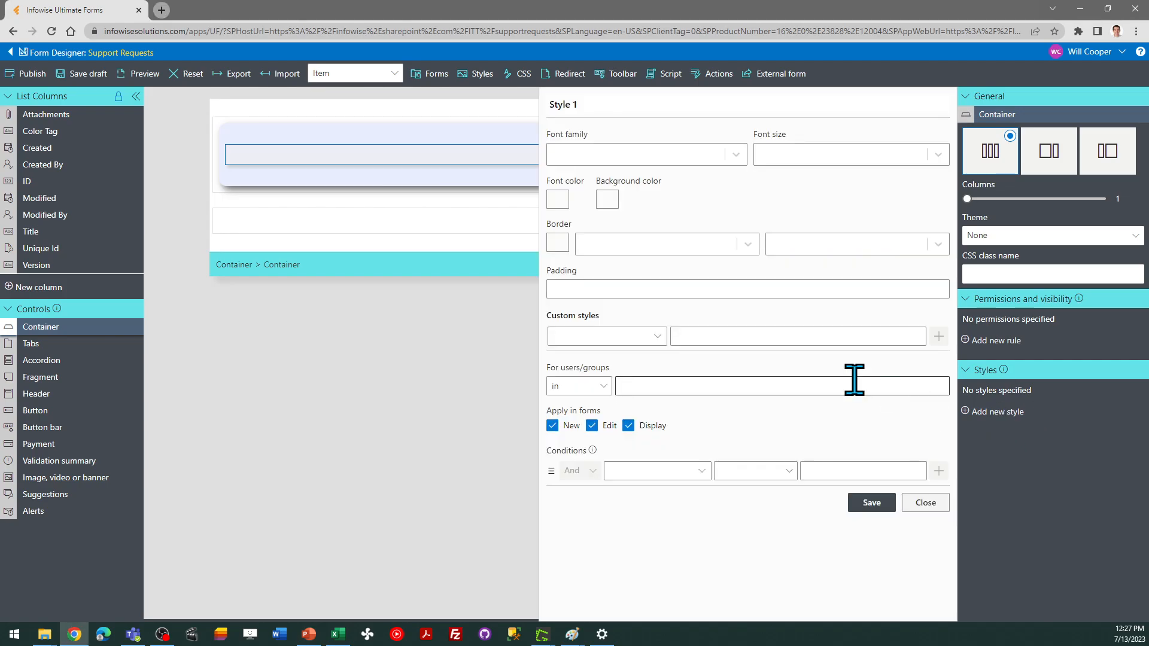
pyautogui.click(555, 245)
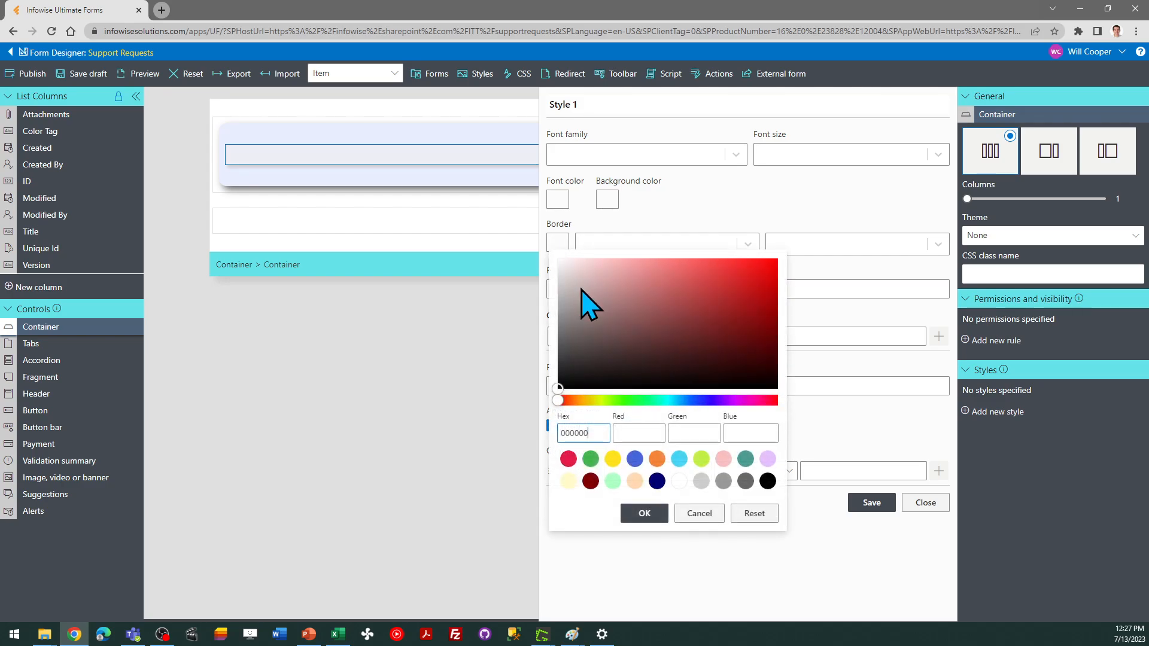
pyautogui.click(766, 482)
pyautogui.click(643, 513)
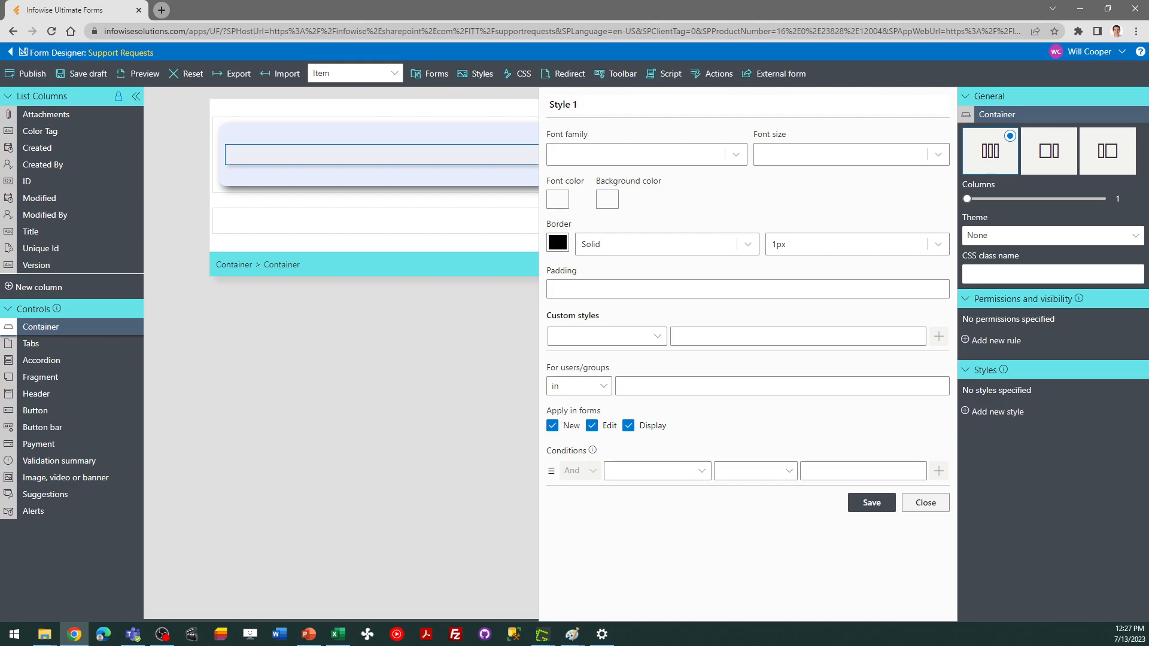
pyautogui.hotkey('alt', 'Tab')
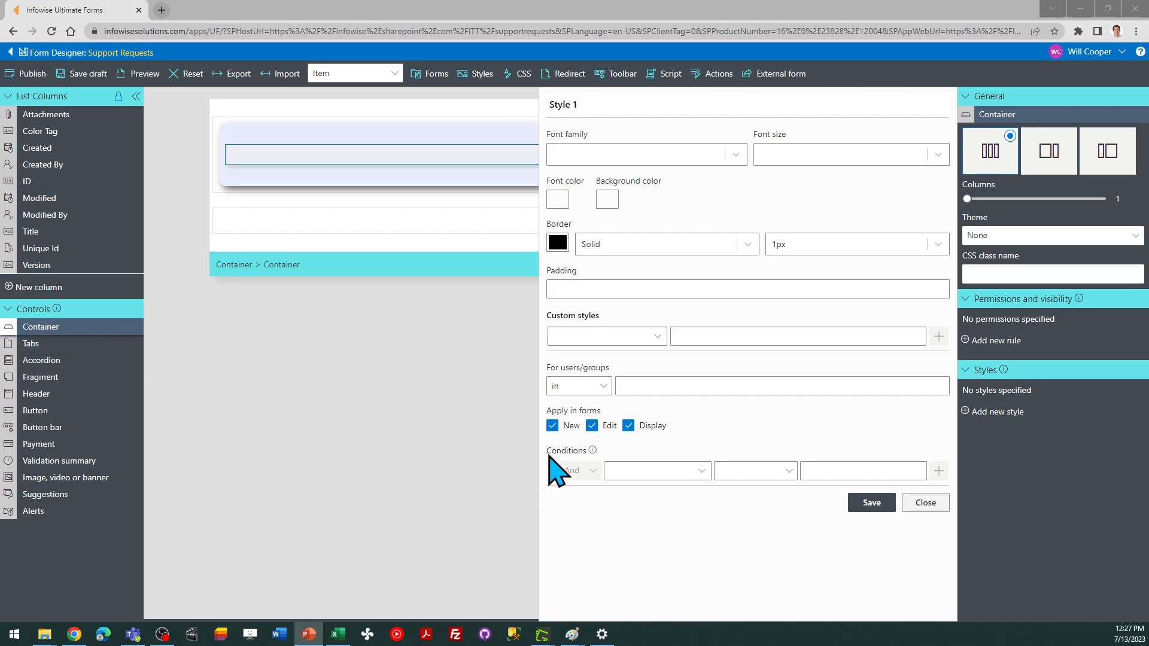
pyautogui.click(868, 504)
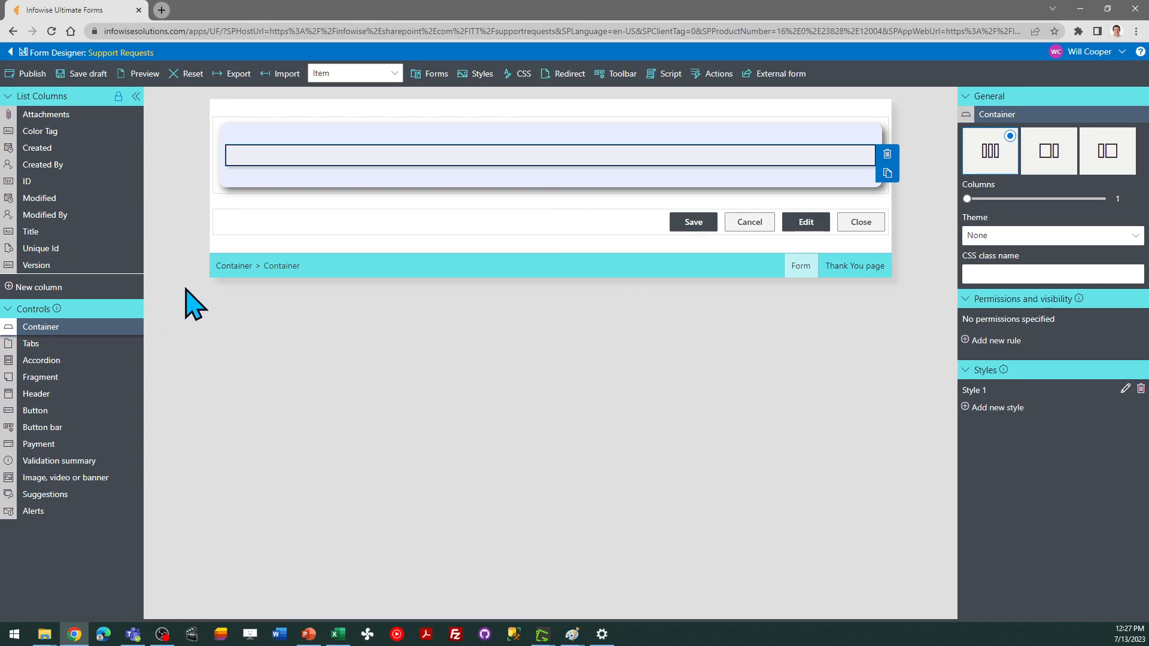
# Add the Title column to the nested container and set its label to Request
pyautogui.moveTo(26, 232); pyautogui.dragTo(293, 171)
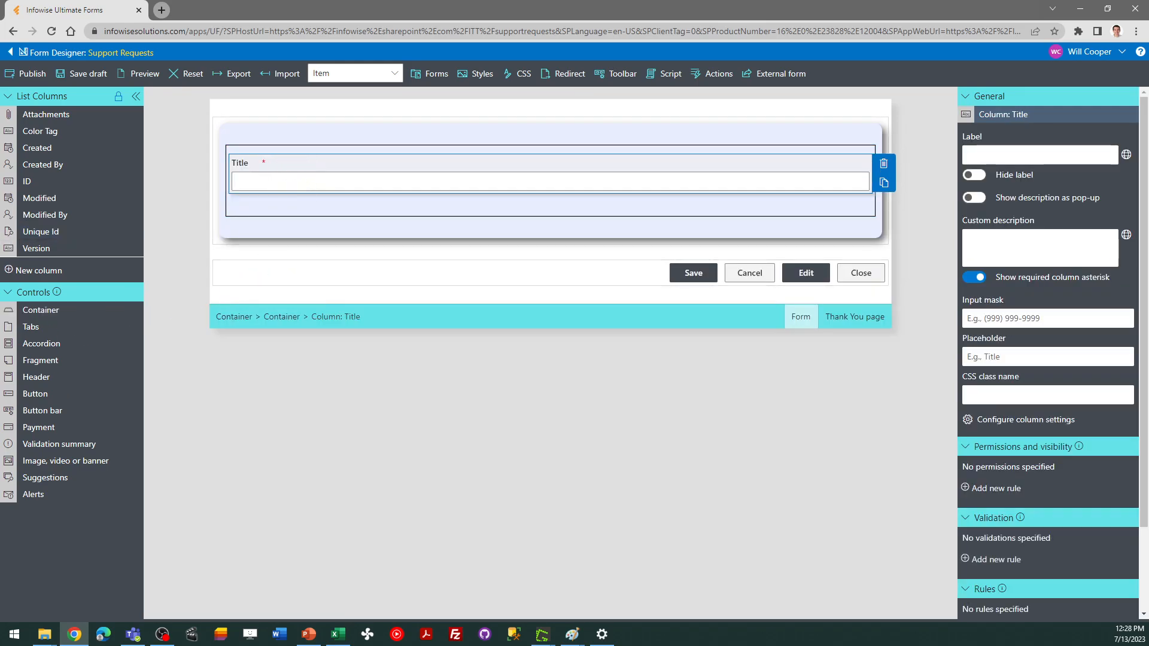
pyautogui.hotkey('alt', 'Tab')
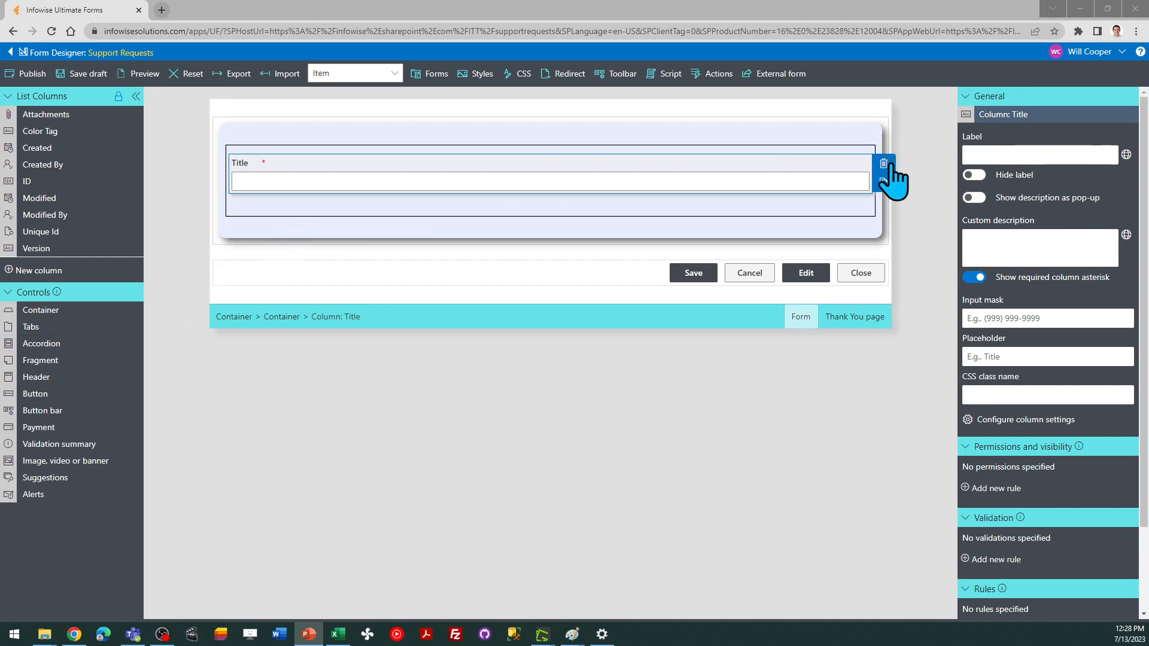
pyautogui.click(1002, 151)
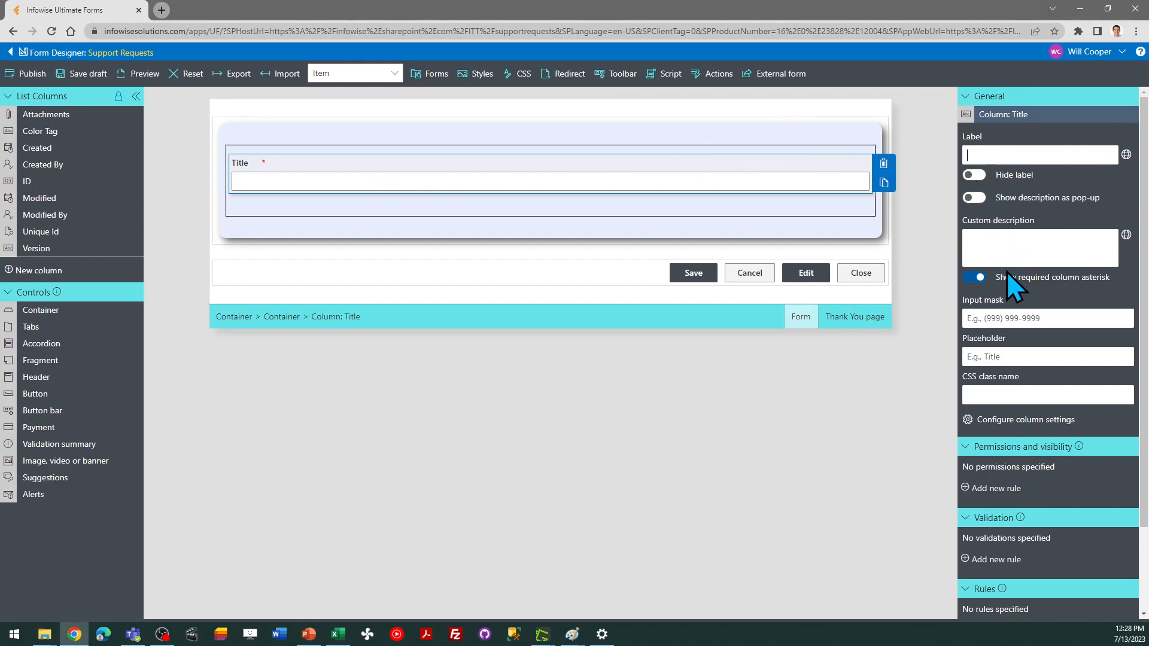
pyautogui.write('Request')
# Add a Fragment control at the top of the outer container
pyautogui.hotkey('alt', 'Tab')
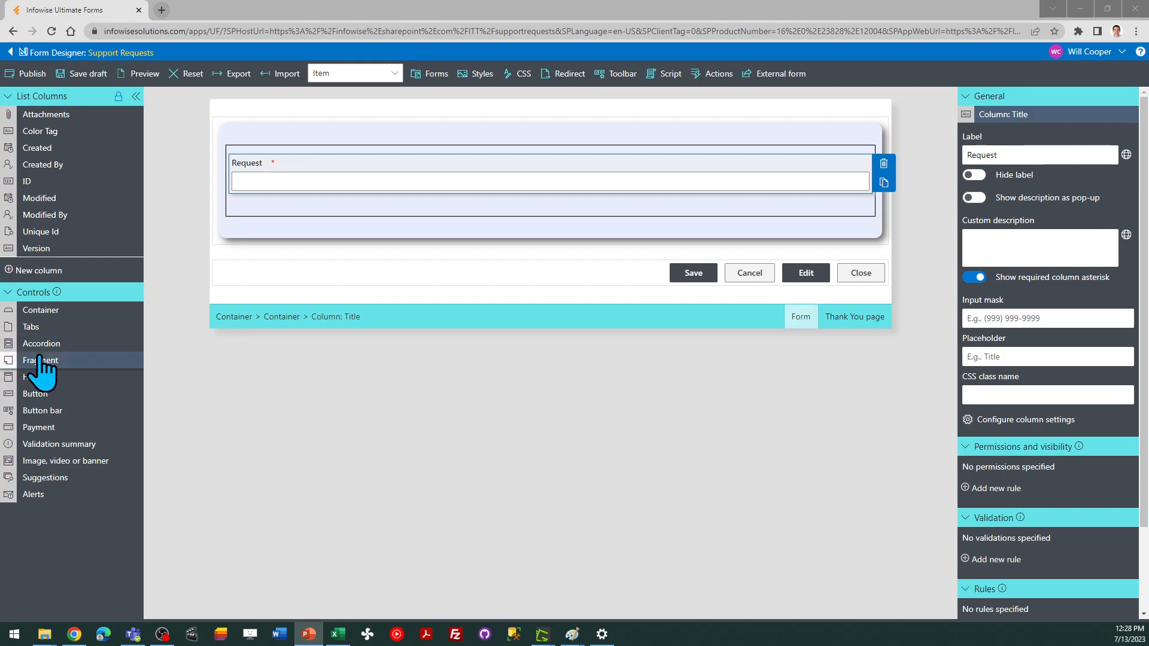
pyautogui.moveTo(37, 359); pyautogui.dragTo(326, 144)
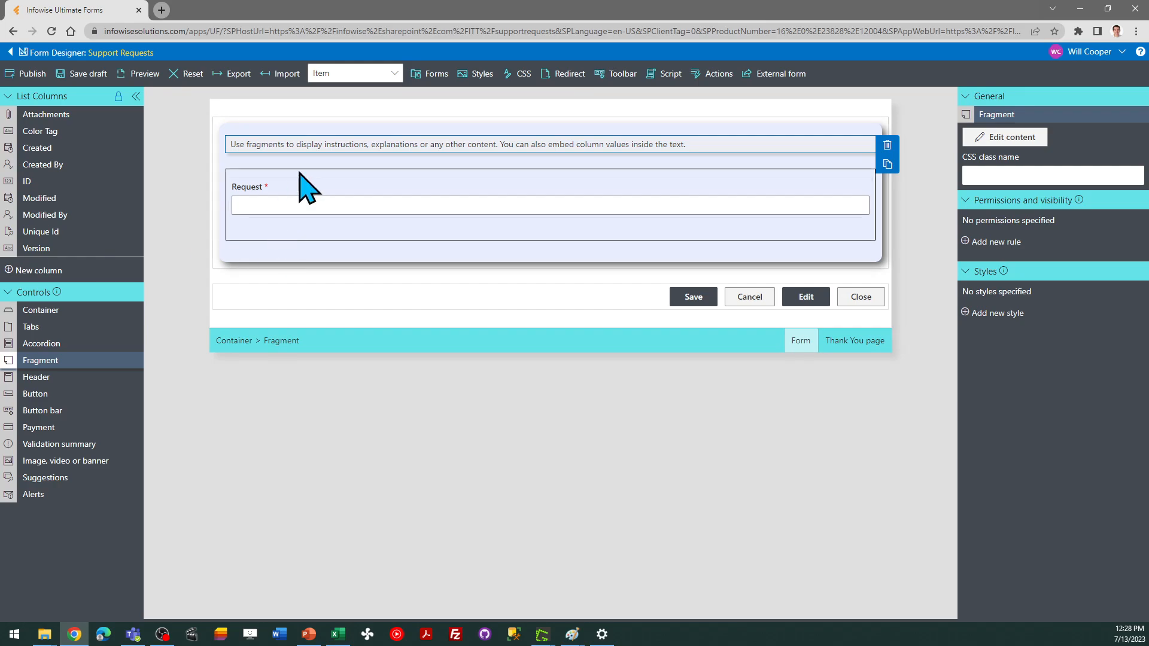
# Edit the fragment's content, replacing the placeholder text with Support Requests
pyautogui.hotkey('alt', 'Tab')
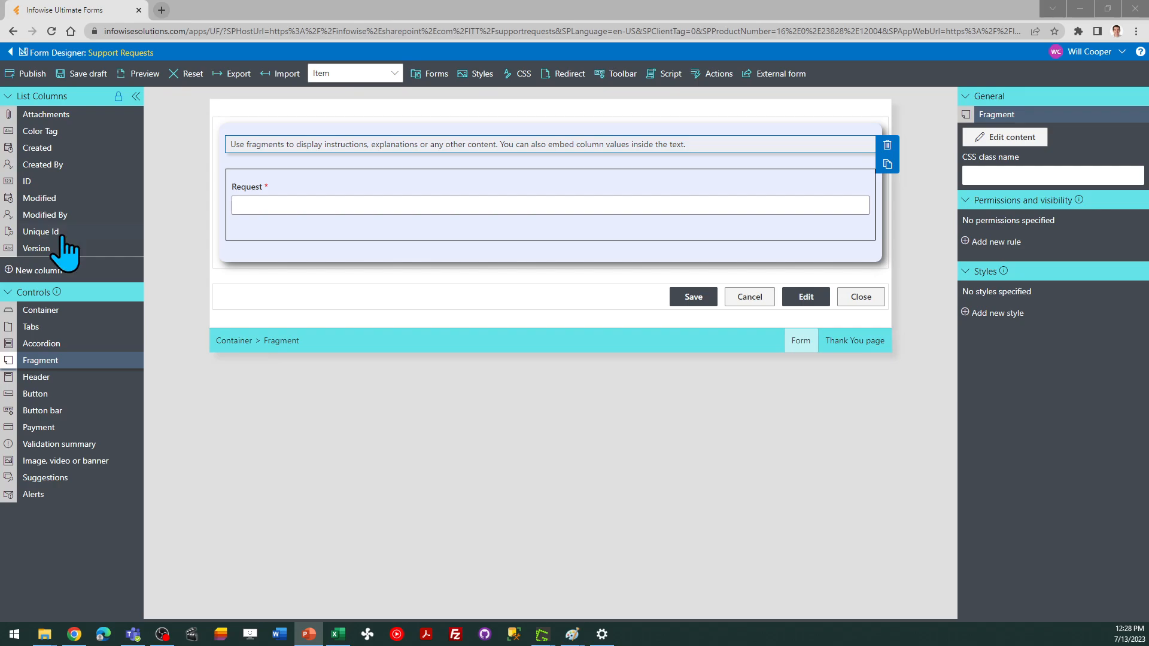
pyautogui.click(1025, 142)
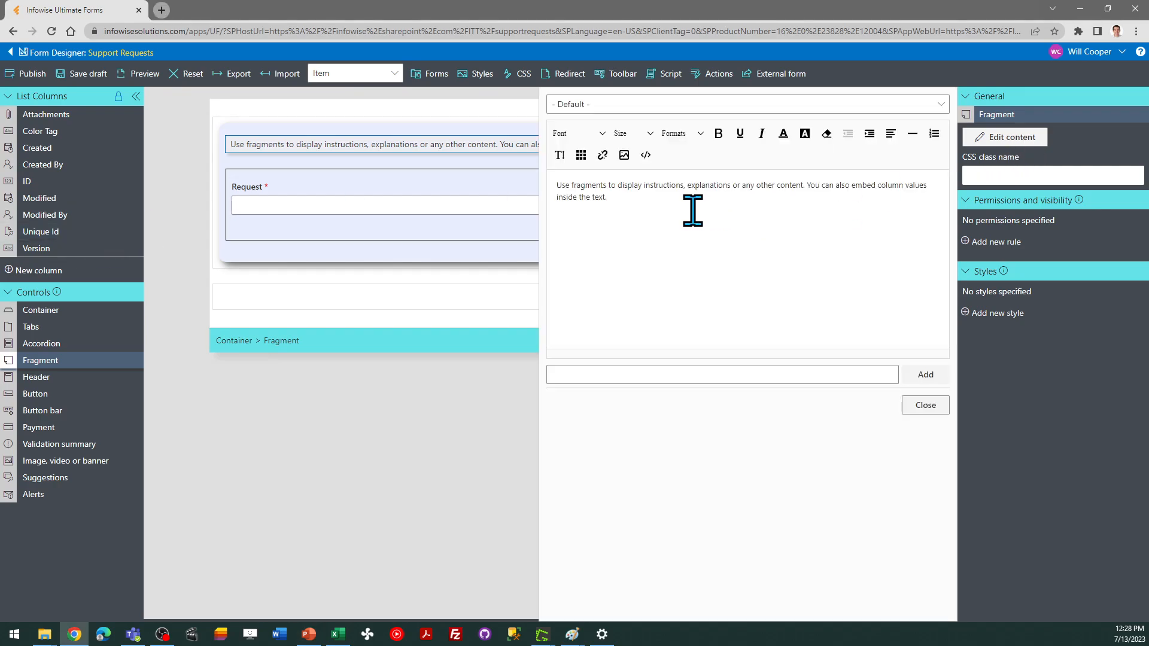
pyautogui.moveTo(692, 210); pyautogui.dragTo(530, 179)
pyautogui.write('Su')
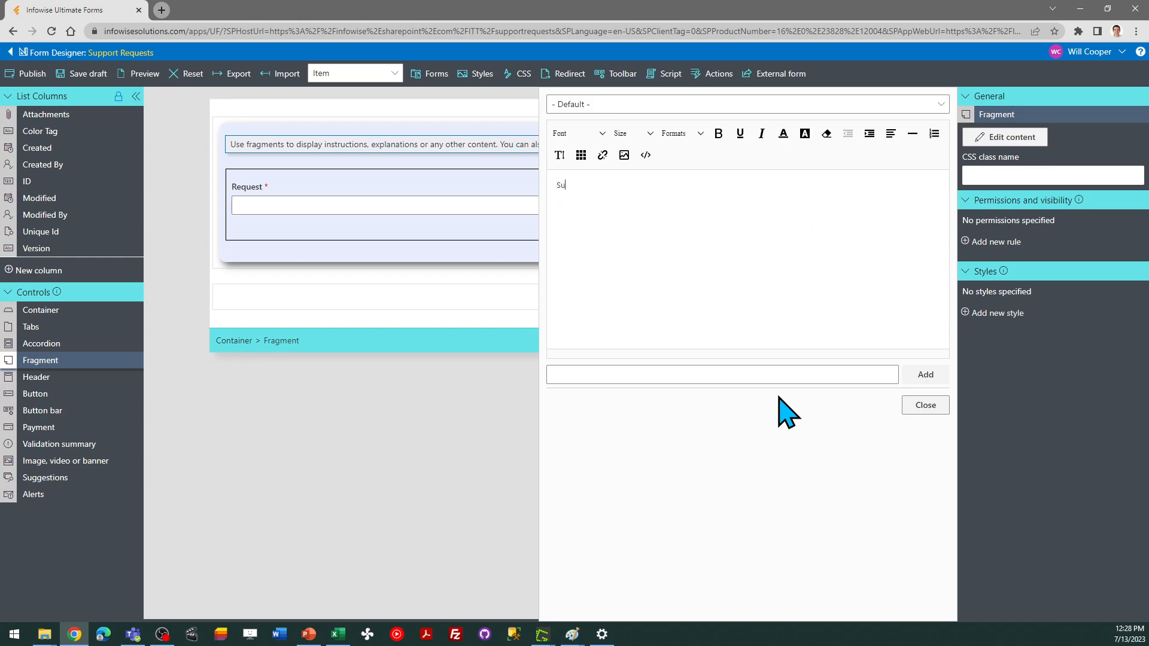
pyautogui.write('pport Requests')
# Format the Support Requests text at 24px size, center it, and close the editor
pyautogui.moveTo(628, 187); pyautogui.dragTo(546, 203)
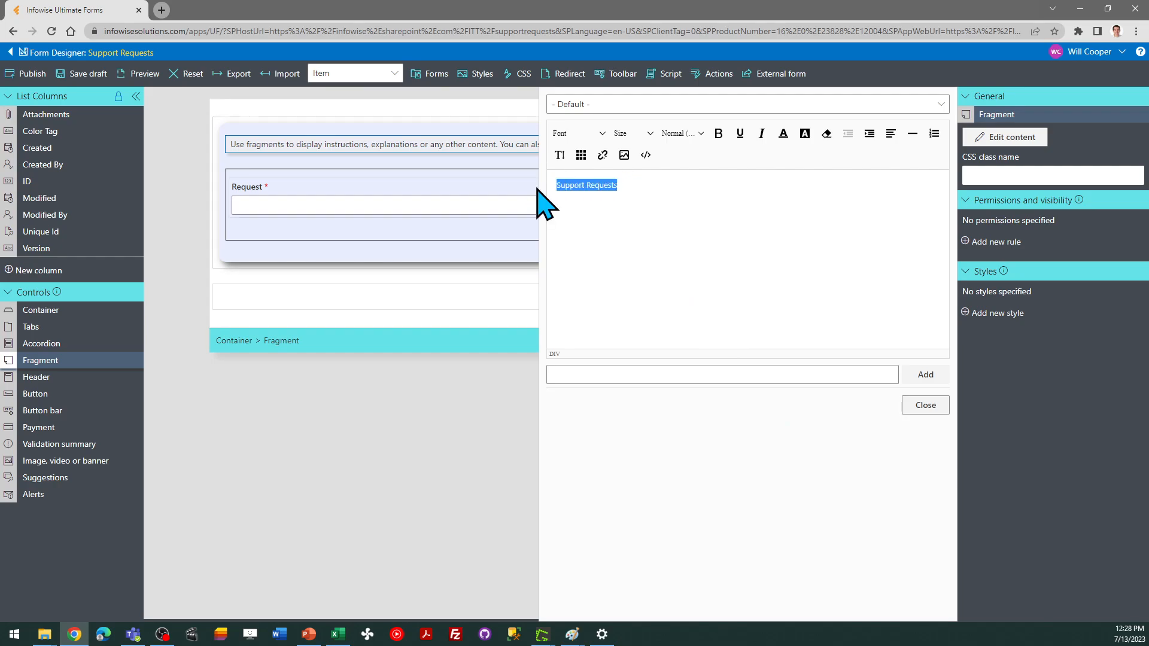
pyautogui.click(648, 139)
pyautogui.scroll(-3, 688, 316)
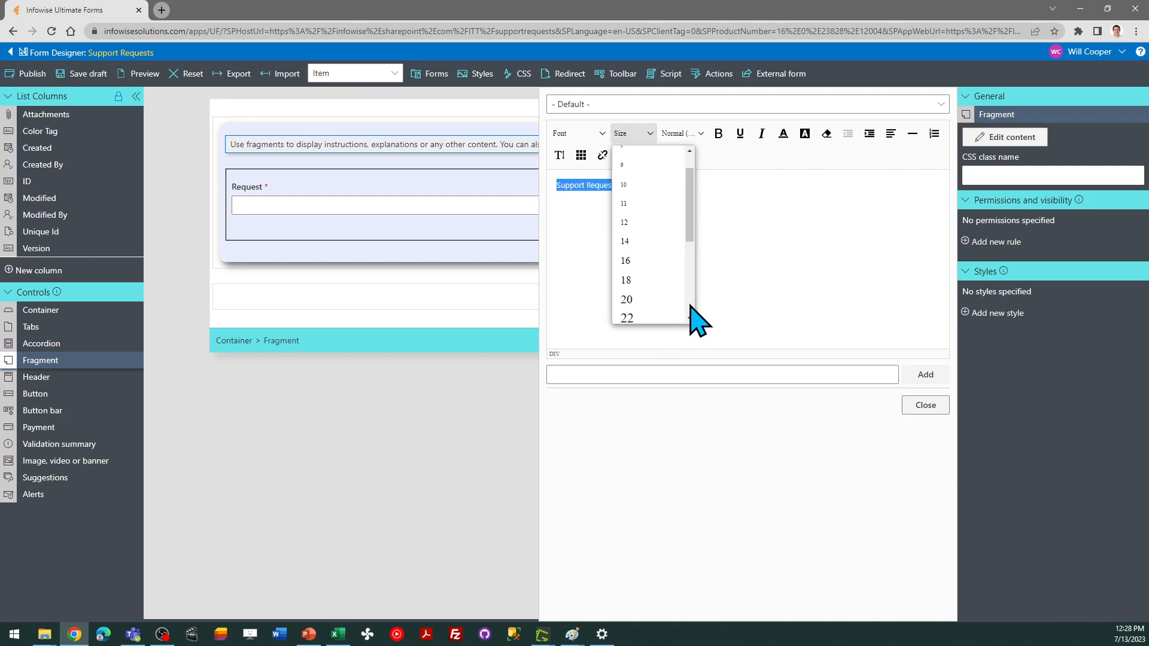
pyautogui.click(653, 214)
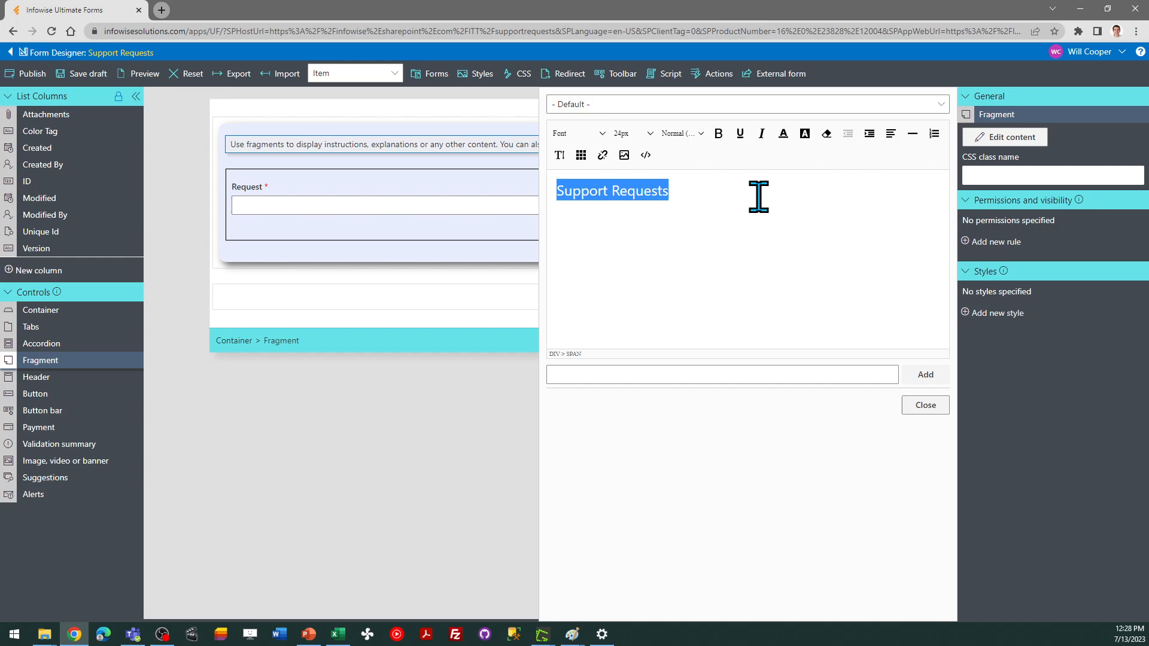
pyautogui.click(890, 145)
pyautogui.click(902, 177)
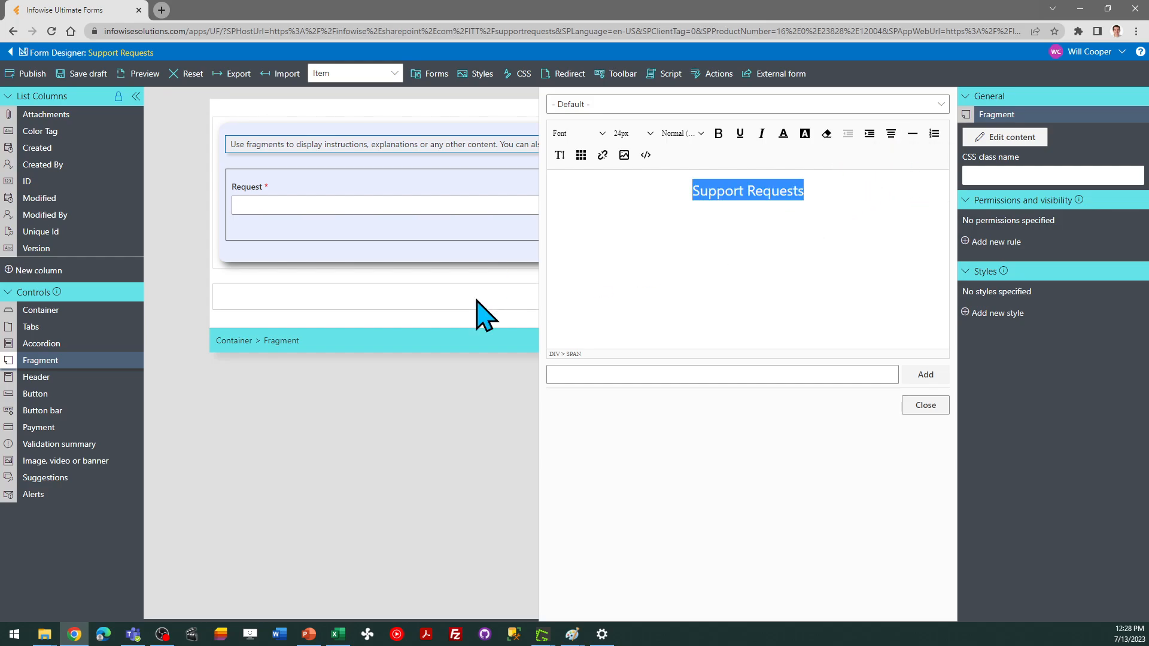
# Add a style to the title fragment with a light yellow background color fffac8
pyautogui.click(923, 407)
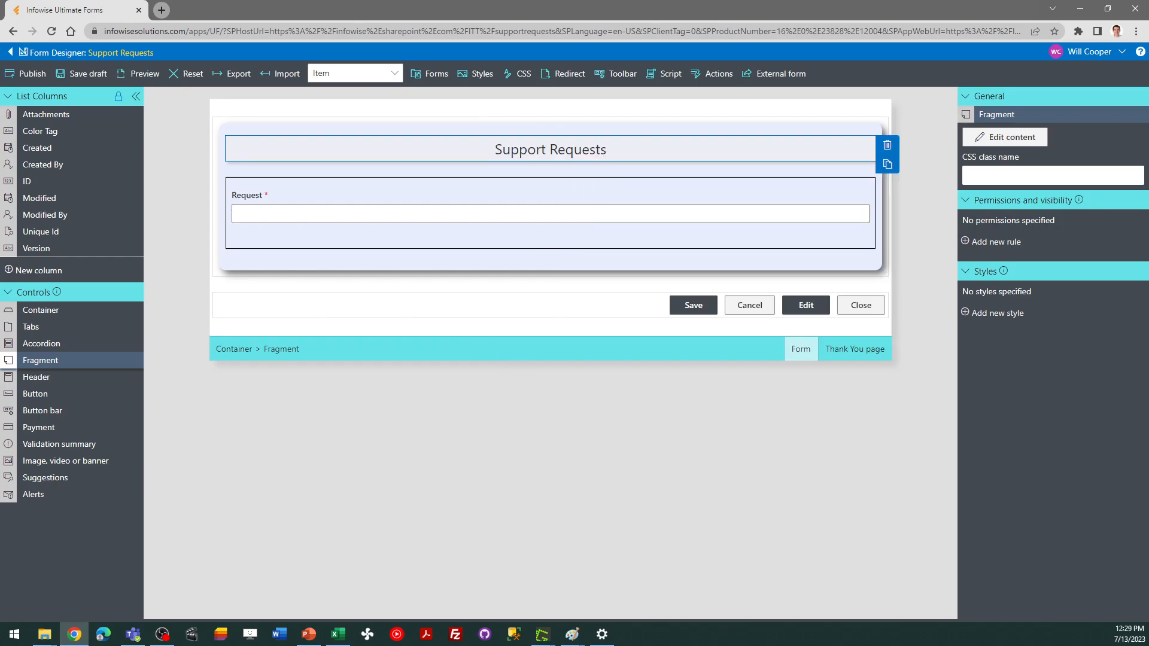
pyautogui.hotkey('alt', 'Tab')
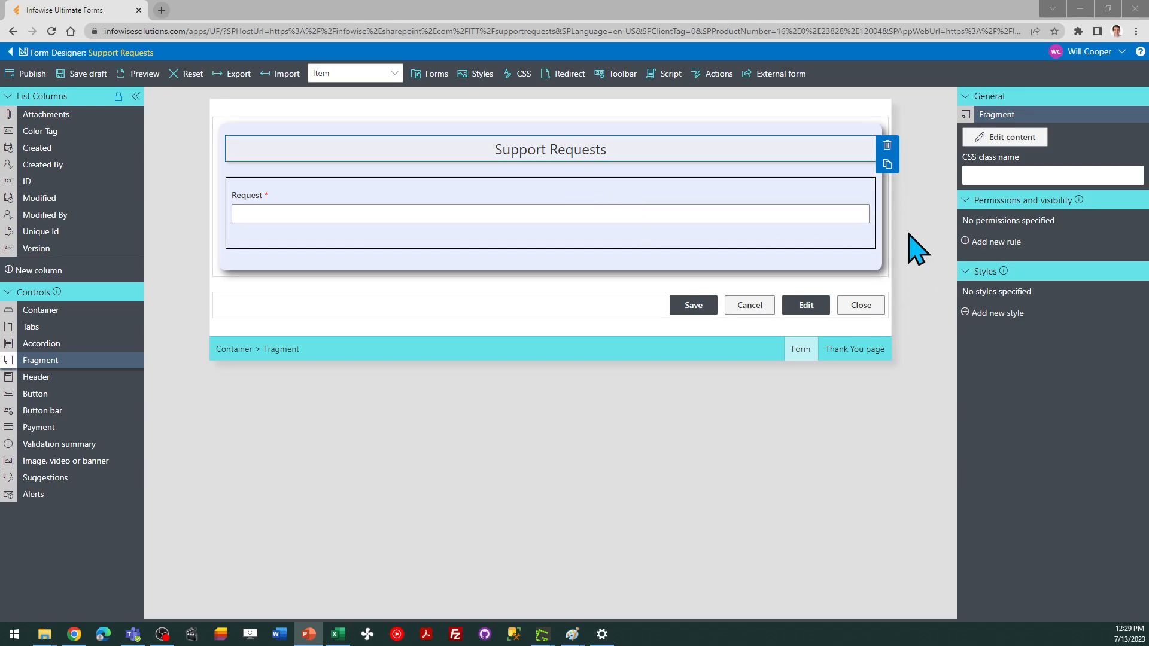
pyautogui.click(1010, 314)
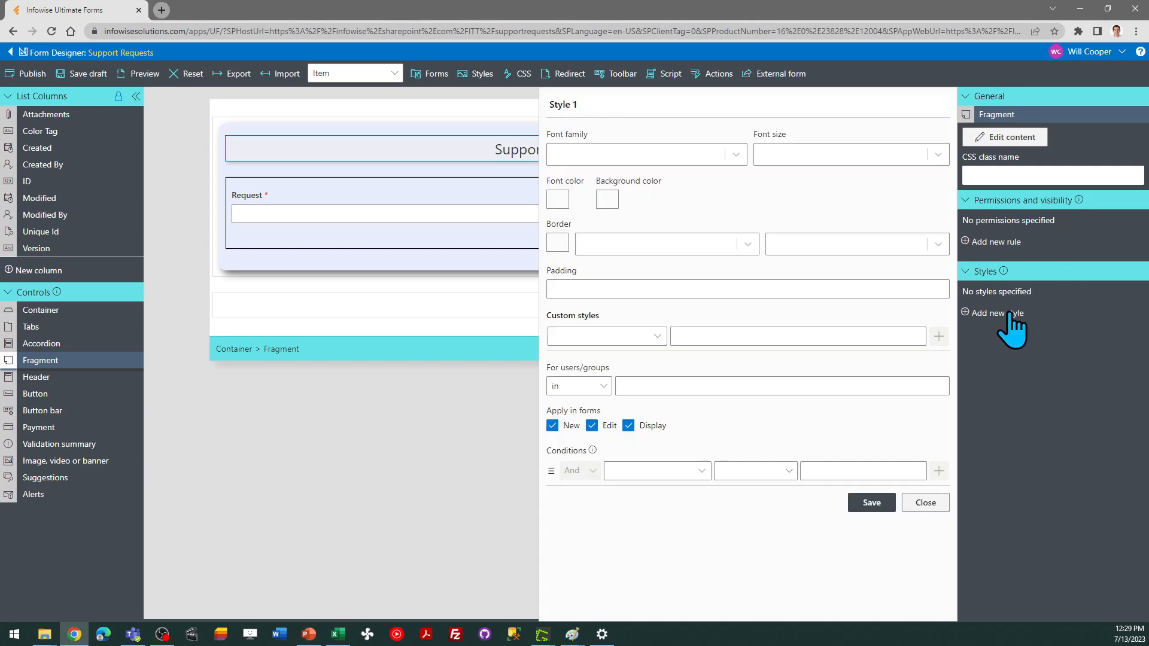
pyautogui.click(609, 200)
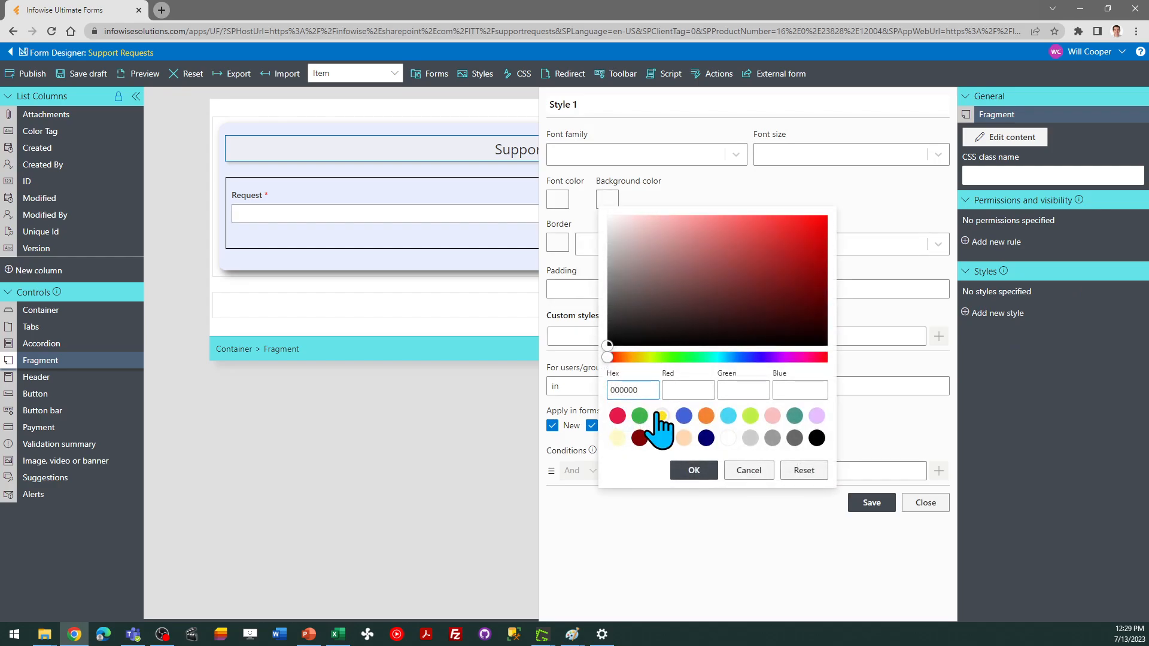
pyautogui.click(619, 439)
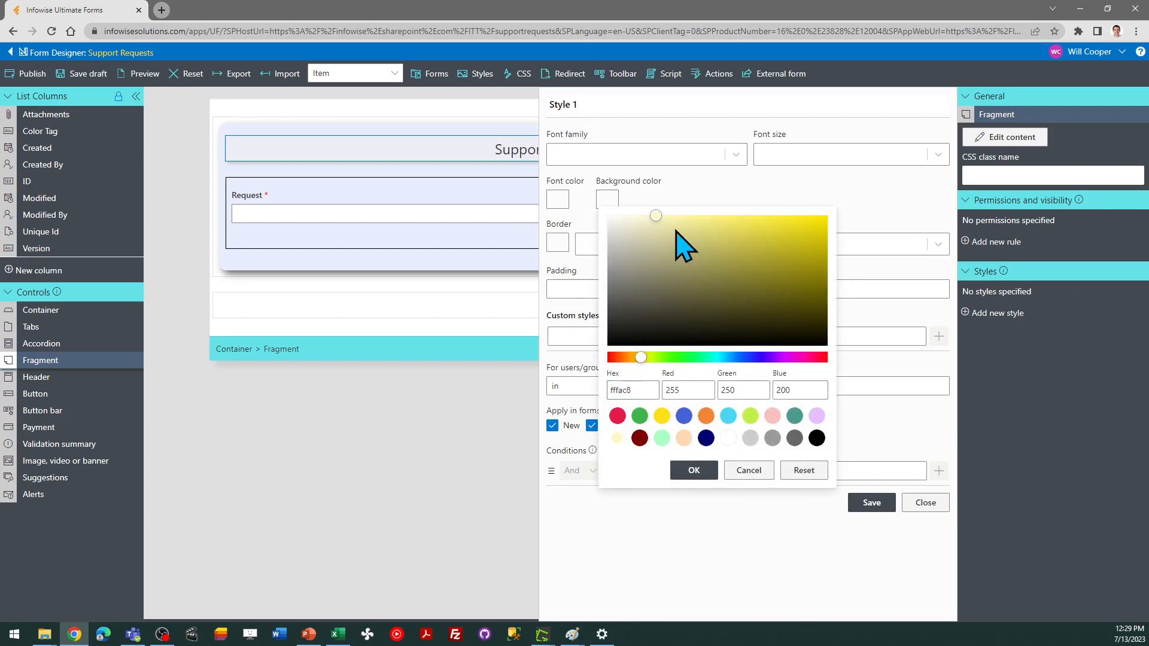
pyautogui.click(632, 215)
pyautogui.click(694, 469)
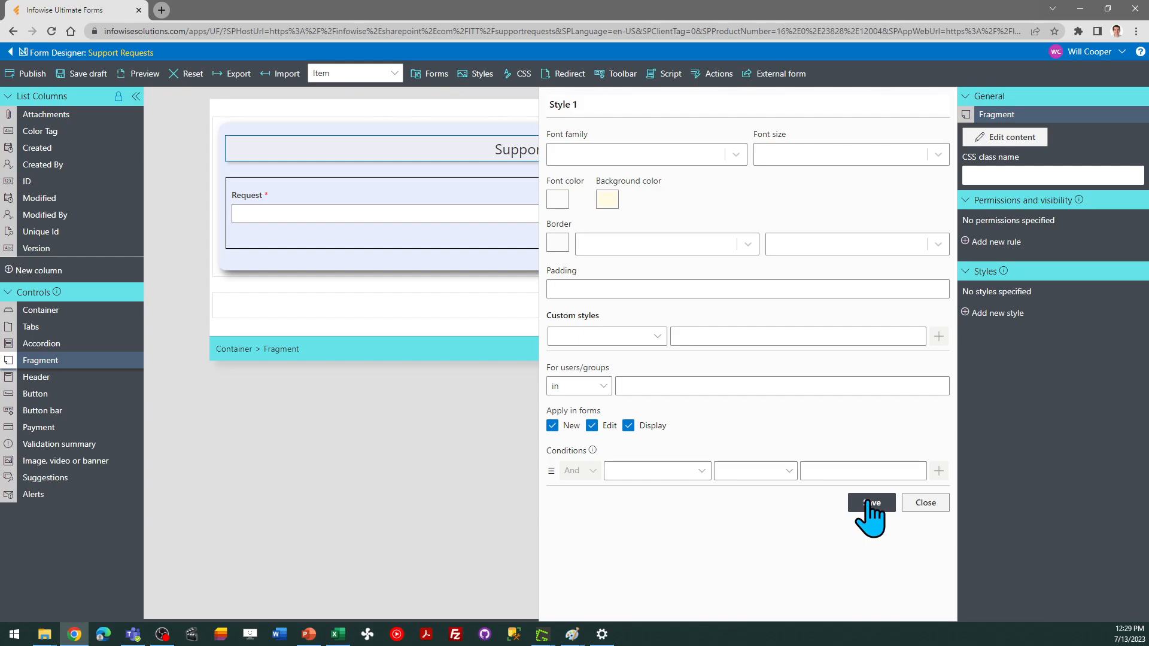
pyautogui.click(869, 502)
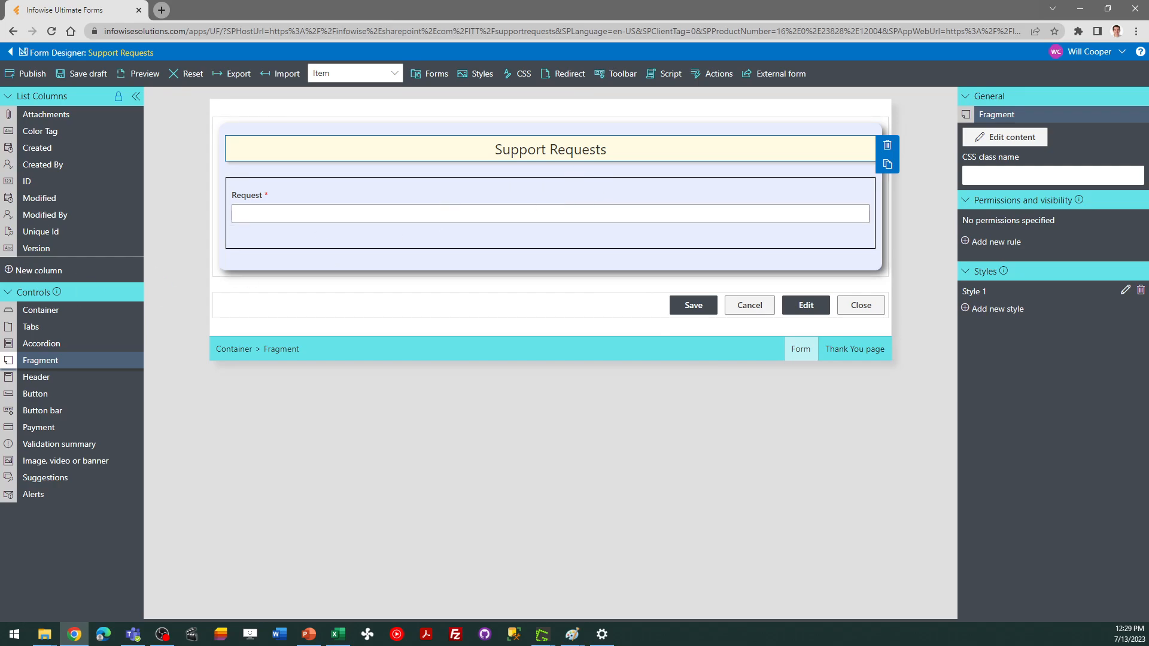
# Edit the fragment's style to give it a black border color
pyautogui.hotkey('alt', 'Tab')
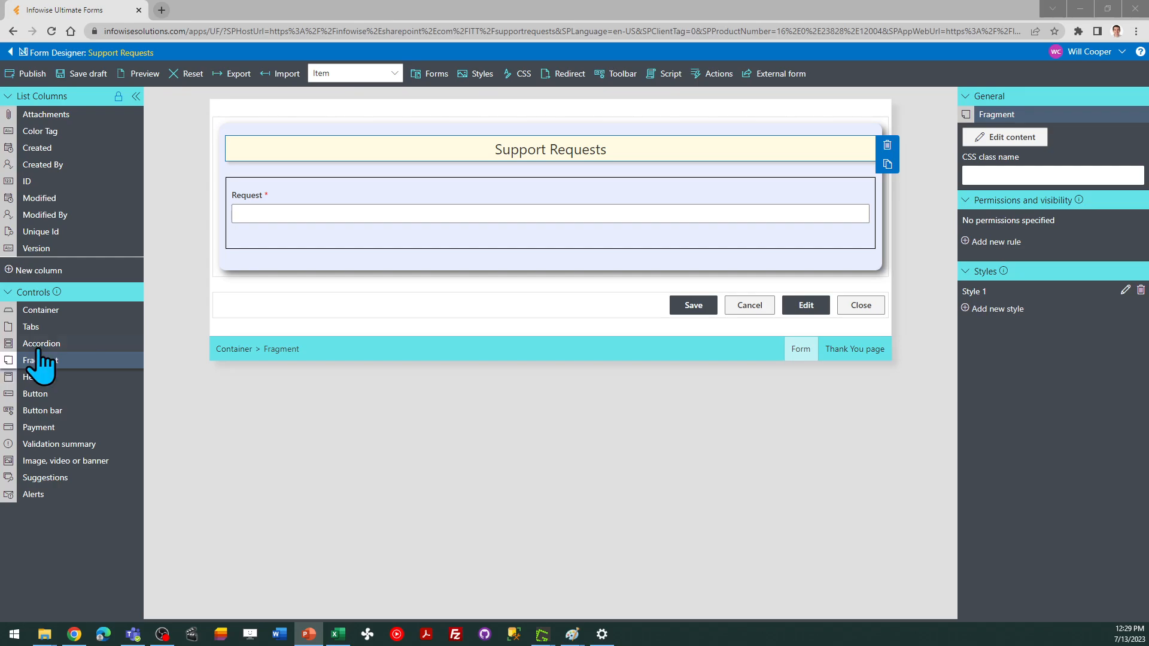
pyautogui.click(1124, 290)
pyautogui.click(558, 244)
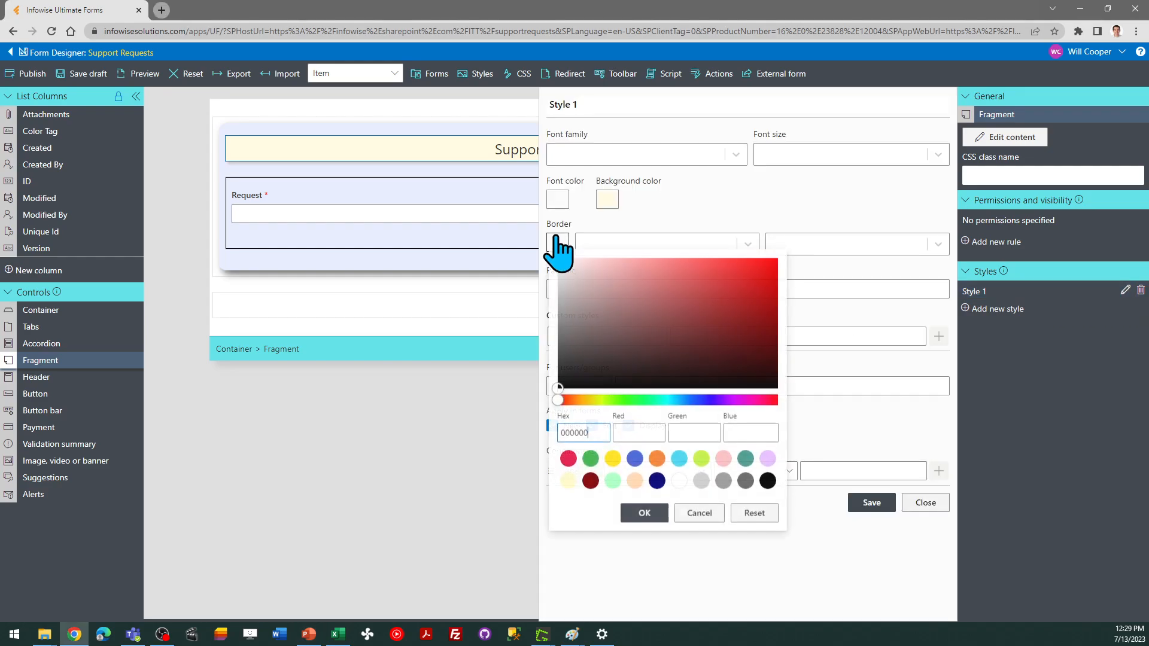
pyautogui.click(767, 481)
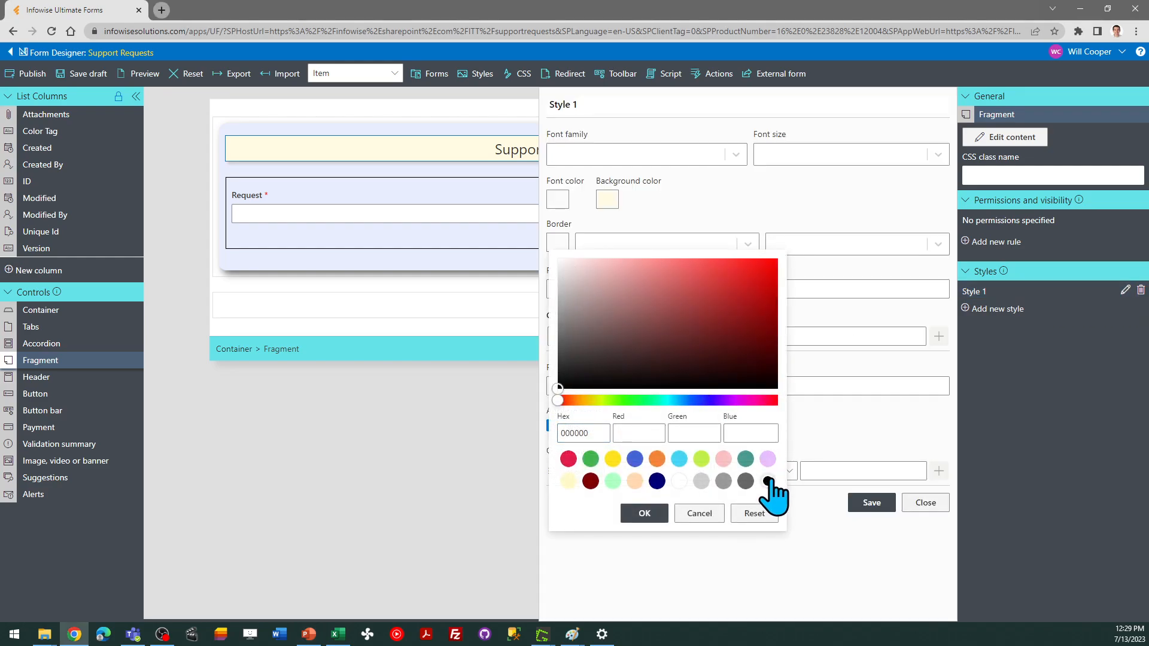
pyautogui.click(645, 513)
pyautogui.click(871, 502)
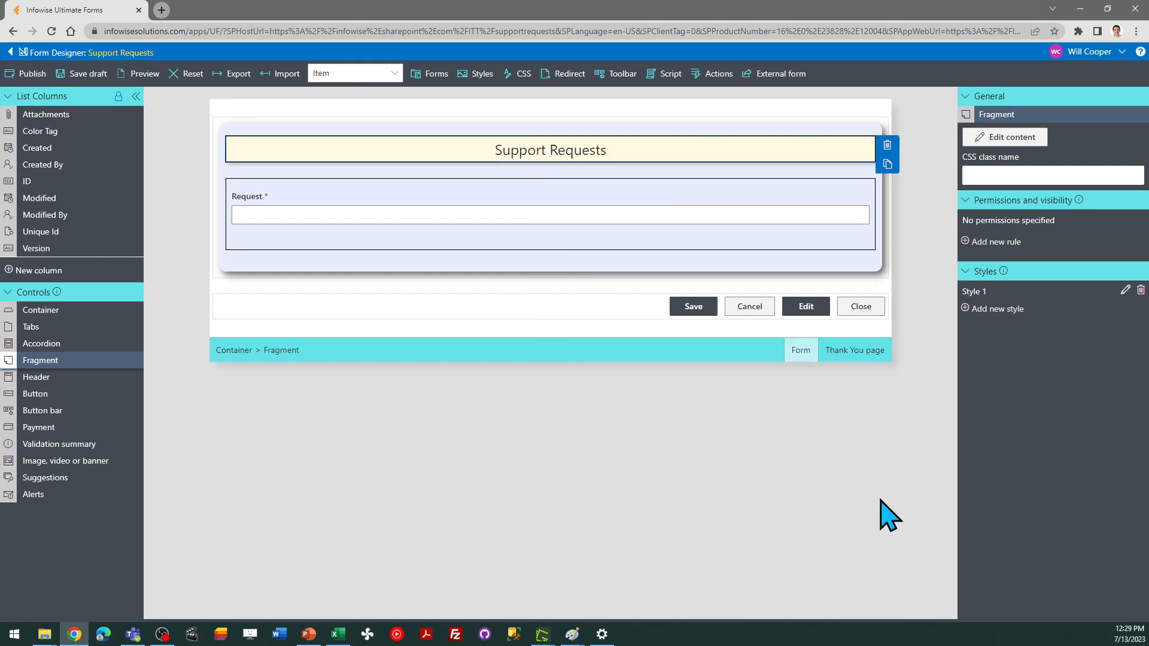
# Publish the form for all users
pyautogui.click(638, 169)
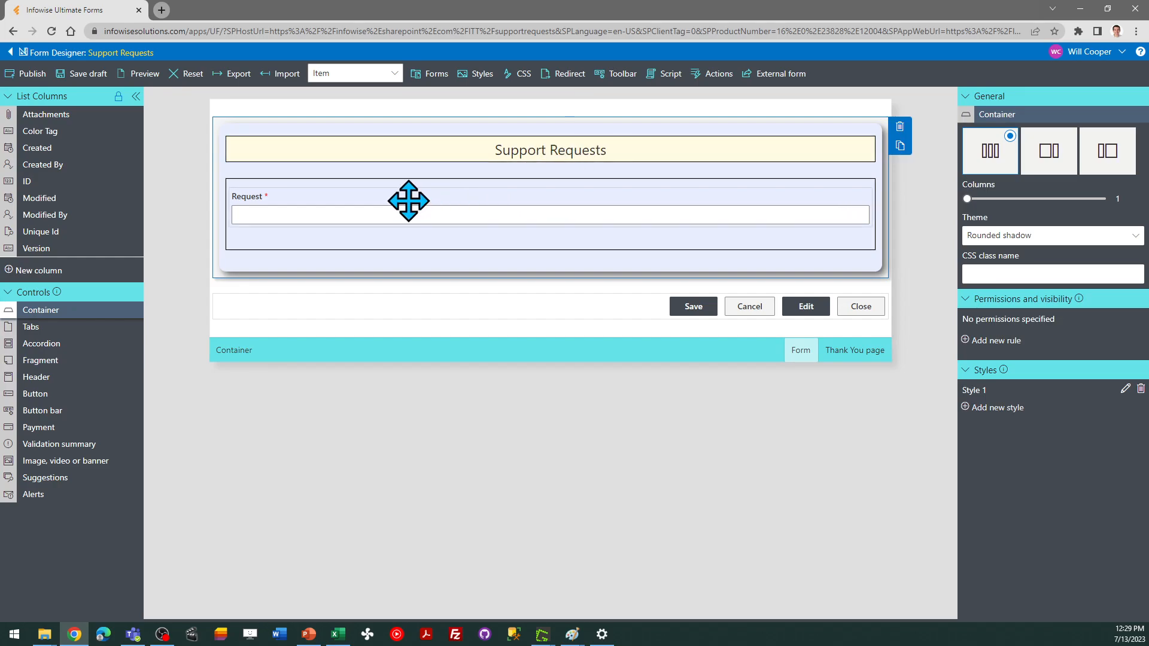
pyautogui.hotkey('alt', 'Tab')
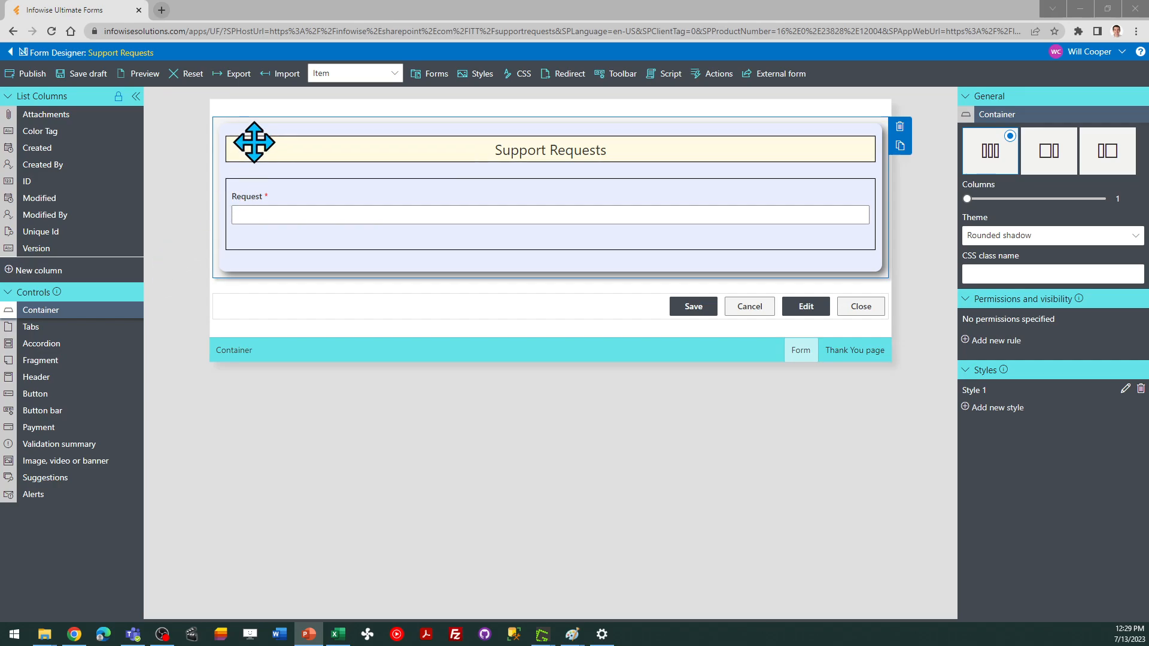
pyautogui.click(33, 75)
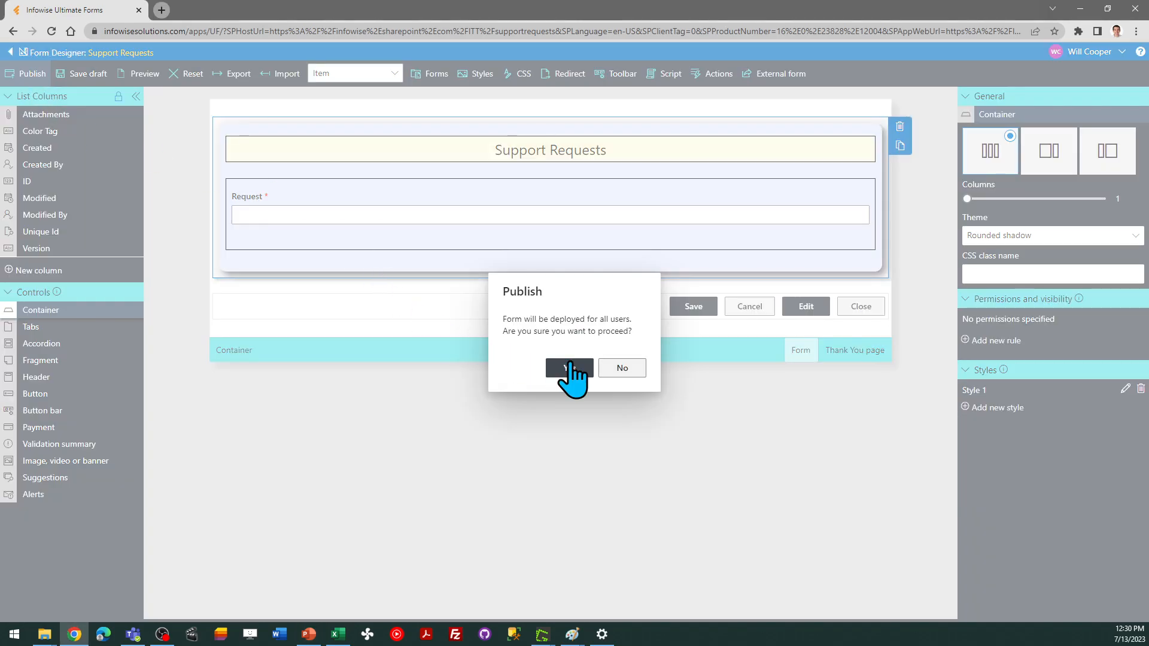
pyautogui.click(569, 365)
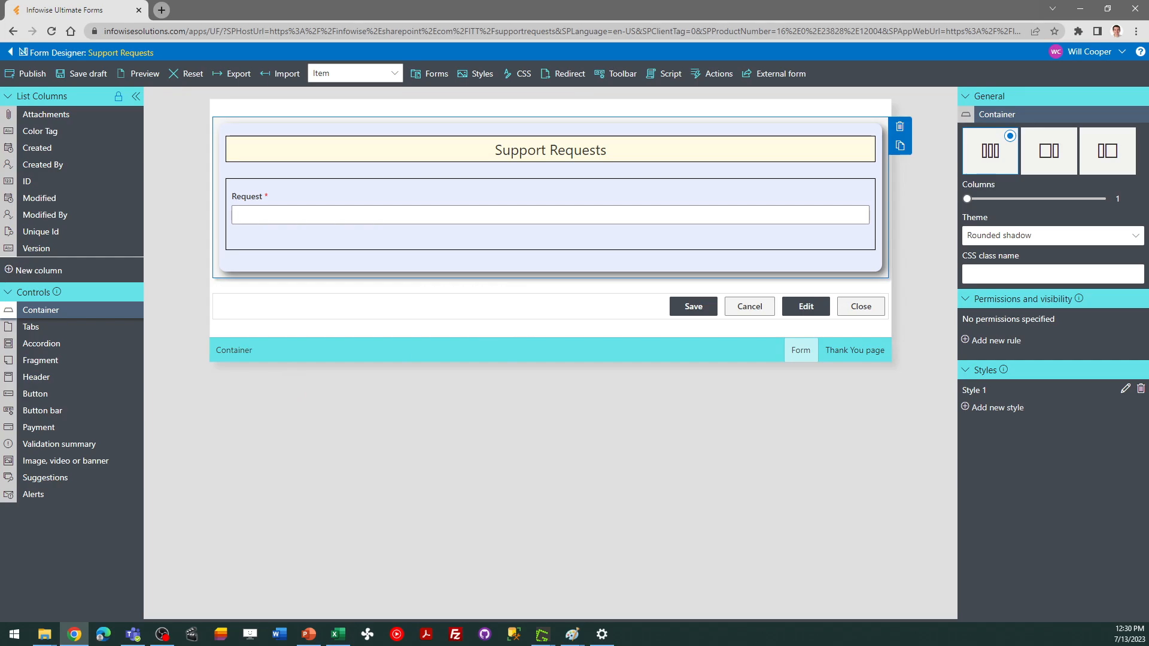
# Add a Fragment control at the top of the nested container above the Request field
pyautogui.hotkey('alt', 'Tab')
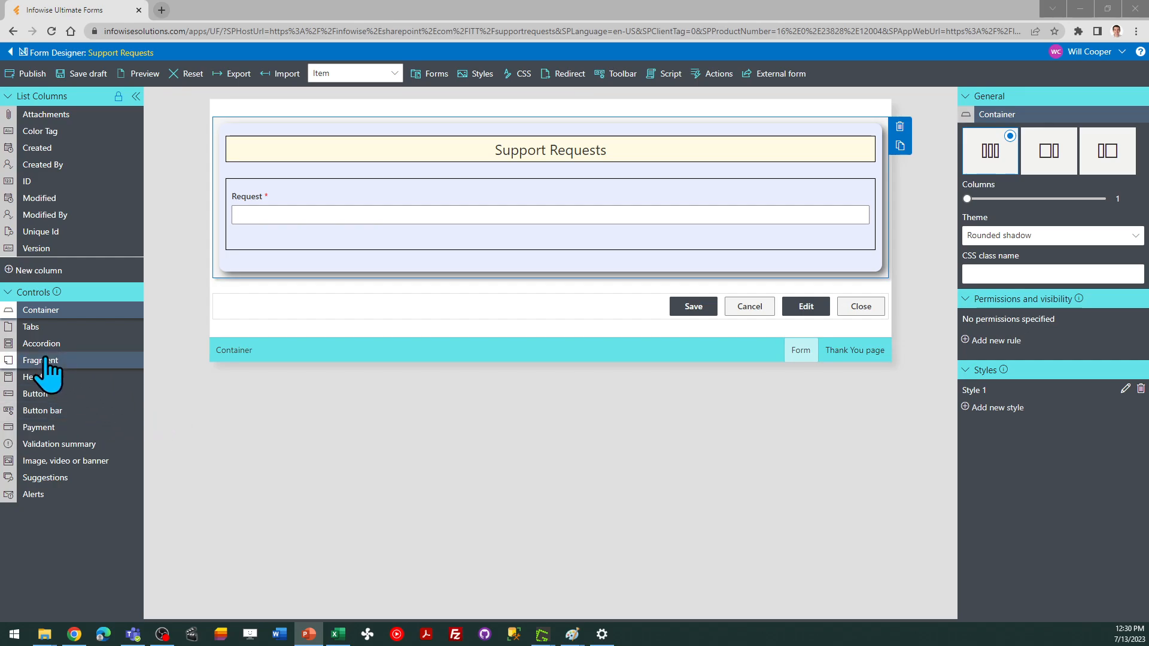
pyautogui.moveTo(37, 360); pyautogui.dragTo(322, 190)
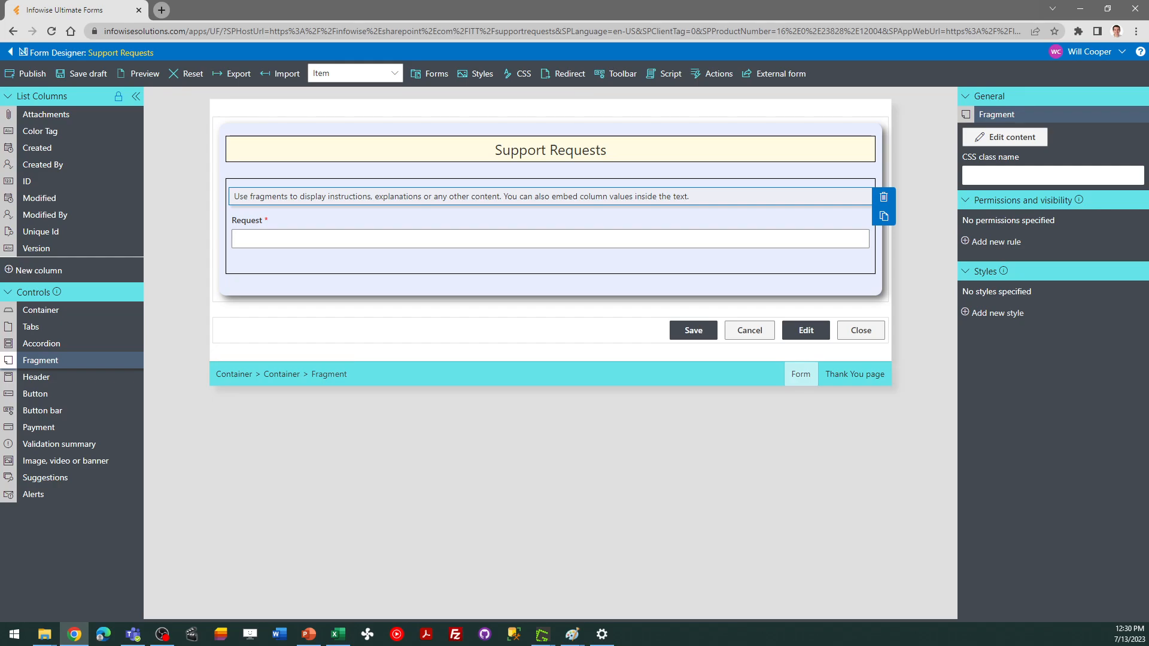
pyautogui.hotkey('alt', 'Tab')
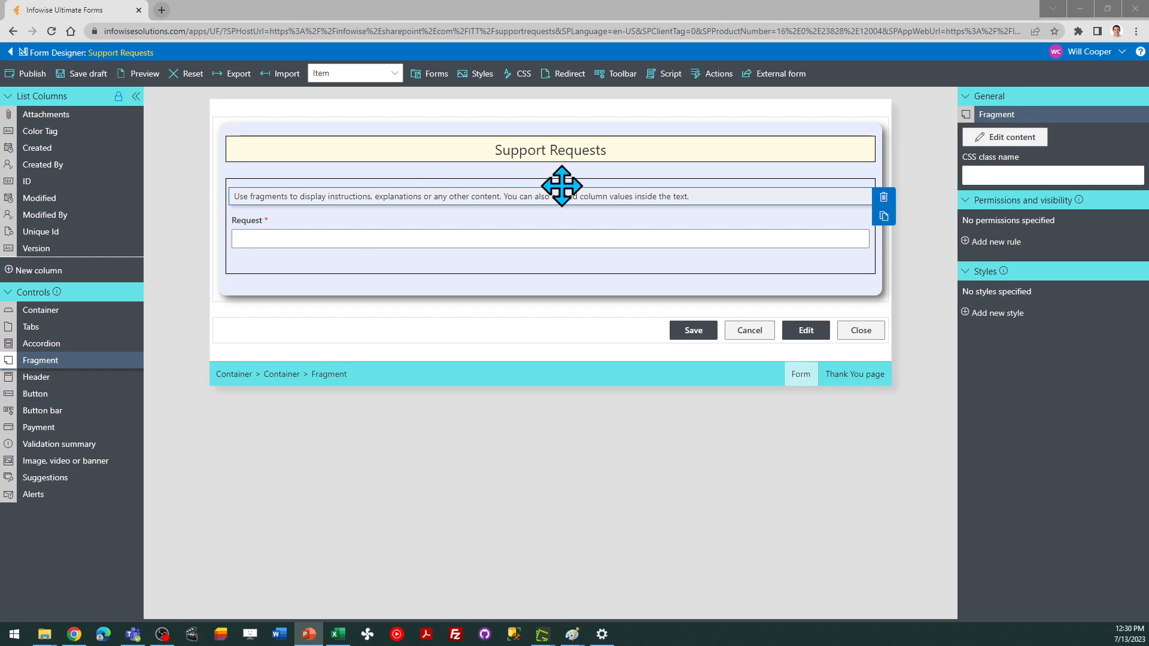
# Replace the fragment's text with 'Please enter one request per form submission.' and 'Multiple issues should not be combined in one request.' on two lines
pyautogui.click(1011, 137)
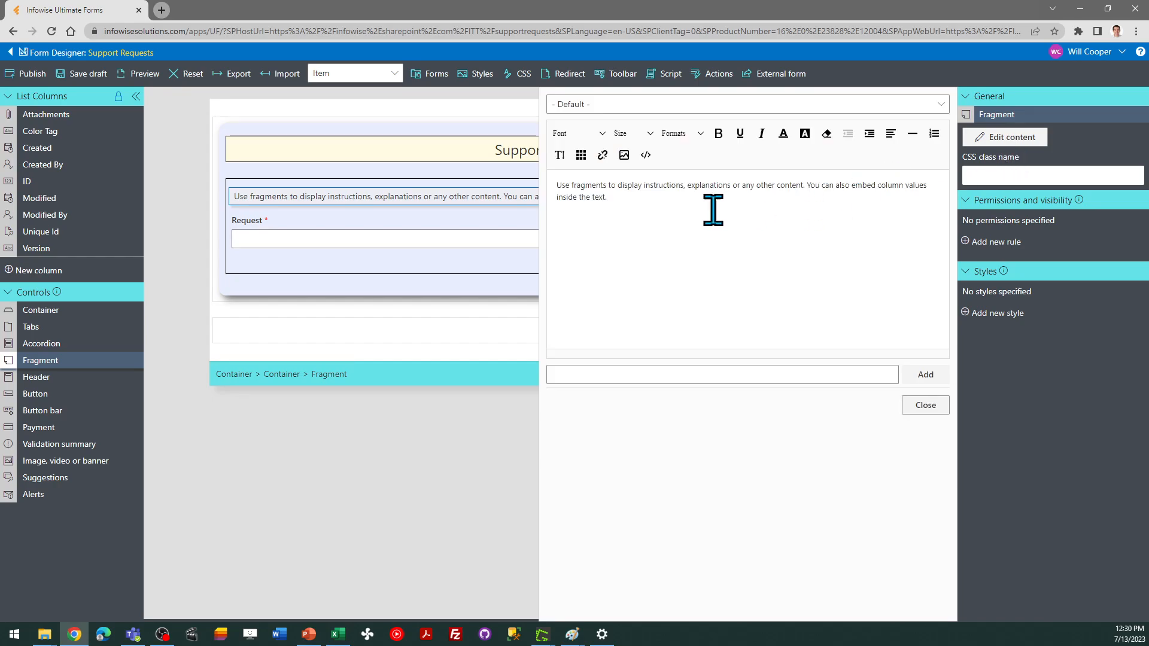
pyautogui.tripleClick(553, 190)
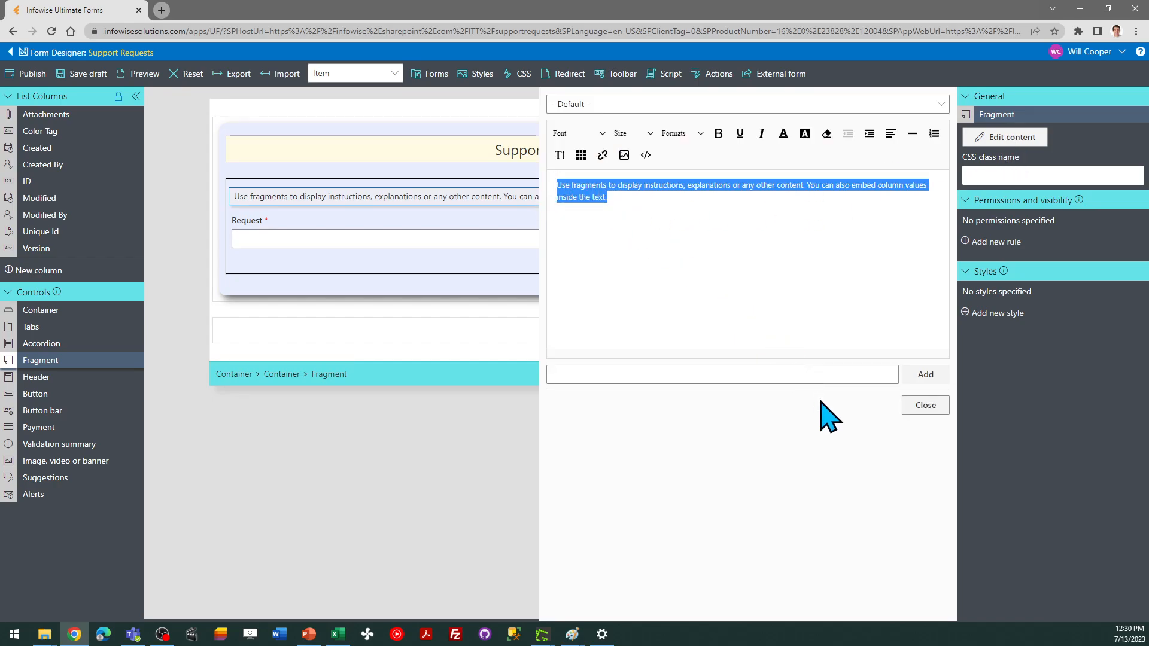
pyautogui.write('Please ente')
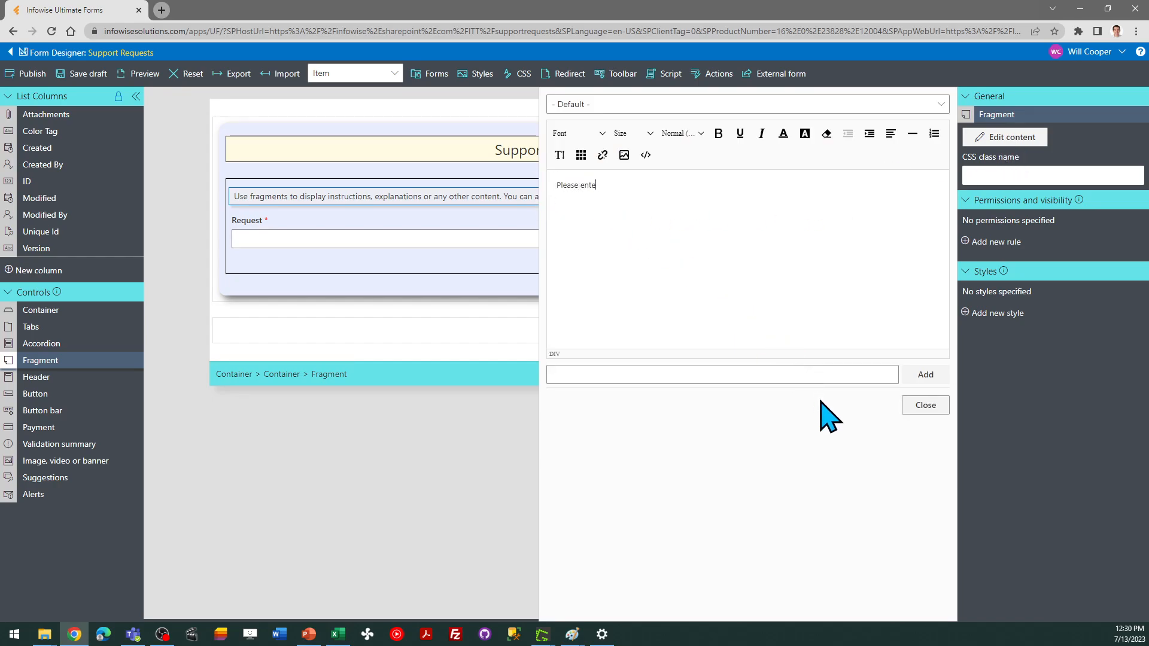
pyautogui.write('r one request')
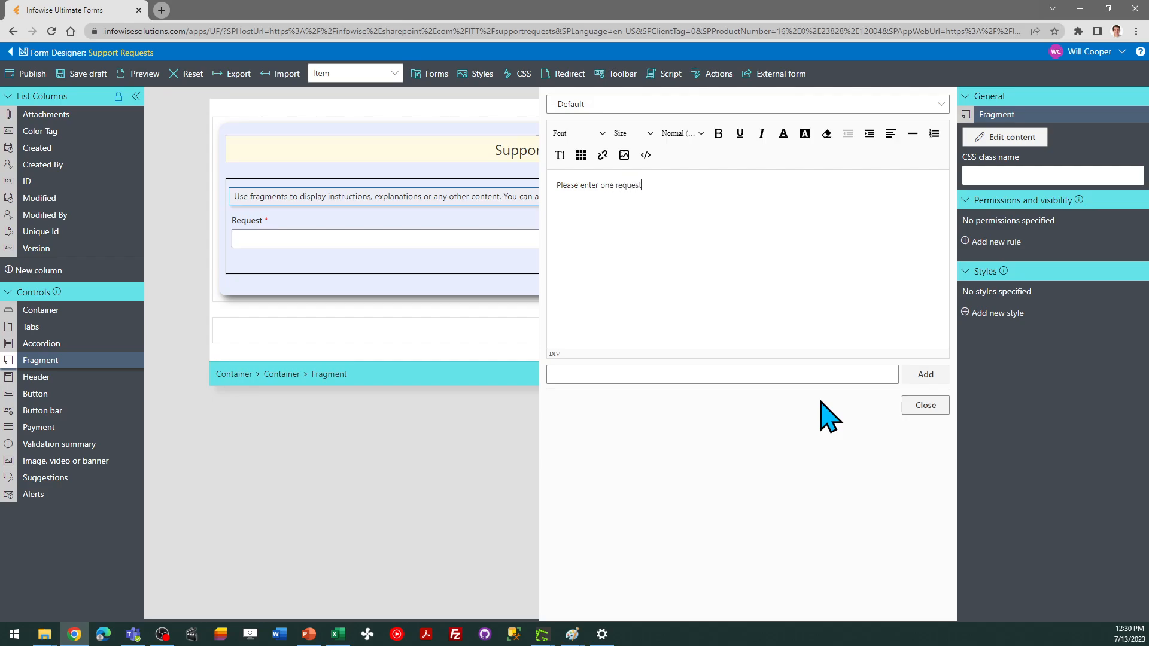
pyautogui.write(' per form submission.')
pyautogui.press('Return')
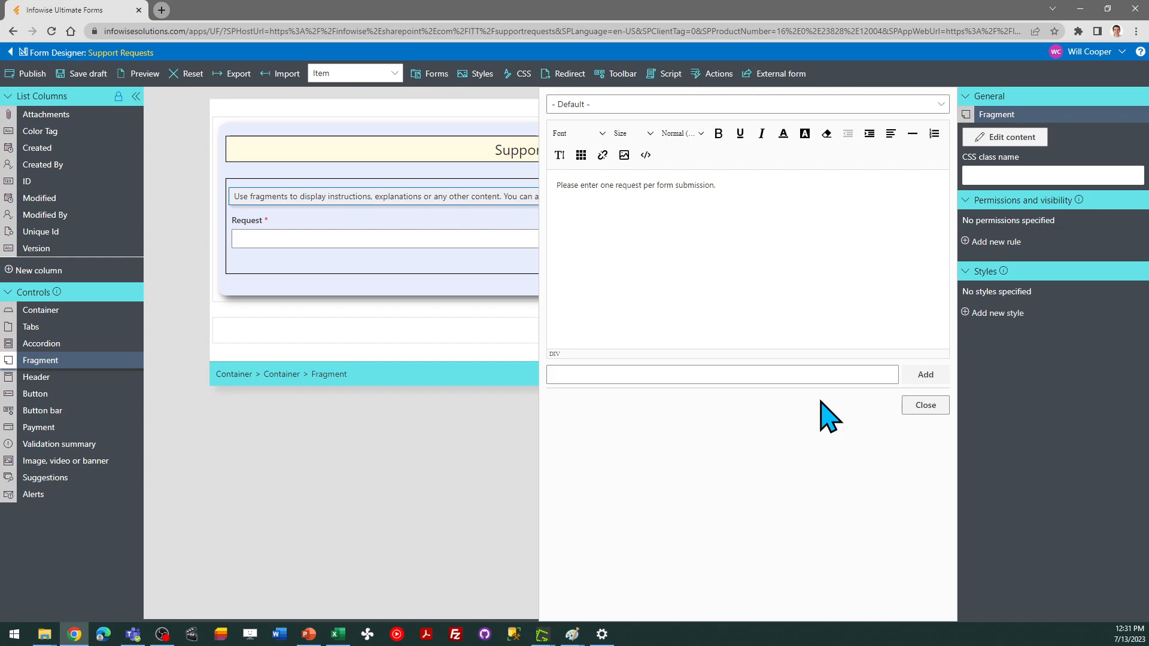
pyautogui.write('Multiple issues should not be combined in o')
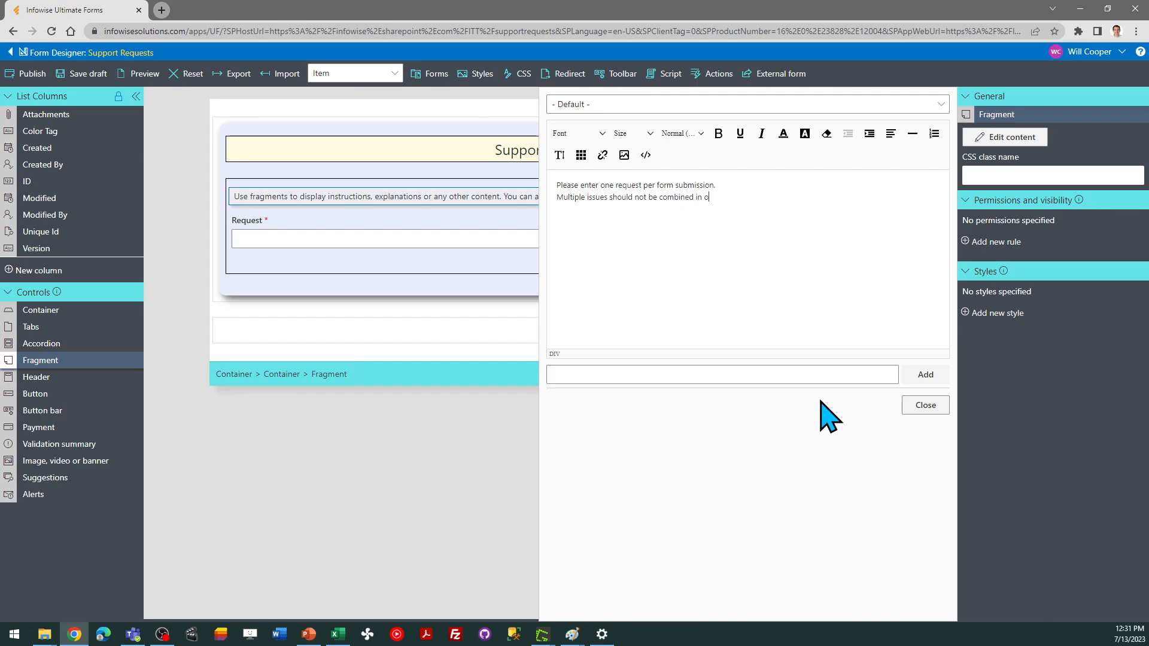
pyautogui.write('ne request.')
# Give the first instruction line a light pink background highlight
pyautogui.moveTo(733, 185); pyautogui.dragTo(557, 185)
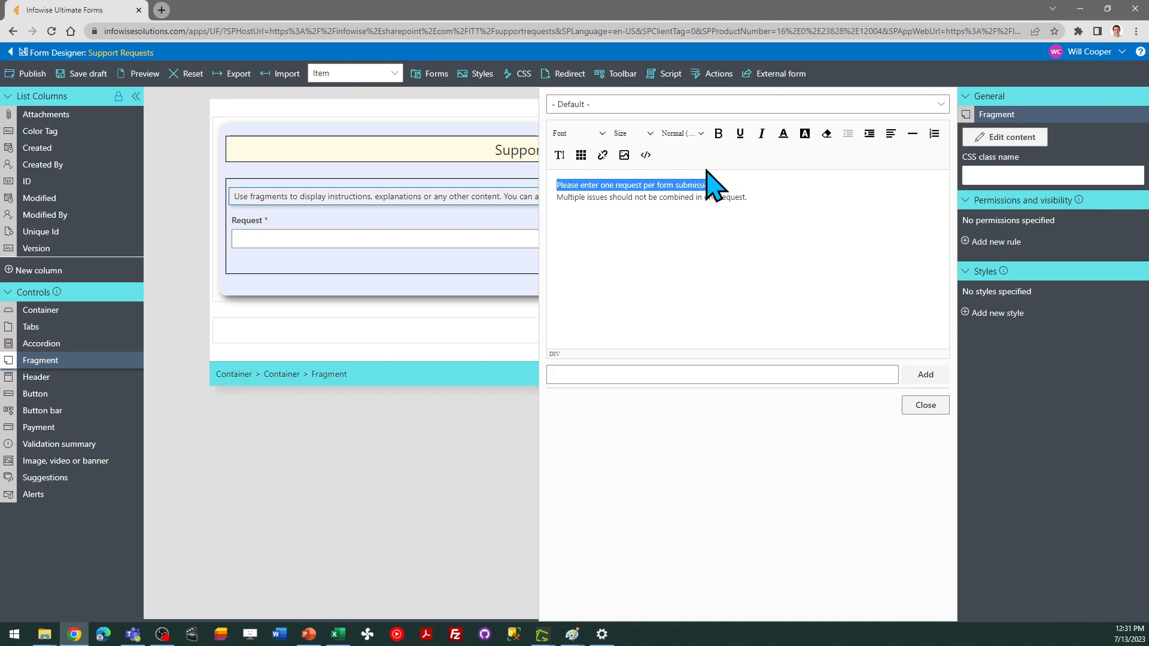
pyautogui.click(804, 133)
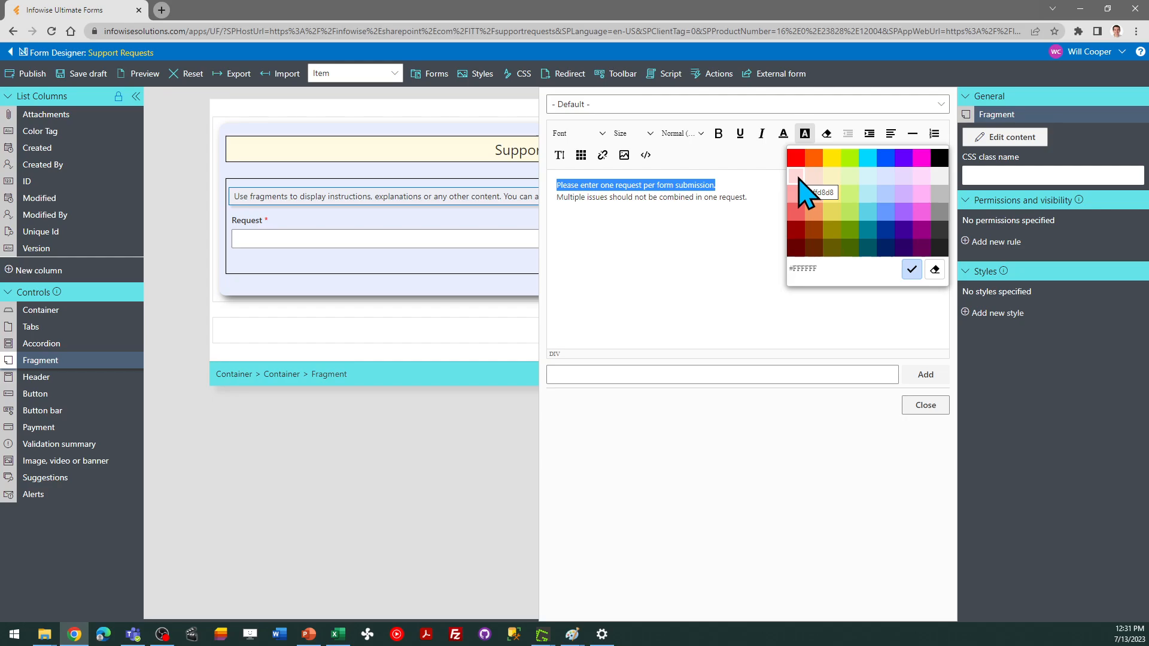
pyautogui.click(797, 177)
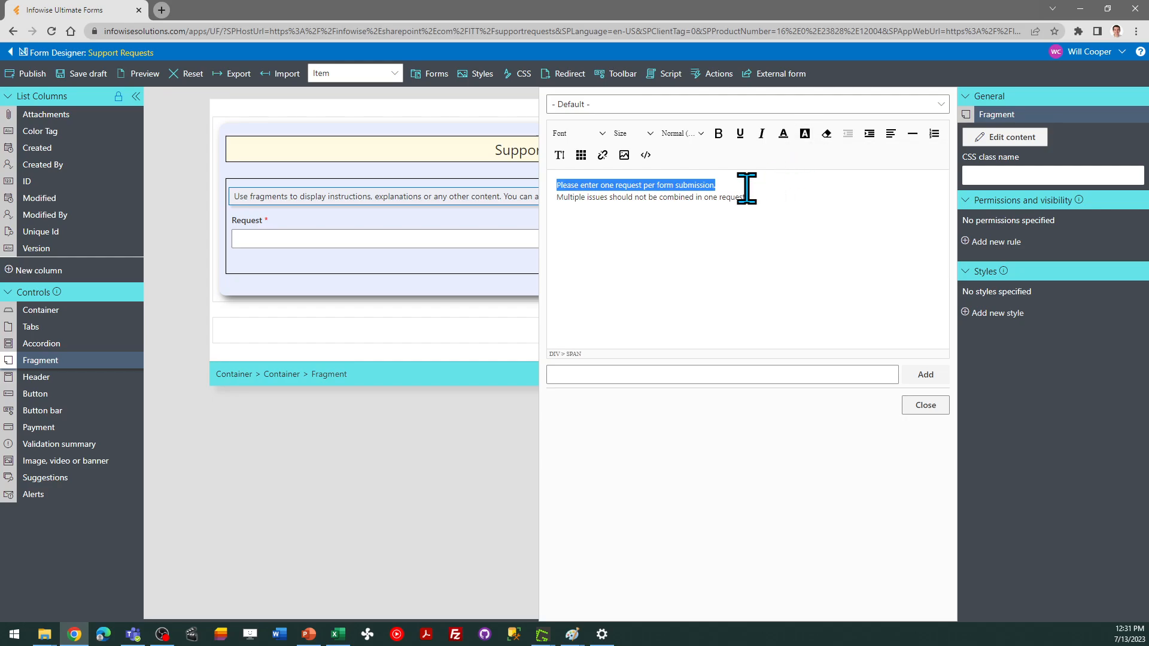
# Set both instruction lines to size 14 and close the editor
pyautogui.moveTo(751, 192); pyautogui.dragTo(548, 179)
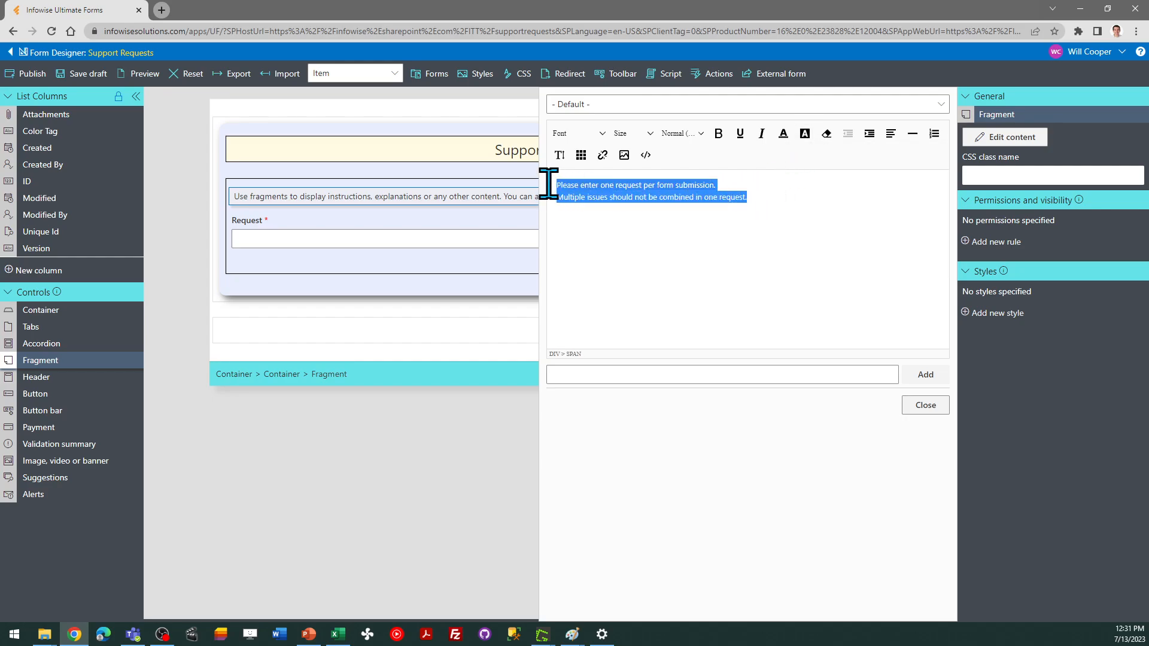
pyautogui.click(649, 135)
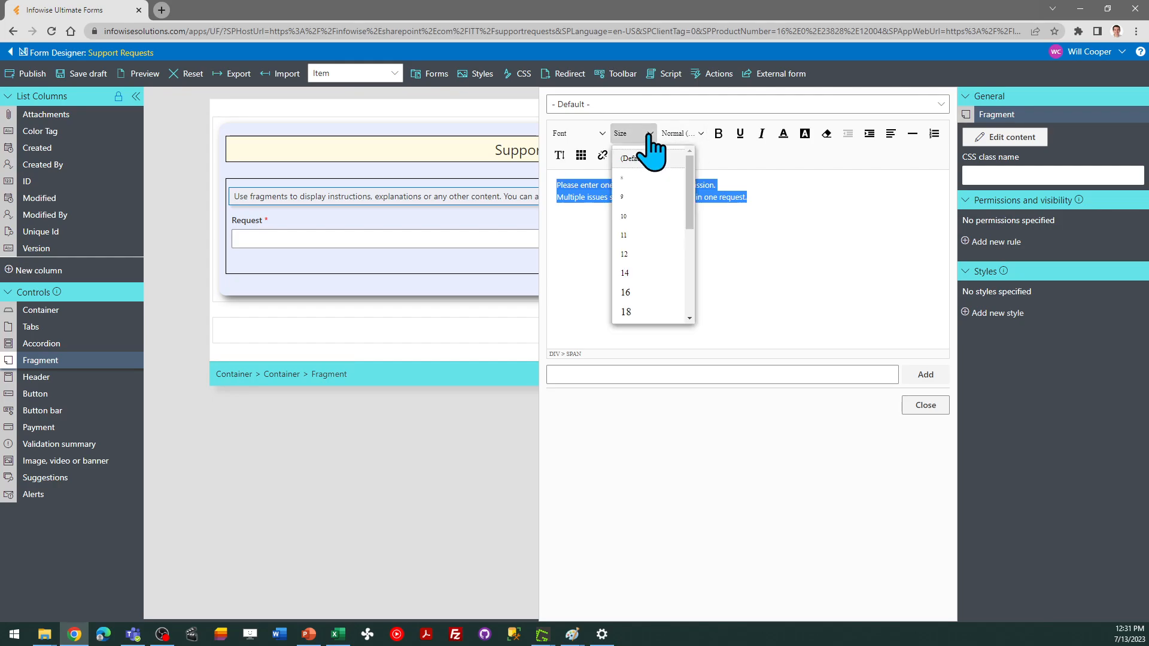
pyautogui.click(659, 269)
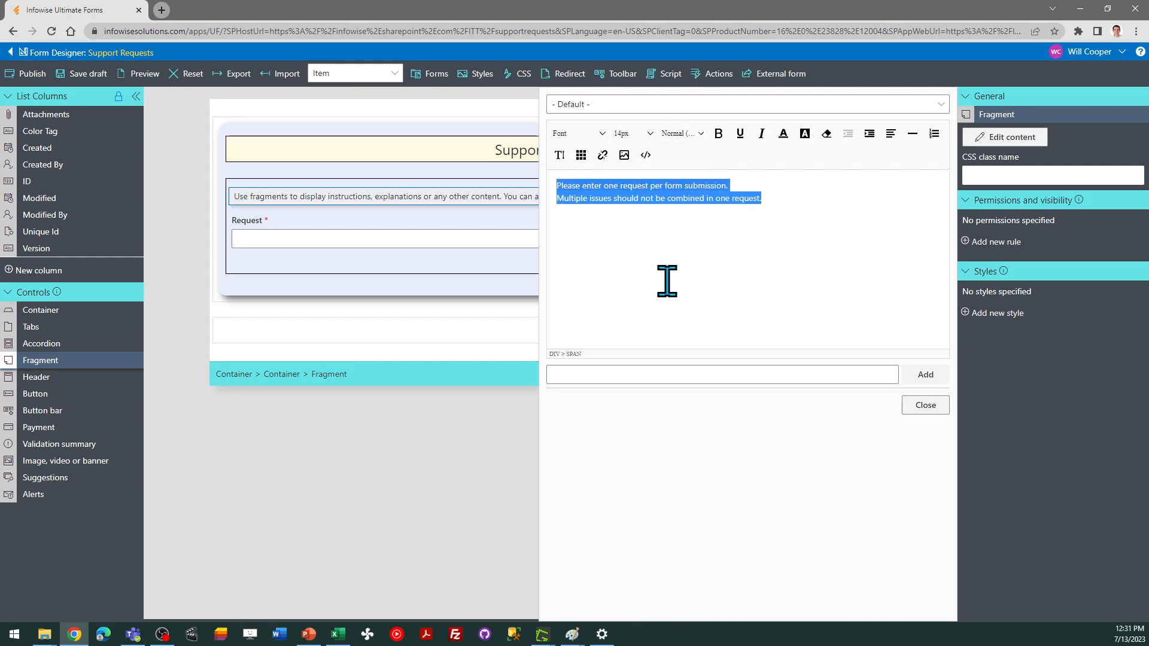
pyautogui.click(921, 405)
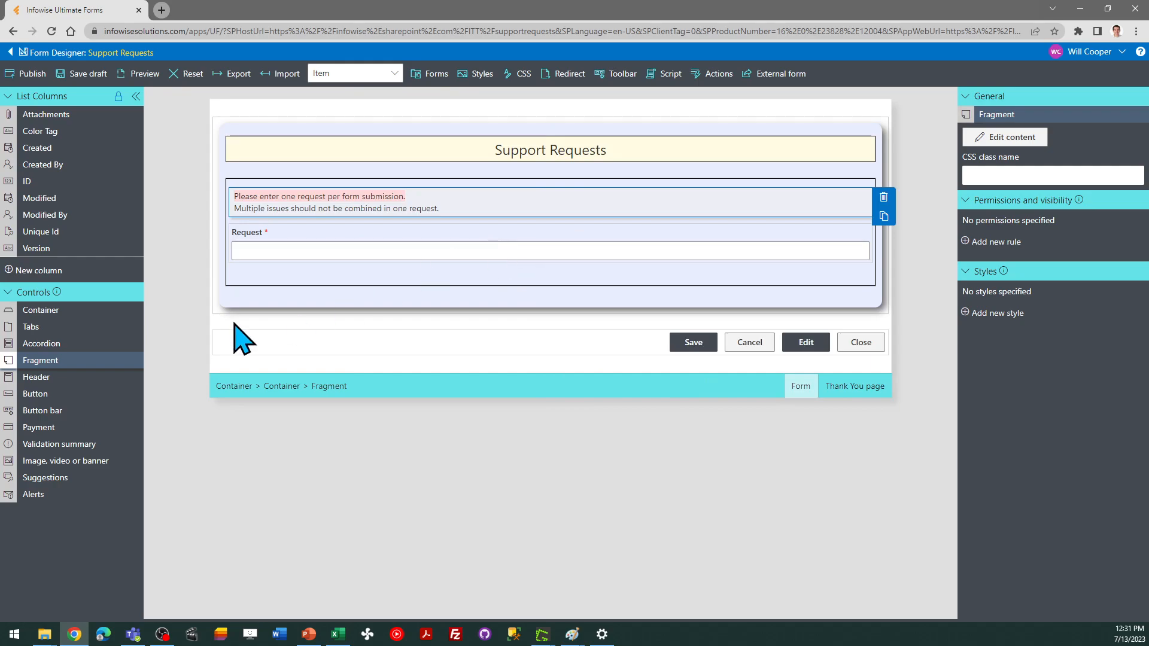
# Duplicate the nested container holding the instructions and Request field
pyautogui.hotkey('alt', 'Tab')
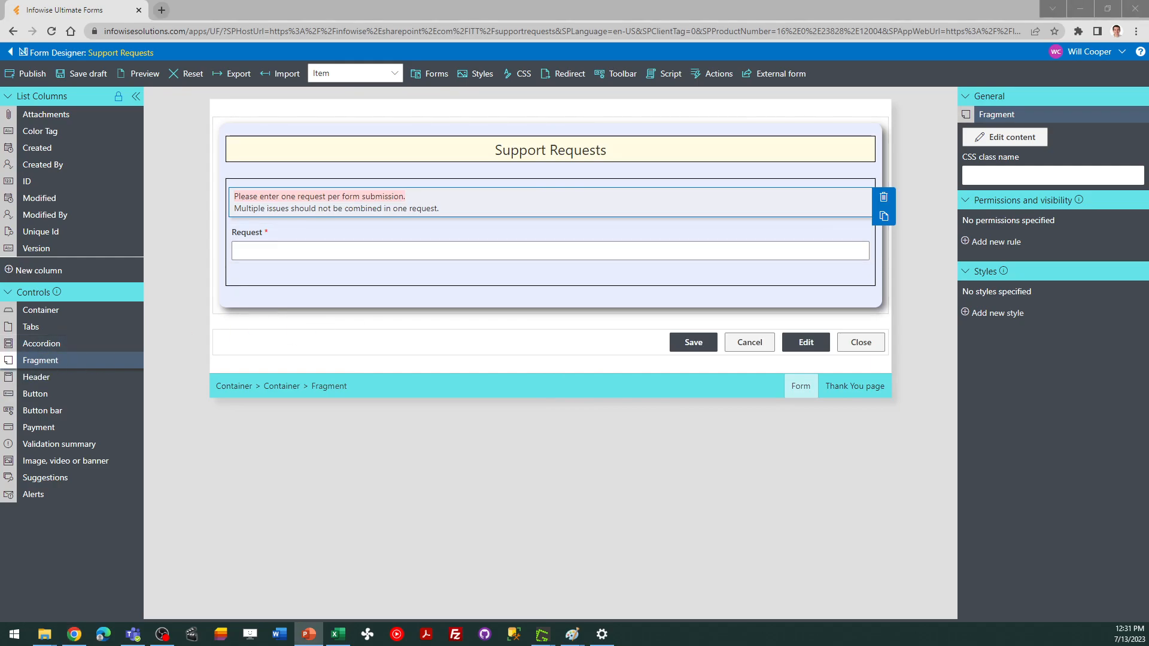
pyautogui.click(262, 239)
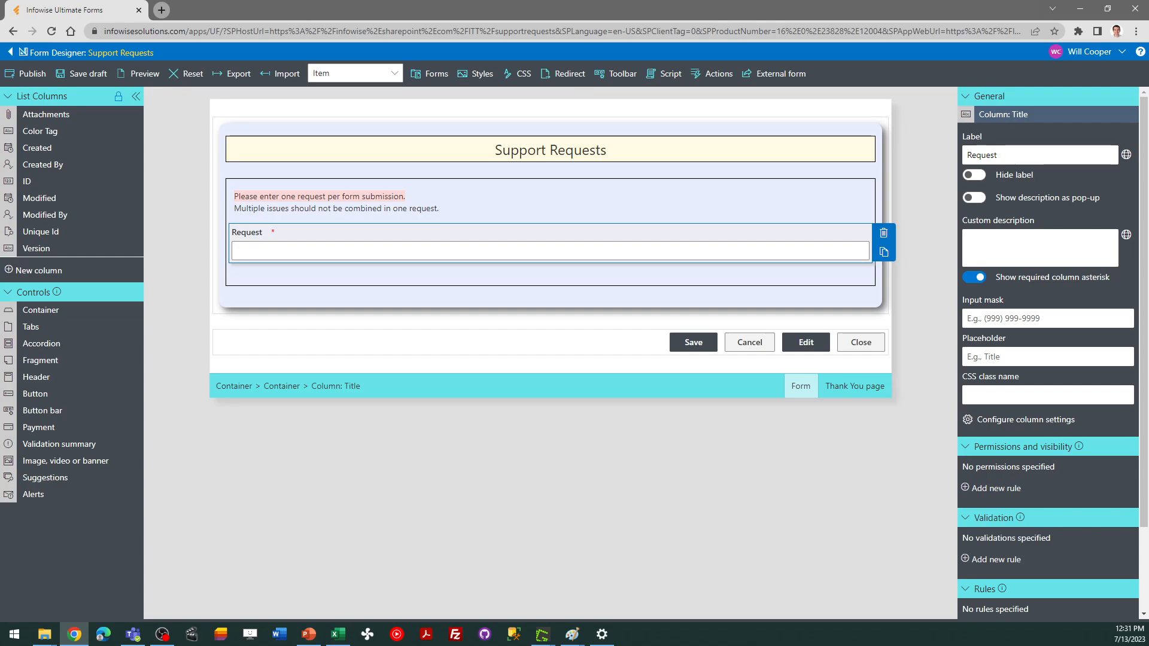
pyautogui.click(262, 279)
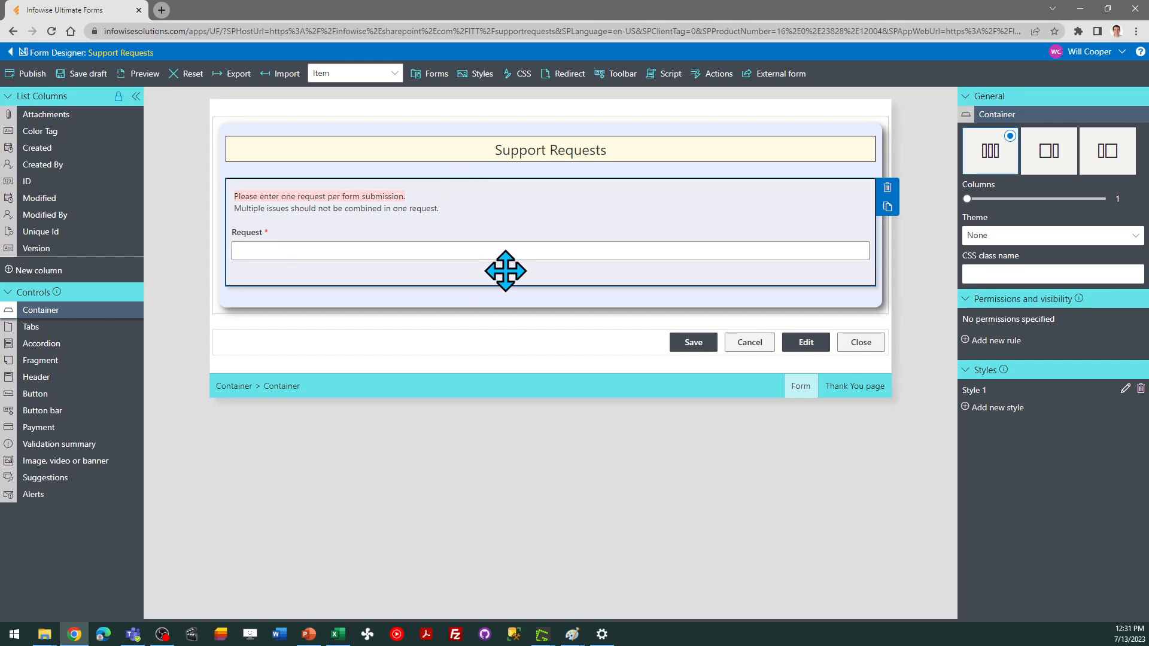
pyautogui.click(887, 207)
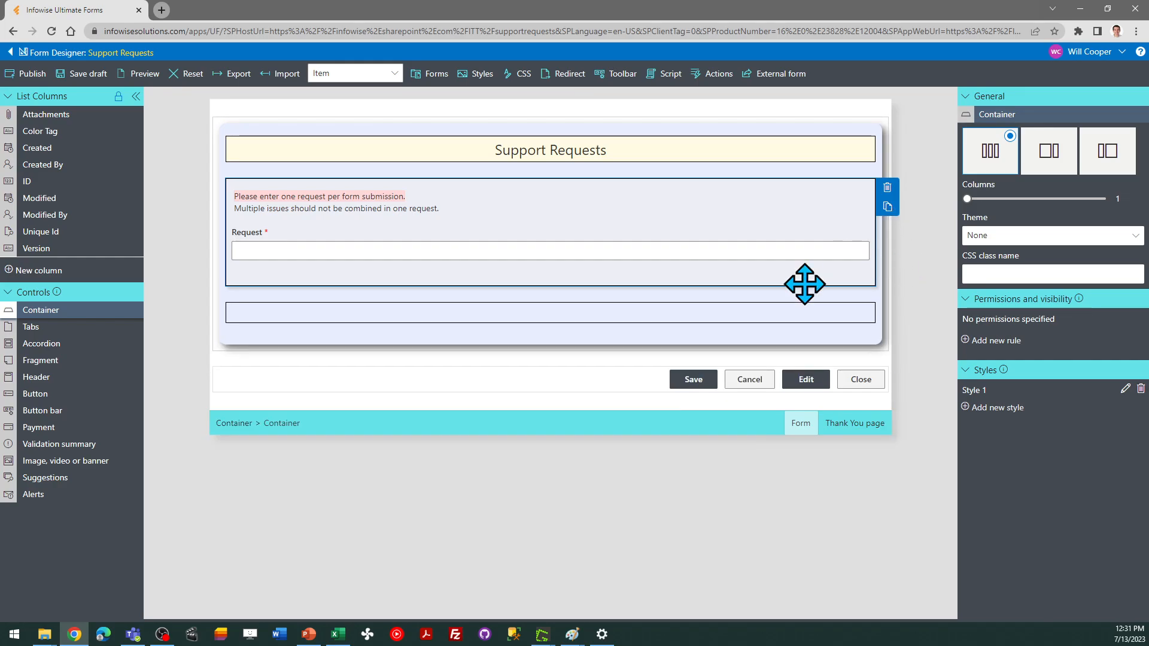
# Set the lower empty container to 3 columns
pyautogui.click(569, 311)
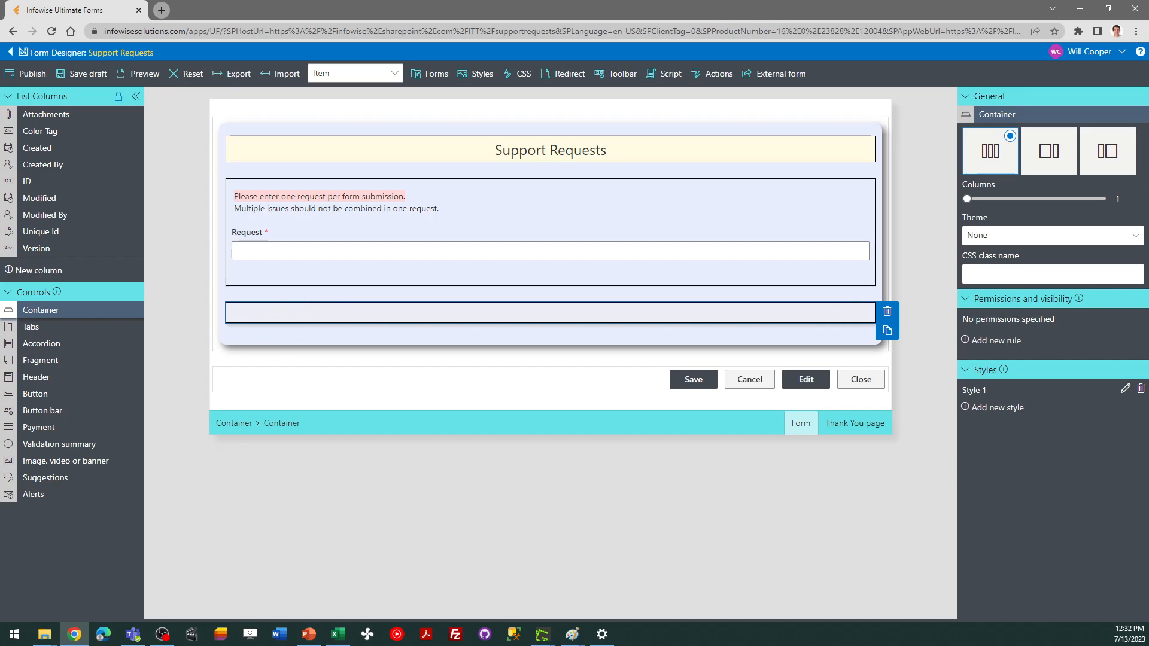
pyautogui.hotkey('alt', 'Tab')
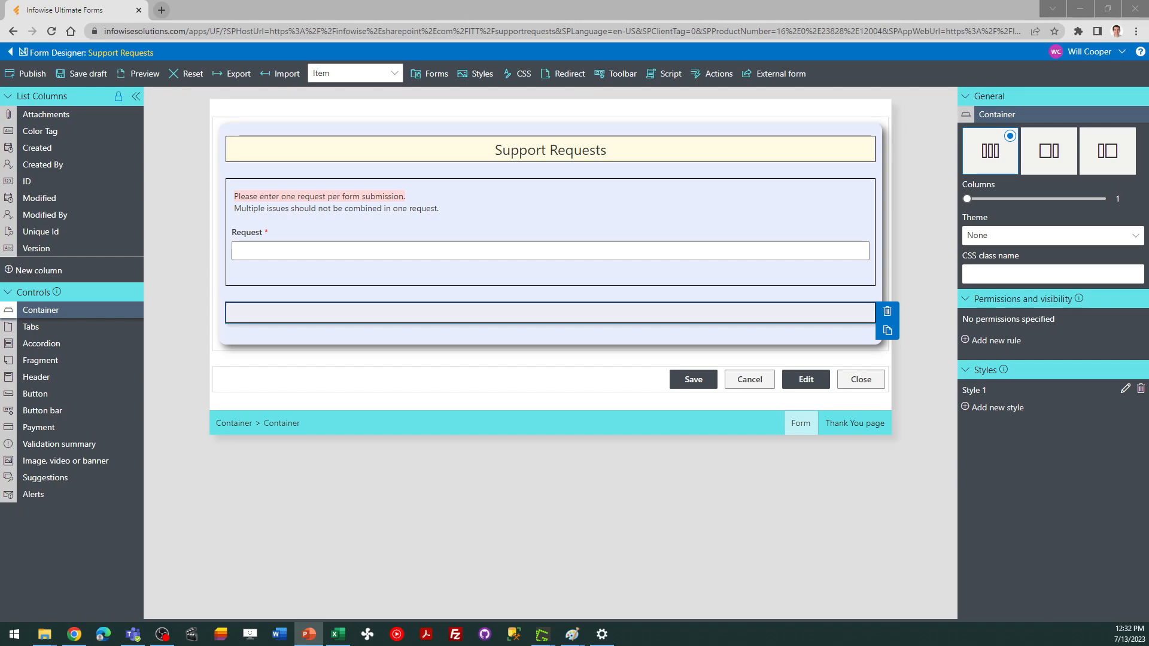
pyautogui.click(264, 308)
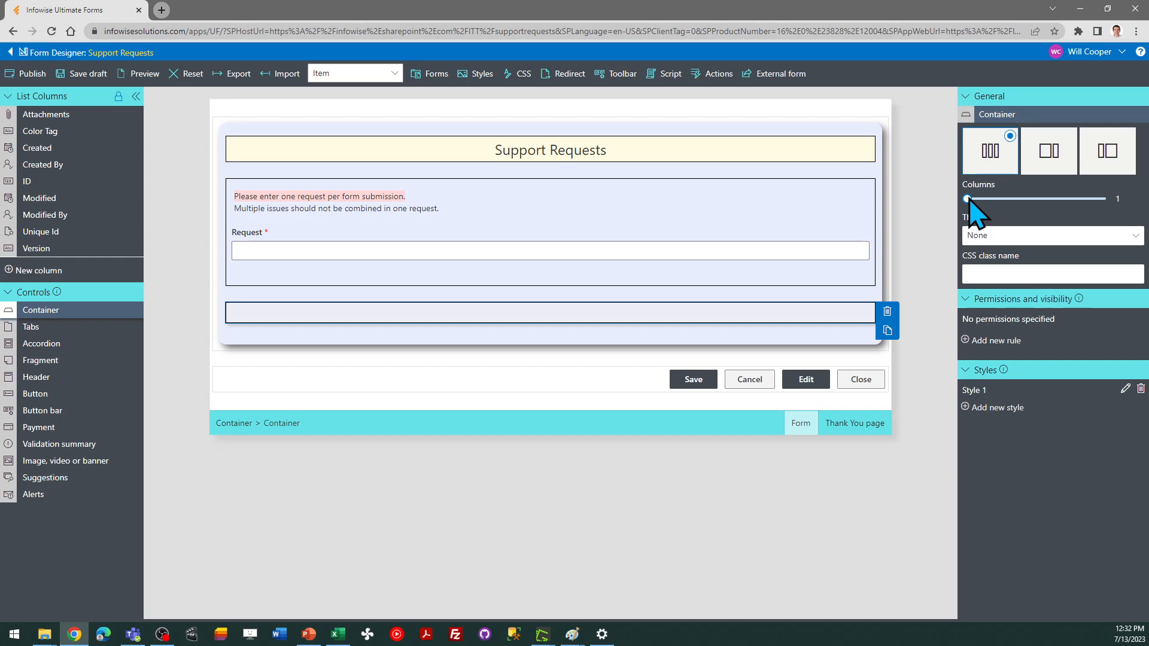
pyautogui.moveTo(969, 199); pyautogui.dragTo(1044, 204)
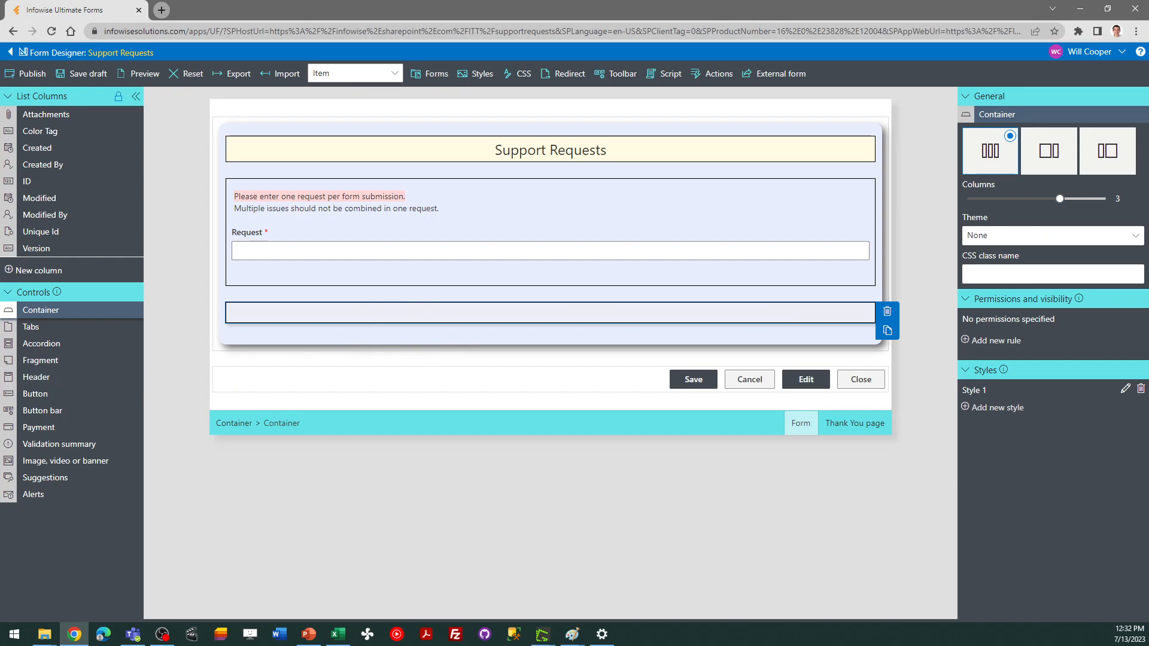
pyautogui.hotkey('alt', 'Tab')
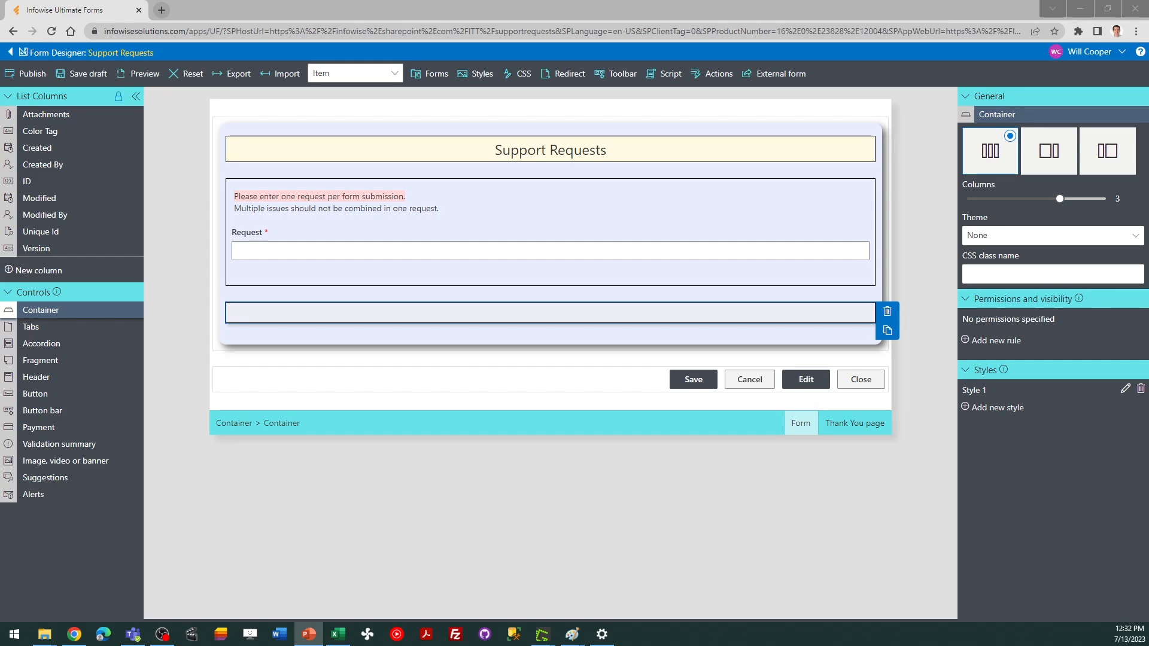
# Create a required Person or group column named Requester and place it in the lower container's first column
pyautogui.click(56, 266)
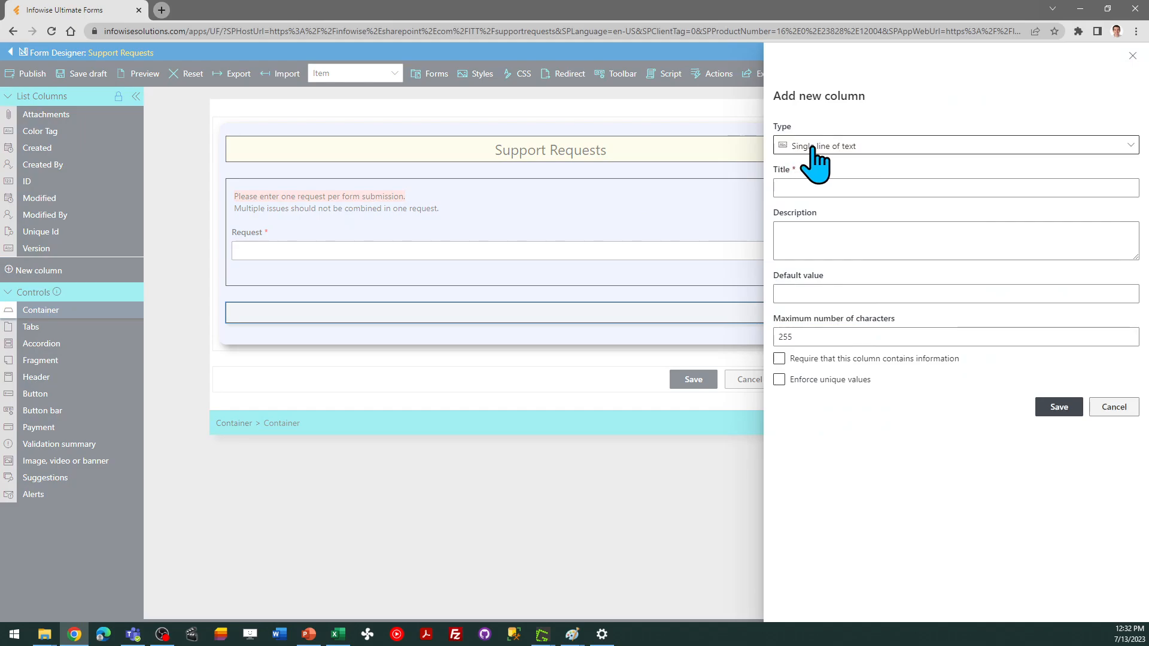
pyautogui.click(860, 147)
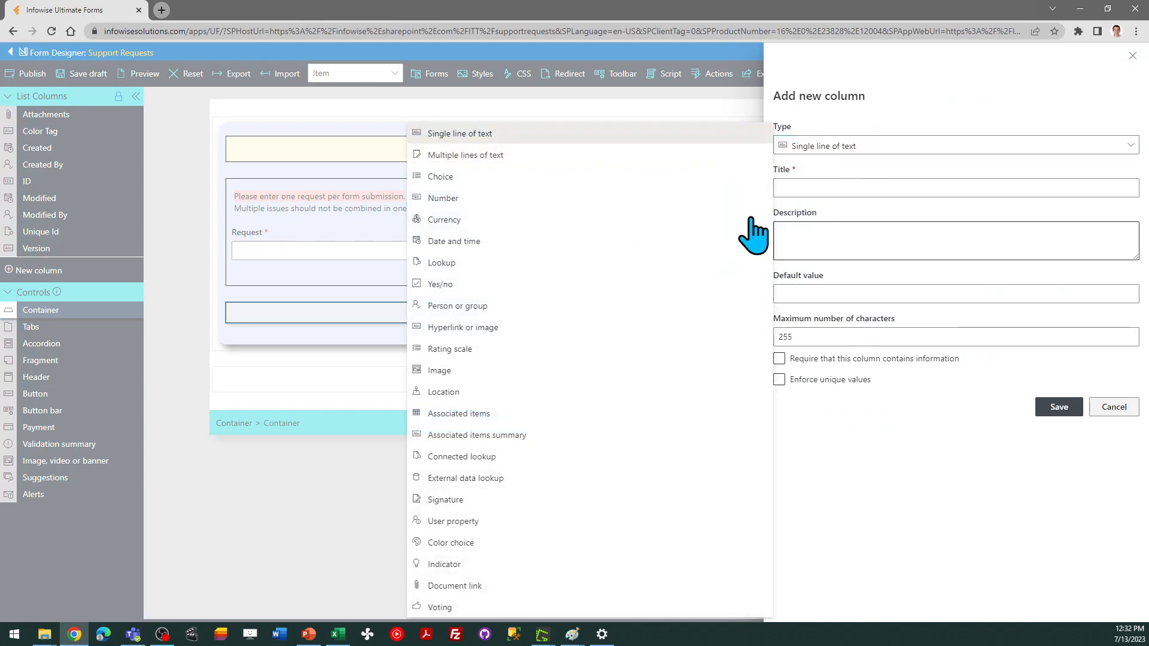
pyautogui.click(515, 306)
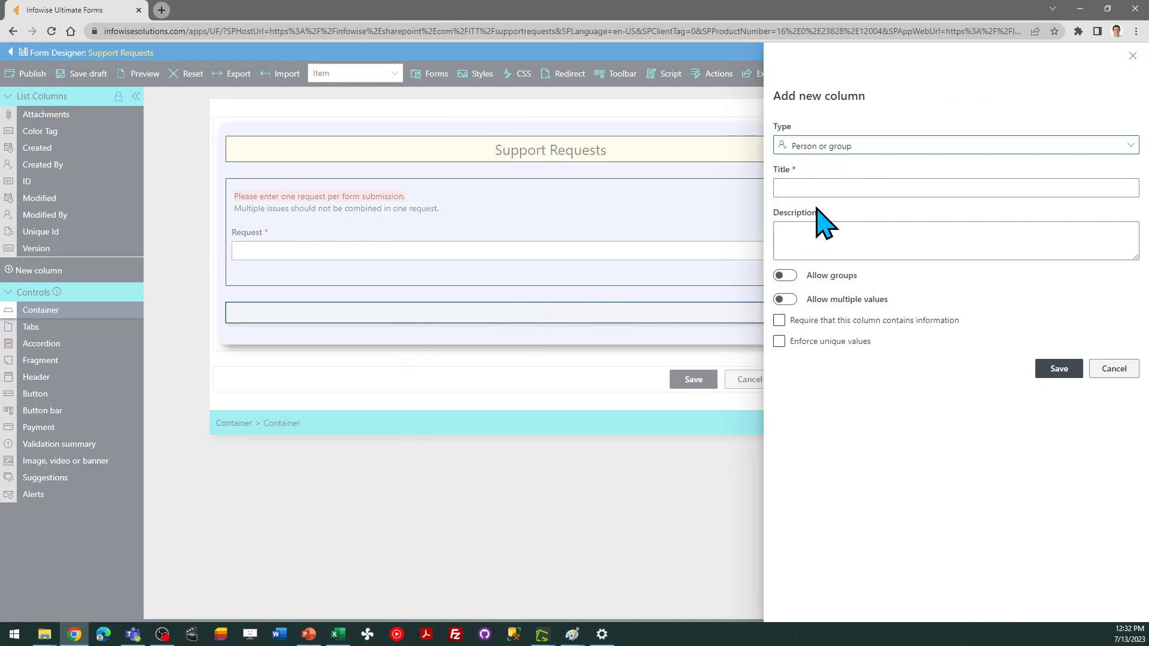
pyautogui.click(813, 187)
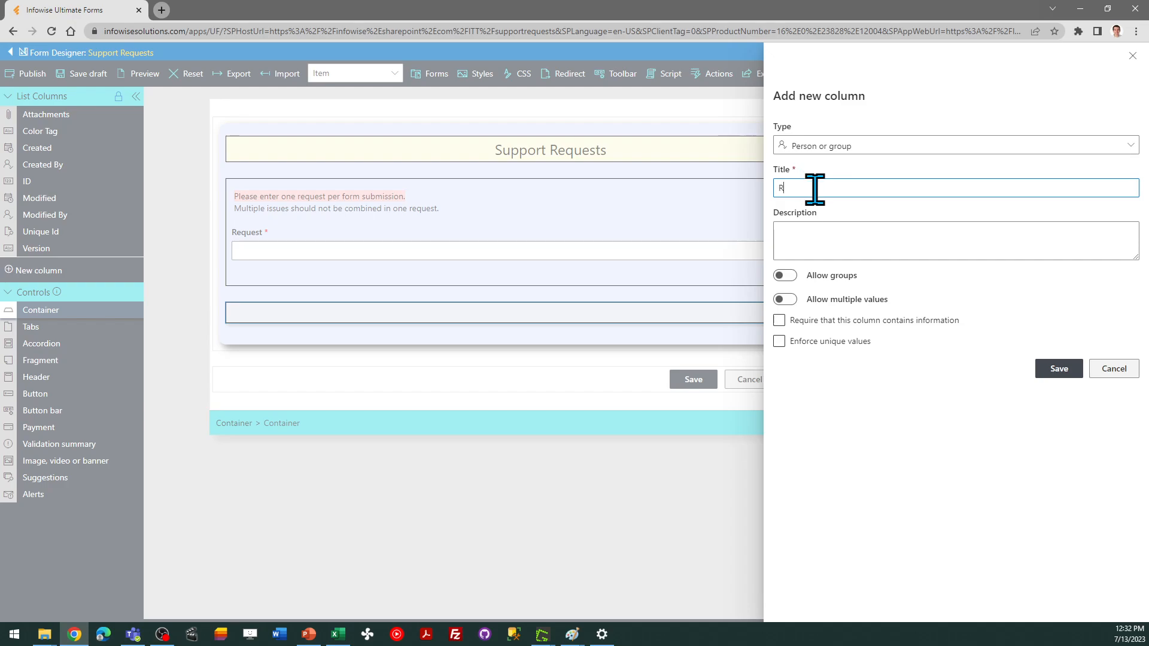
pyautogui.write('Requester')
pyautogui.click(906, 323)
pyautogui.click(856, 321)
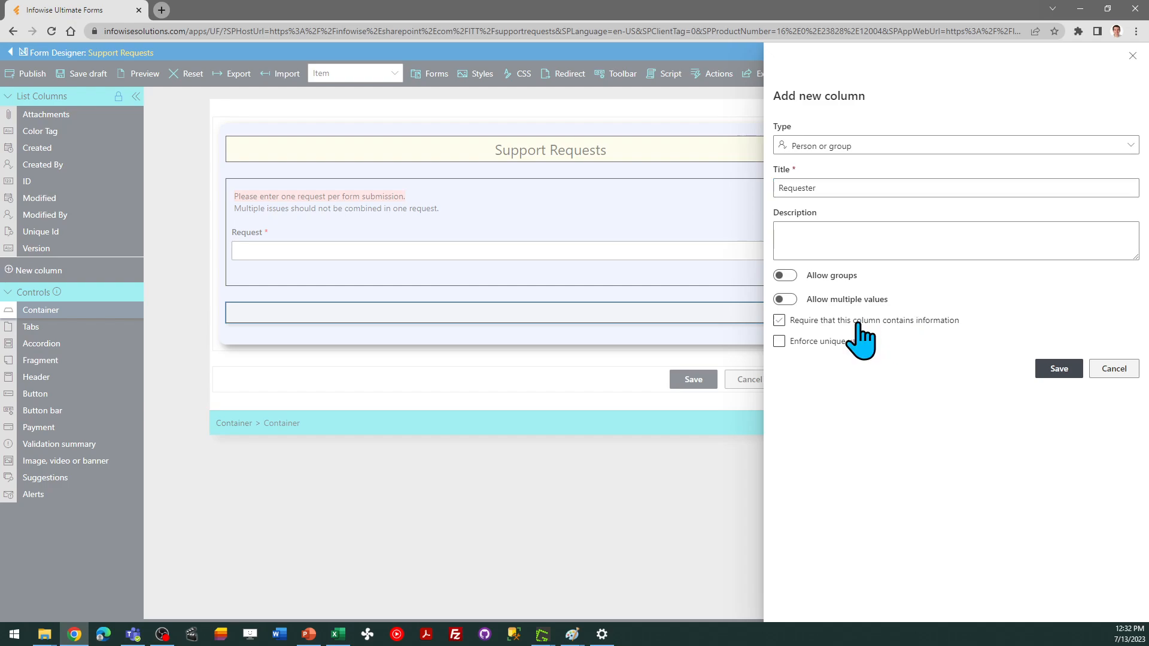
pyautogui.click(1056, 369)
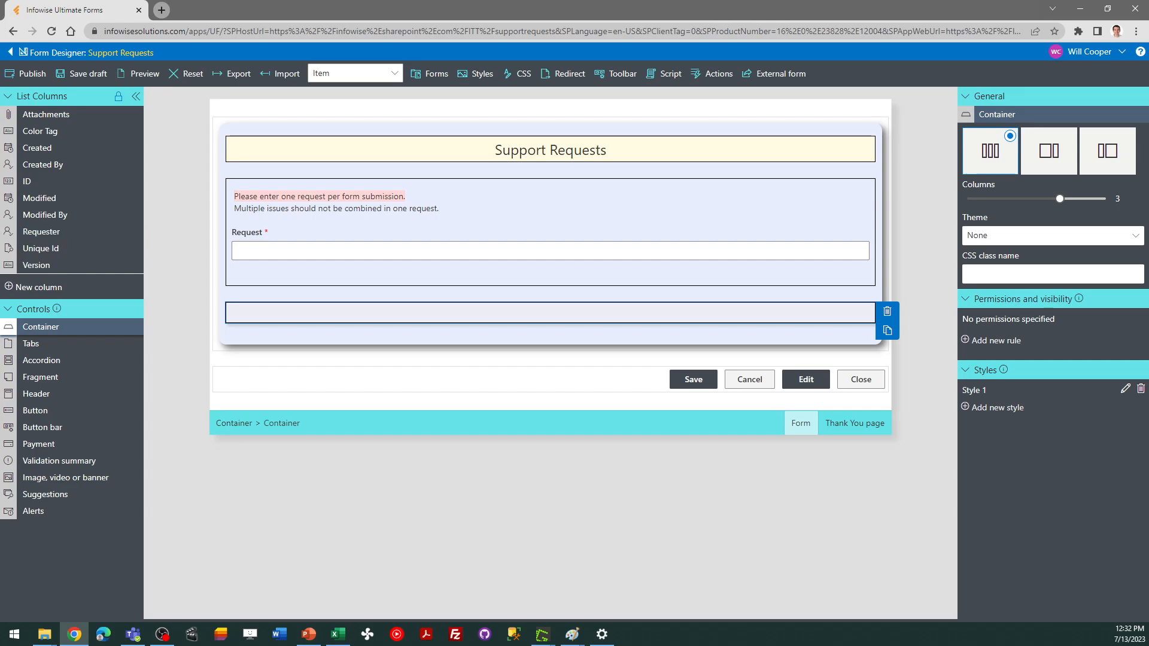
pyautogui.hotkey('alt', 'Tab')
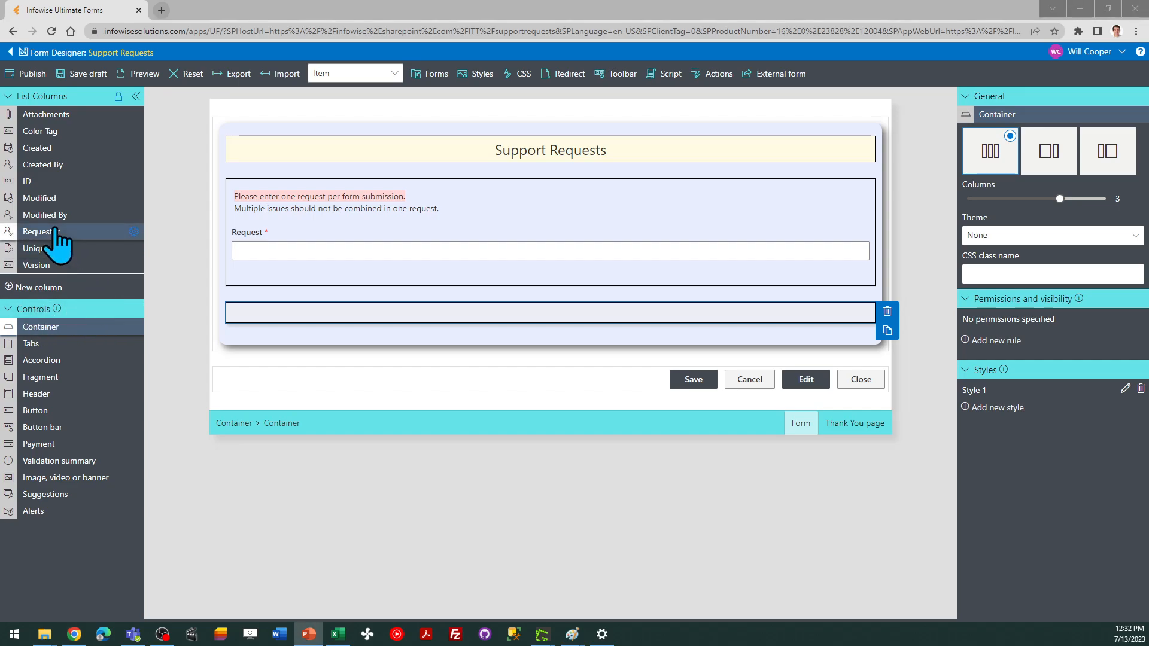
pyautogui.moveTo(51, 233); pyautogui.dragTo(271, 333)
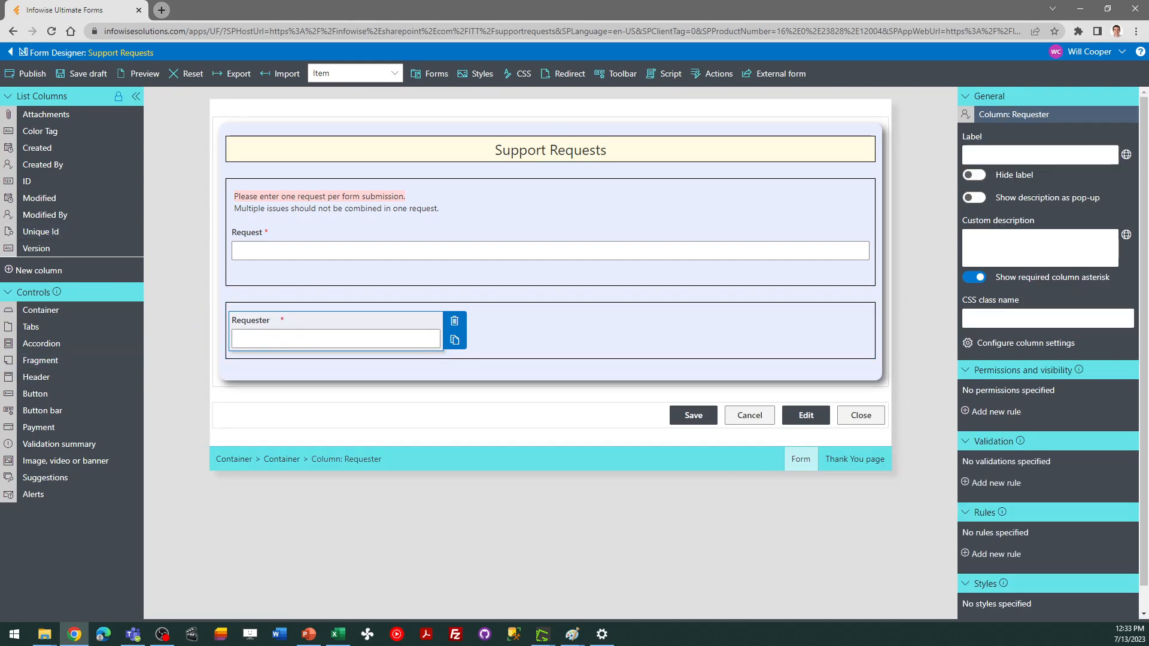
pyautogui.hotkey('alt', 'Tab')
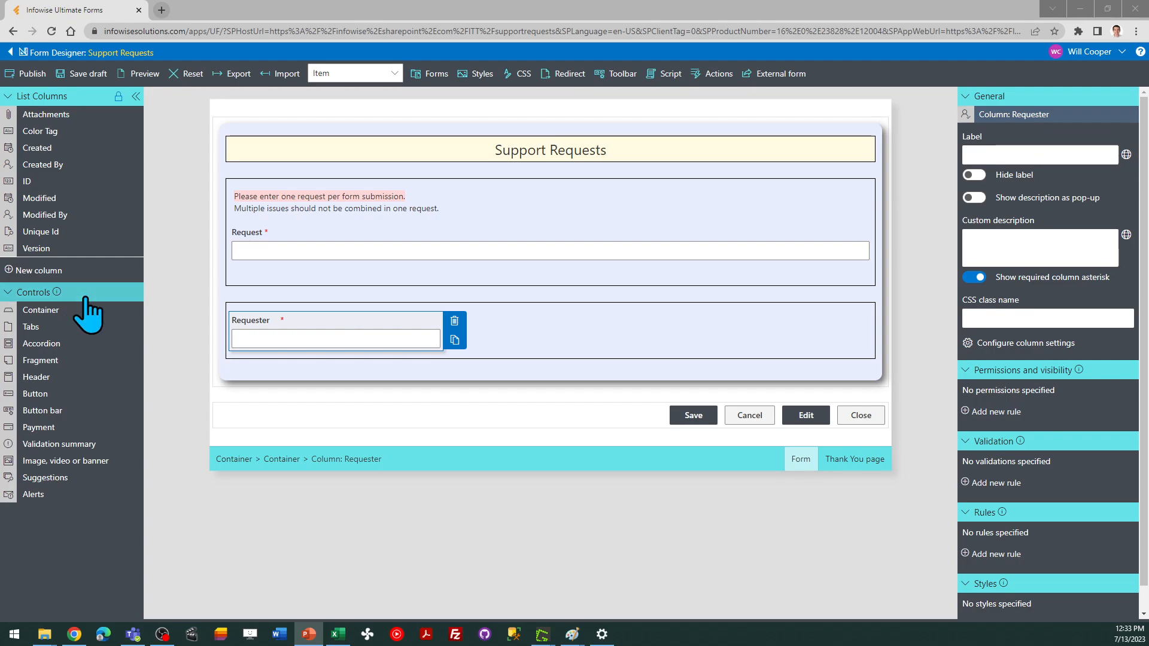
# Start a new Choice column named Category with choices Feature Request, Hardware, Question, Software and Other
pyautogui.click(52, 274)
pyautogui.click(52, 274)
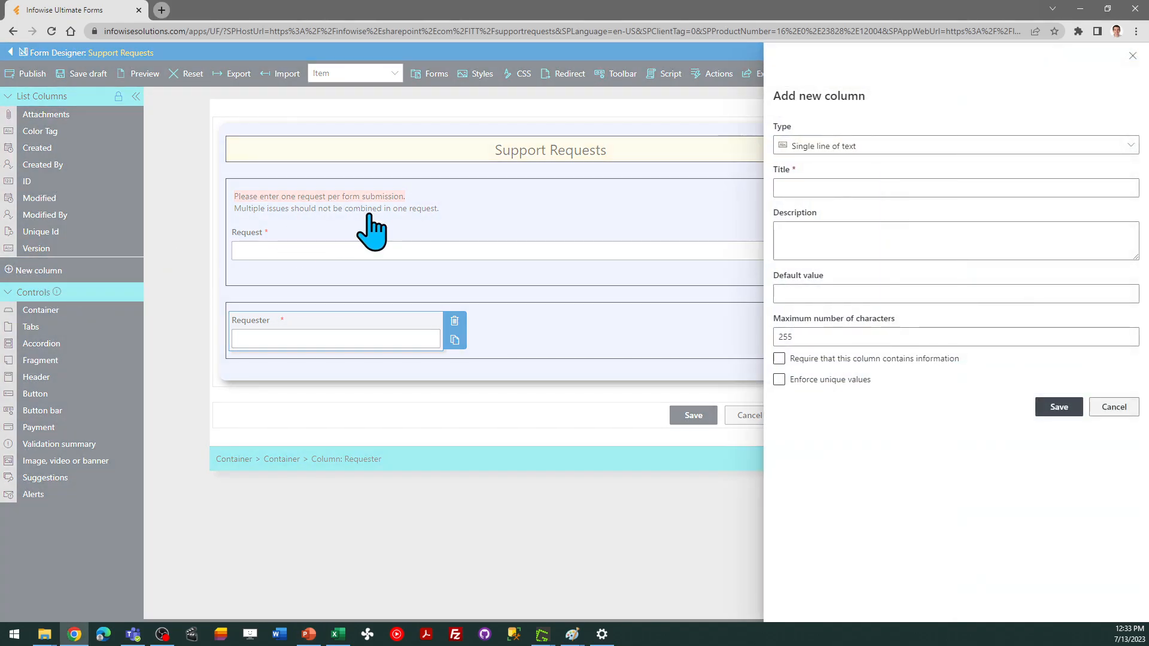
pyautogui.click(867, 147)
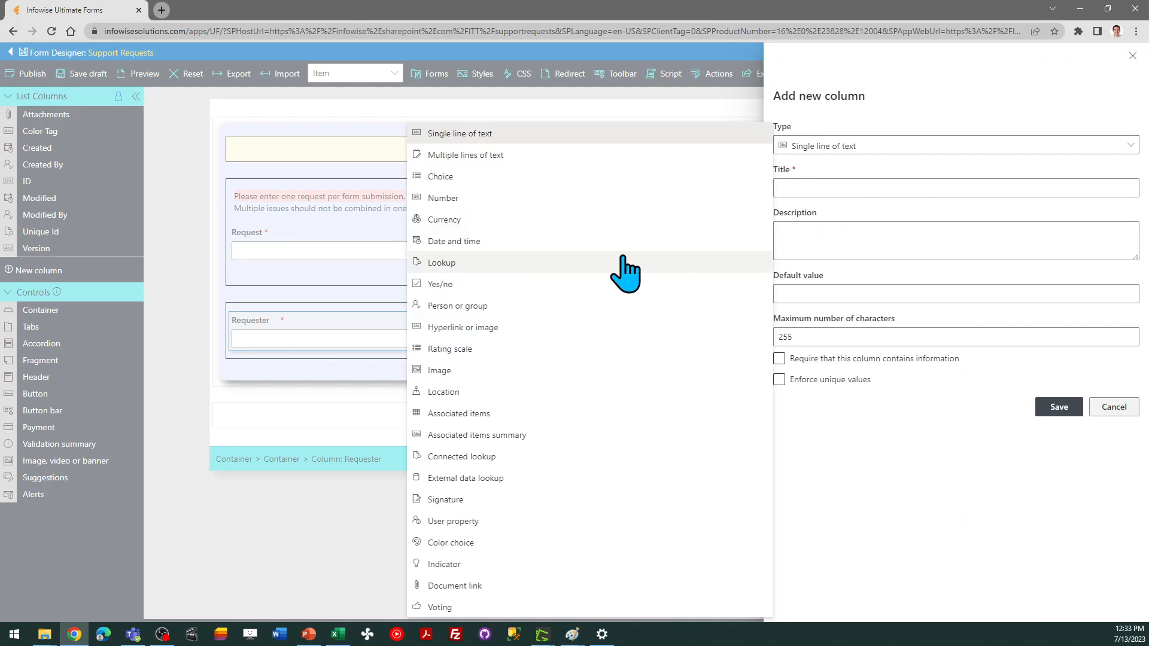
pyautogui.click(514, 177)
pyautogui.click(816, 188)
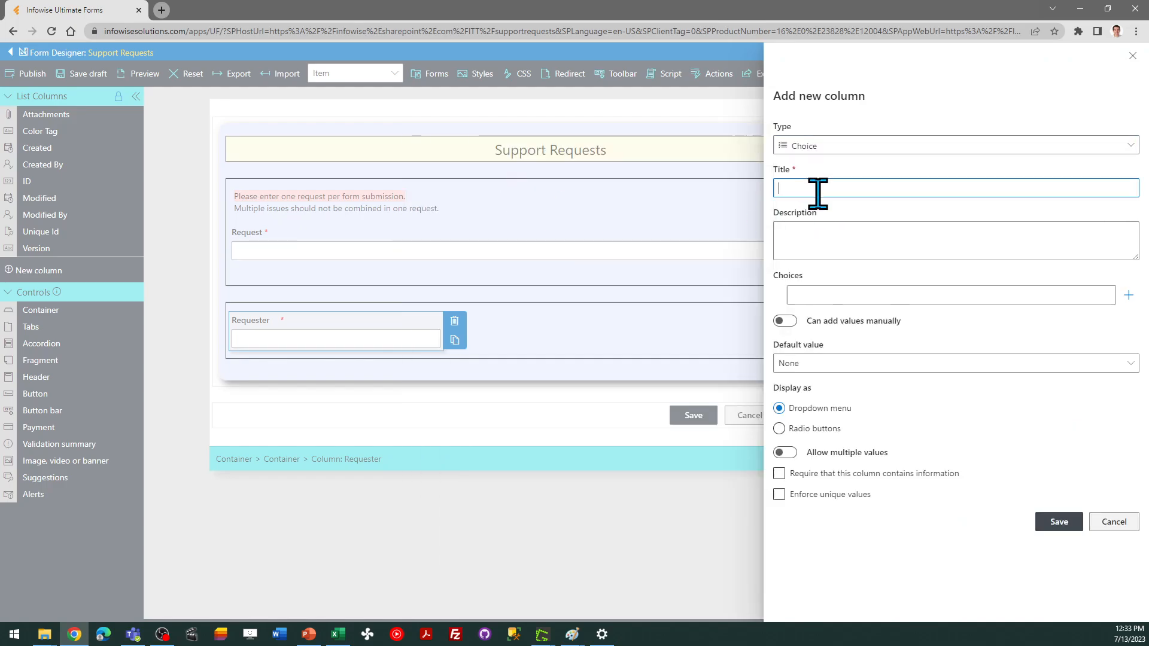
pyautogui.write('Category')
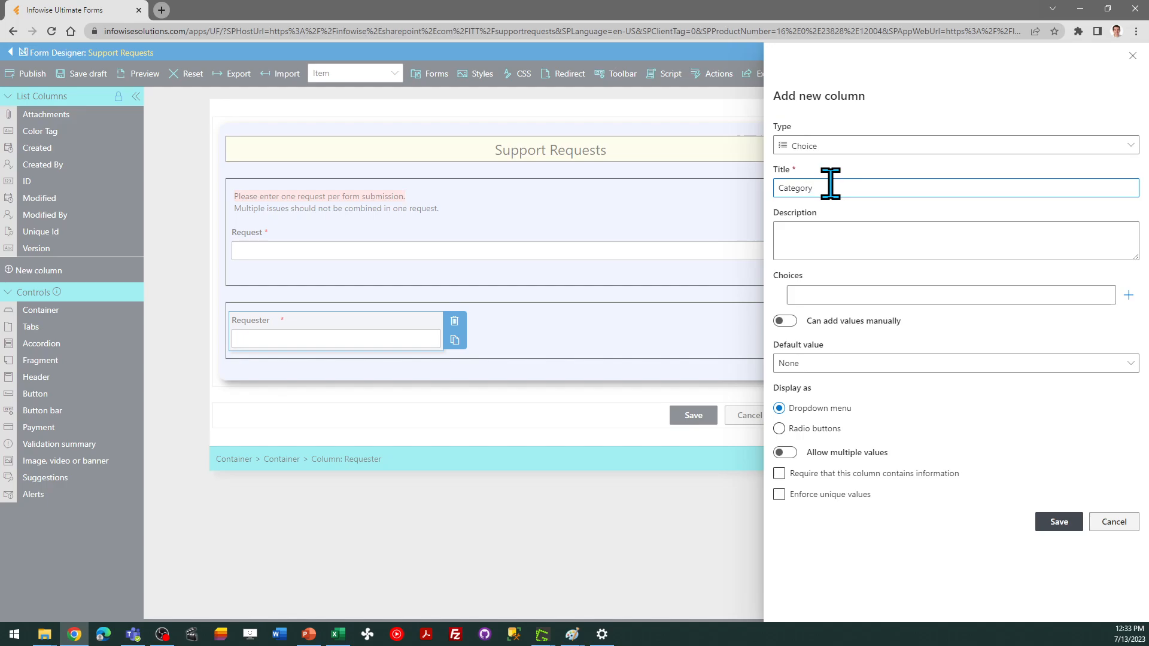
pyautogui.click(820, 295)
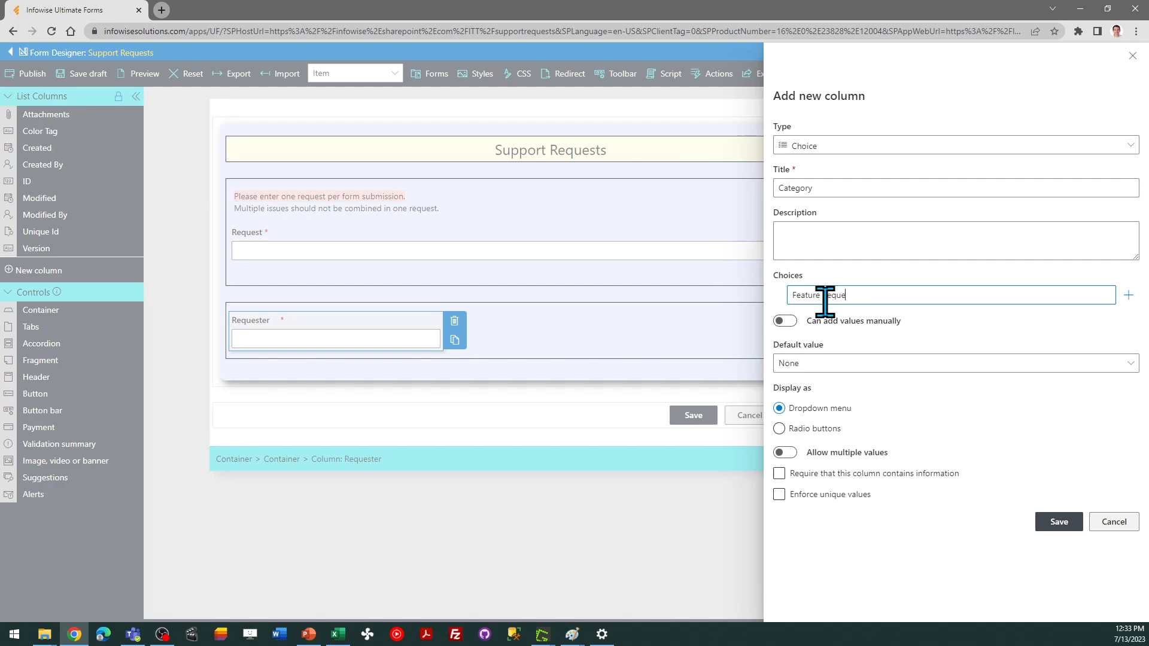
pyautogui.click(1128, 295)
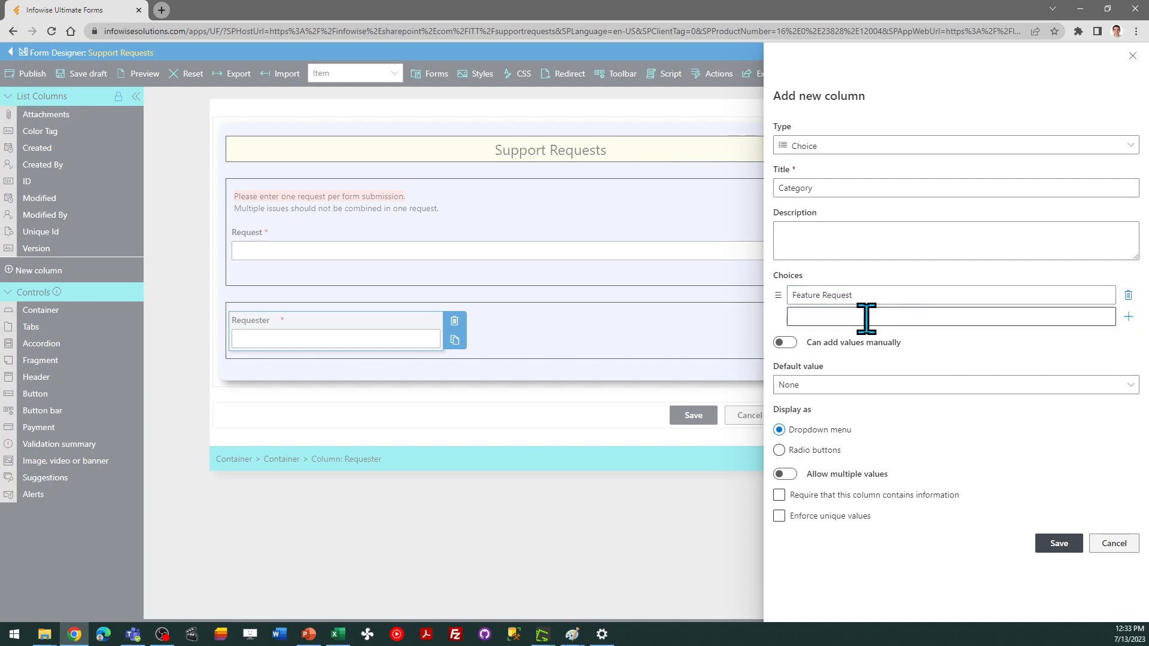
pyautogui.write('Hardware')
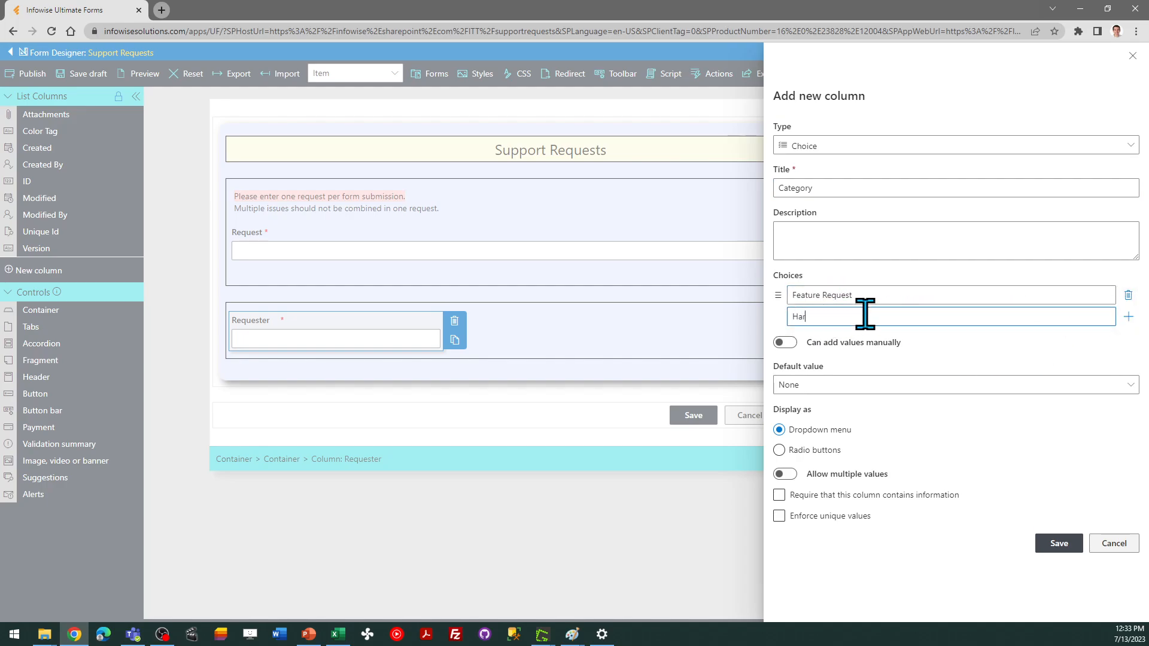
pyautogui.click(1128, 316)
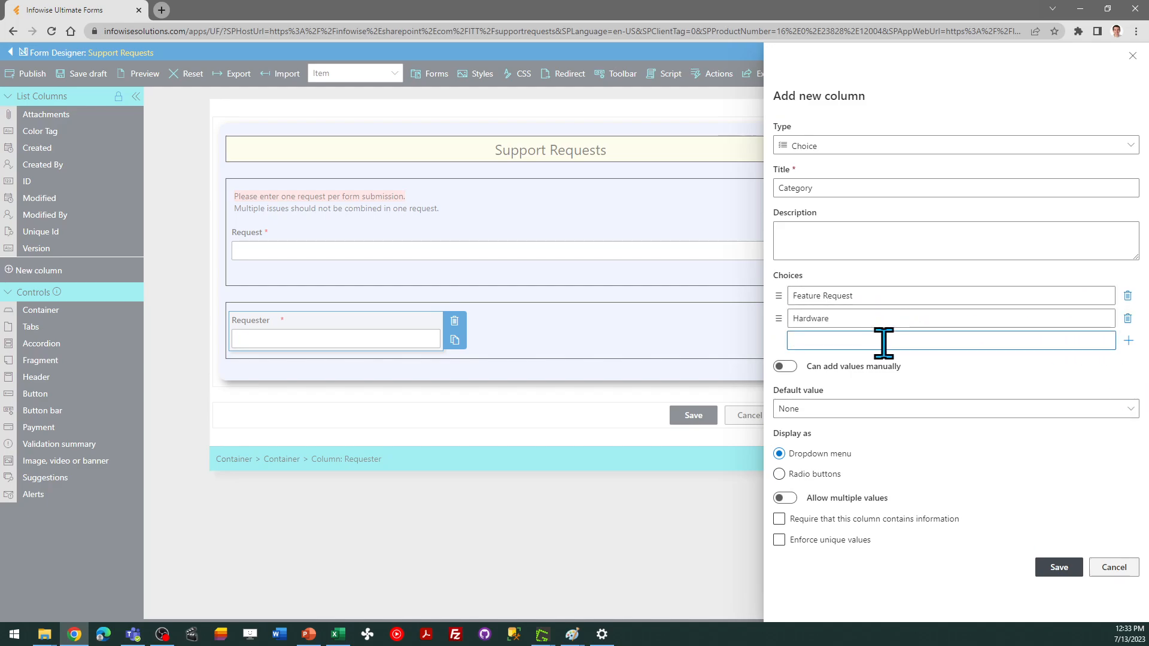
pyautogui.write('Question')
pyautogui.click(1128, 341)
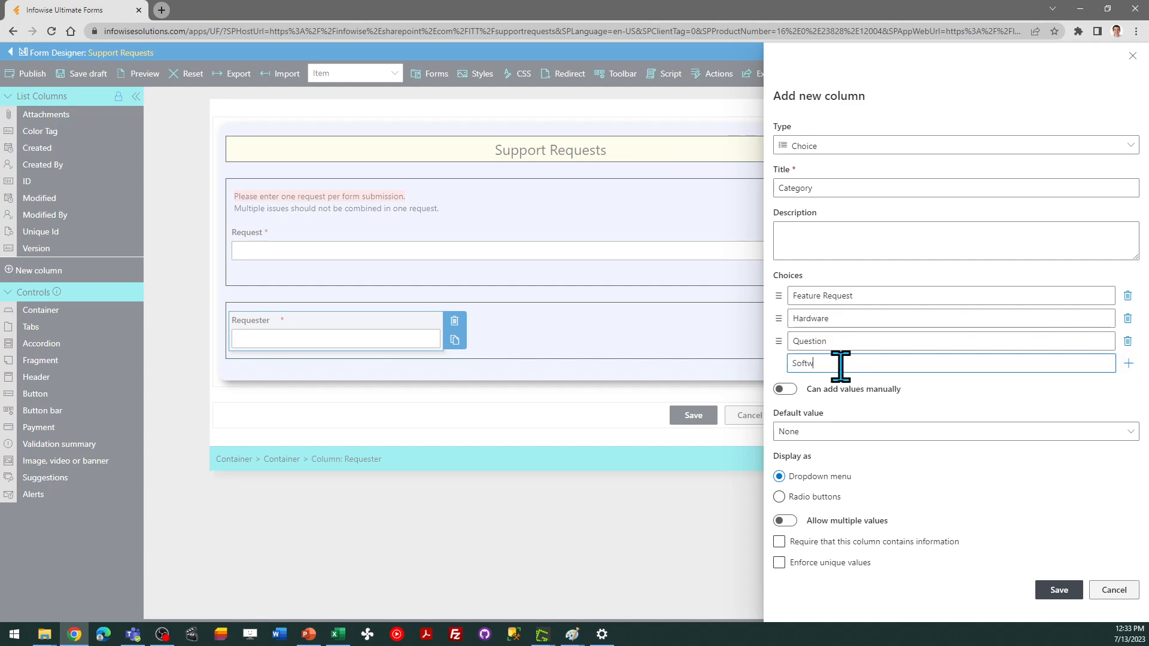
pyautogui.click(1128, 363)
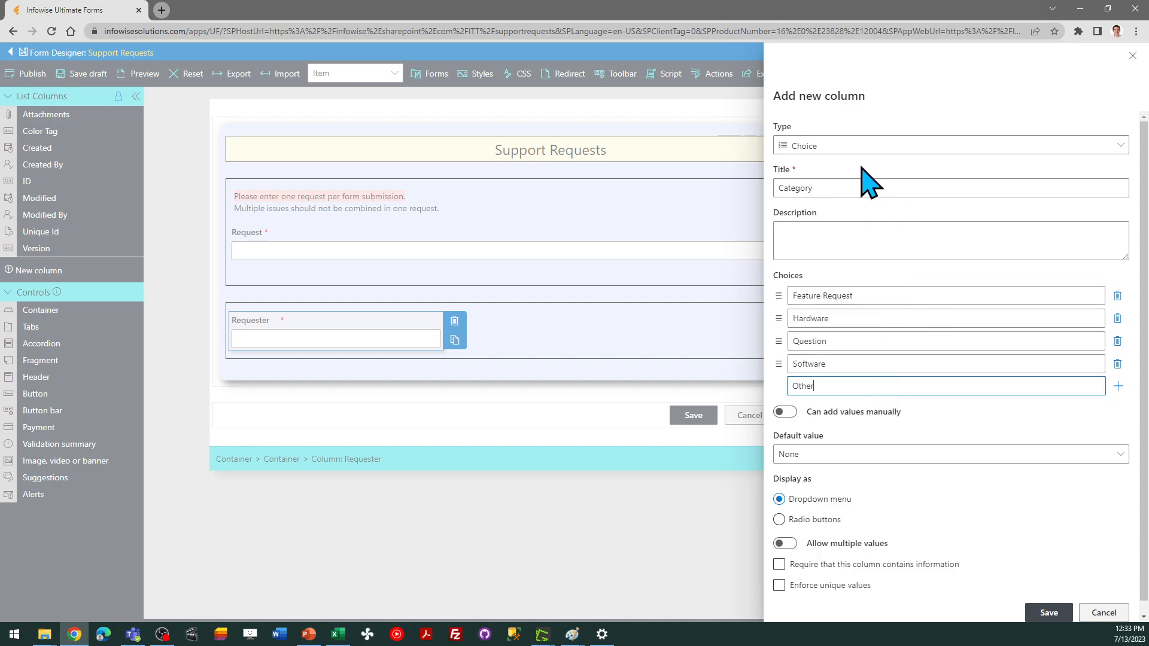
# Switch the new column to Color choice, title it Category, make it required and show it as an icon
pyautogui.click(838, 148)
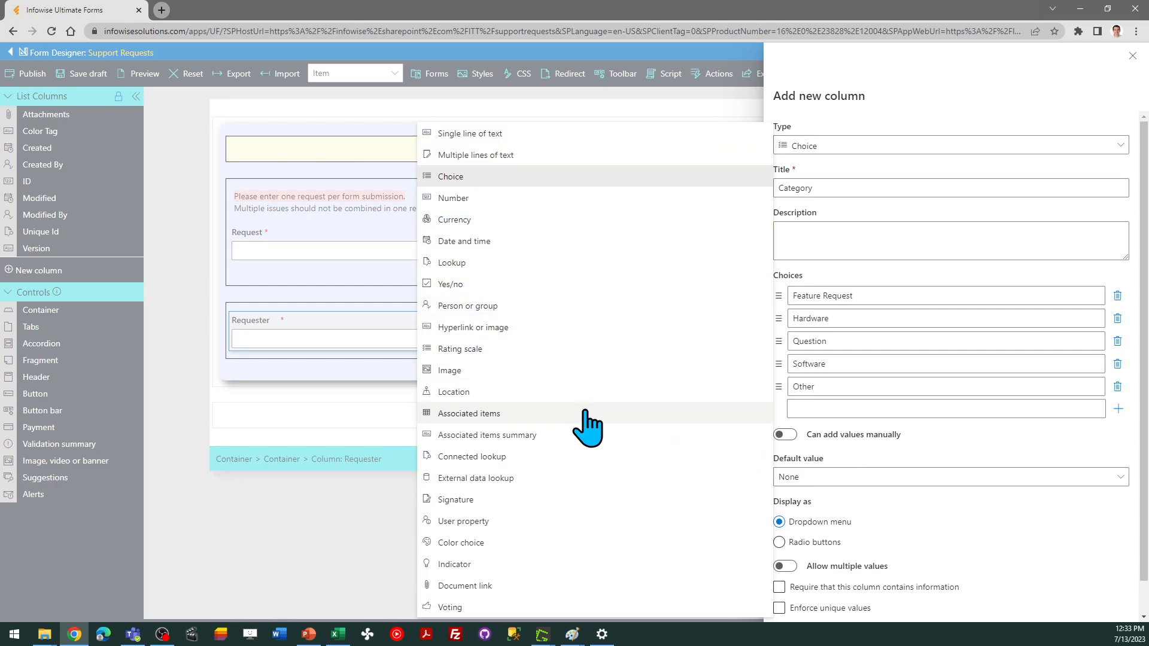
pyautogui.click(505, 542)
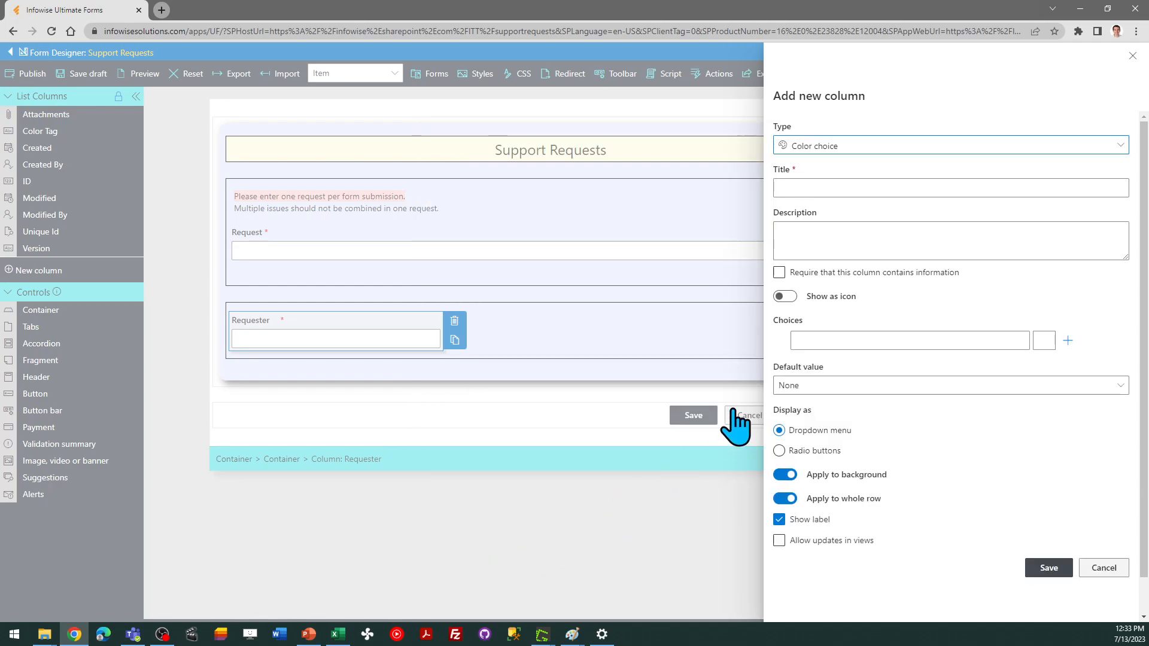
pyautogui.click(808, 187)
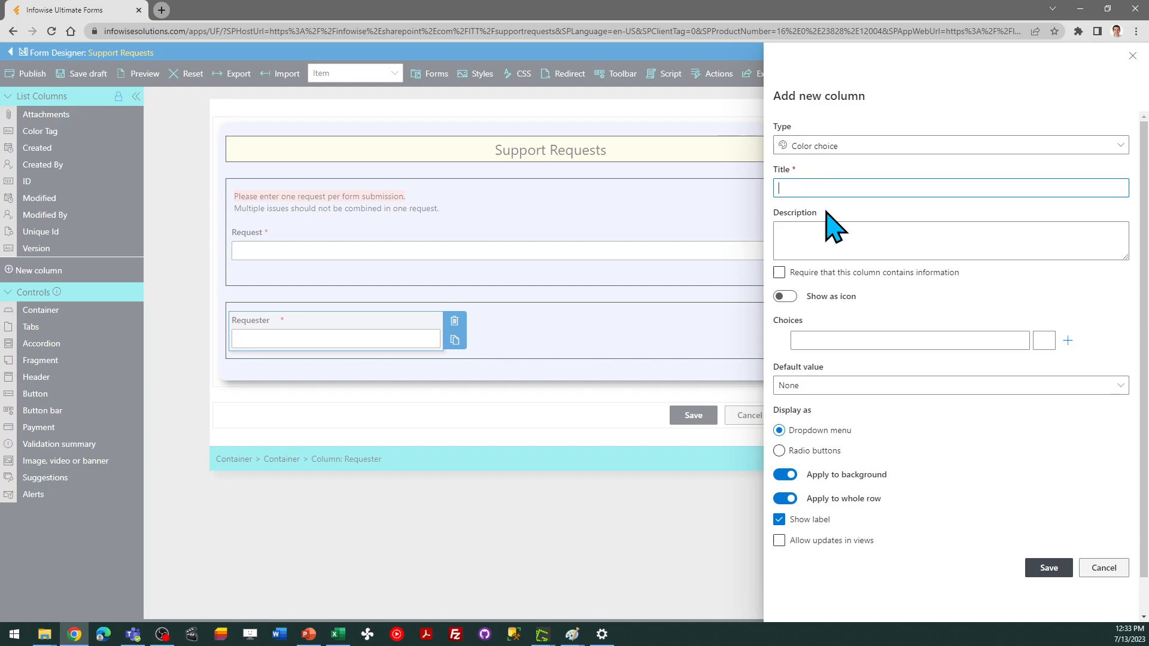
pyautogui.write('Category')
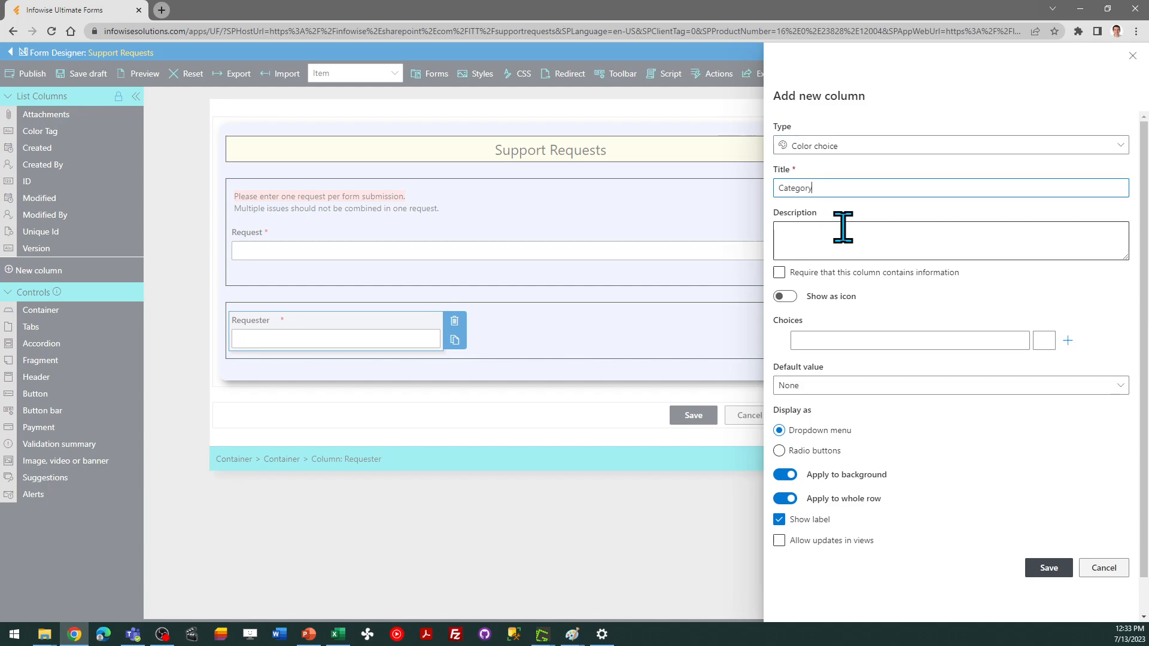
pyautogui.click(778, 272)
pyautogui.click(783, 296)
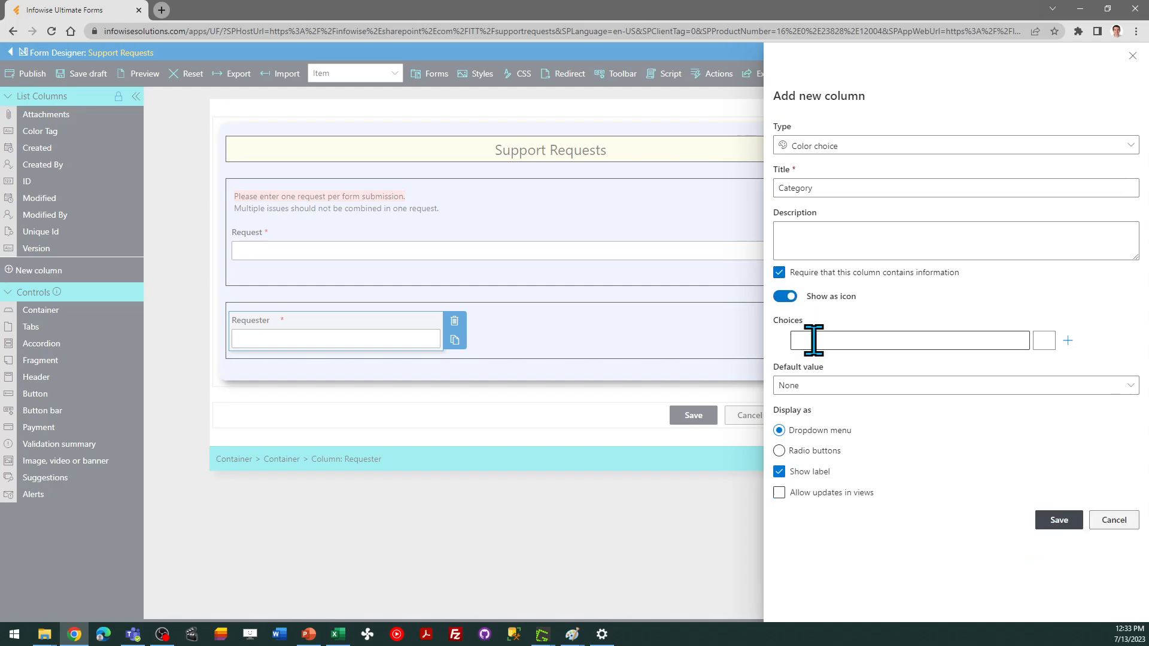
# Add the choices Feature Request, Hardware, Question, Software and Other to the Category column
pyautogui.click(822, 340)
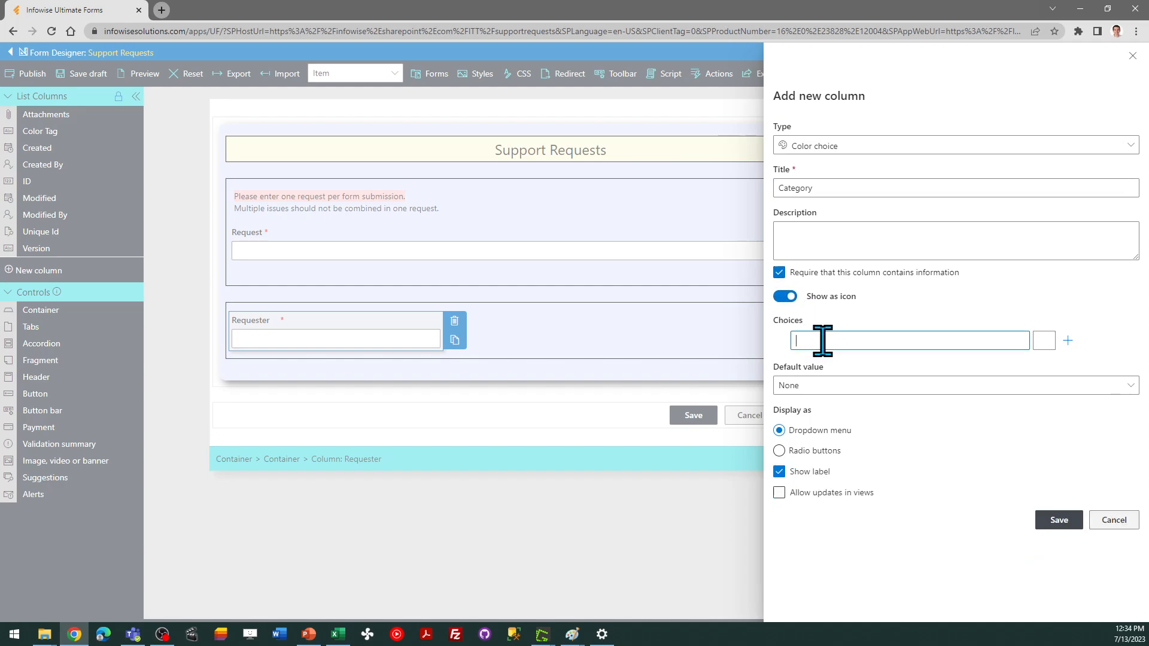
pyautogui.write('F')
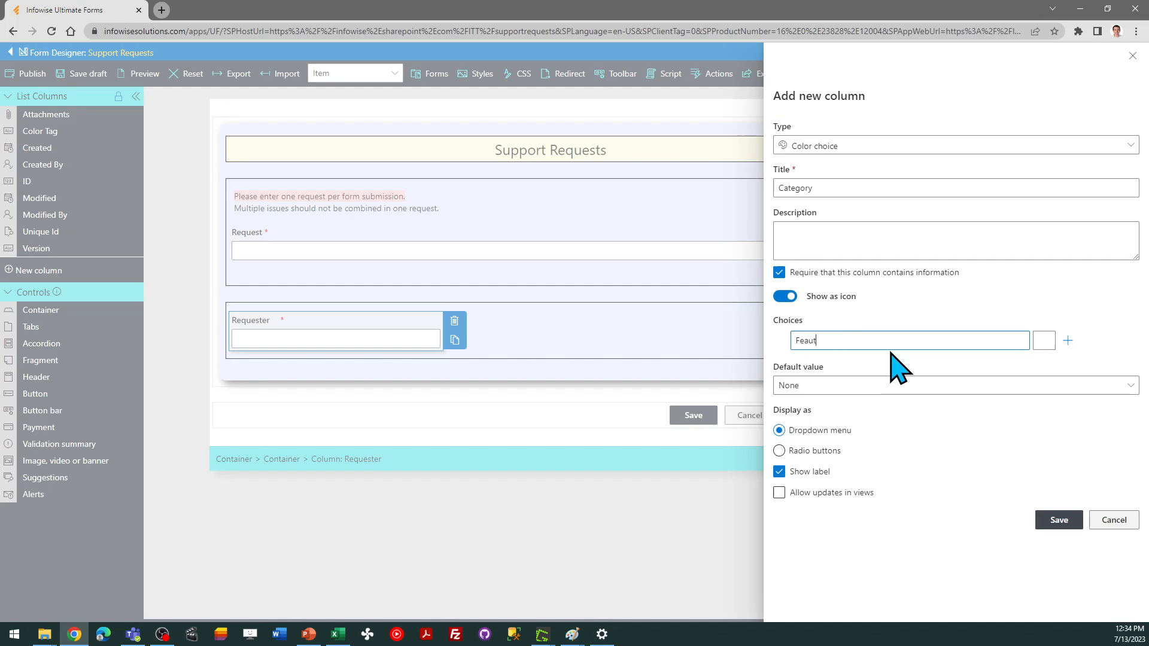
pyautogui.write('eaut')
pyautogui.press('BackSpace')
pyautogui.press('BackSpace')
pyautogui.write('t')
pyautogui.click(1068, 340)
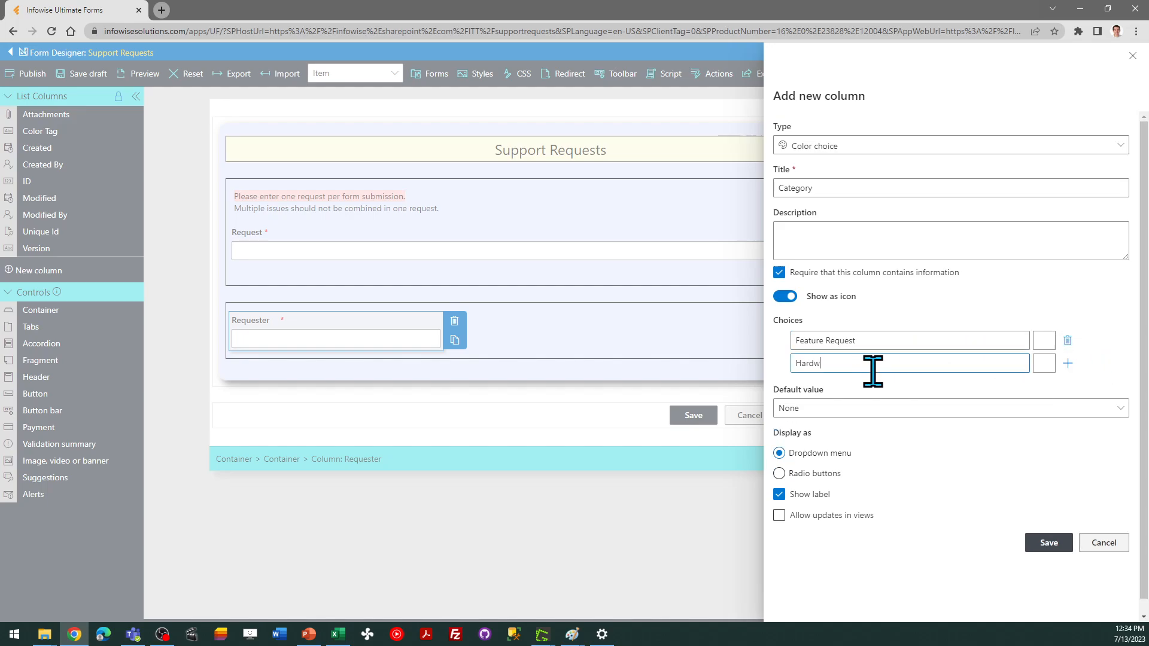
pyautogui.click(1068, 363)
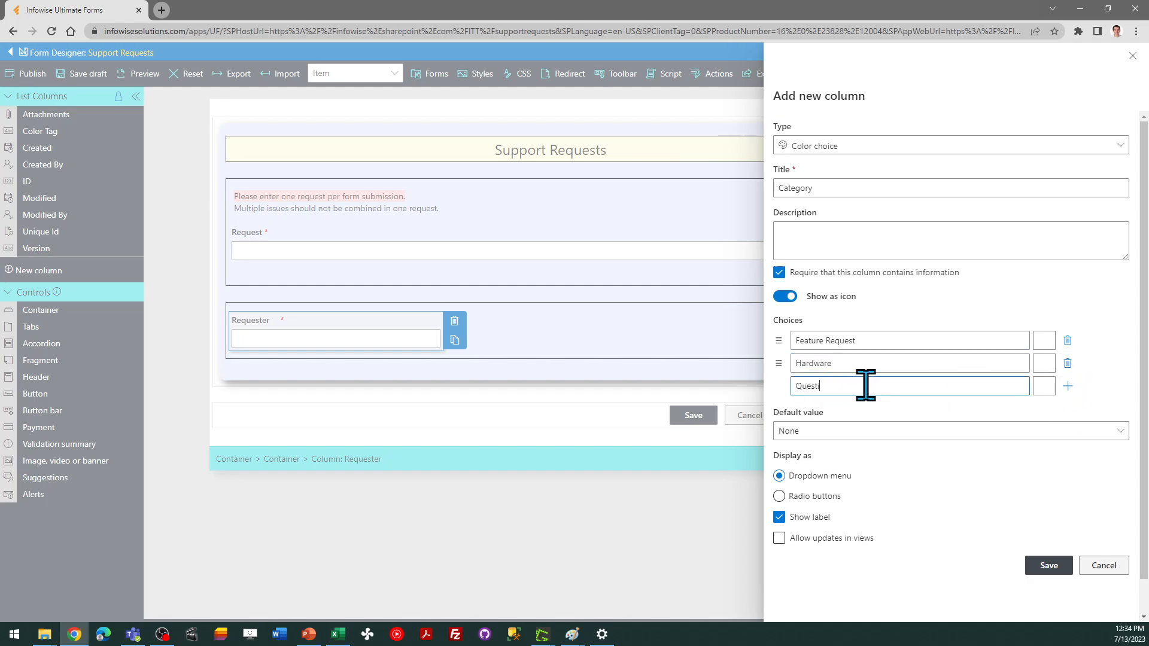
pyautogui.click(1068, 386)
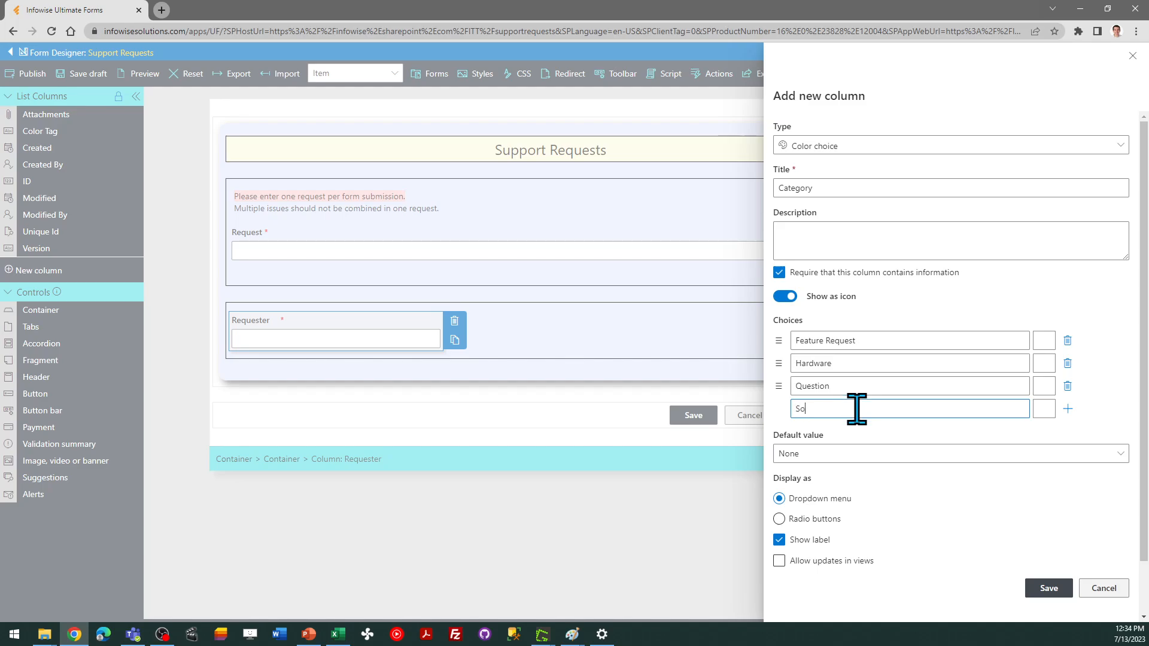
pyautogui.click(1067, 408)
pyautogui.write('O')
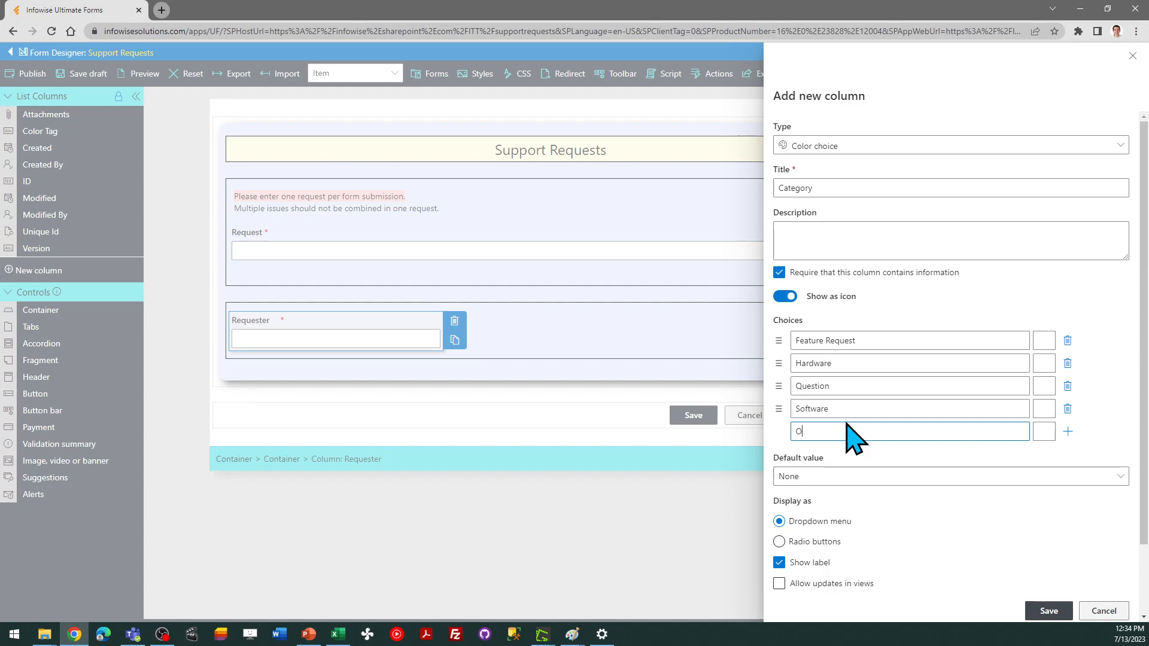
pyautogui.write('ther')
# Browse the icon sets and assign the yellow letter F icon to the Feature Request choice
pyautogui.click(1047, 342)
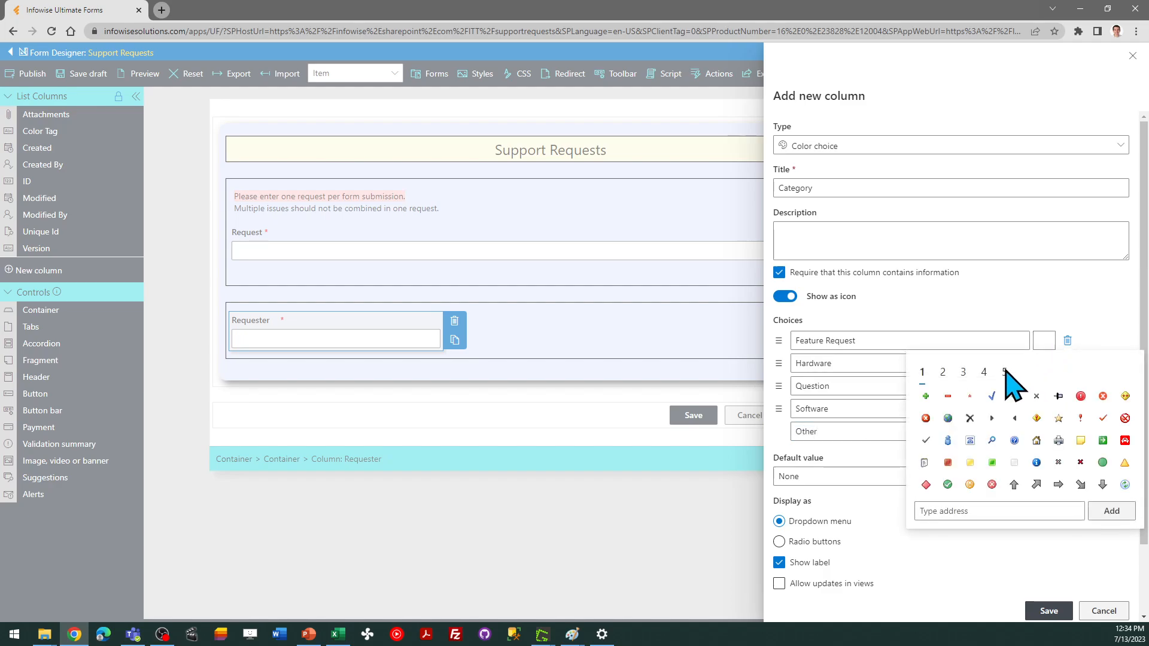
pyautogui.click(942, 372)
pyautogui.click(962, 373)
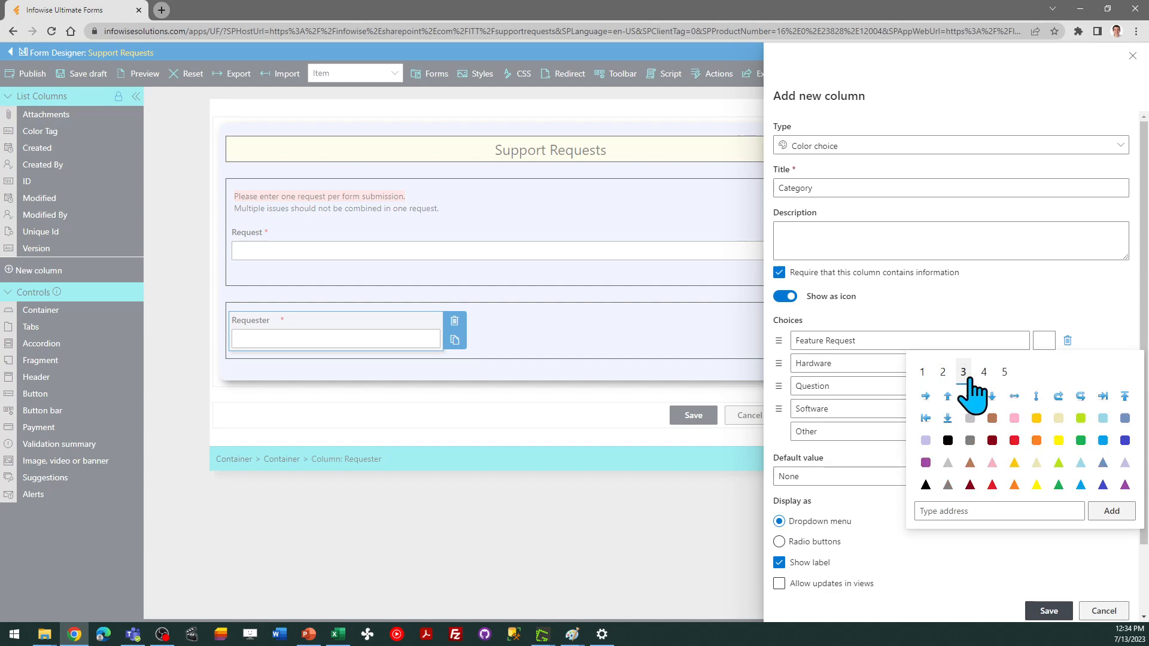
pyautogui.click(983, 372)
pyautogui.click(1004, 372)
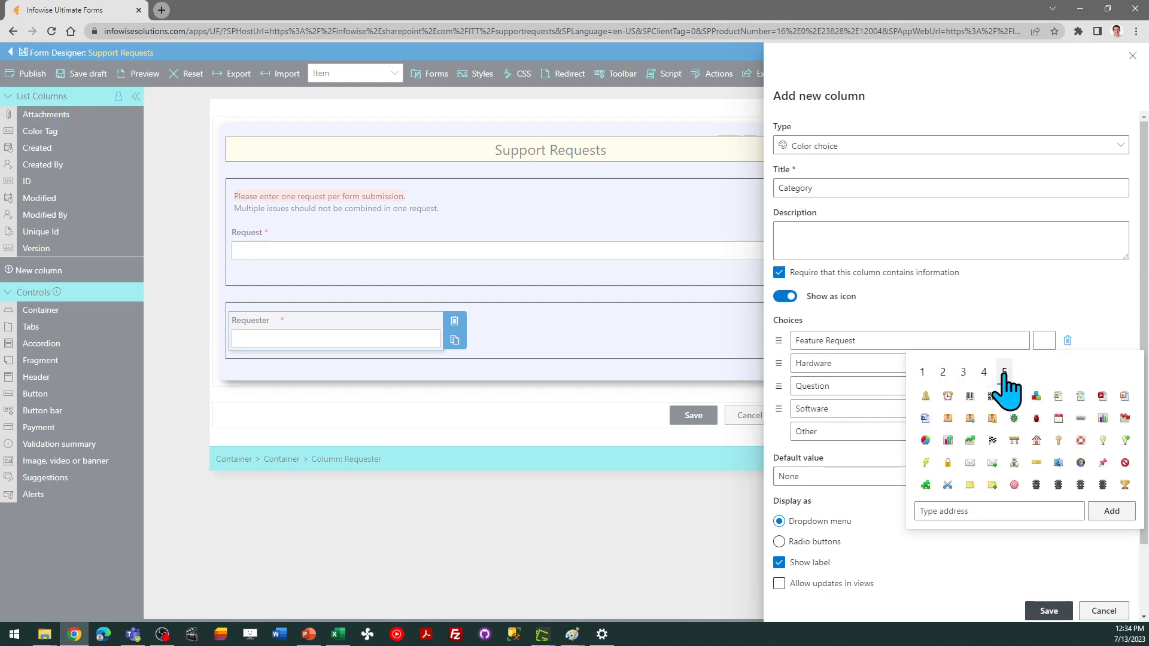
pyautogui.click(962, 372)
pyautogui.click(942, 372)
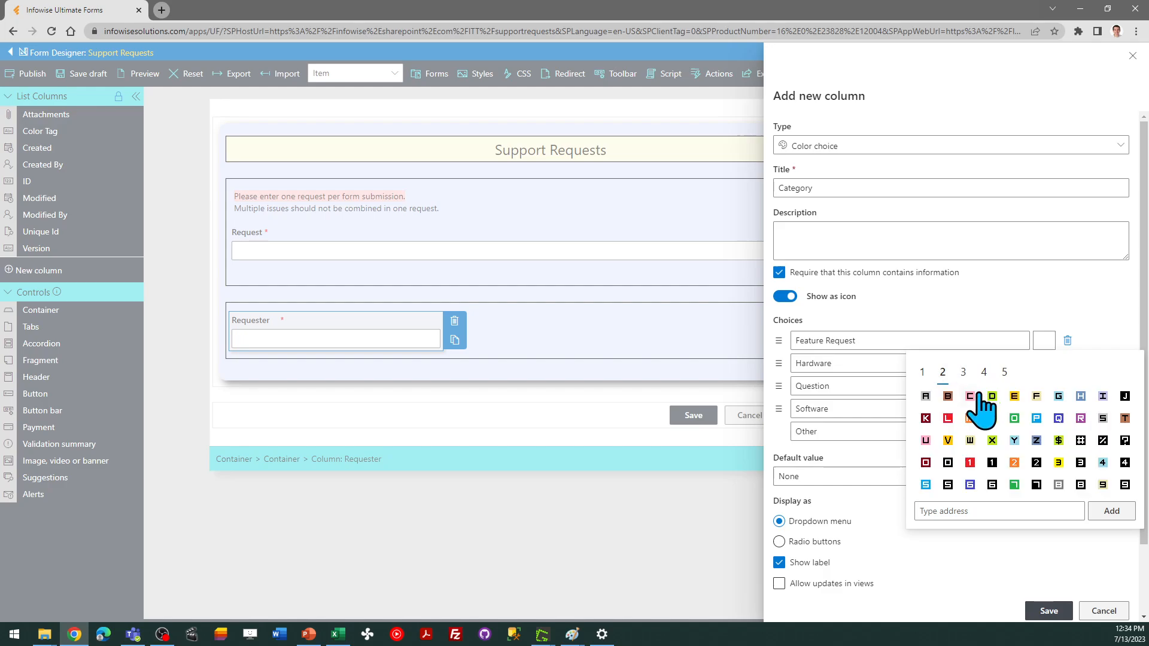
pyautogui.click(1037, 396)
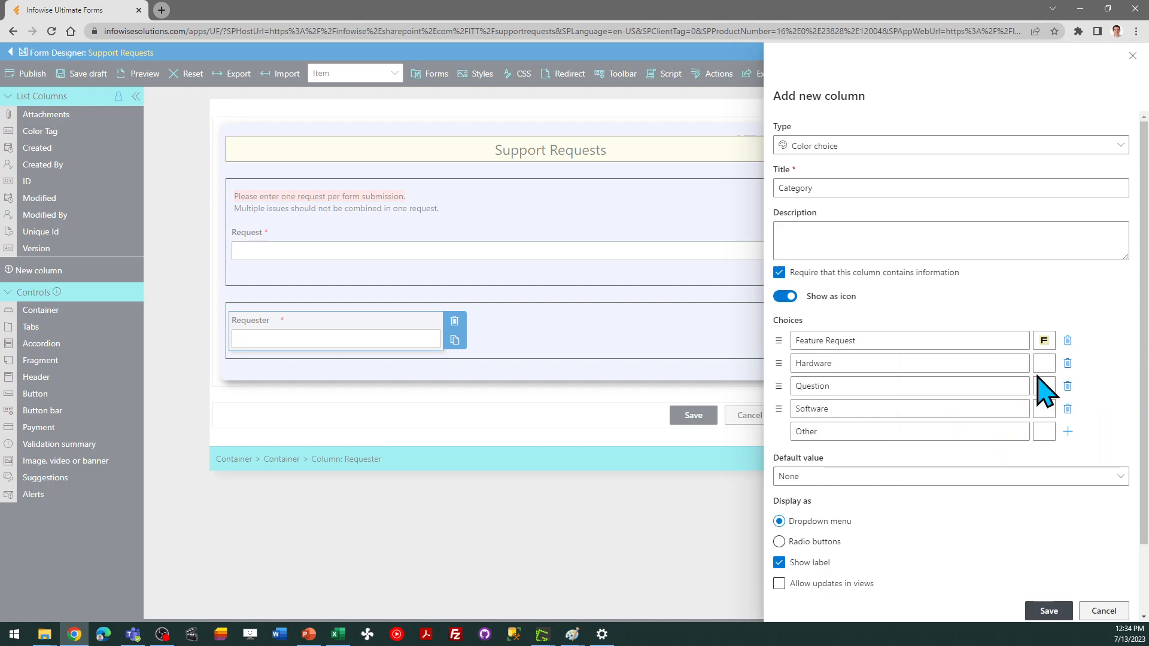
# Assign a letter H icon to the Hardware choice and a question mark icon to the Question choice
pyautogui.click(1040, 366)
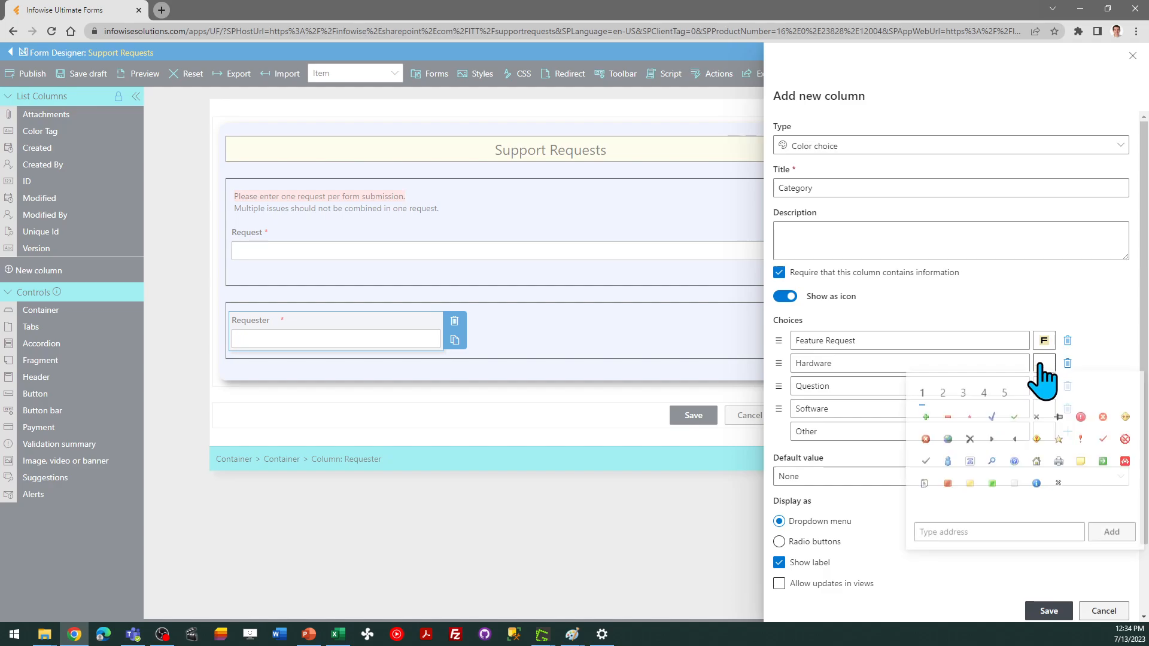
pyautogui.click(943, 395)
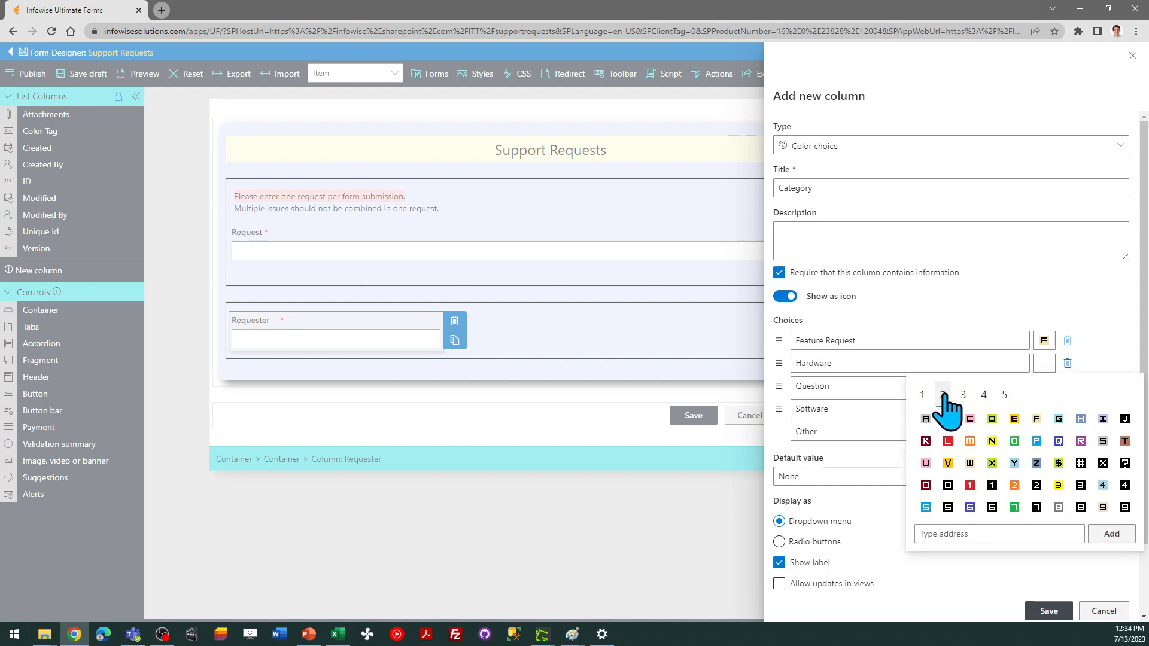
pyautogui.click(1081, 419)
pyautogui.click(1041, 386)
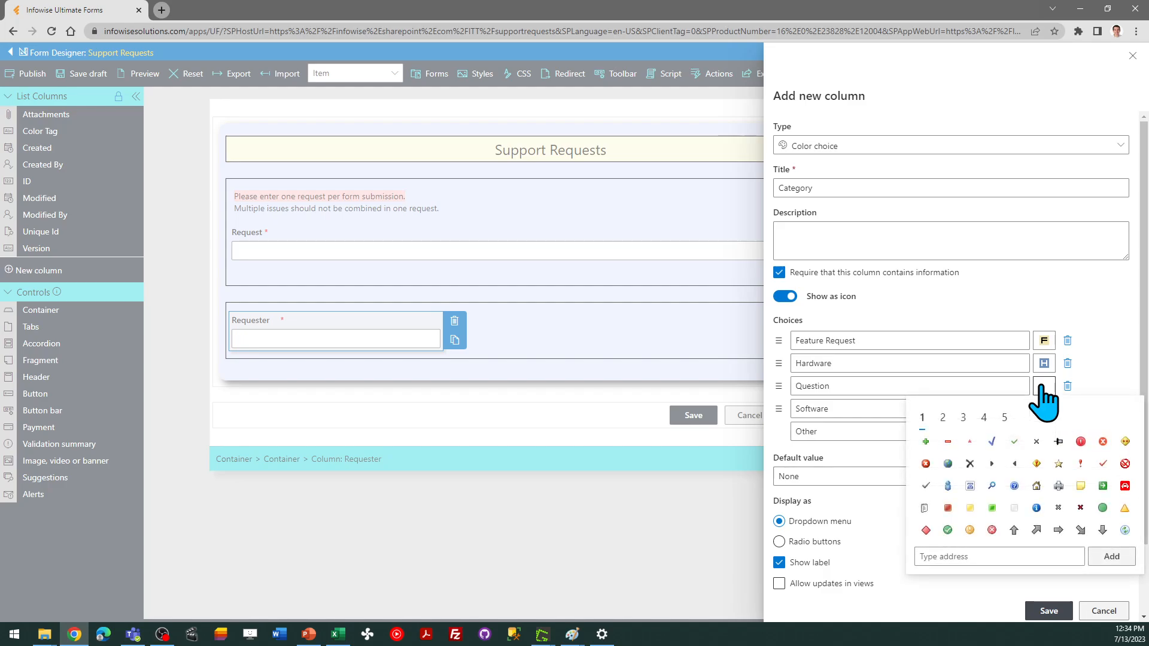
pyautogui.click(943, 419)
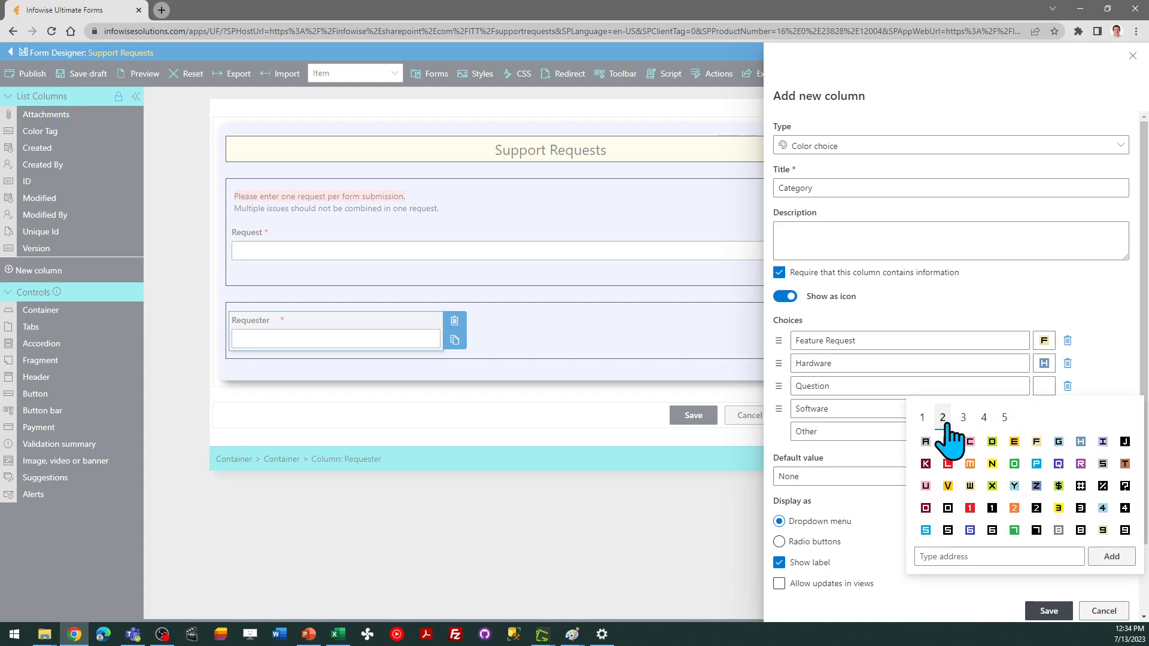
pyautogui.click(1124, 486)
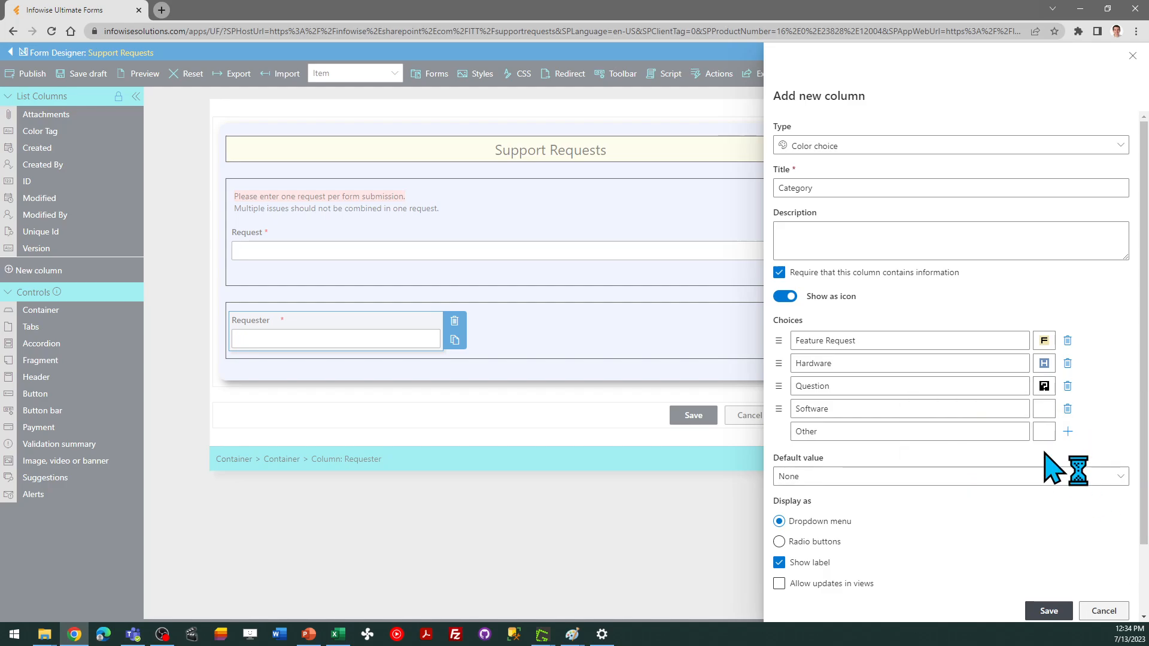
# Assign a letter S icon to Software and a green O icon to Other, then save the Category column
pyautogui.click(1041, 408)
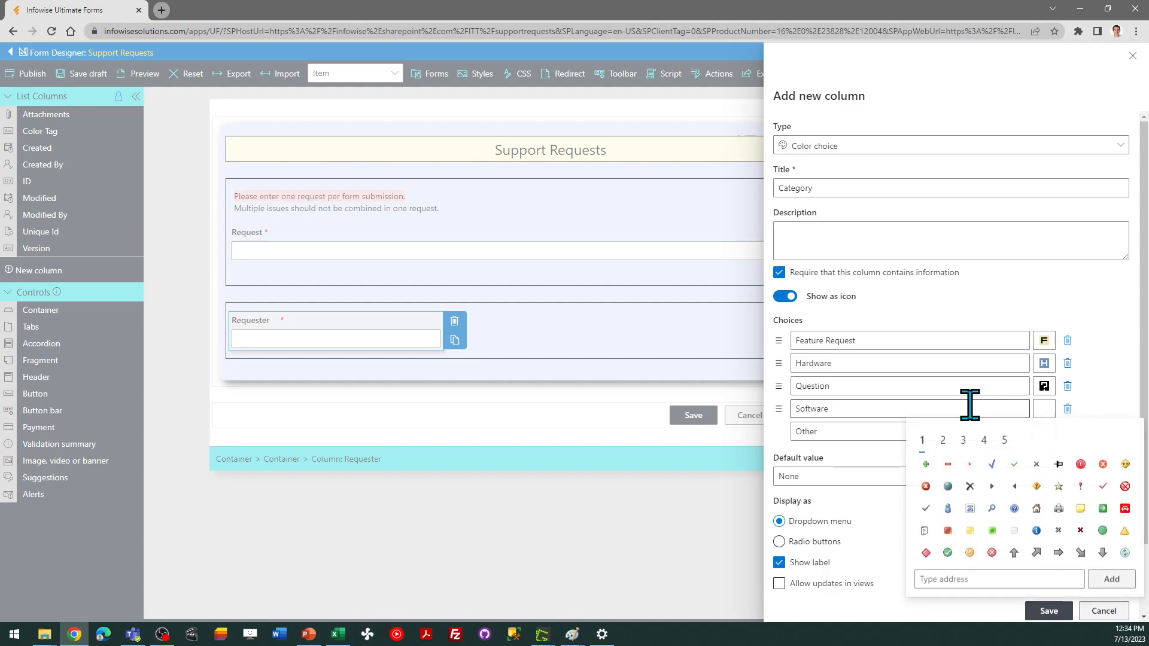
pyautogui.click(942, 440)
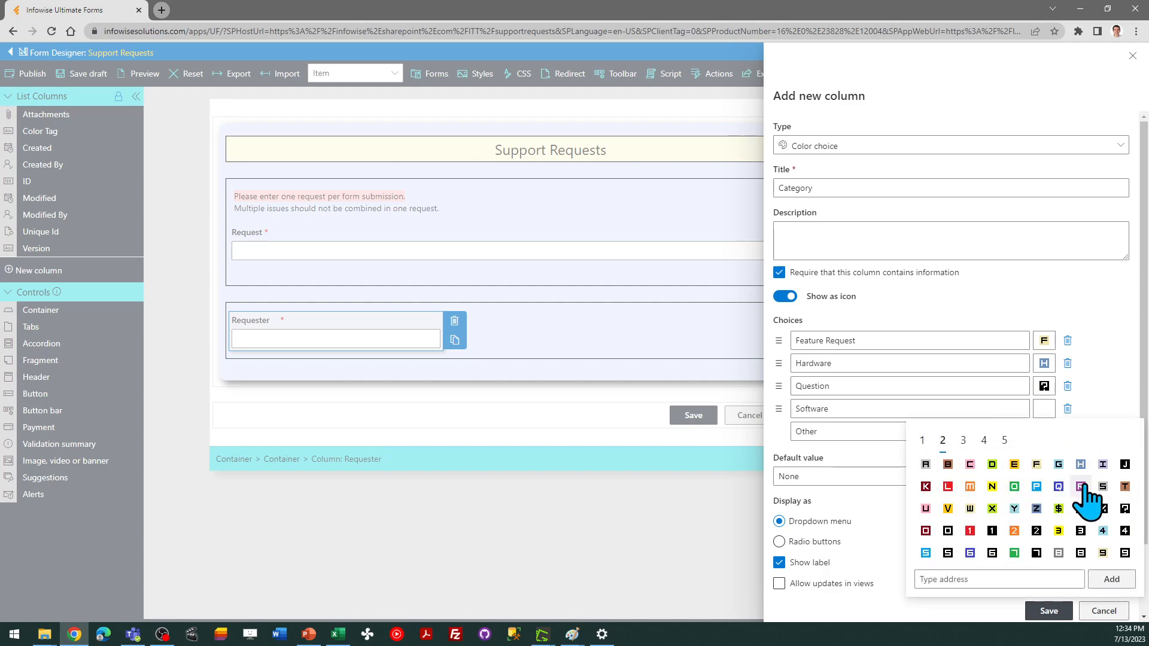
pyautogui.click(1102, 486)
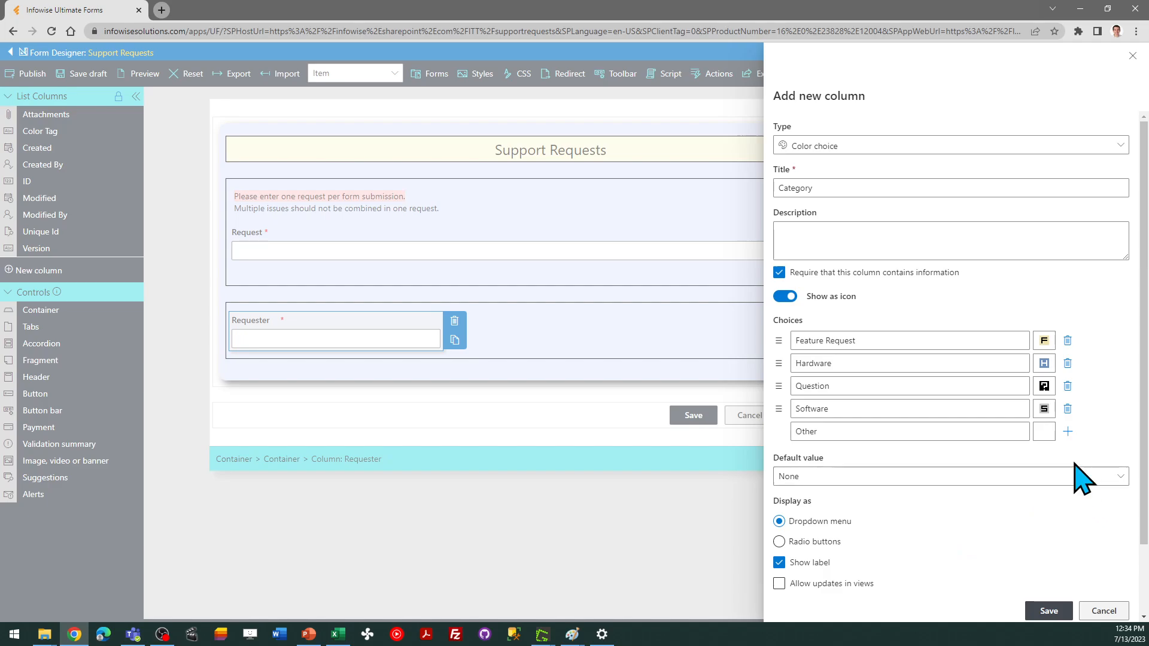
pyautogui.click(1042, 431)
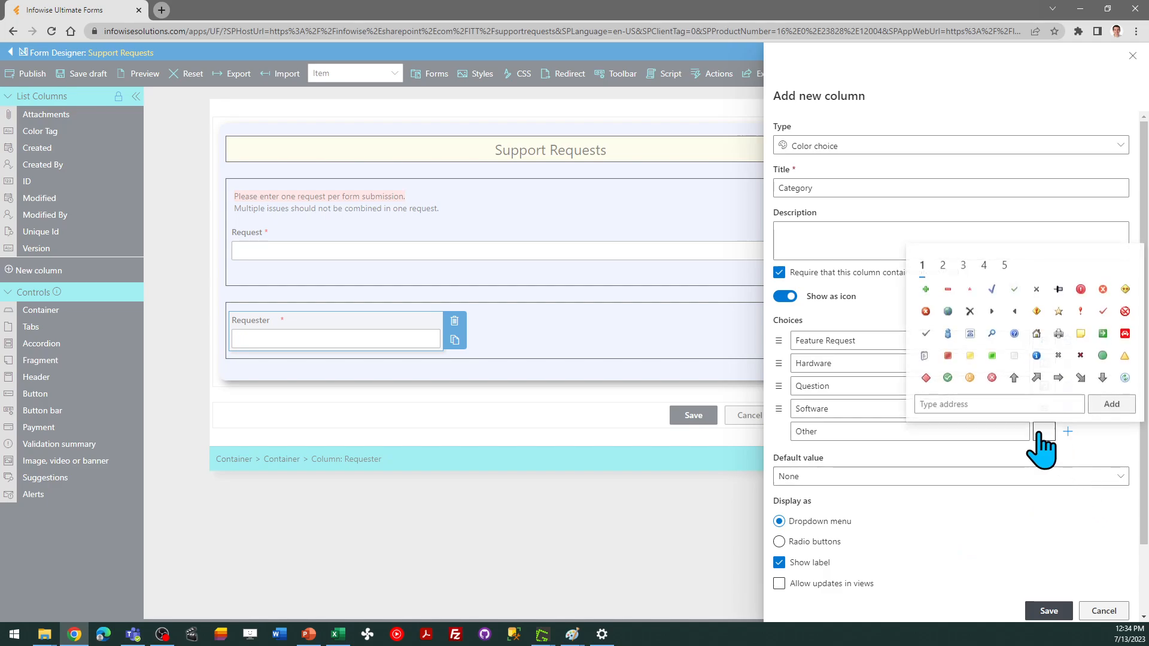
pyautogui.click(943, 265)
pyautogui.click(1014, 311)
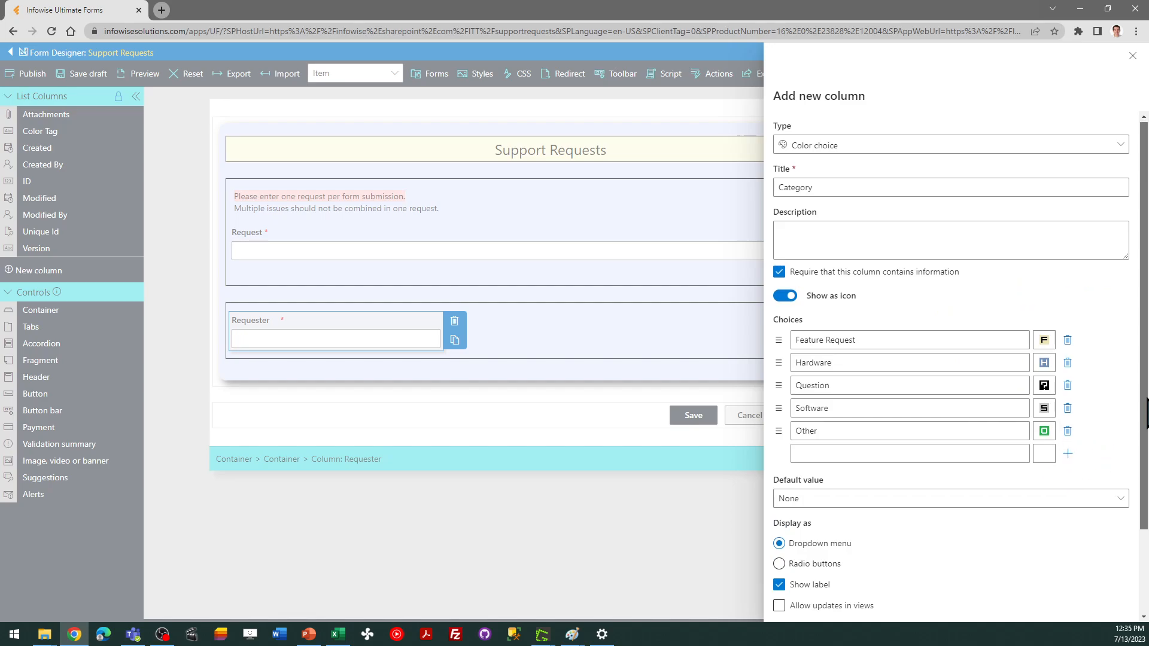
pyautogui.moveTo(1145, 412); pyautogui.dragTo(1146, 470)
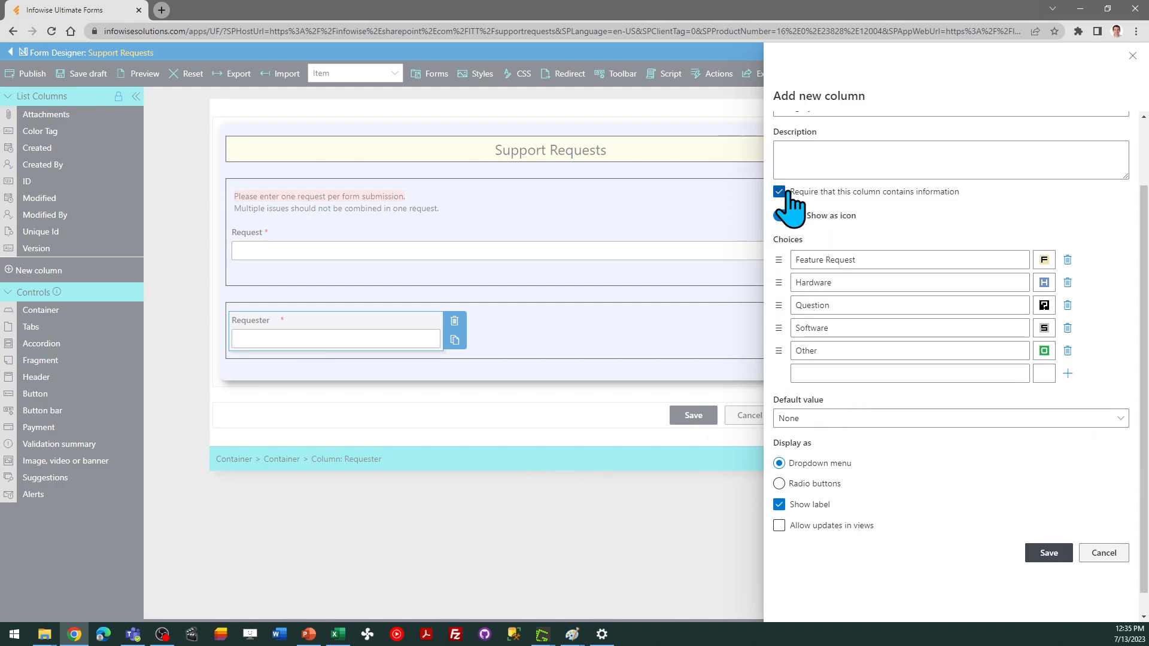
pyautogui.click(1044, 553)
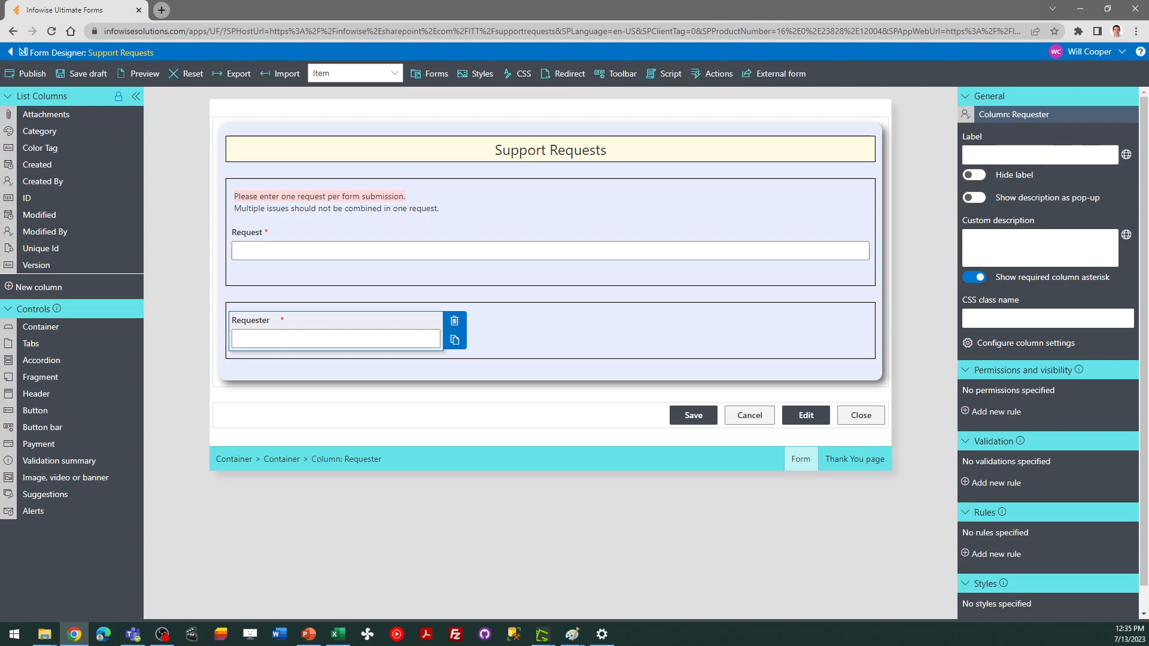
# Place the Category column in the lower container's second column beside Requester
pyautogui.hotkey('alt', 'Tab')
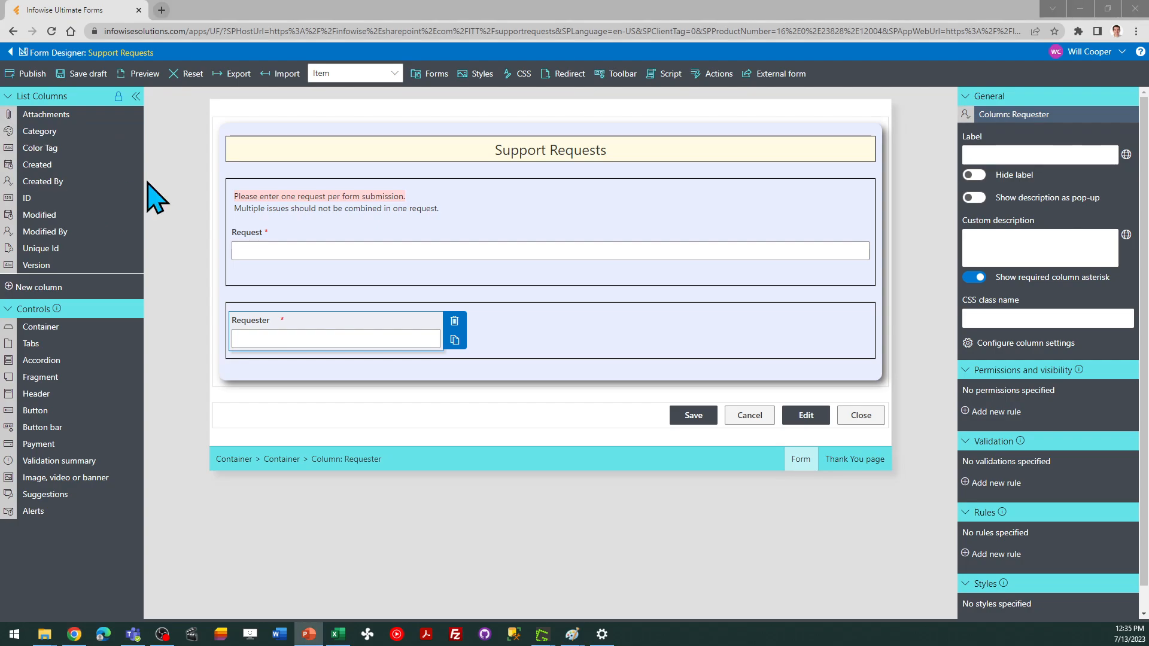
pyautogui.moveTo(37, 132); pyautogui.dragTo(541, 354)
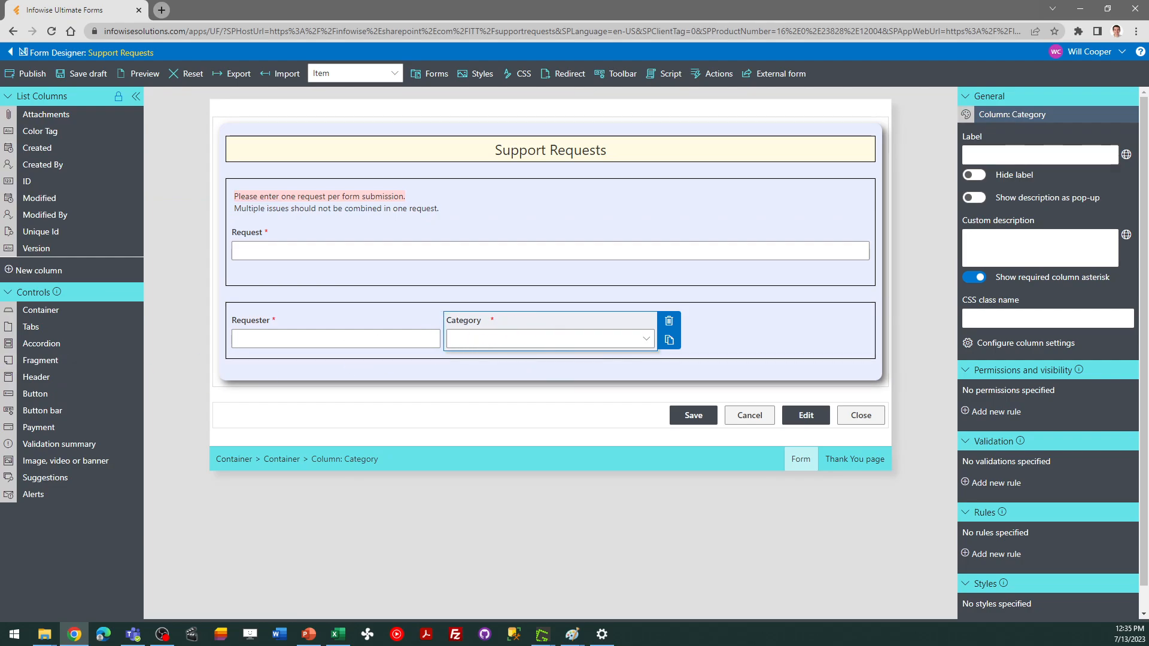
pyautogui.hotkey('alt', 'Tab')
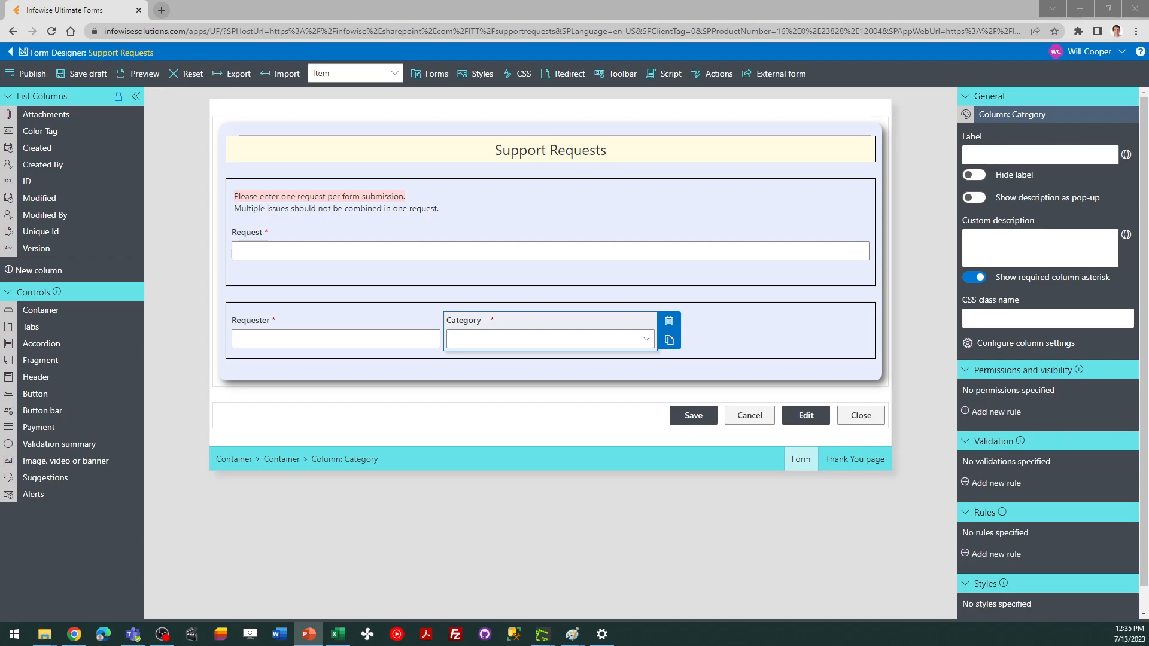
# Start a new Choice column titled Priority
pyautogui.click(44, 273)
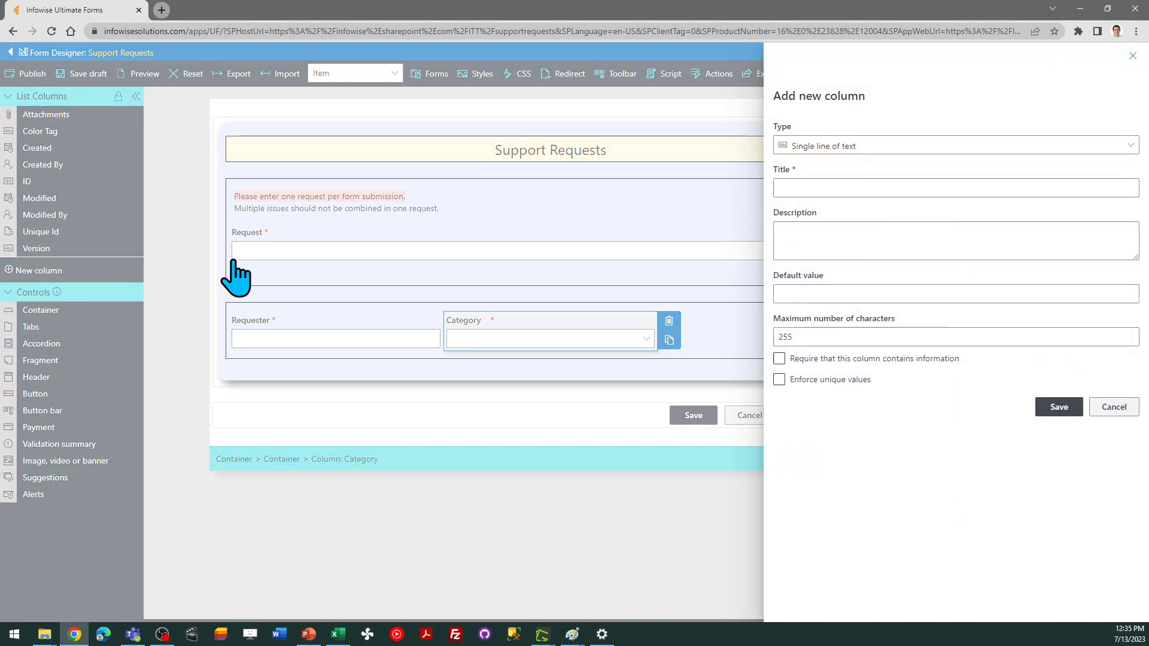
pyautogui.click(872, 147)
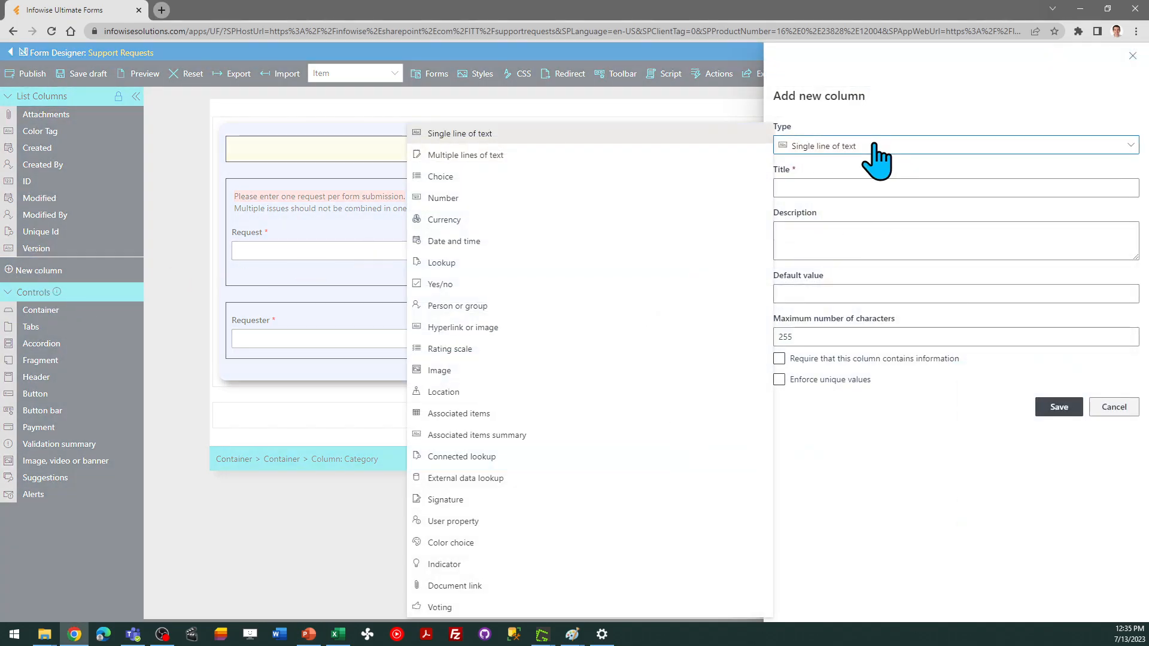
pyautogui.click(458, 177)
pyautogui.click(805, 189)
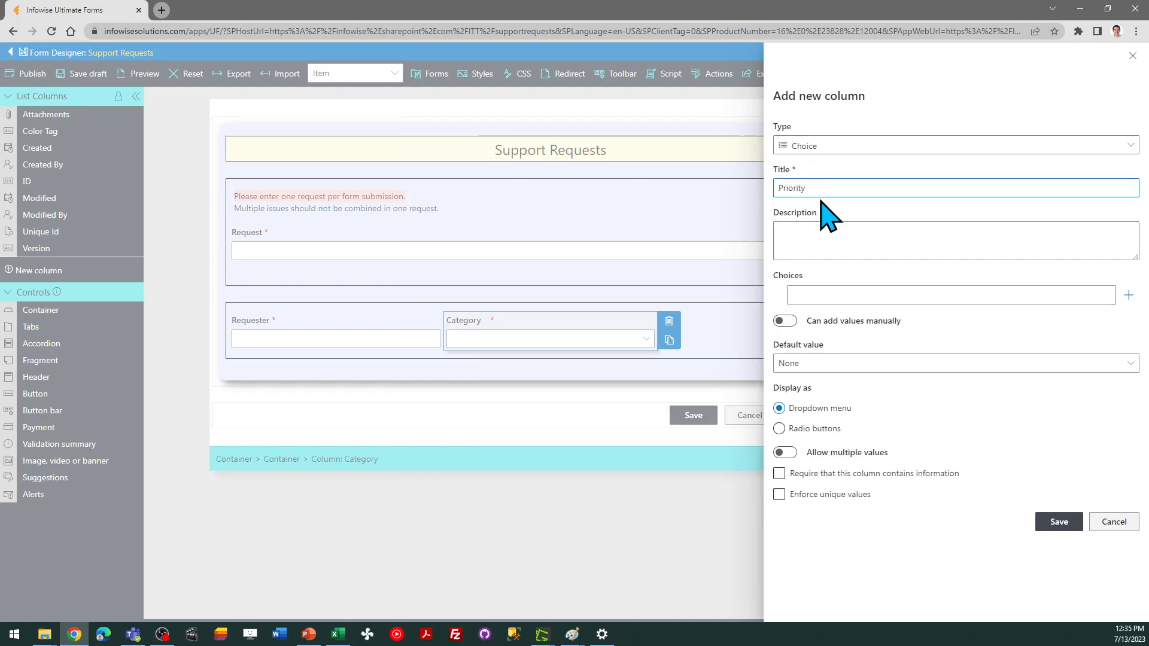
# Add the choices 1 High, 2 Med and 3 Low to the Priority column
pyautogui.click(826, 294)
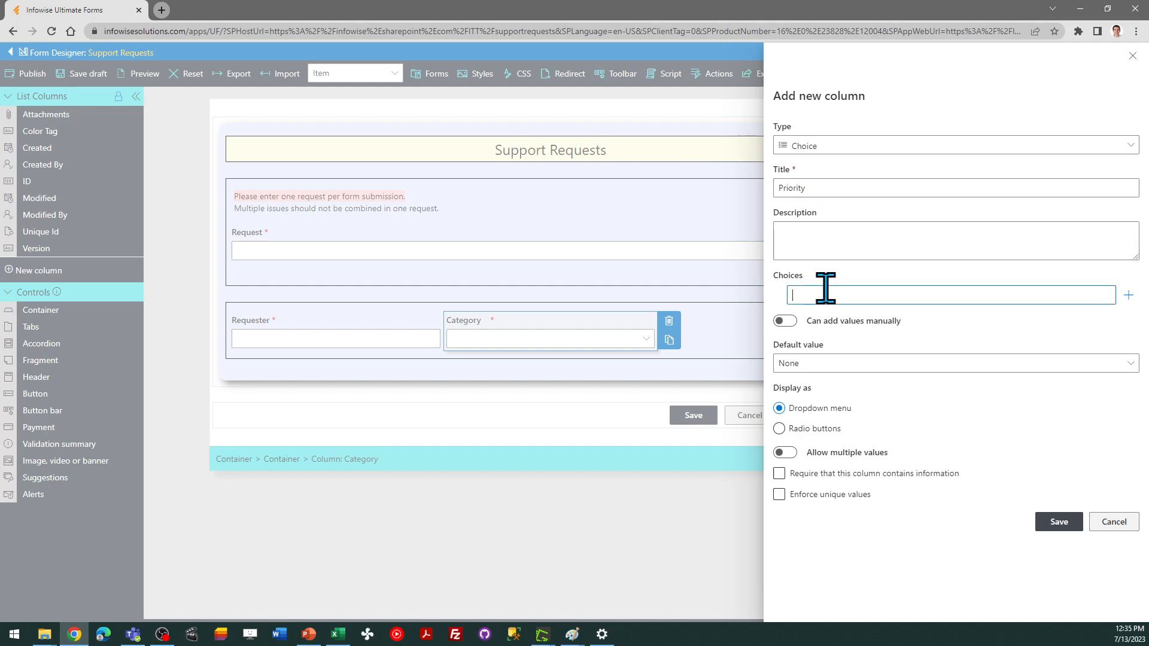
pyautogui.write('1 high')
pyautogui.press('BackSpace')
pyautogui.press('BackSpace')
pyautogui.write('H')
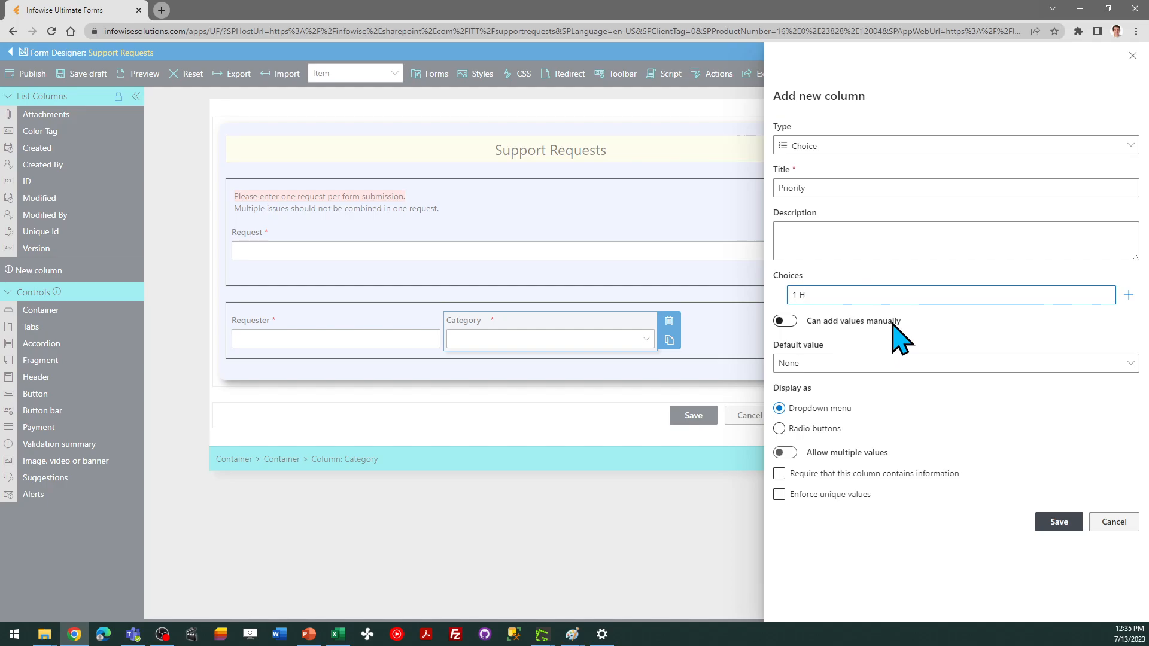
pyautogui.write('igh')
pyautogui.press('Return')
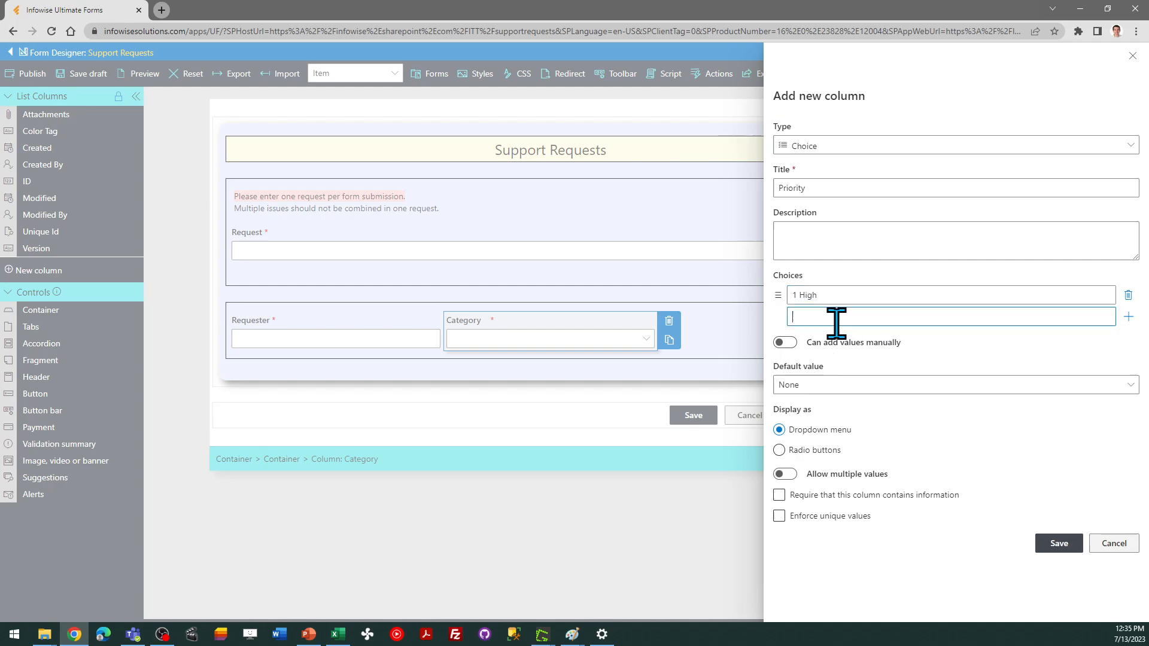
pyautogui.write('2')
pyautogui.press('Return')
pyautogui.write('Me')
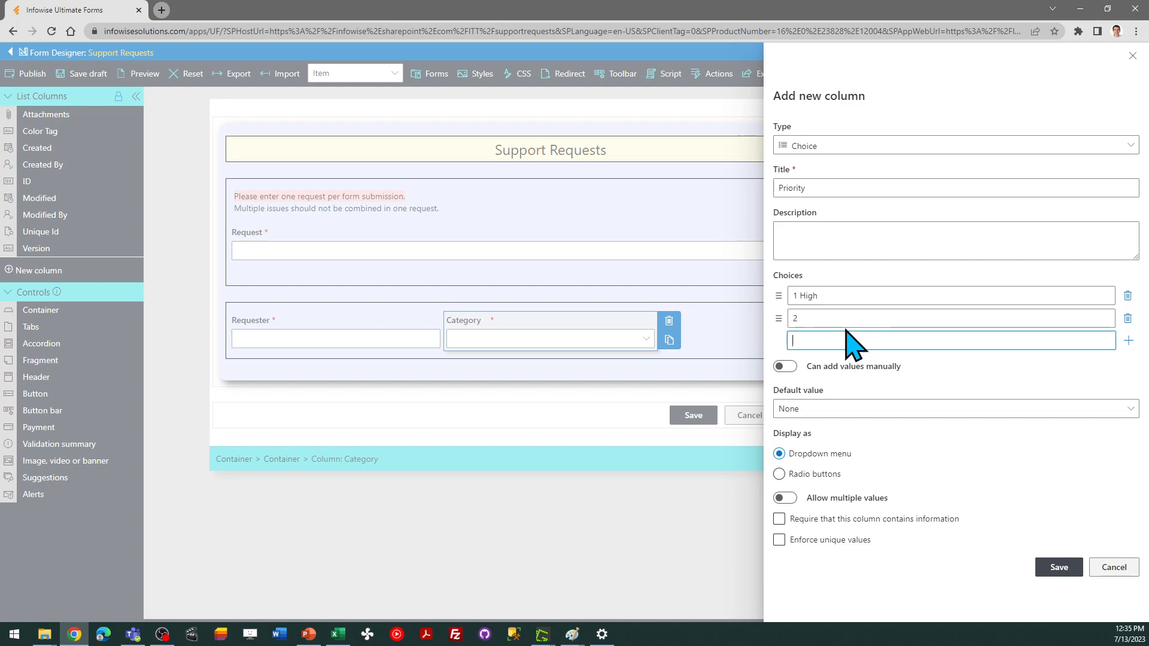
pyautogui.click(809, 318)
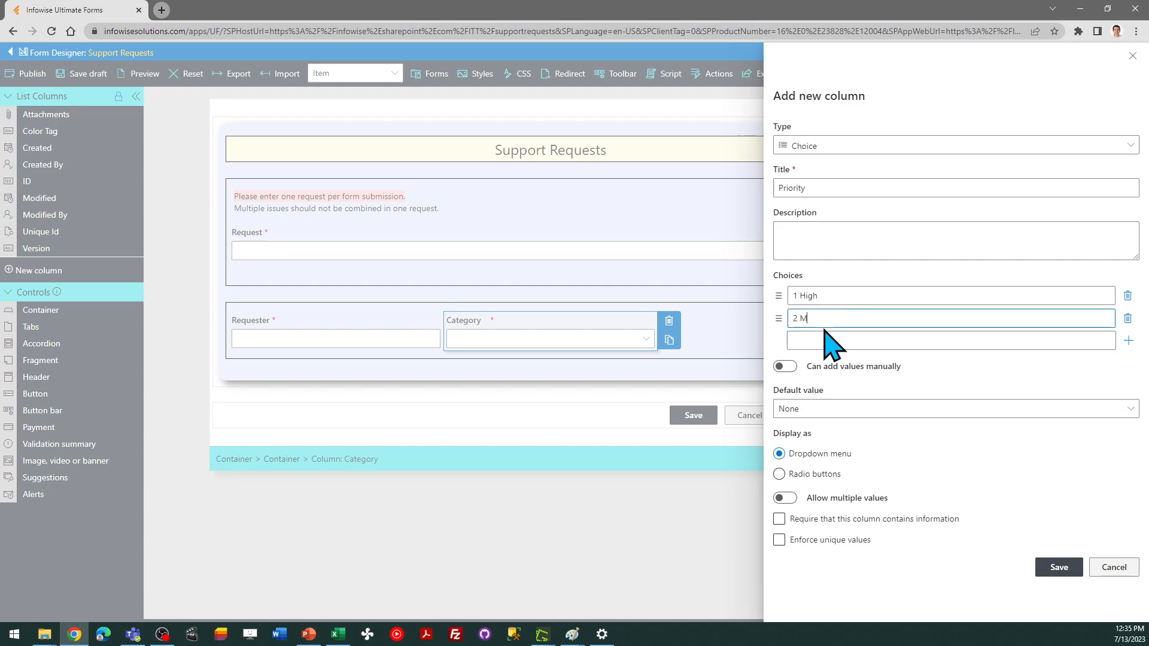
pyautogui.click(847, 340)
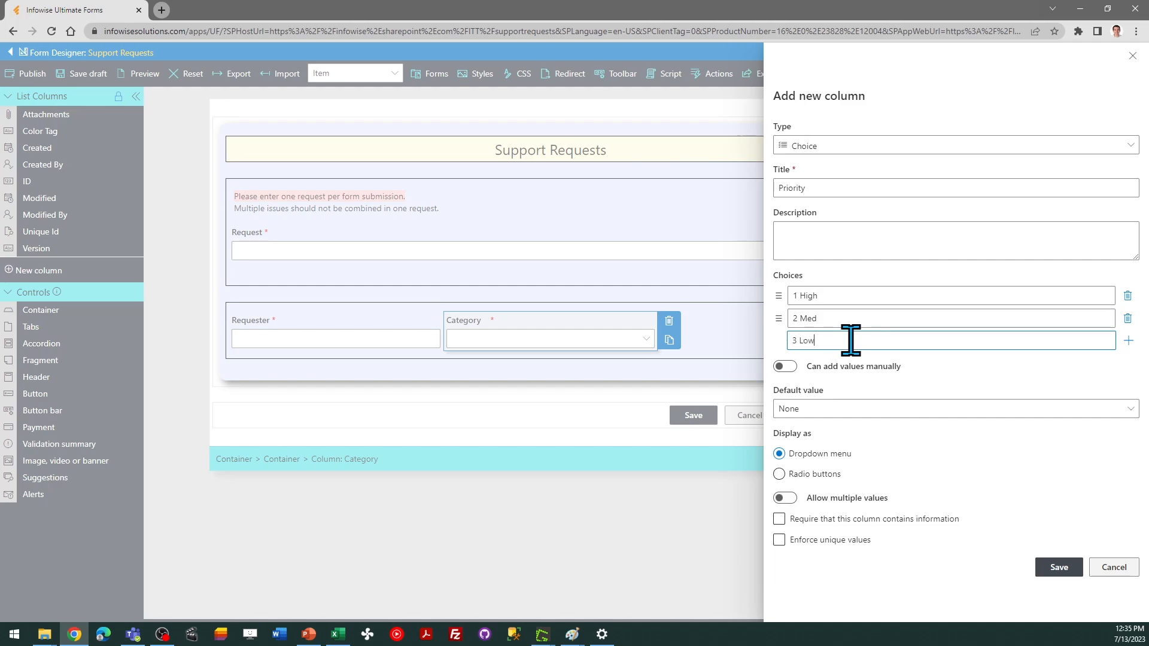
pyautogui.press('Return')
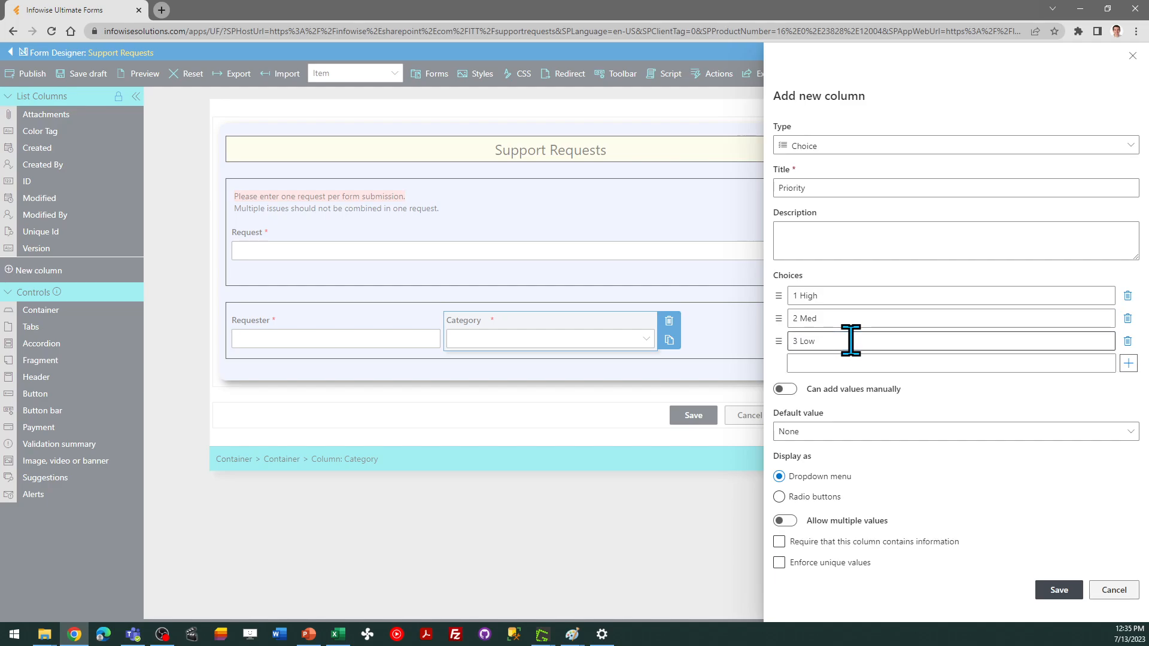
# Set the Priority default value to 2 Med, make the column required and save it
pyautogui.click(858, 434)
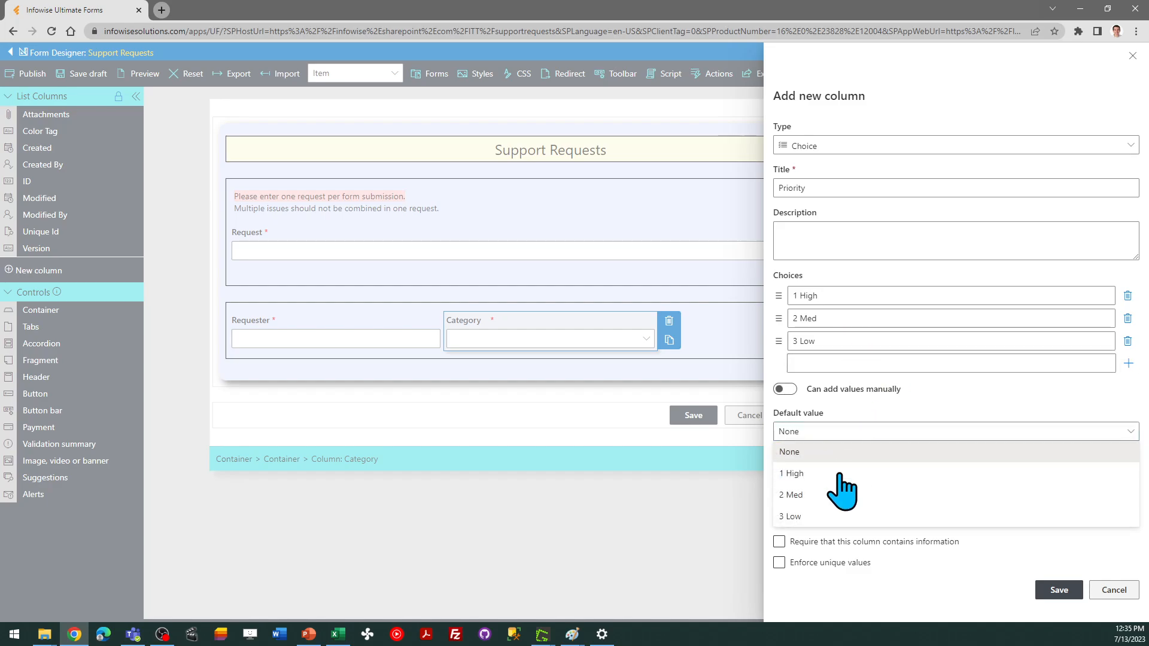
pyautogui.click(837, 495)
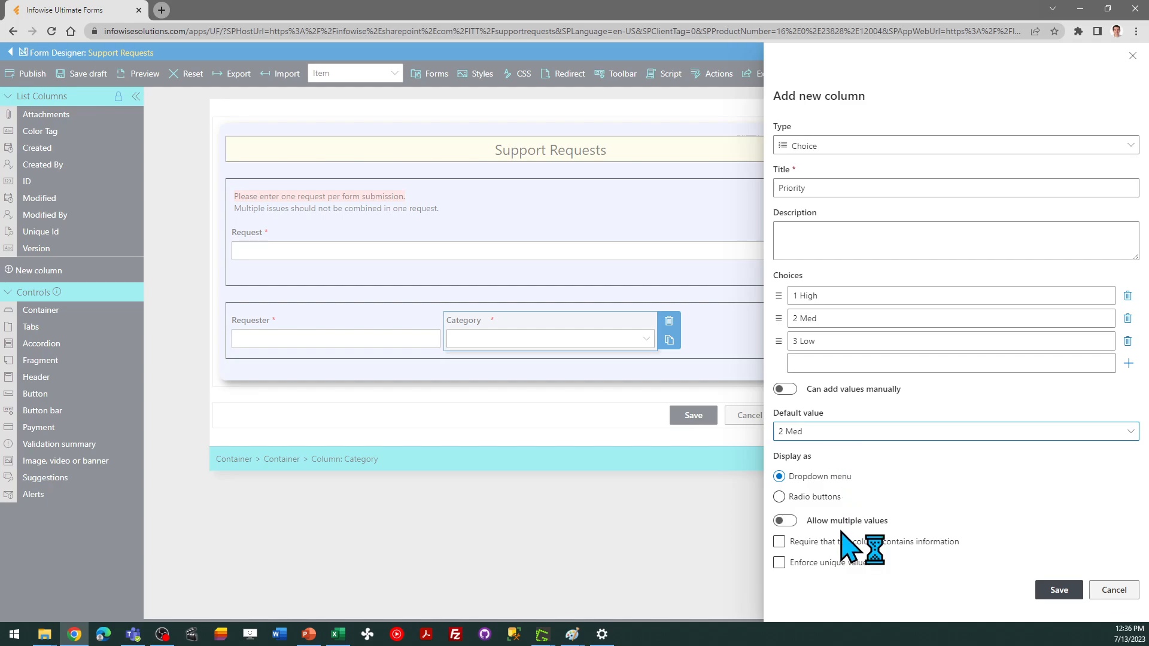
pyautogui.click(778, 542)
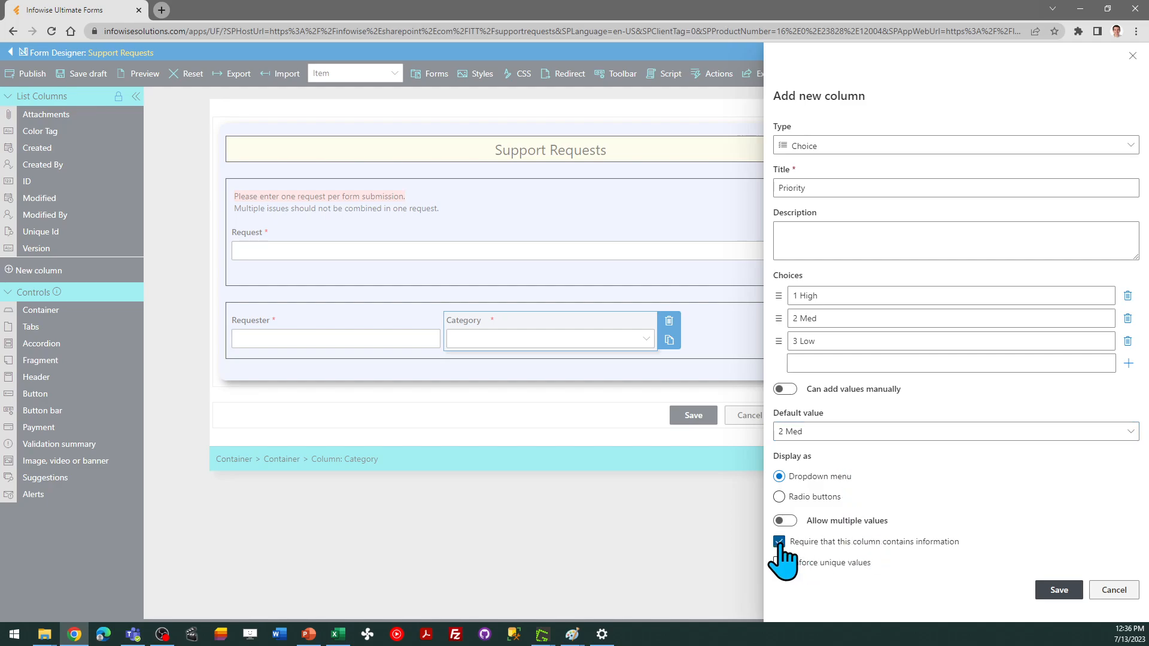
pyautogui.click(1059, 590)
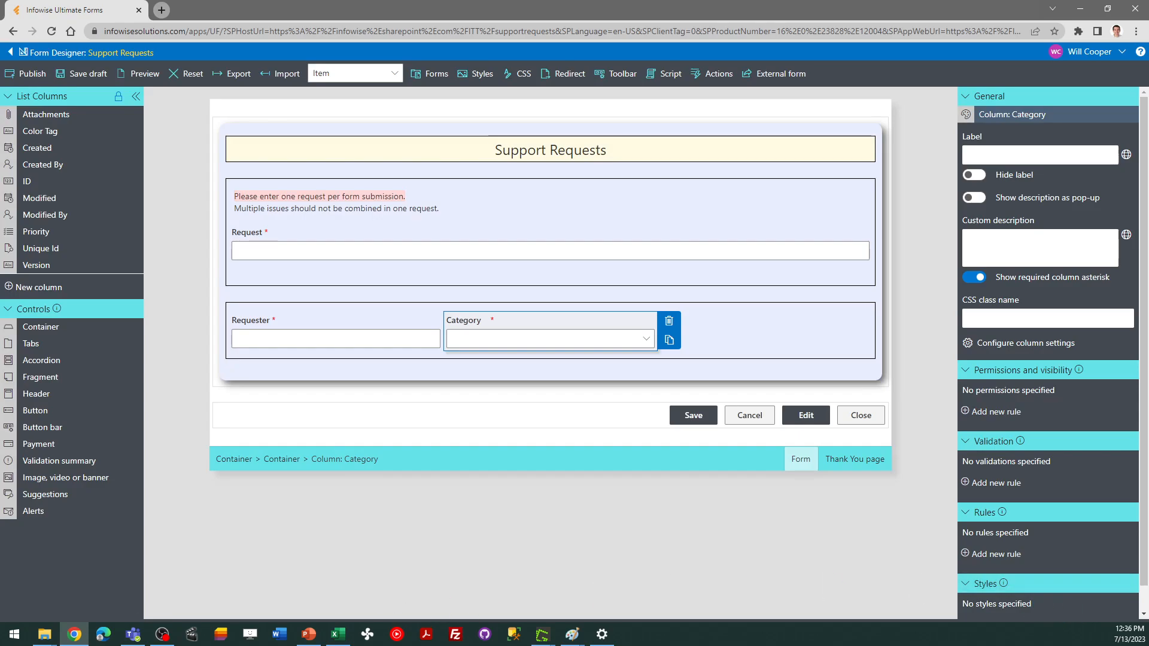
pyautogui.hotkey('alt', 'Tab')
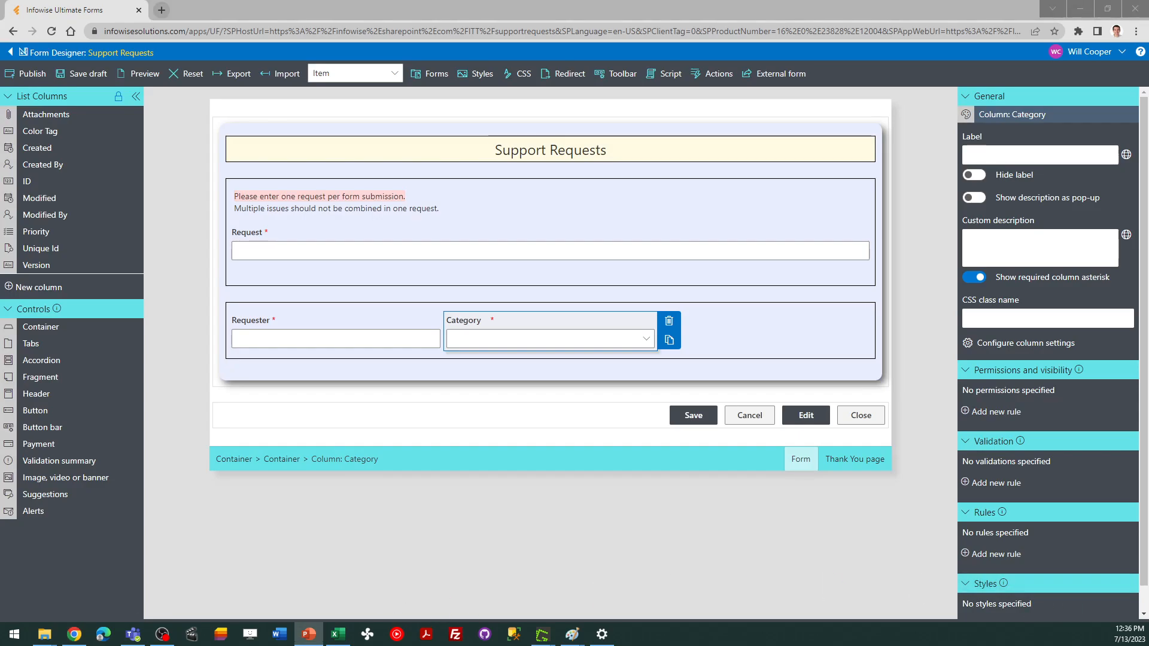
# Place the Priority column in the lower container's third column beside Category
pyautogui.moveTo(85, 231); pyautogui.dragTo(733, 325)
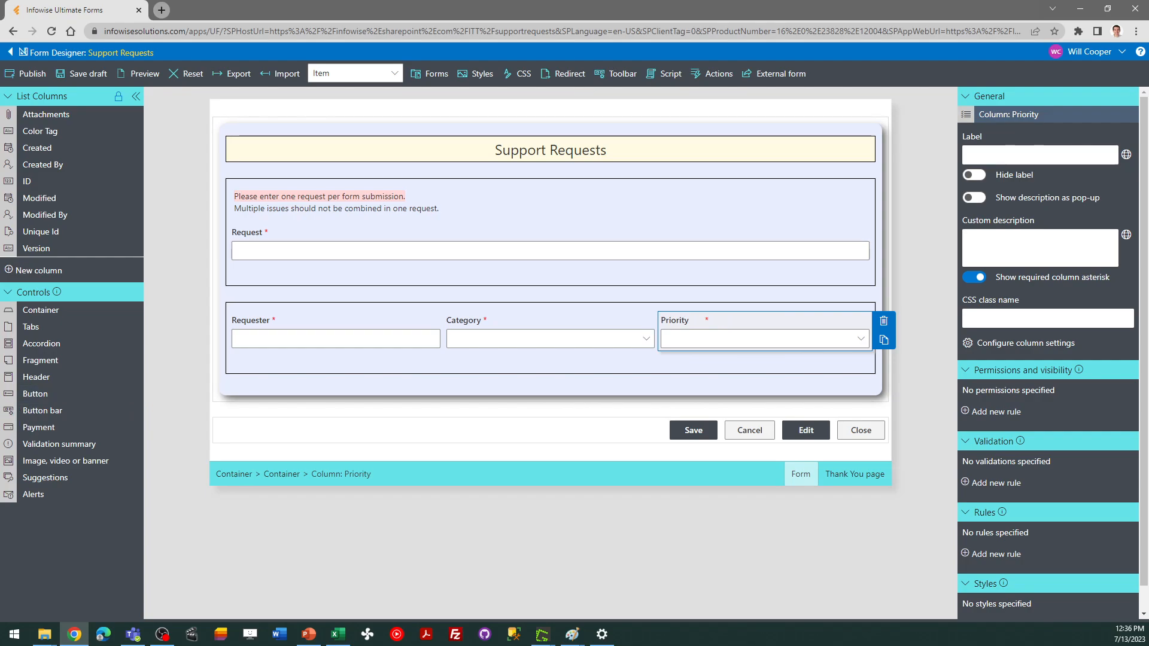
pyautogui.hotkey('alt', 'Tab')
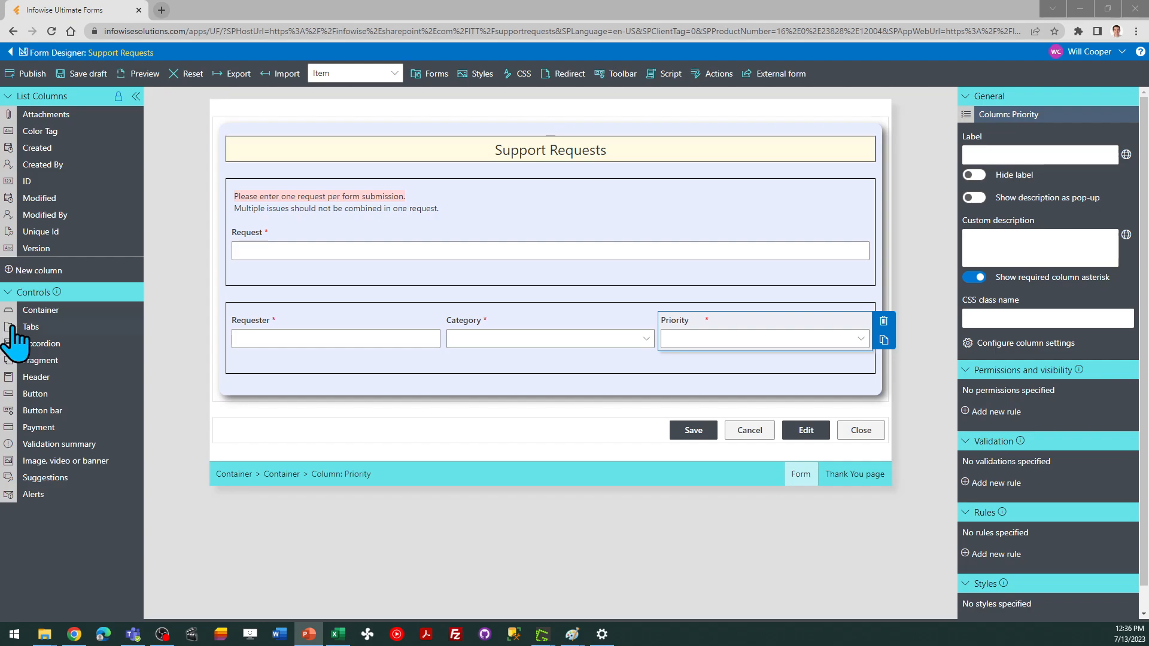
# Create a new single line of text column titled Phone
pyautogui.click(51, 270)
pyautogui.click(836, 189)
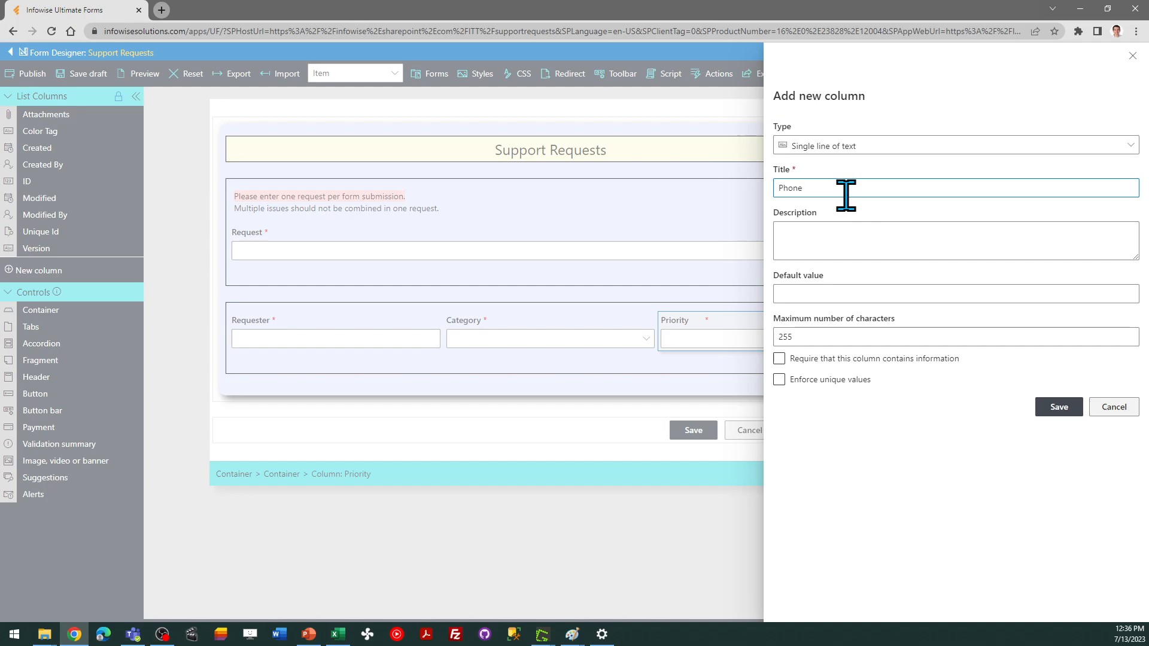
pyautogui.click(1057, 408)
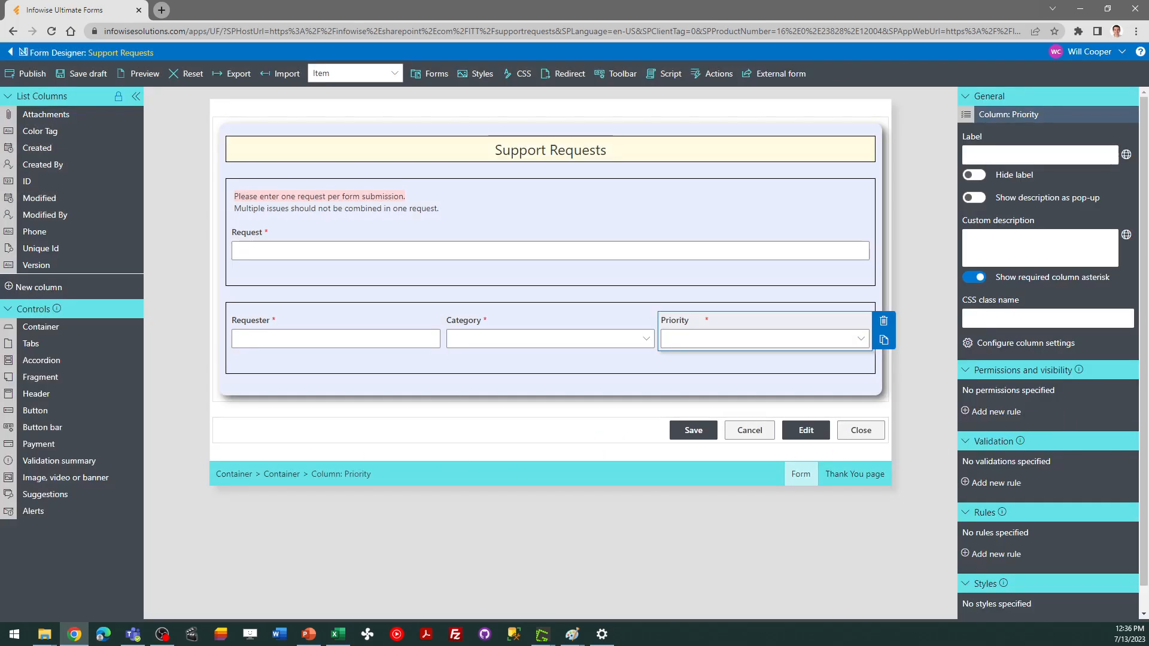
# Place the Phone column in a new row below Requester in the lower container
pyautogui.hotkey('alt', 'Tab')
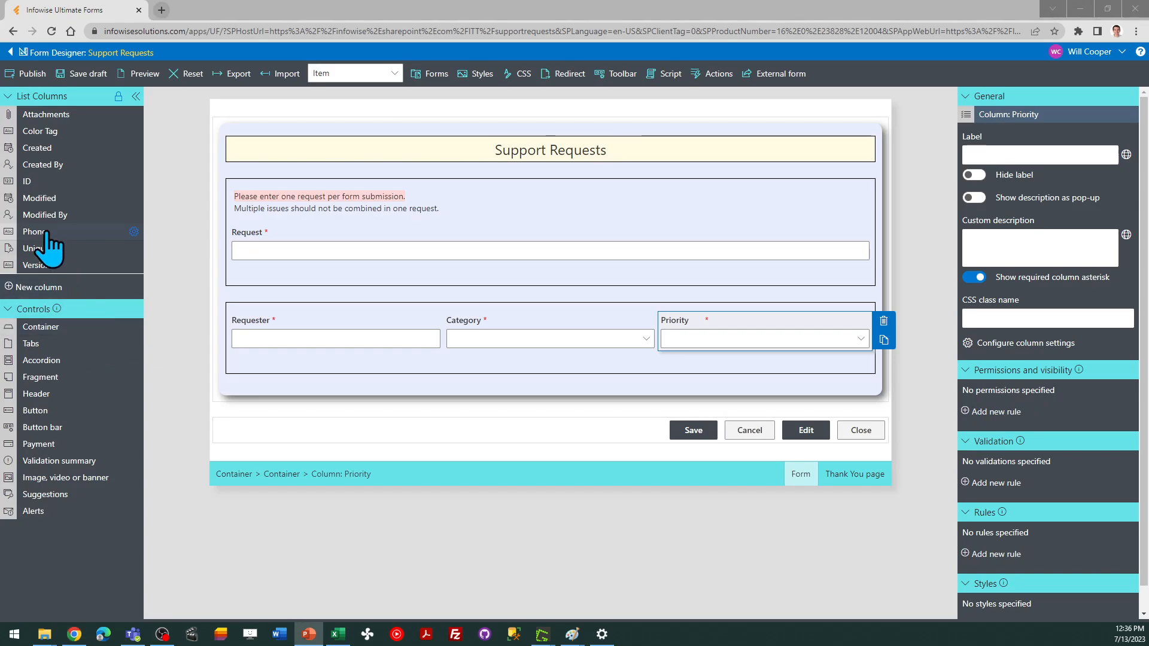
pyautogui.moveTo(35, 232); pyautogui.dragTo(293, 380)
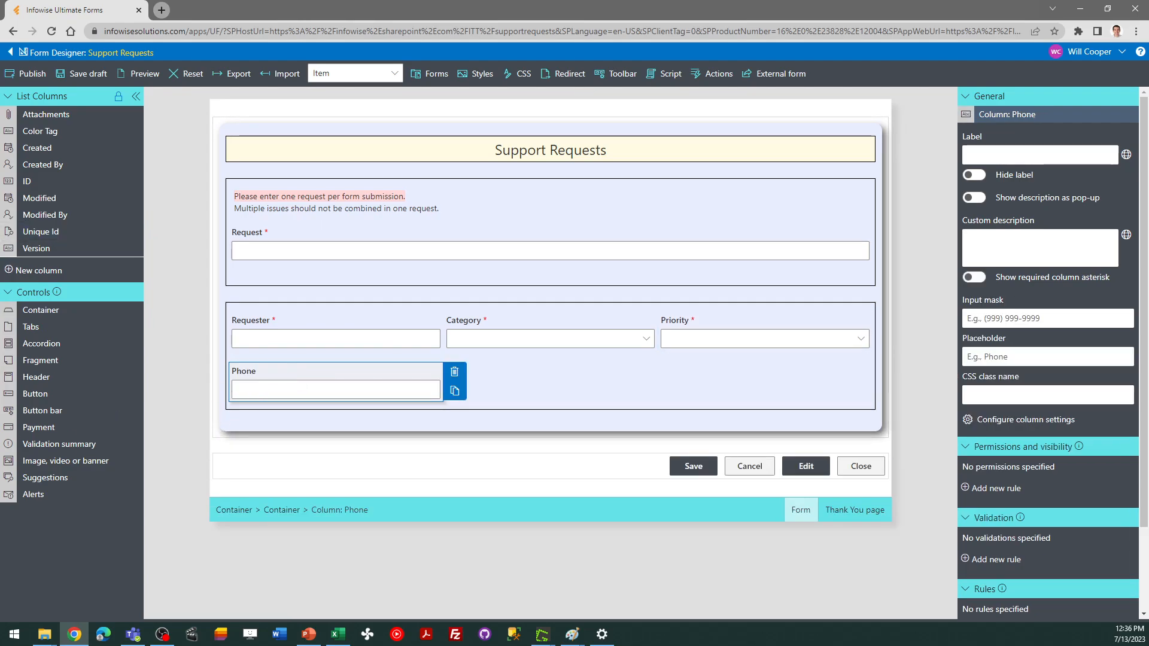
pyautogui.hotkey('alt', 'Tab')
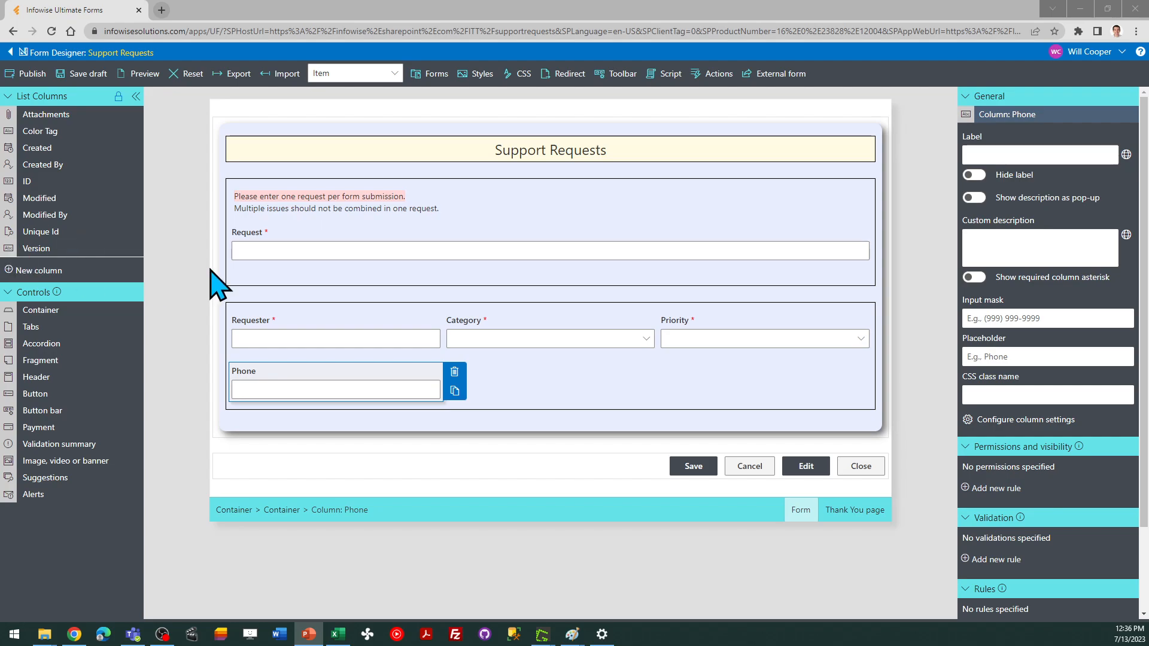
# Start a new Color choice column titled Status and make it required
pyautogui.click(60, 271)
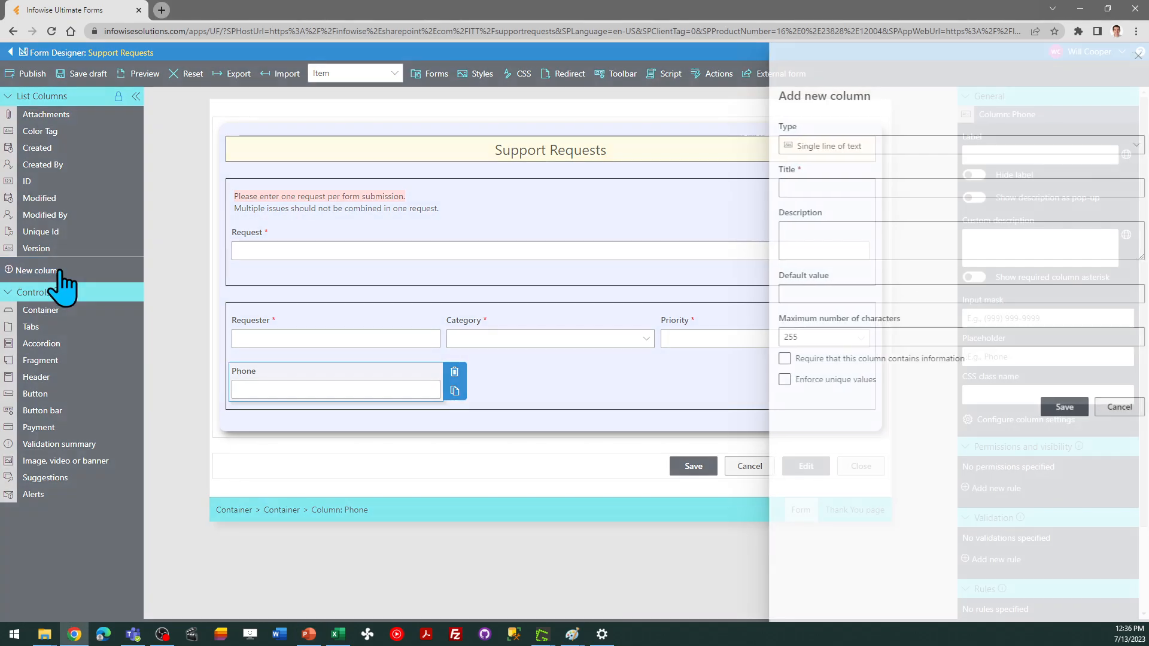
pyautogui.click(839, 149)
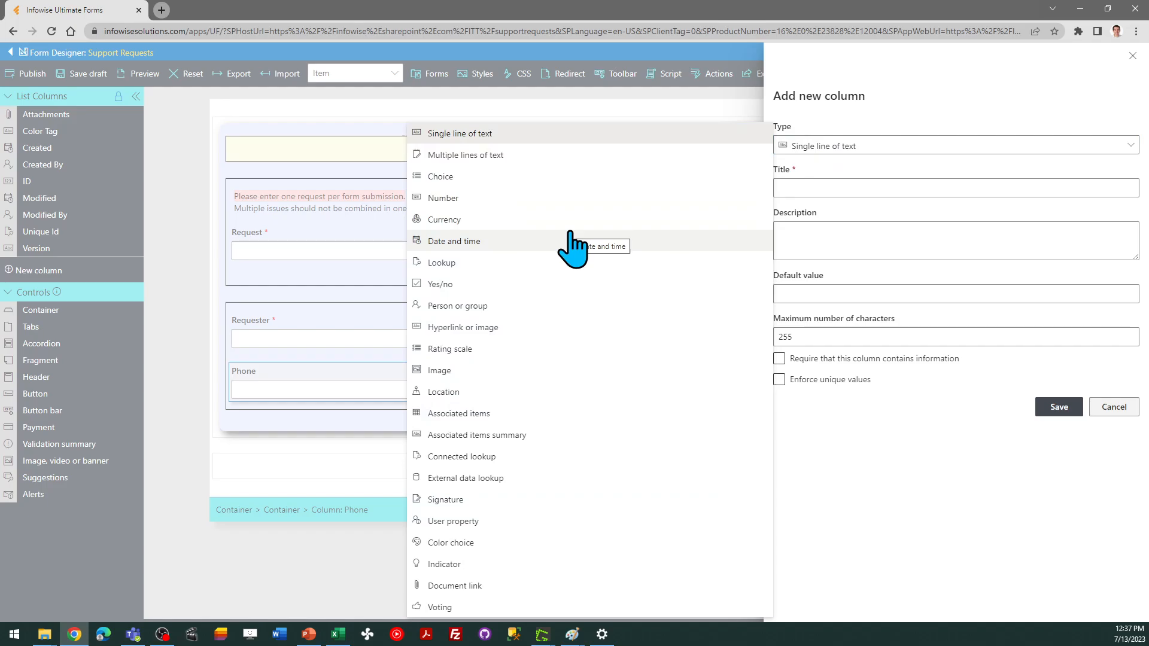
pyautogui.click(470, 542)
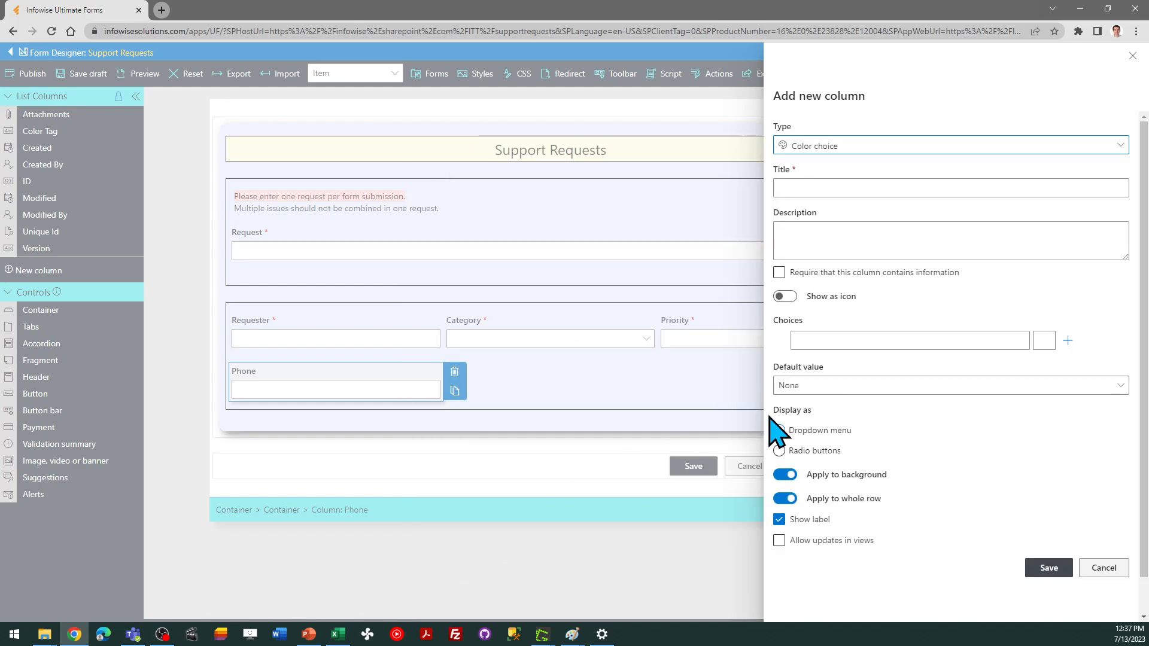
pyautogui.click(819, 189)
pyautogui.write('St')
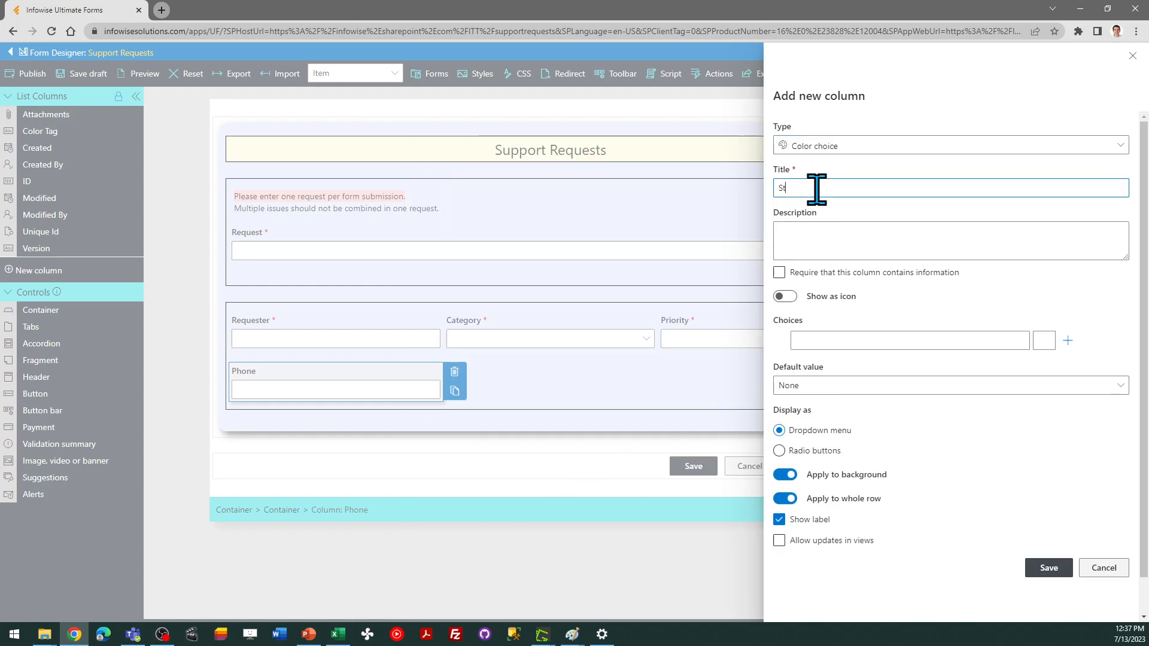
pyautogui.write('atus')
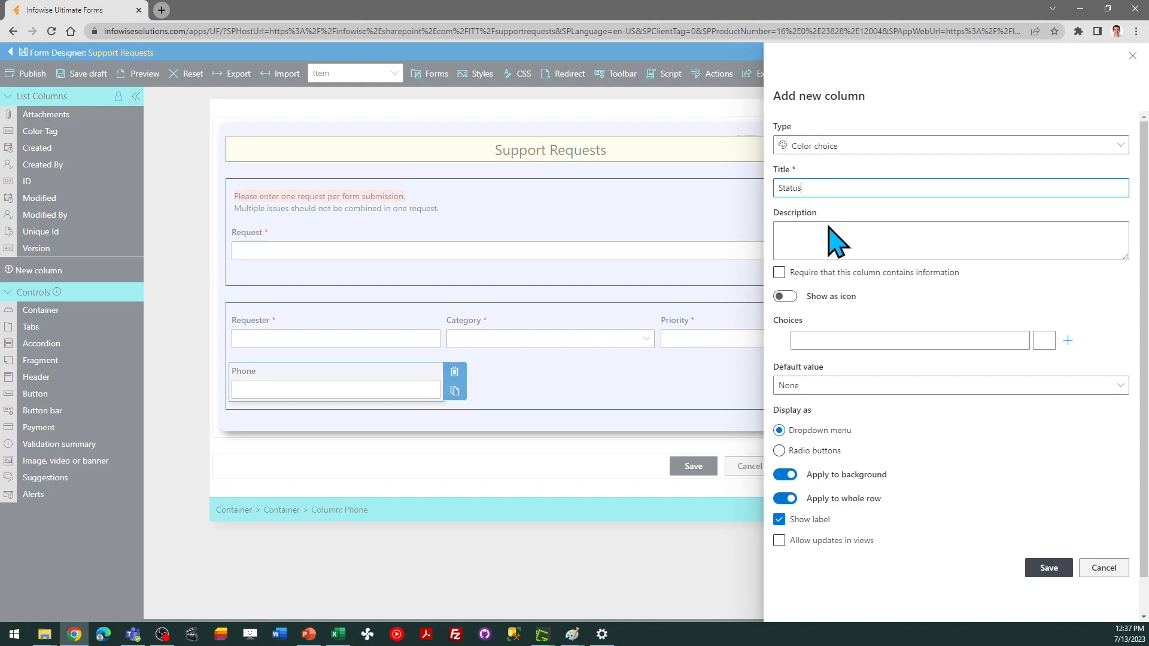
pyautogui.click(780, 272)
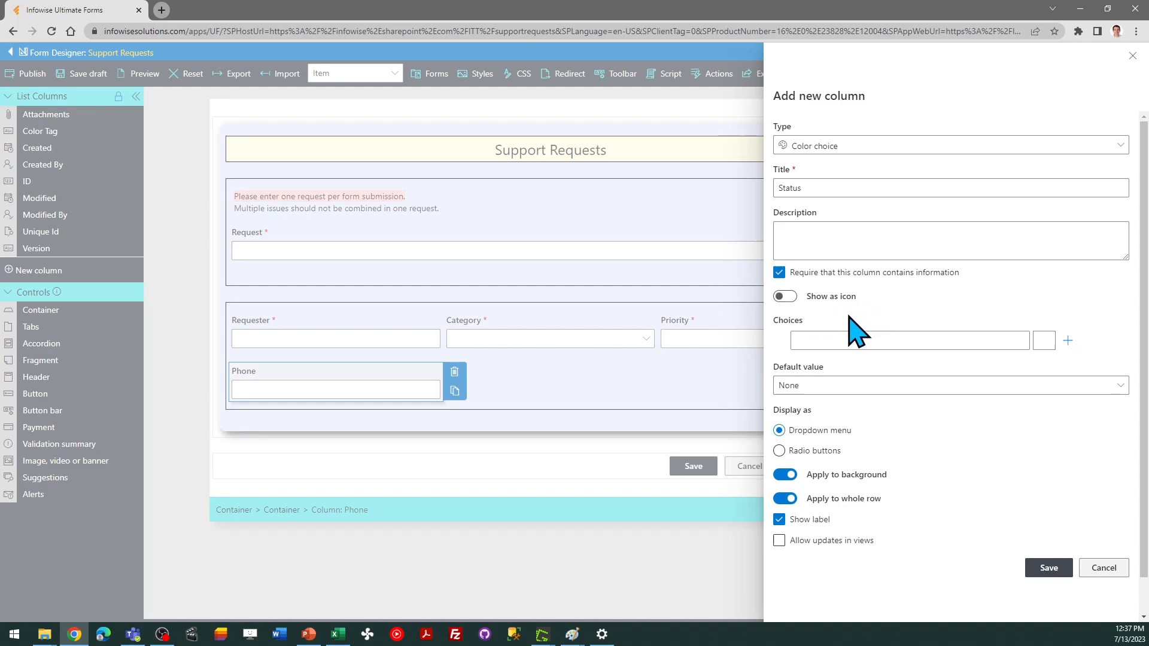
# Add the choices 1 Requested, 2 In Progress, 3 Hold, 4 Complete and 5 Canceled to the Status column
pyautogui.click(839, 341)
pyautogui.write('1 Requested')
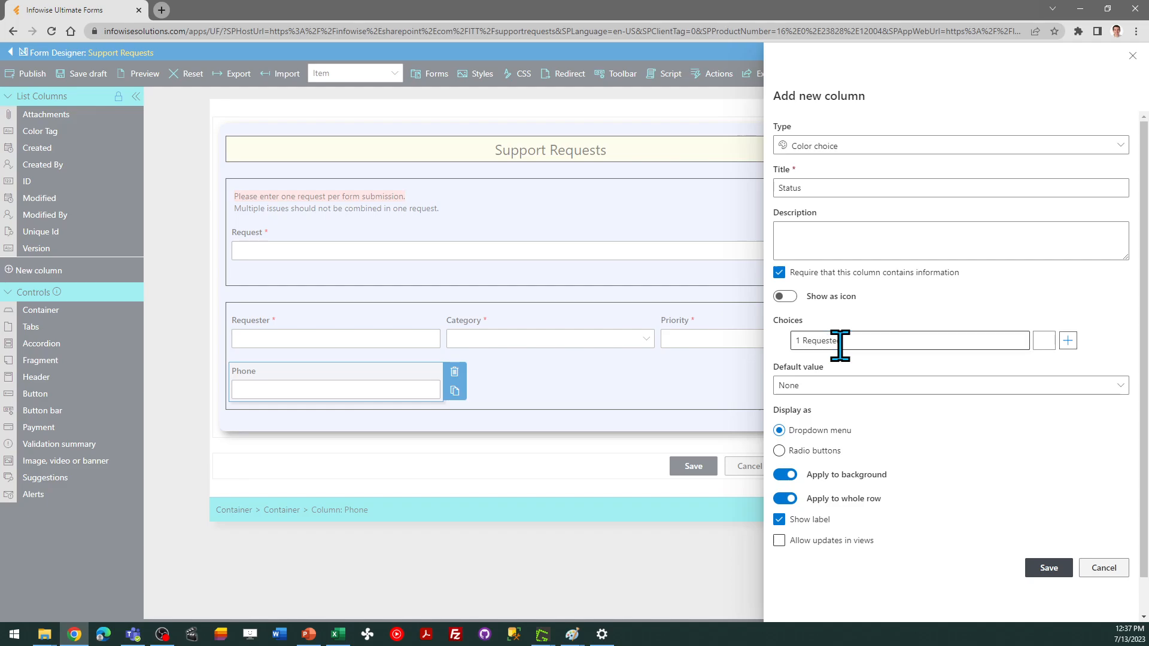
pyautogui.click(1067, 341)
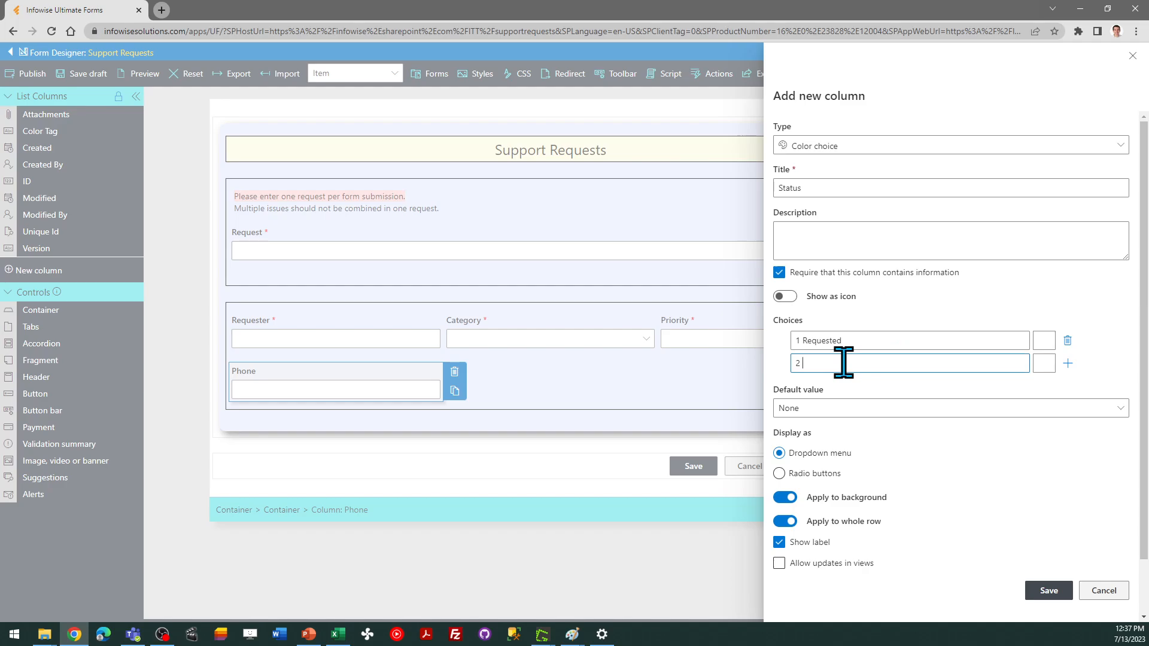
pyautogui.write('2 In Progress')
pyautogui.click(1068, 363)
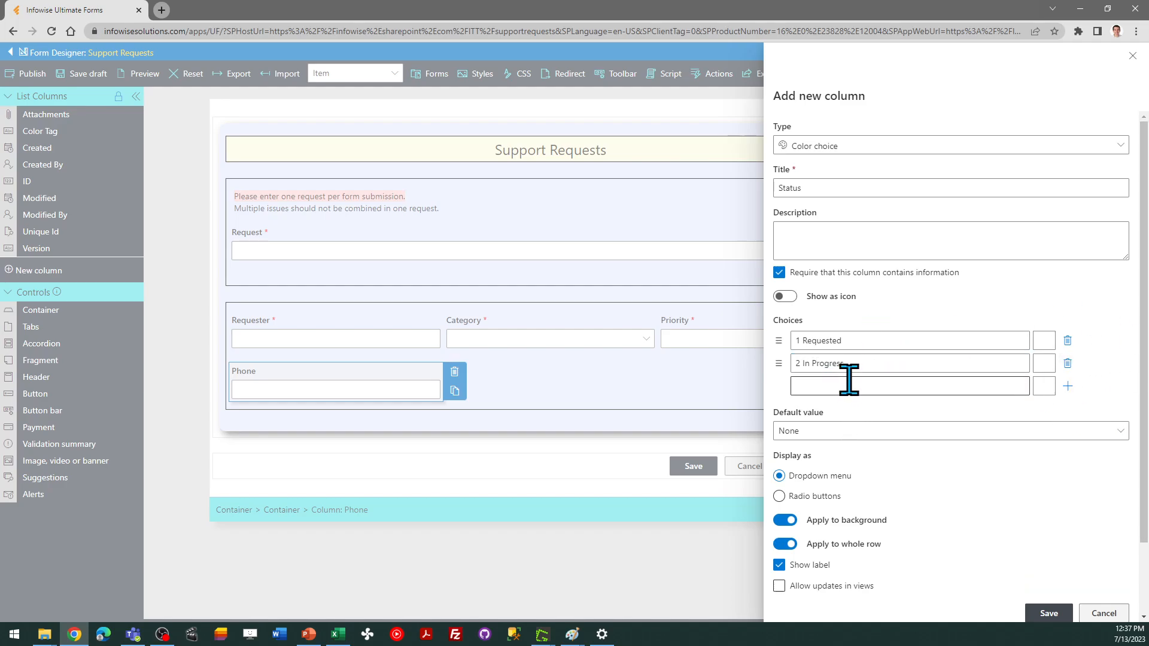
pyautogui.click(855, 386)
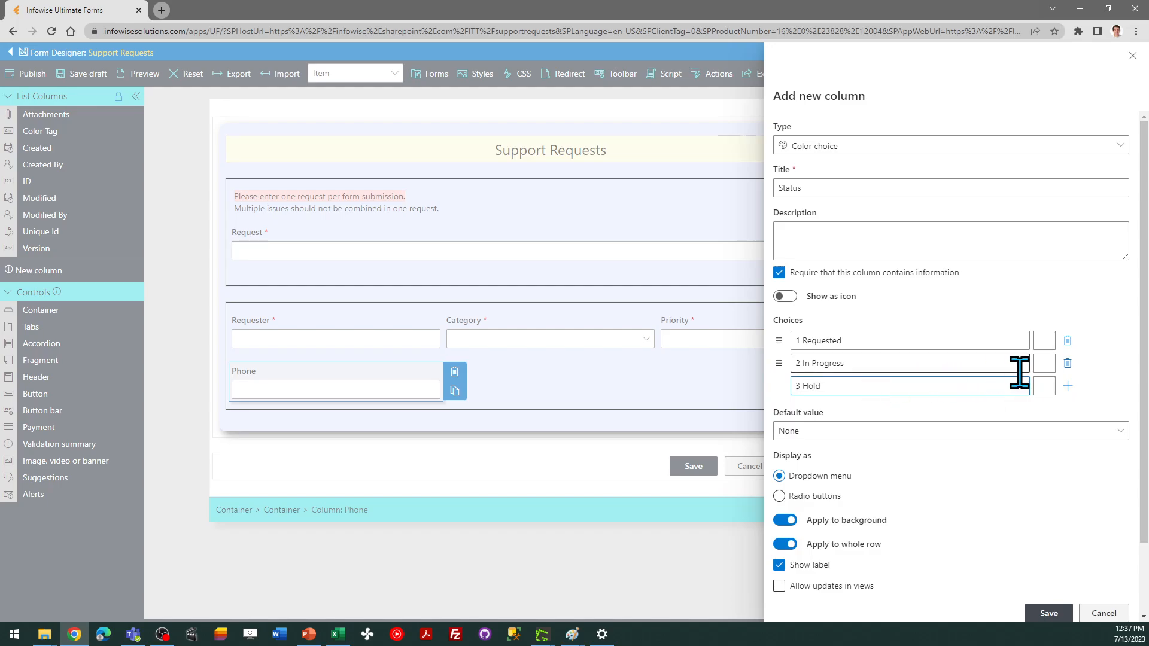
pyautogui.click(1068, 386)
pyautogui.click(852, 409)
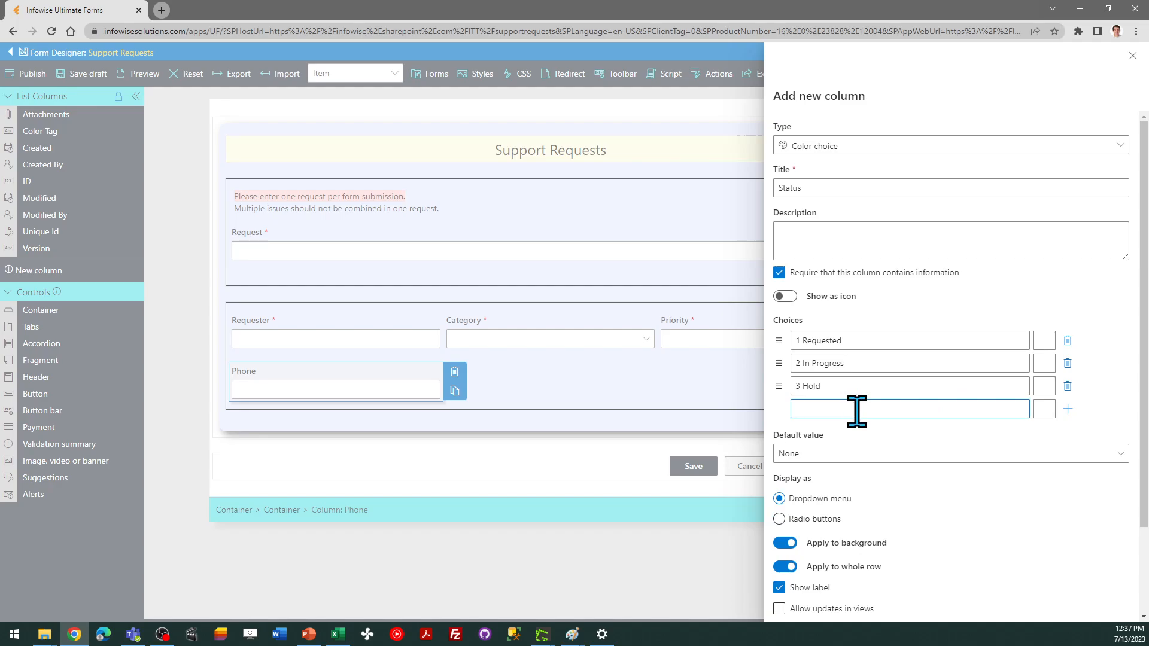
pyautogui.write('4 Complete')
pyautogui.click(1068, 409)
pyautogui.click(858, 432)
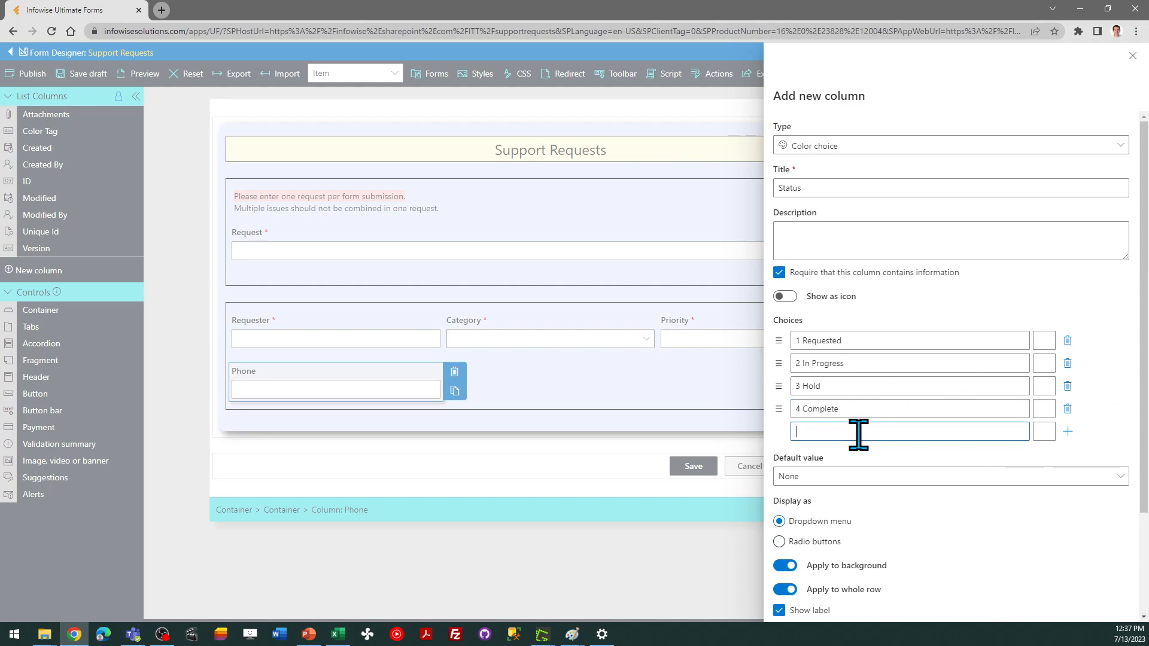
pyautogui.write('5 Canceled')
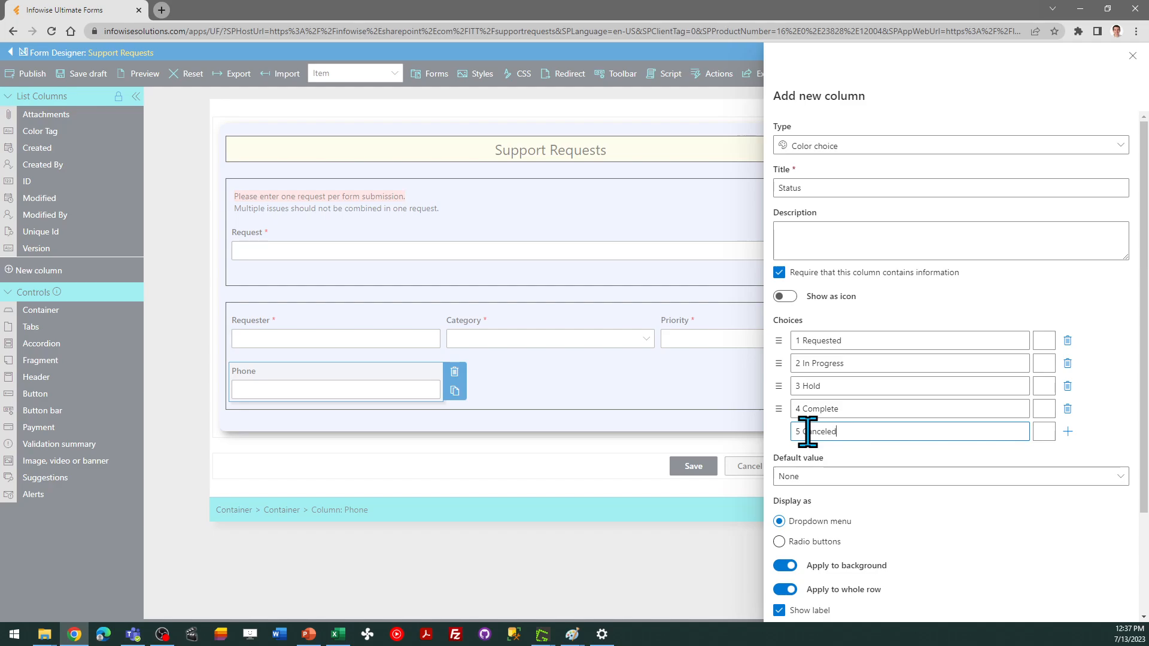
# Give 1 Requested a pale blue (e8faff), 2 In Progress a pale orange and 3 Hold a pale pink color
pyautogui.click(1041, 343)
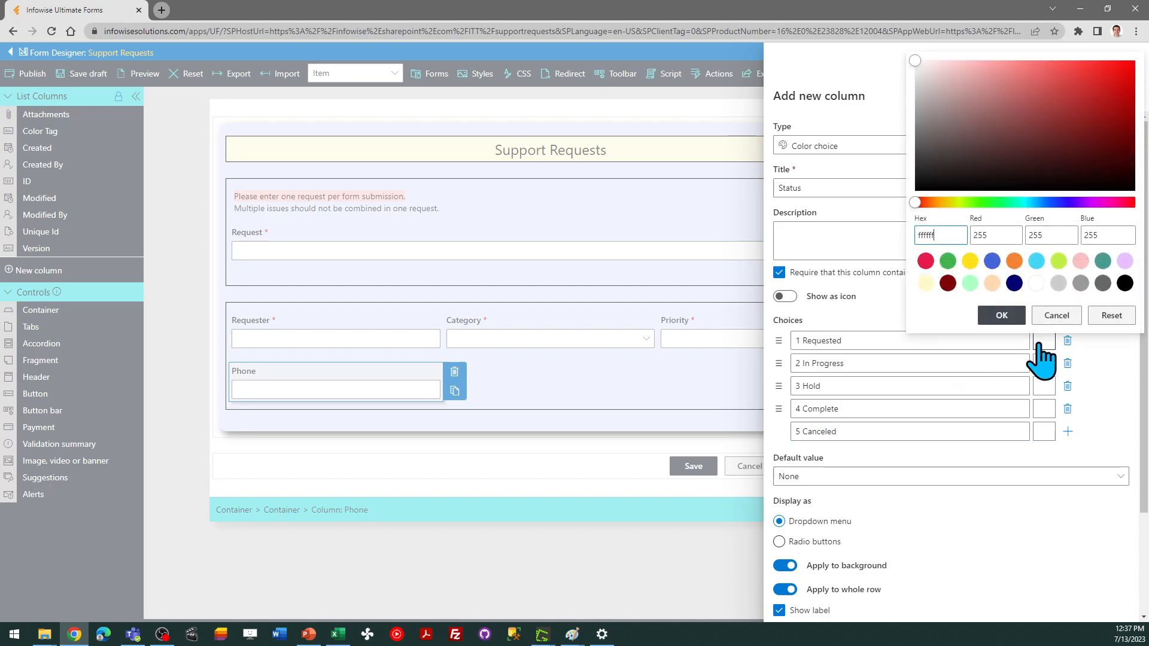
pyautogui.click(1036, 261)
pyautogui.moveTo(1076, 70); pyautogui.dragTo(936, 62)
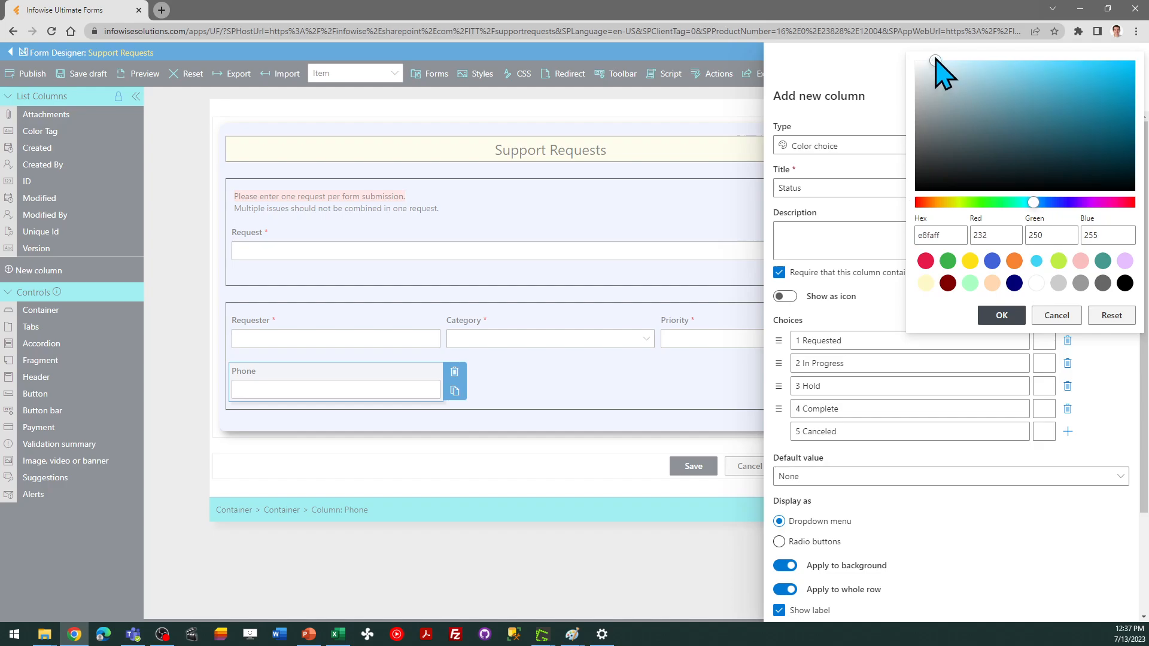
pyautogui.click(1004, 315)
pyautogui.click(1044, 364)
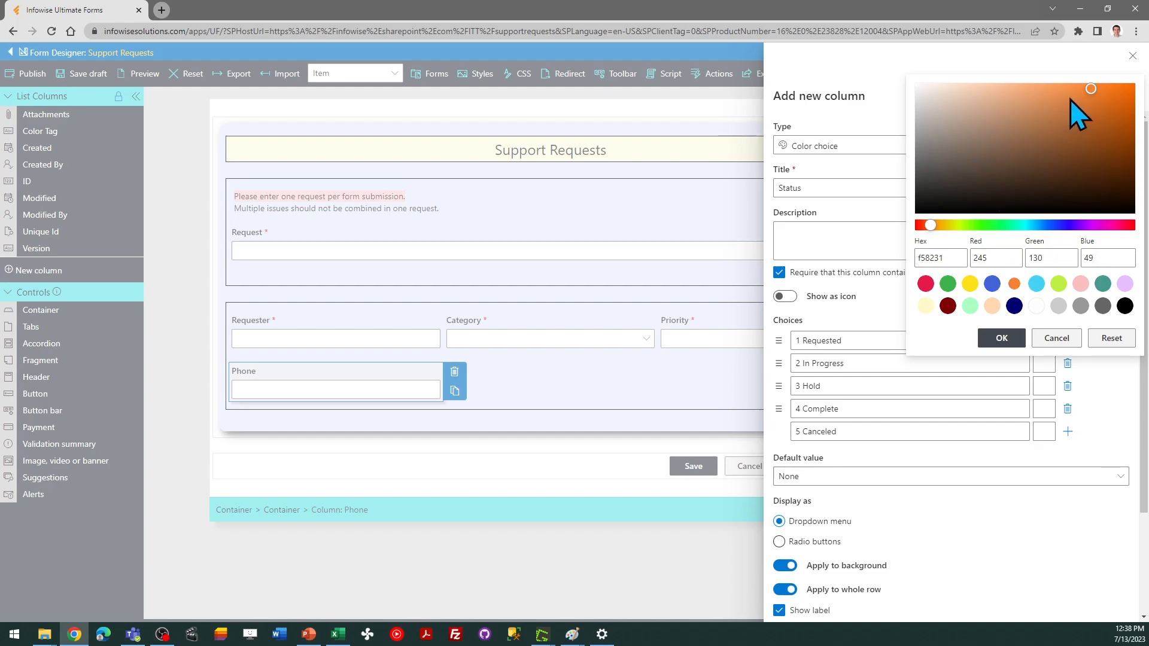
pyautogui.moveTo(1091, 88); pyautogui.dragTo(951, 83)
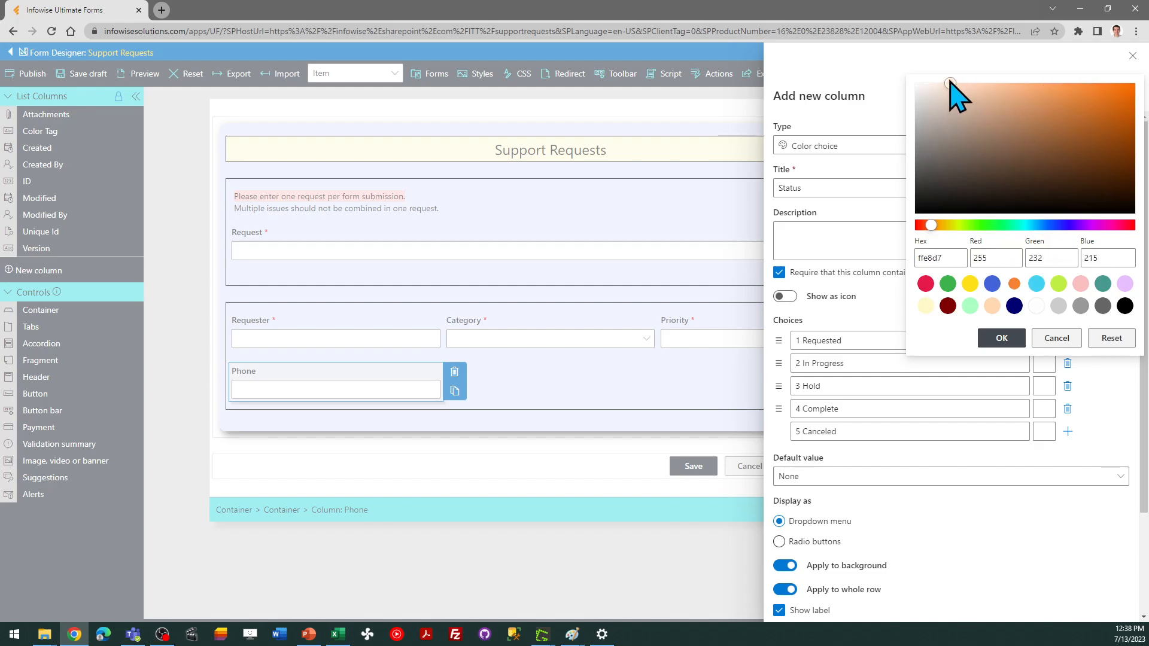
pyautogui.click(1001, 338)
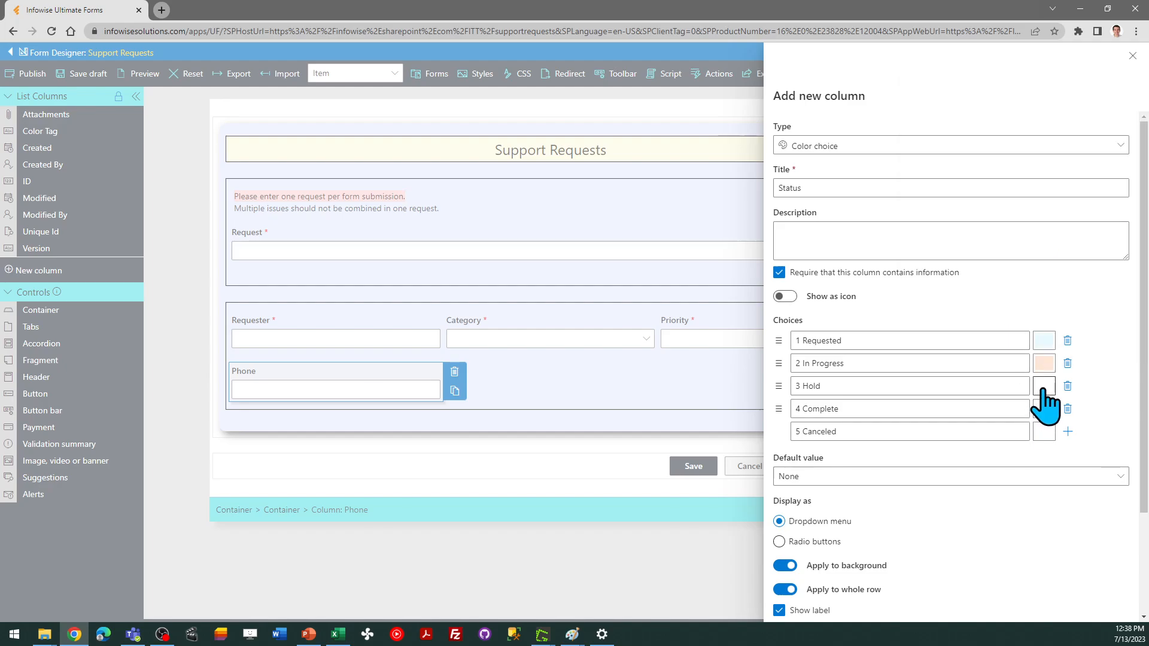
pyautogui.click(1043, 388)
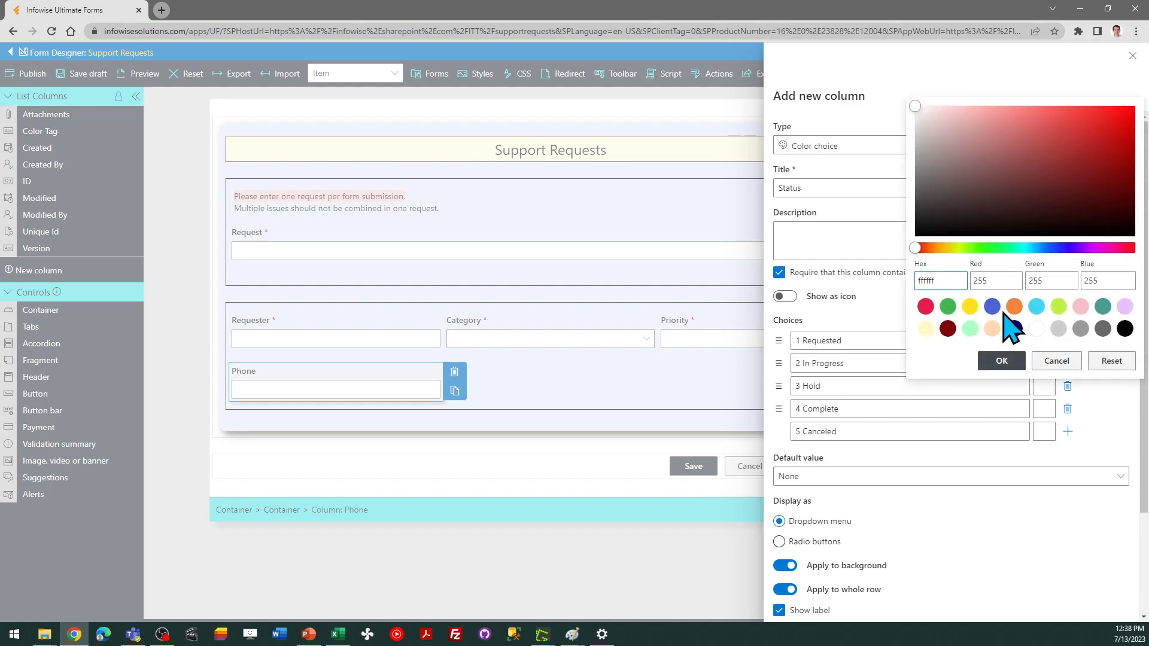
pyautogui.click(1081, 307)
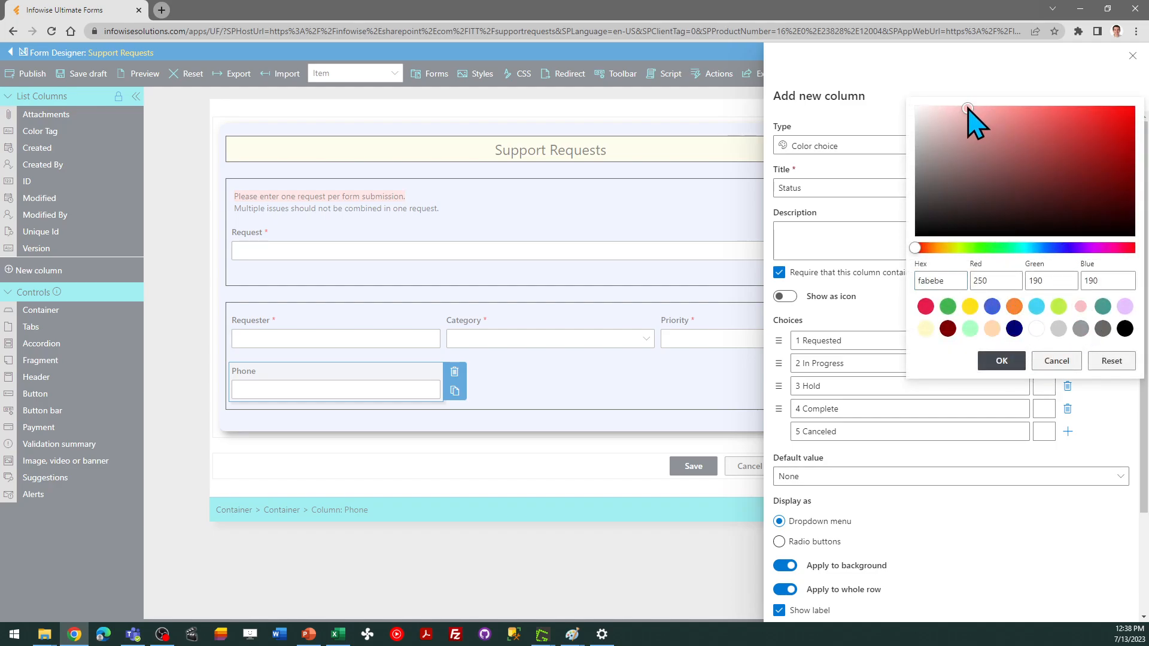
pyautogui.moveTo(968, 108); pyautogui.dragTo(936, 107)
pyautogui.click(1002, 362)
# Give 4 Complete a pale green (ddfde1) and 5 Canceled a light gray color
pyautogui.click(1041, 409)
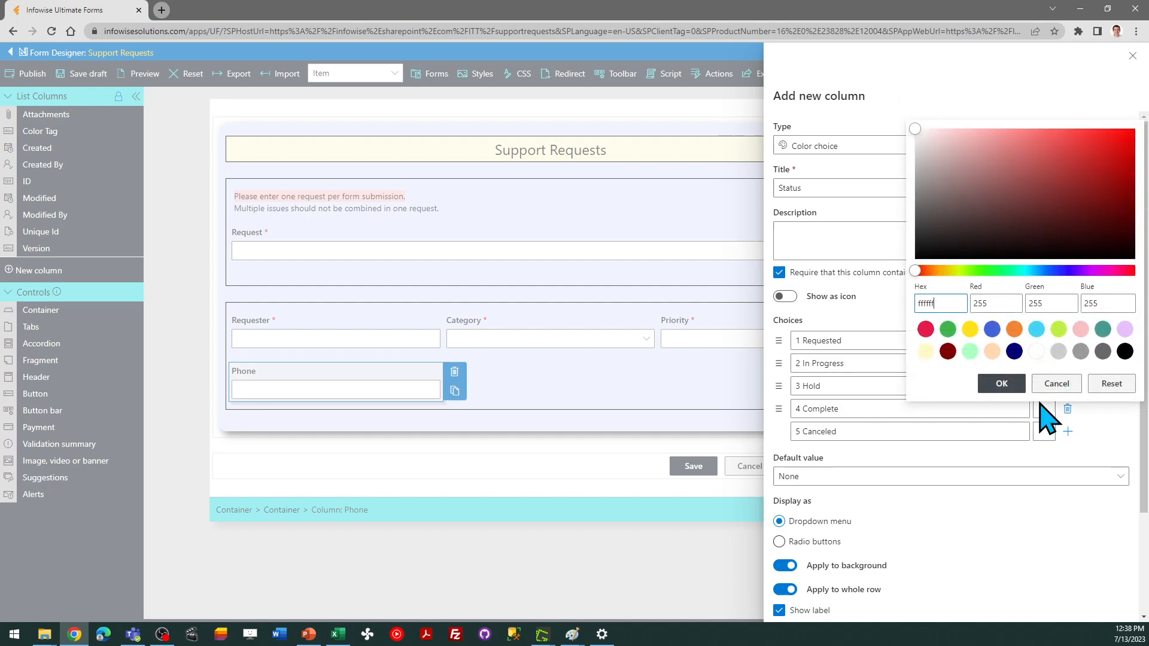
pyautogui.click(947, 328)
pyautogui.moveTo(1060, 170); pyautogui.dragTo(943, 130)
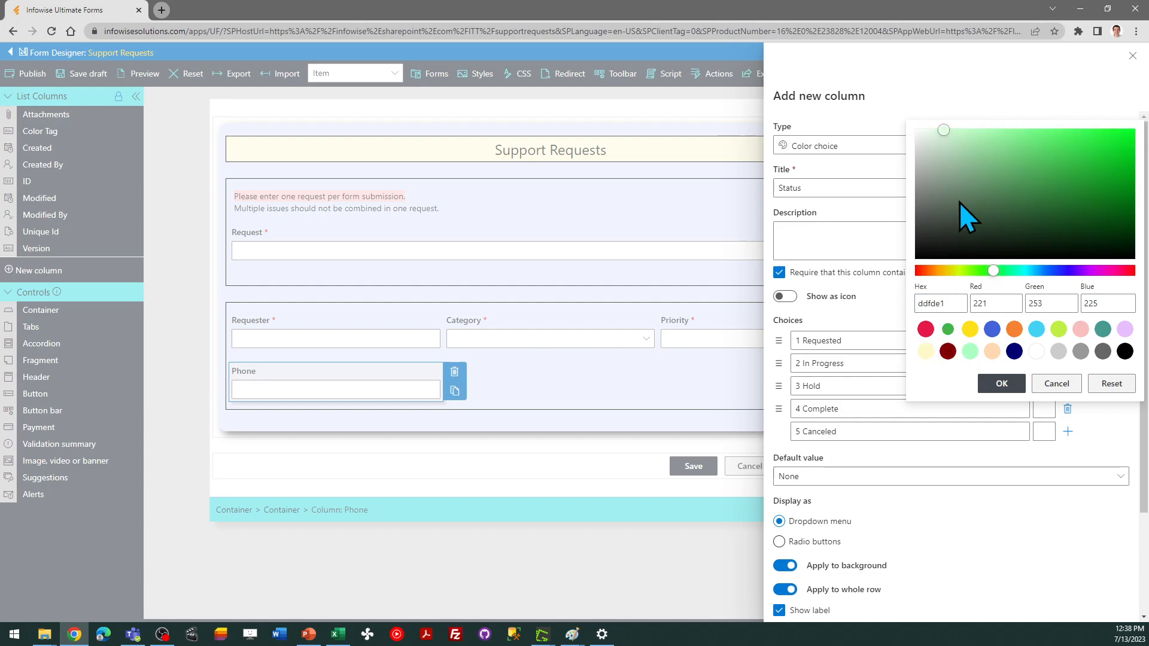
pyautogui.click(1001, 383)
pyautogui.click(1044, 432)
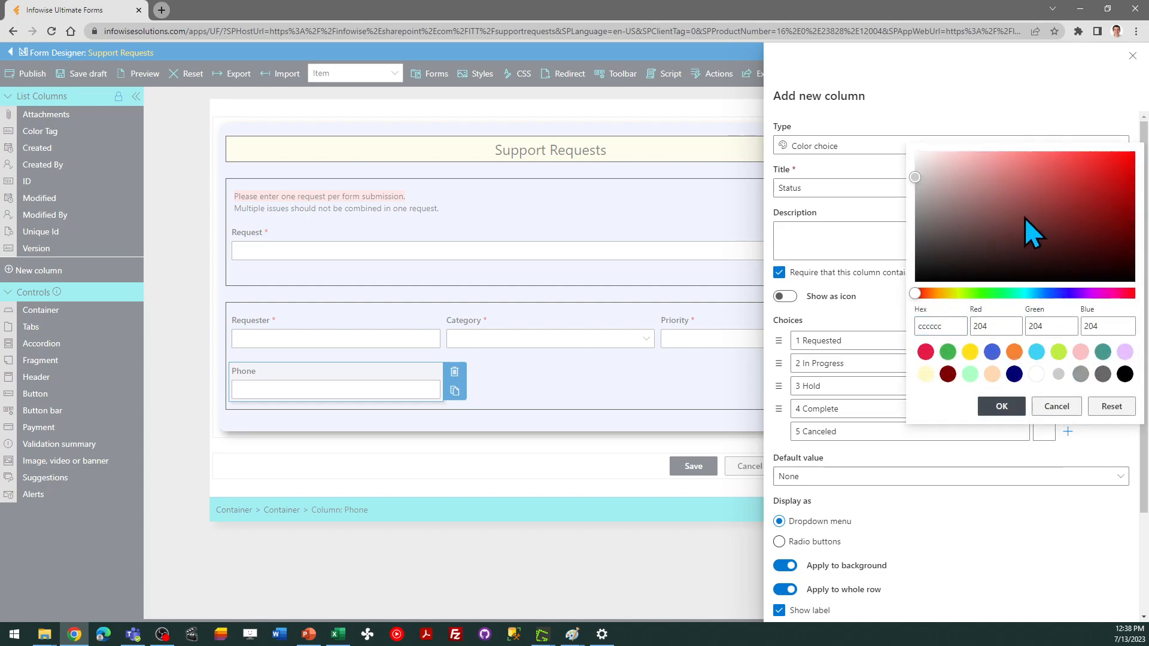
pyautogui.moveTo(917, 179); pyautogui.dragTo(915, 161)
pyautogui.click(998, 409)
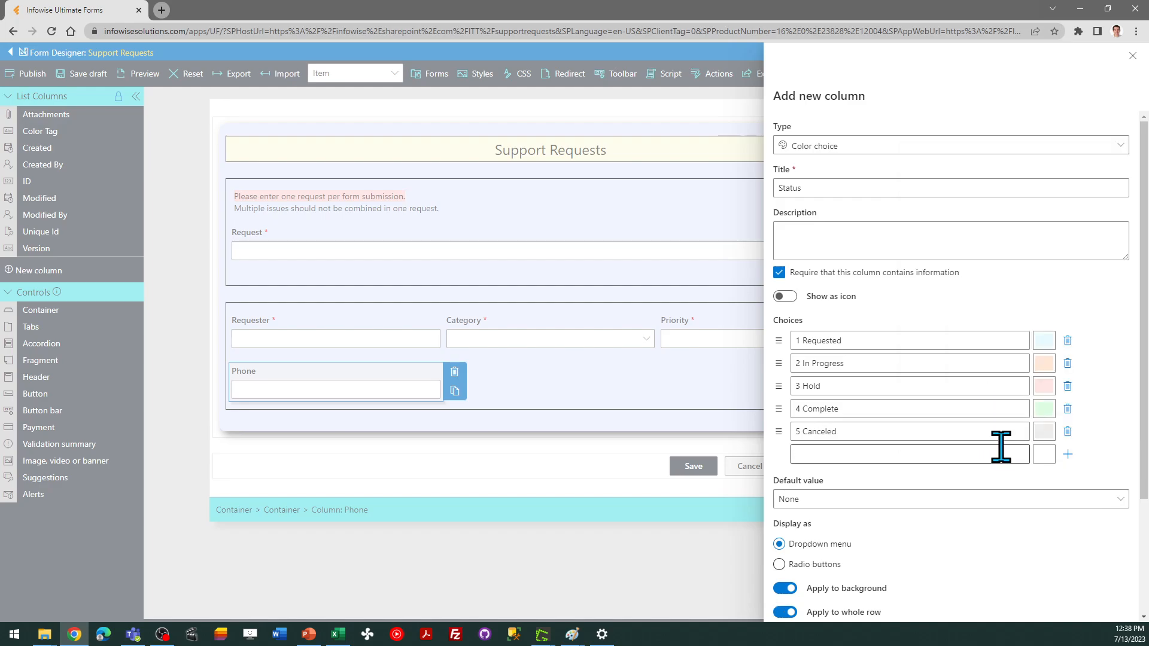
# Set the Status default value to 1 Requested, turn off Apply to whole row and save the column
pyautogui.click(859, 502)
pyautogui.click(825, 393)
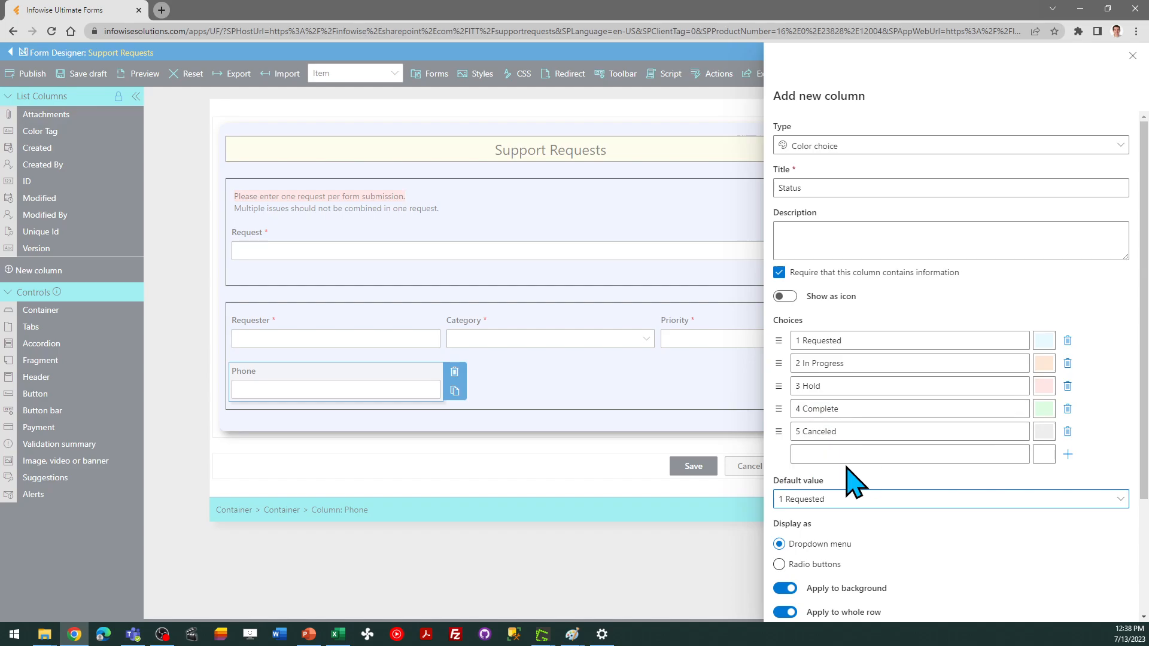
pyautogui.click(783, 613)
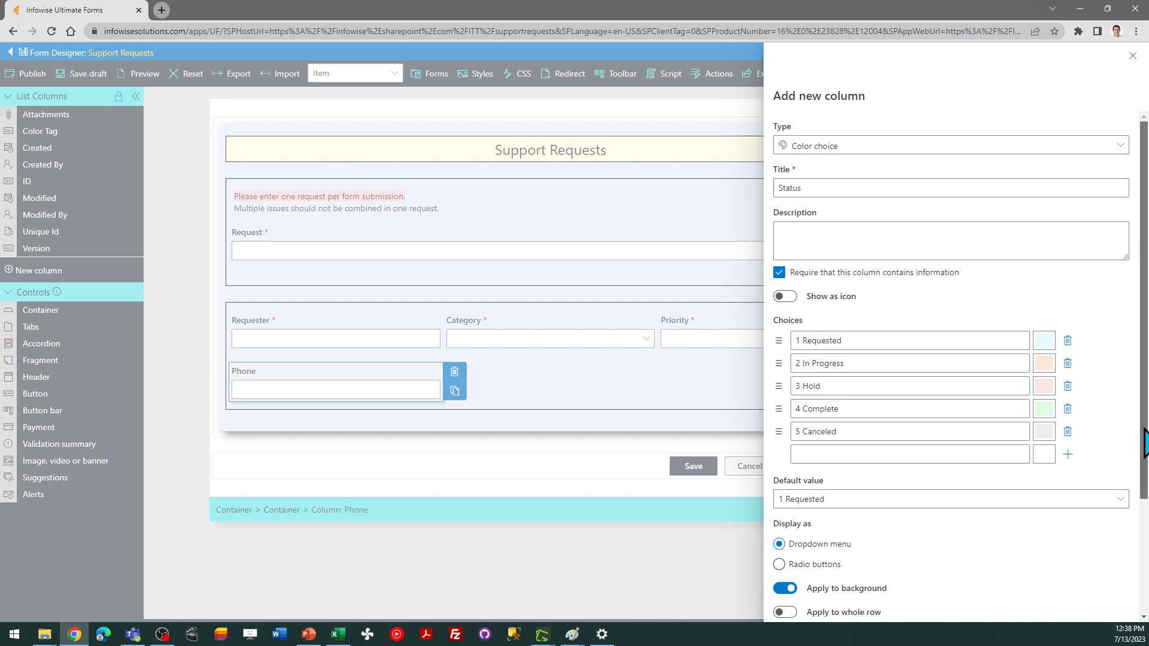
pyautogui.moveTo(1145, 443); pyautogui.dragTo(1145, 523)
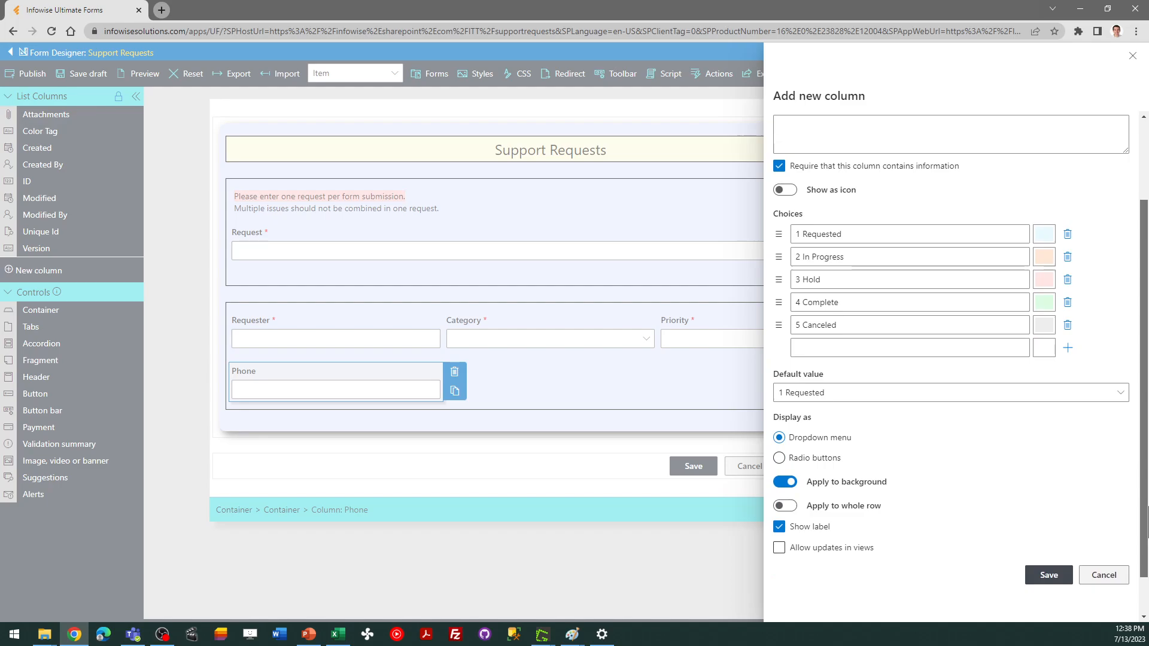
pyautogui.click(1060, 576)
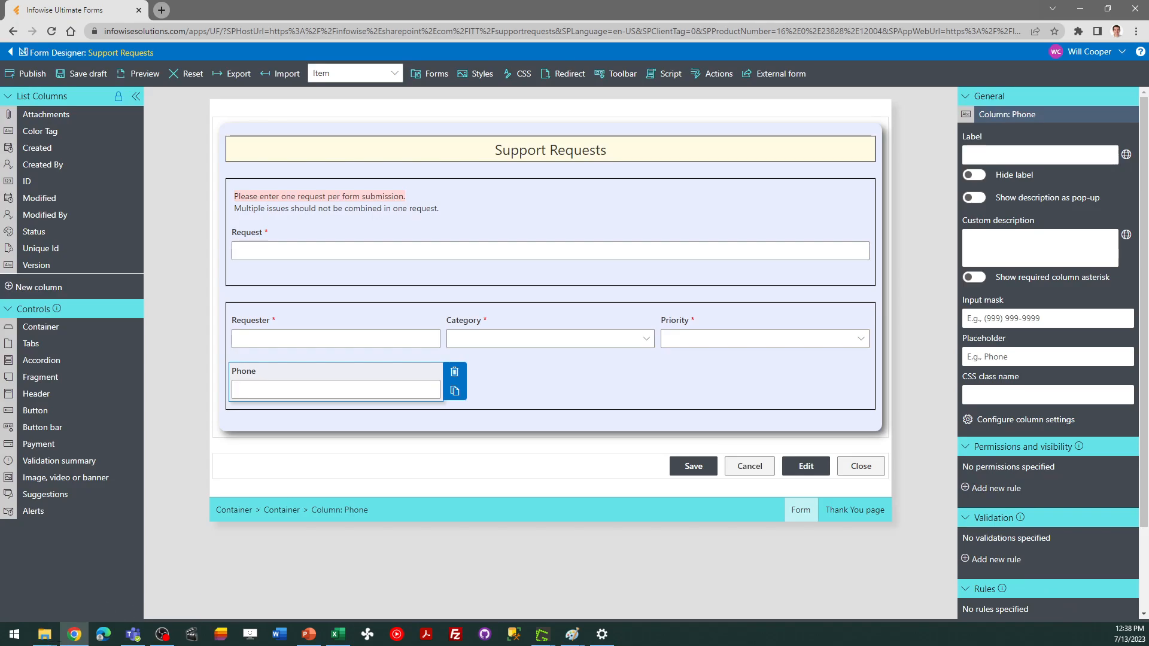
# Place the Status column beside Phone in the lower container's second column
pyautogui.hotkey('alt', 'Tab')
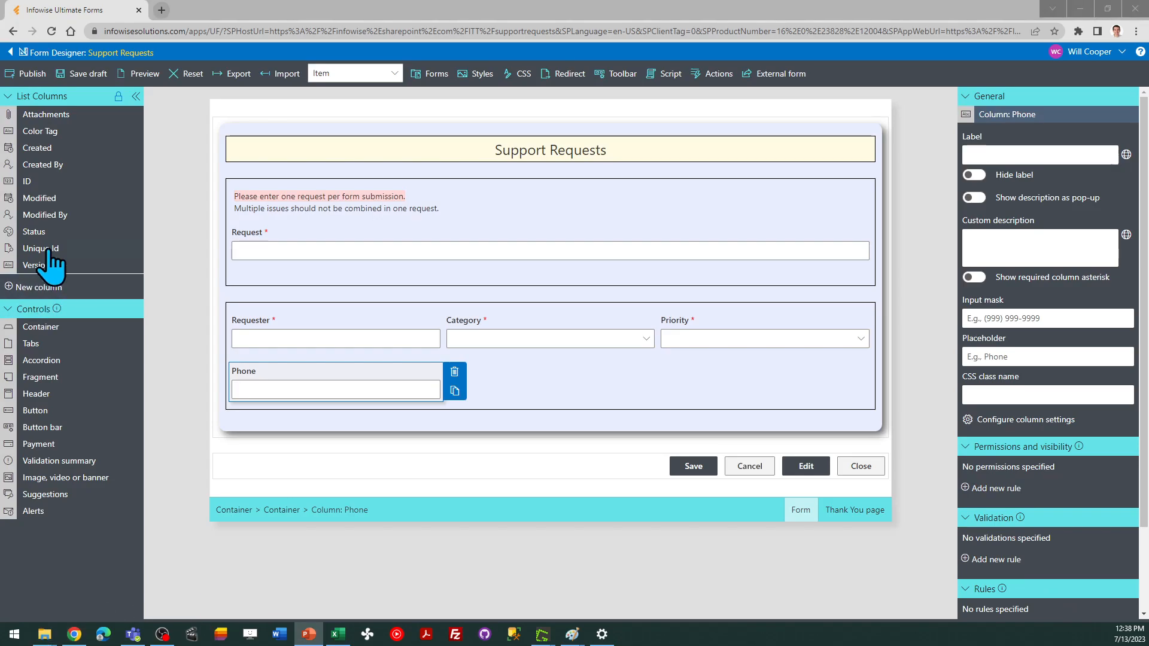
pyautogui.moveTo(42, 232); pyautogui.dragTo(541, 389)
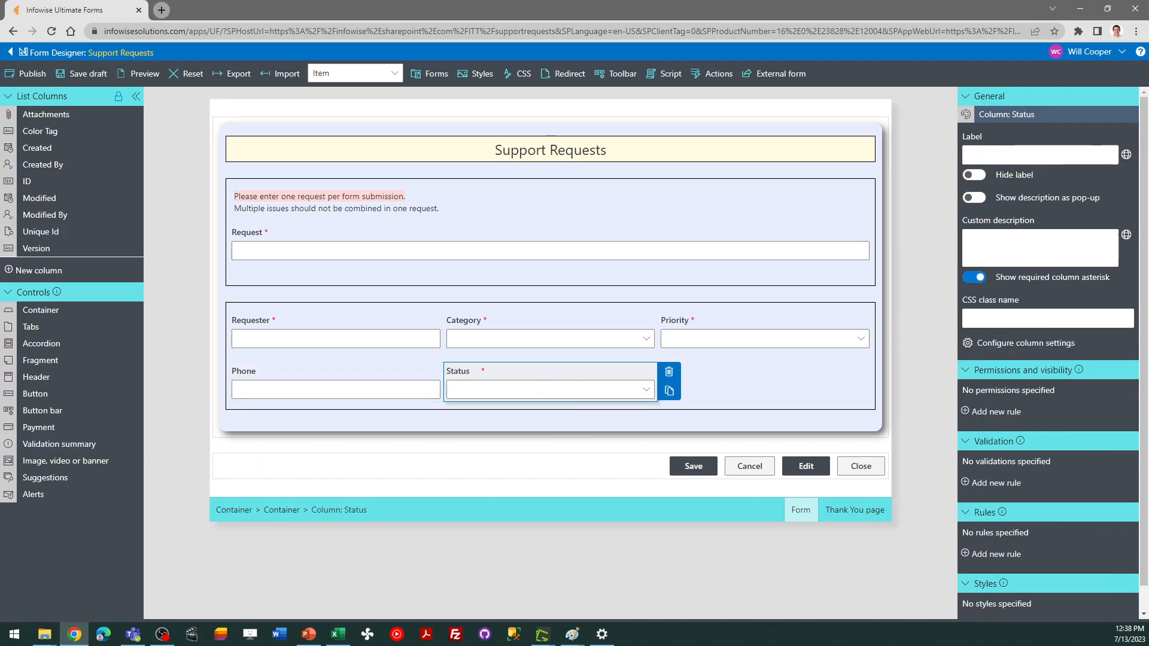
pyautogui.hotkey('alt', 'Tab')
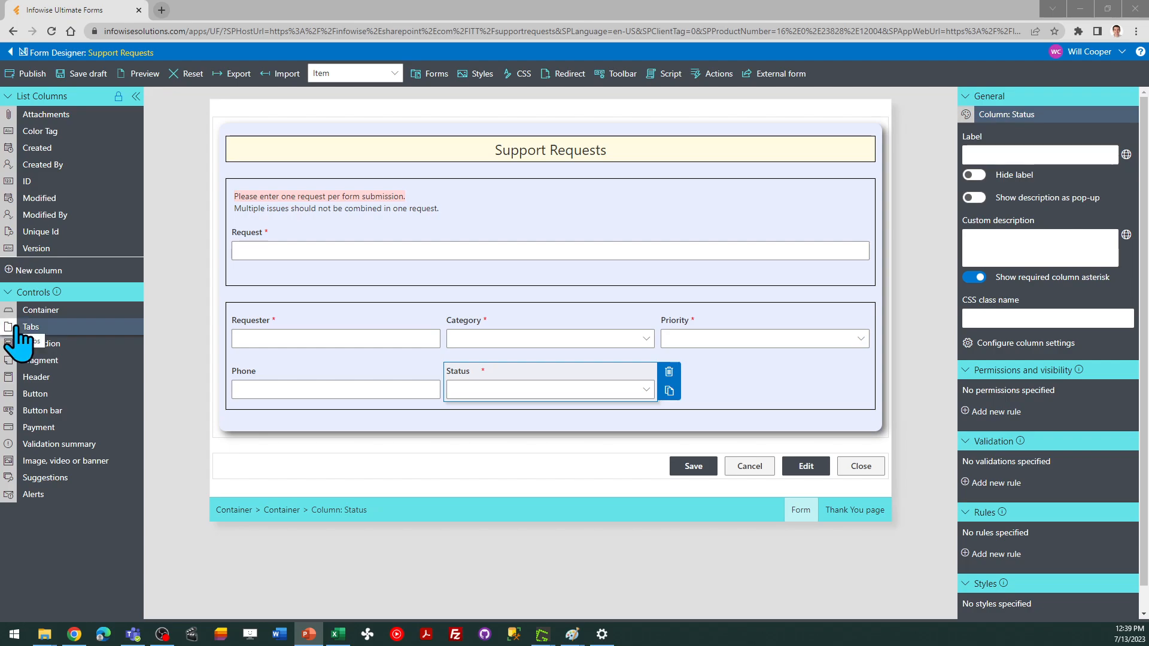
# Edit the upper container's Style 1 to use 10px padding and save the style
pyautogui.click(288, 272)
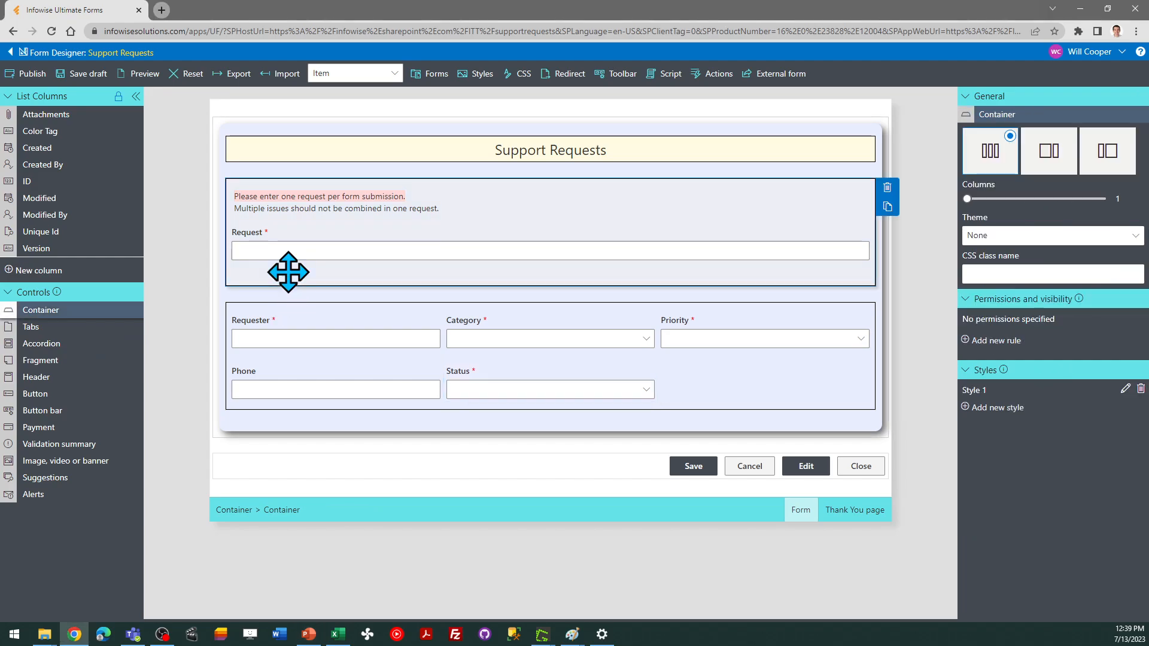
pyautogui.click(1126, 388)
pyautogui.click(588, 289)
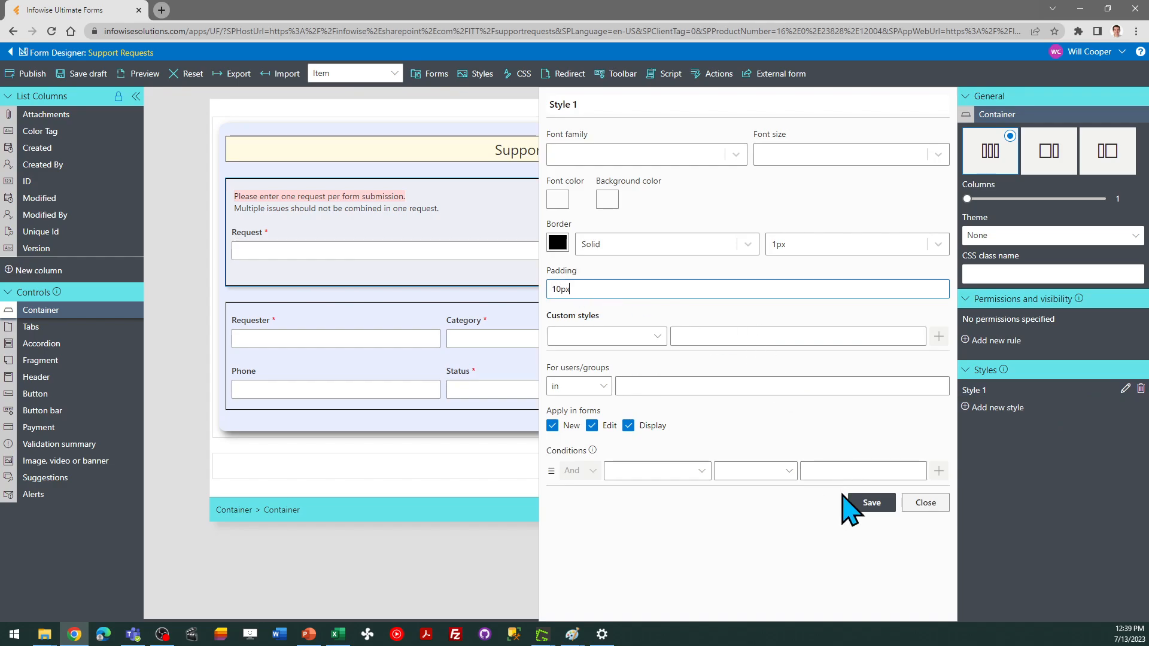
pyautogui.click(869, 502)
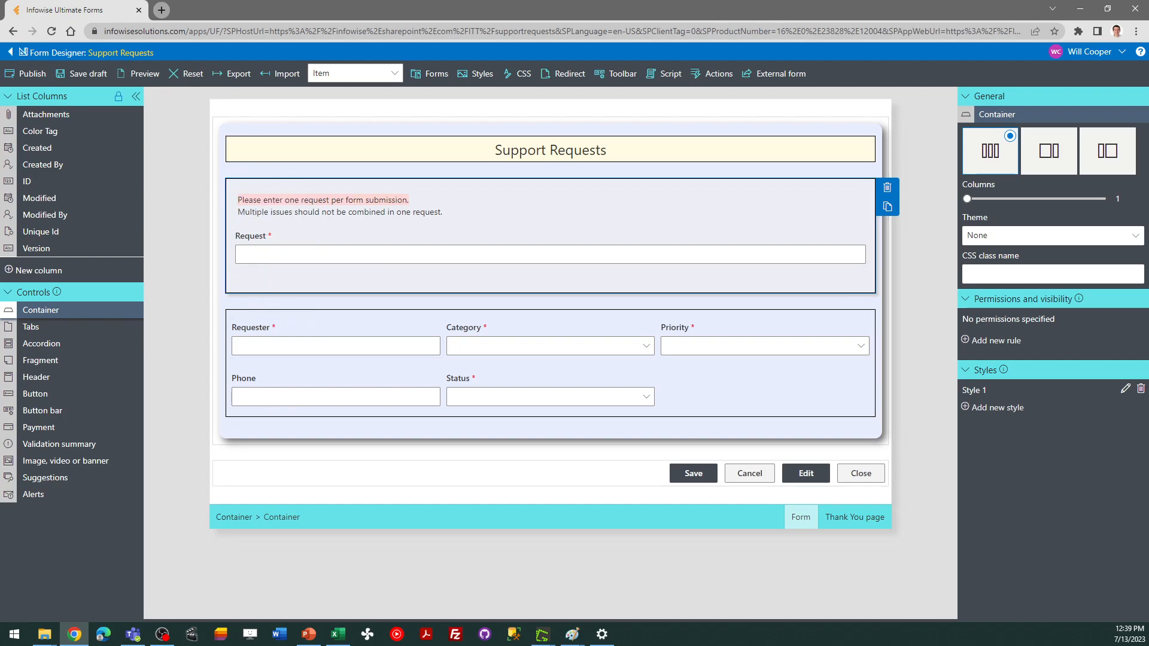
pyautogui.hotkey('alt', 'Tab')
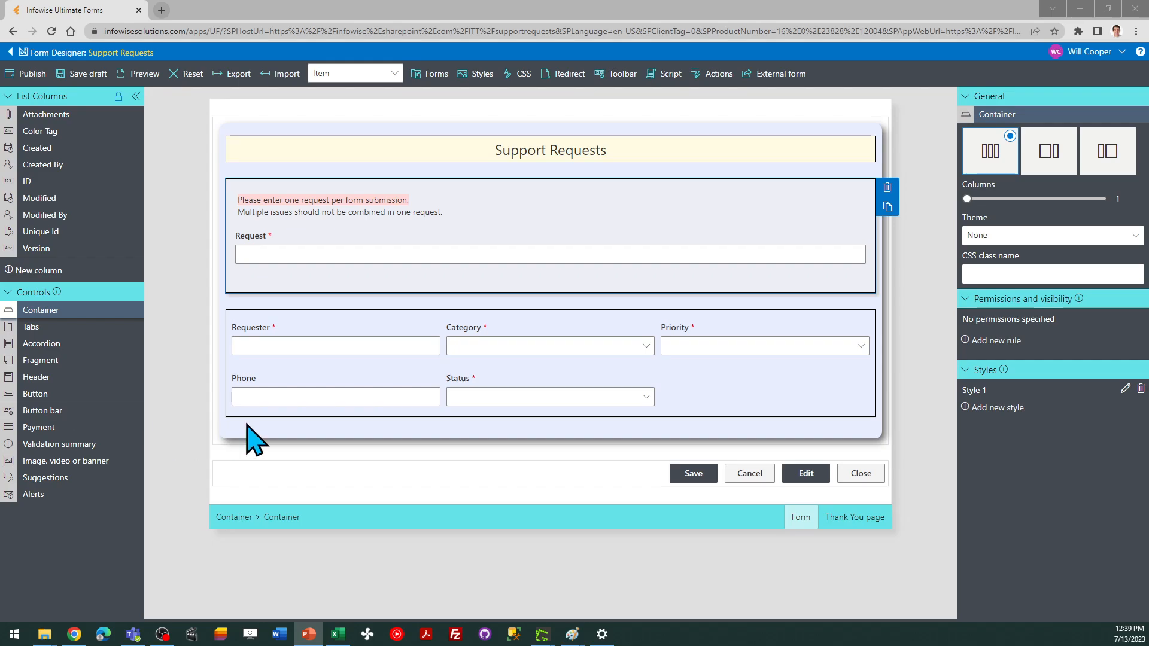
# Edit the lower three-column container's Style 1 to use 10px padding and save the style
pyautogui.click(744, 392)
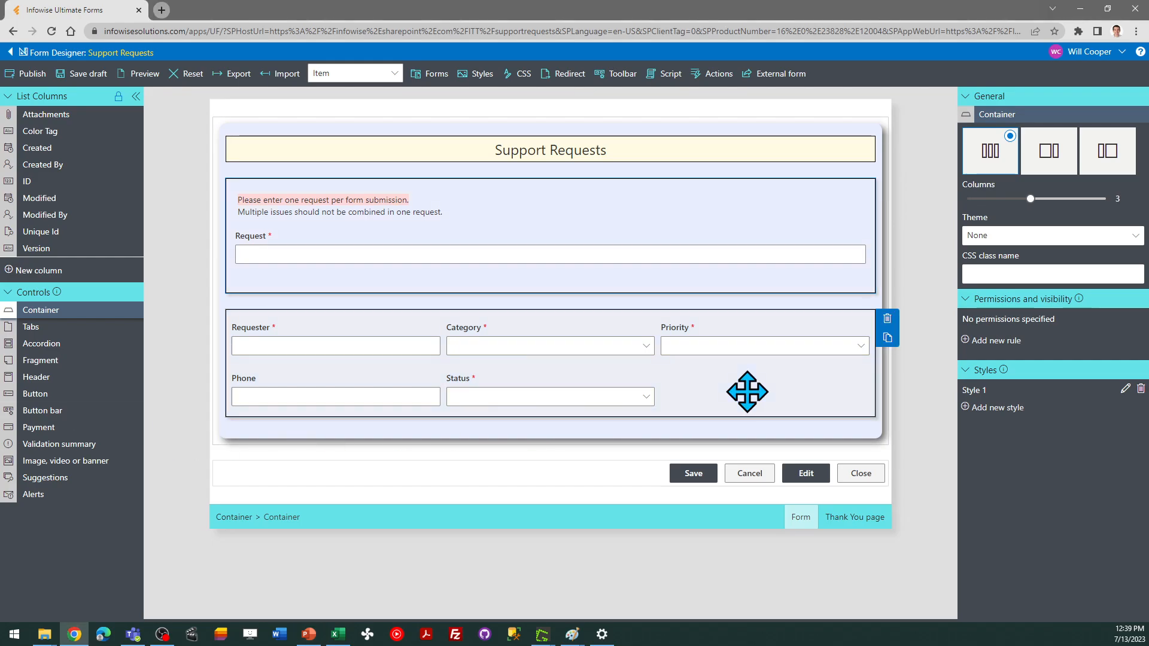
pyautogui.click(1125, 389)
pyautogui.click(591, 289)
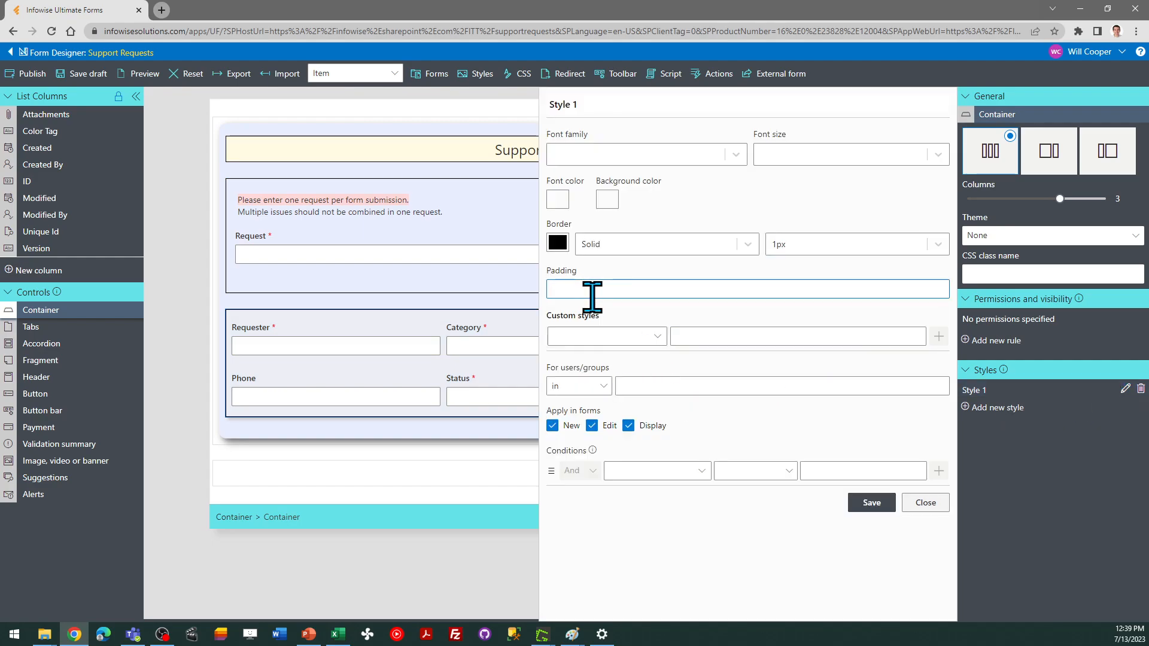
pyautogui.click(872, 501)
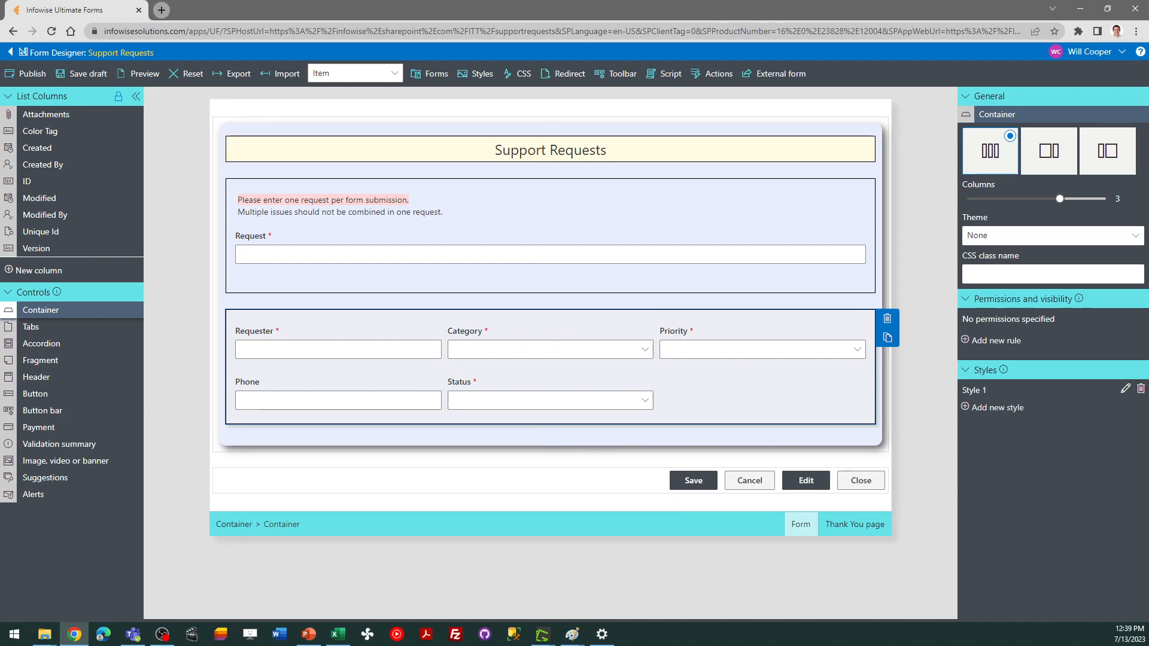
pyautogui.hotkey('alt', 'Tab')
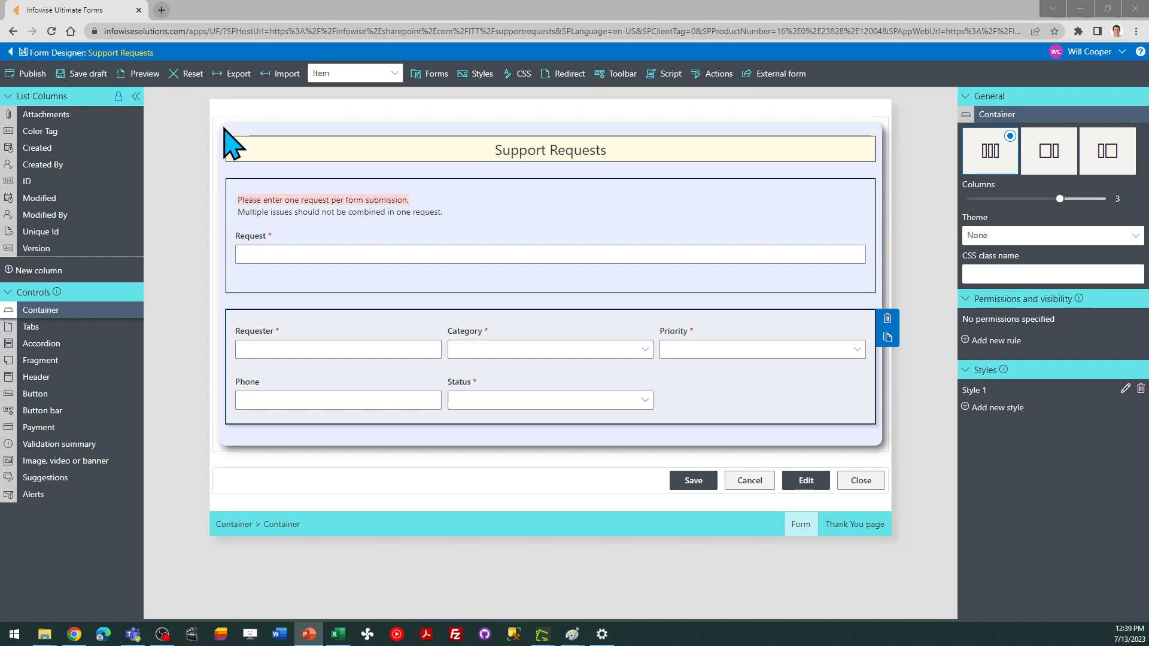
# Publish the form for all users and return to the Support Requests list
pyautogui.click(26, 73)
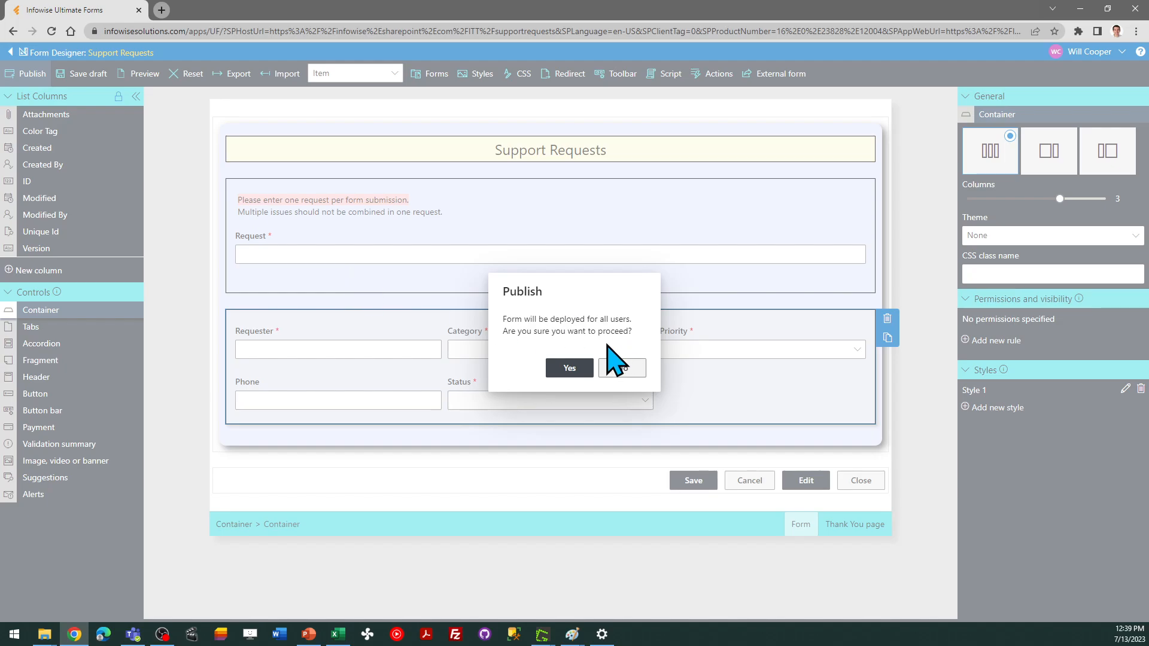
pyautogui.click(566, 367)
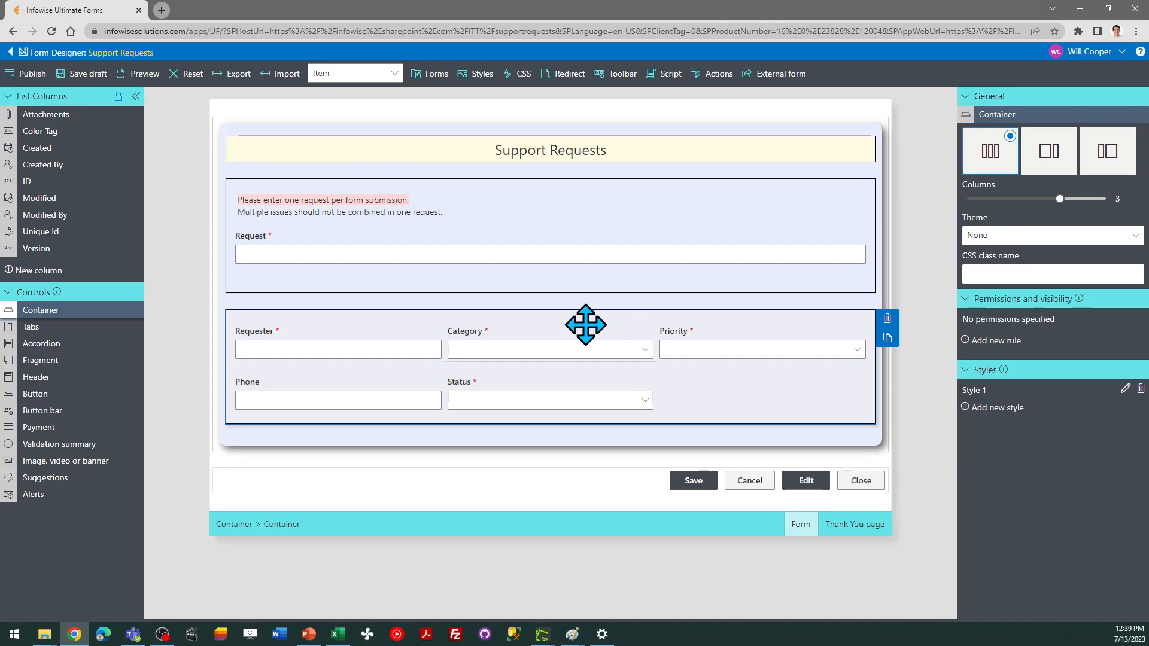
pyautogui.click(128, 53)
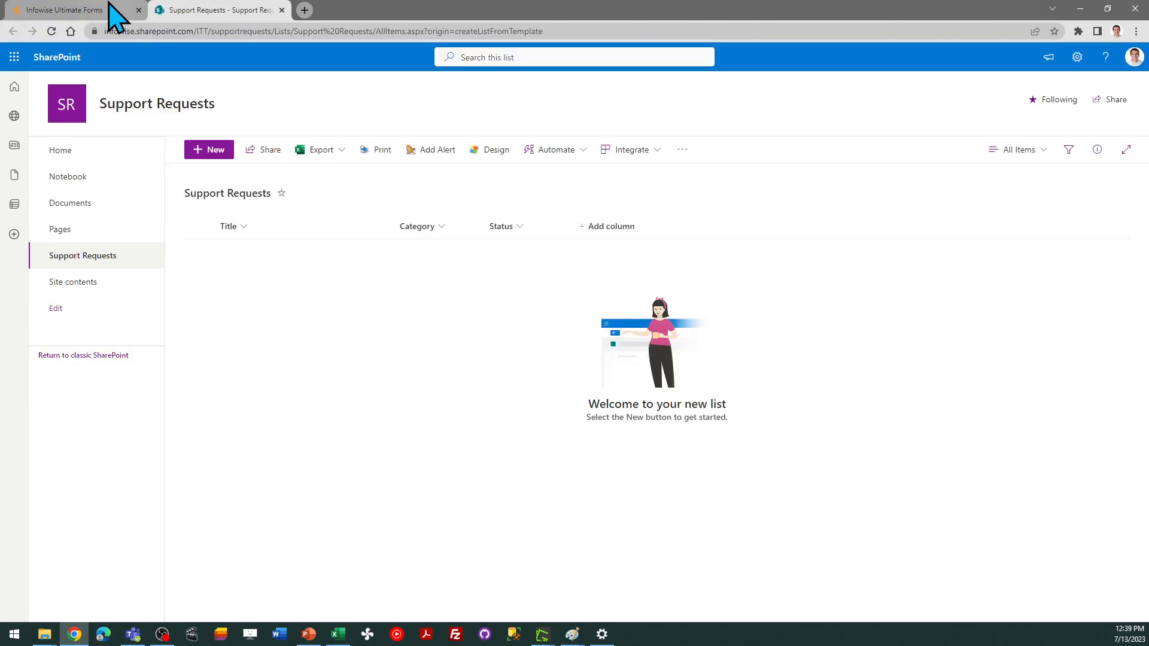
# Open a new item form and enter the request "Need Help with Outlook Emails"
pyautogui.click(219, 152)
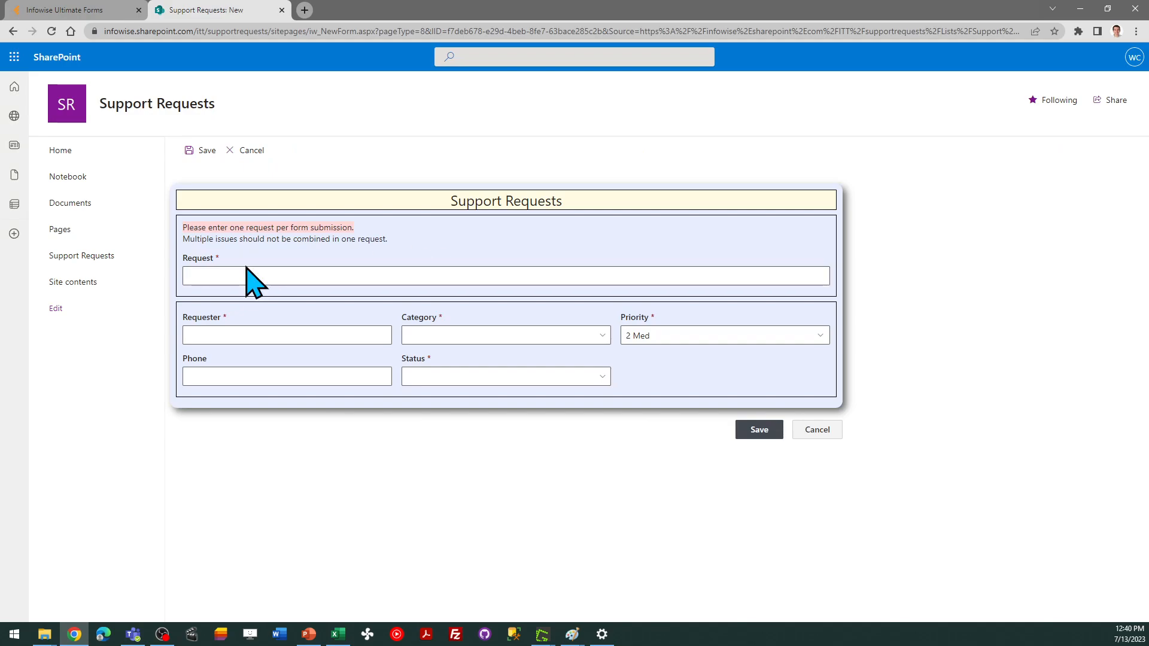
pyautogui.click(245, 270)
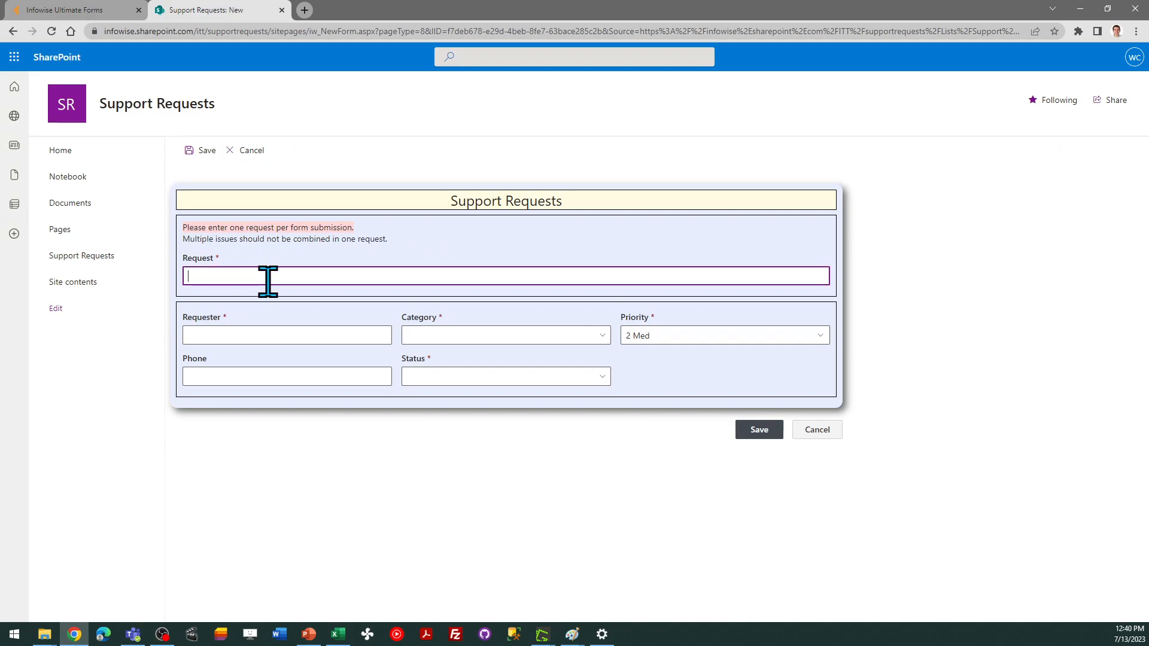
pyautogui.write('Need')
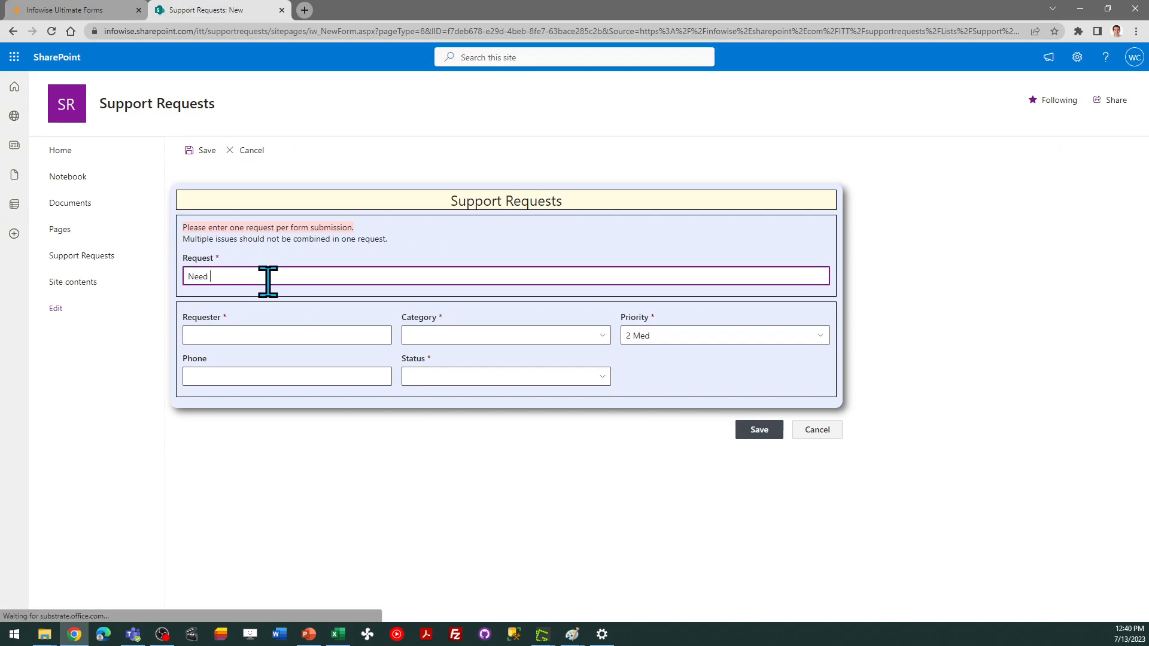
pyautogui.write(' Help with Outlook Emails')
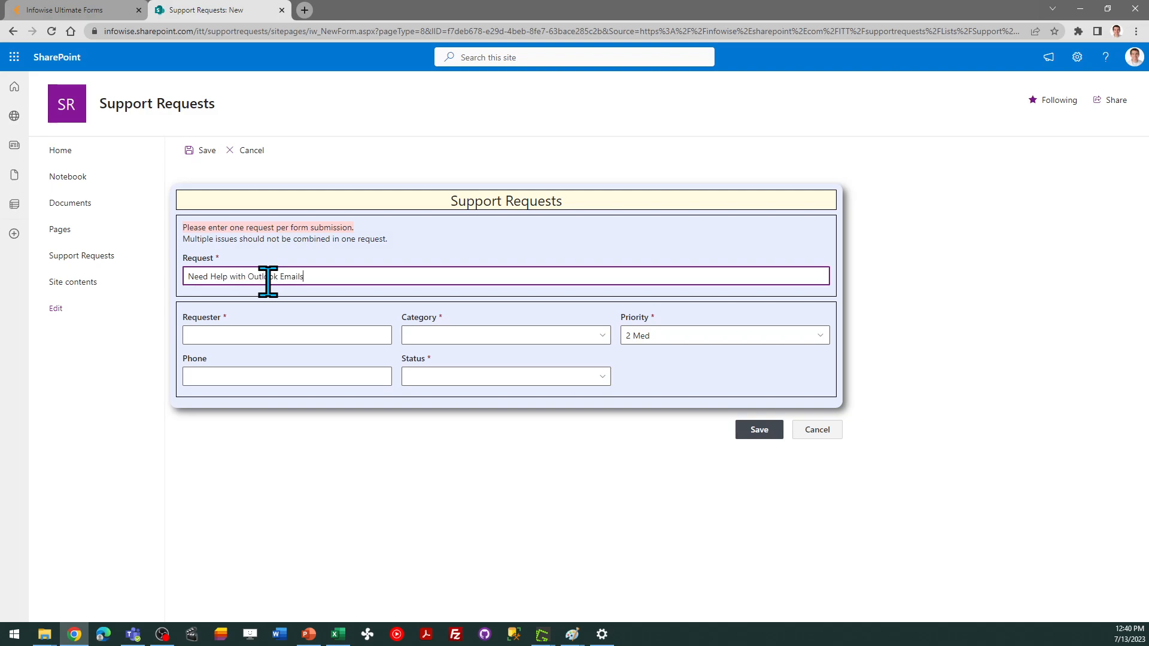
# Choose the current user as Requester and Feature Request as the Category
pyautogui.click(231, 335)
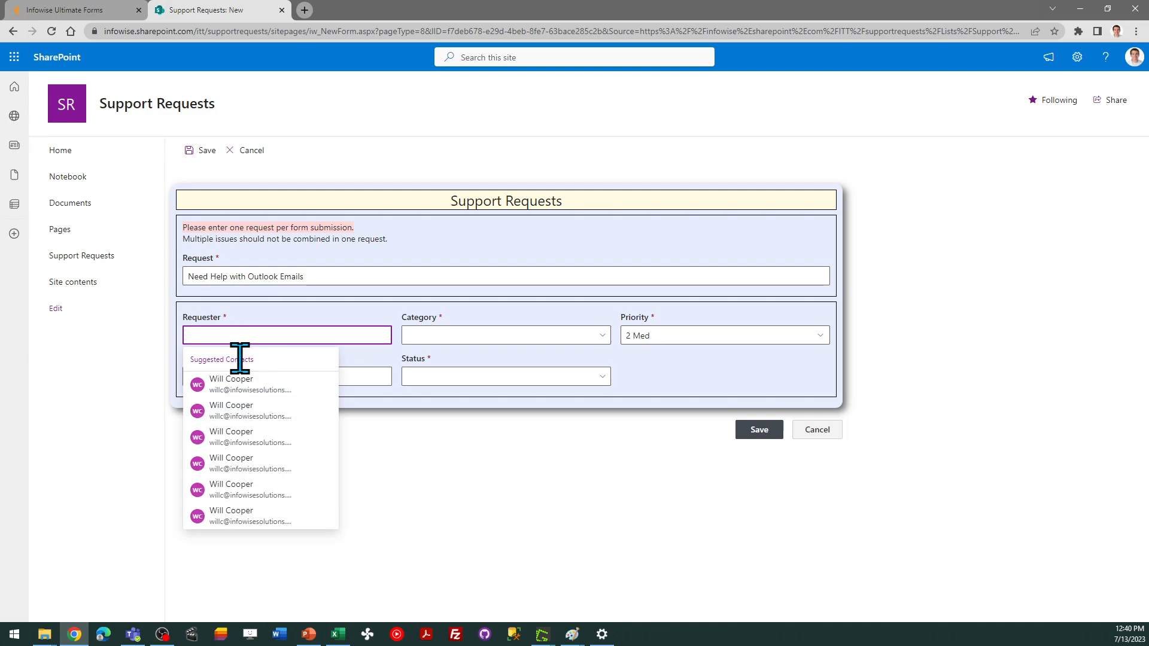
pyautogui.click(245, 382)
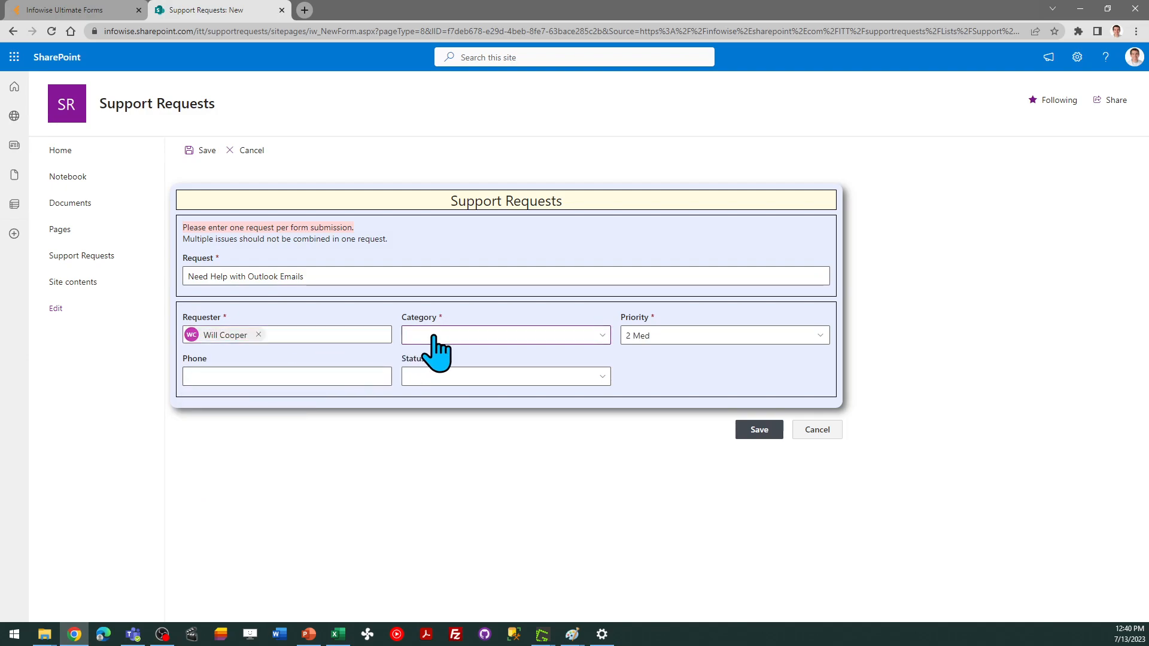
pyautogui.click(433, 335)
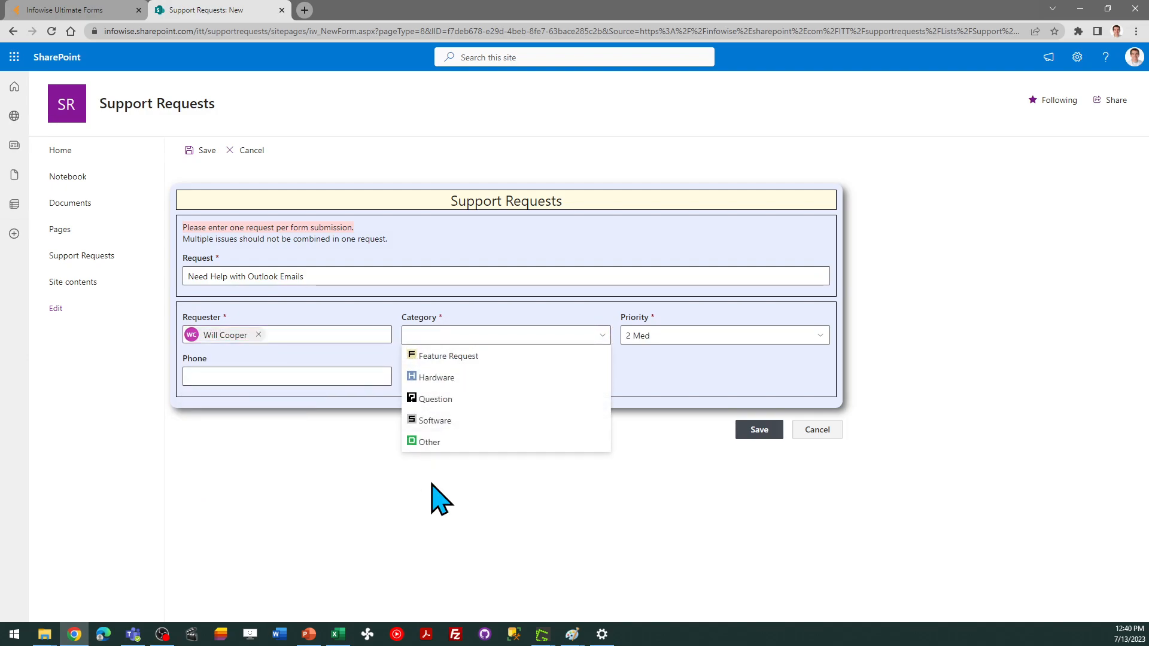
pyautogui.click(473, 356)
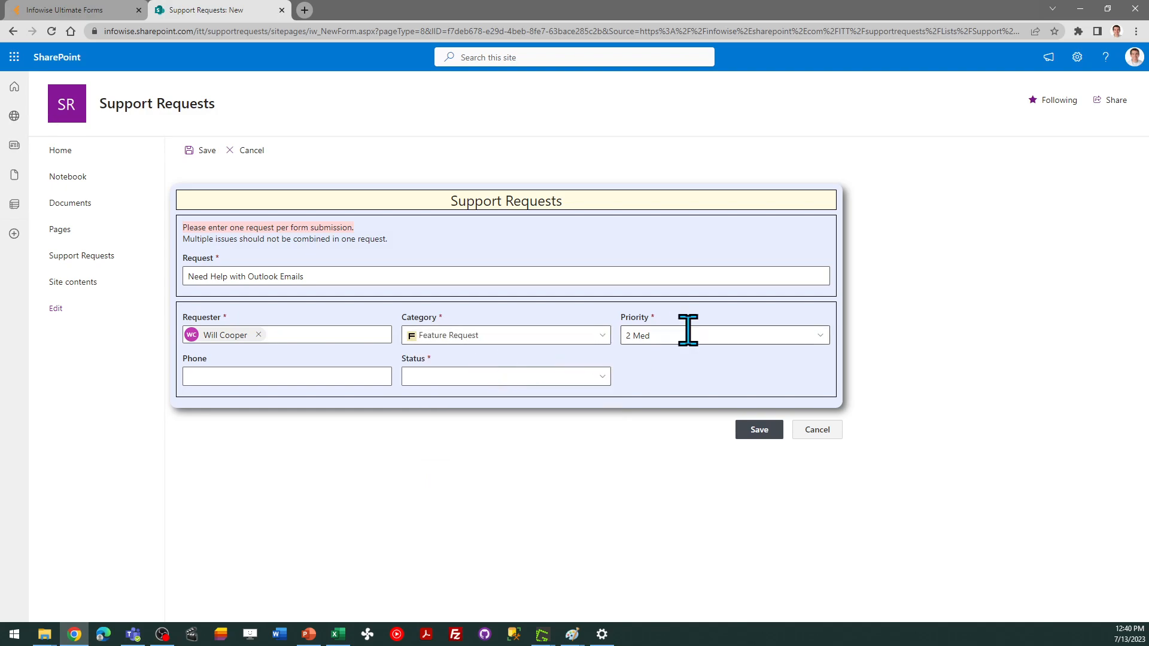
# Enter the requester's phone number in the Phone field
pyautogui.click(335, 377)
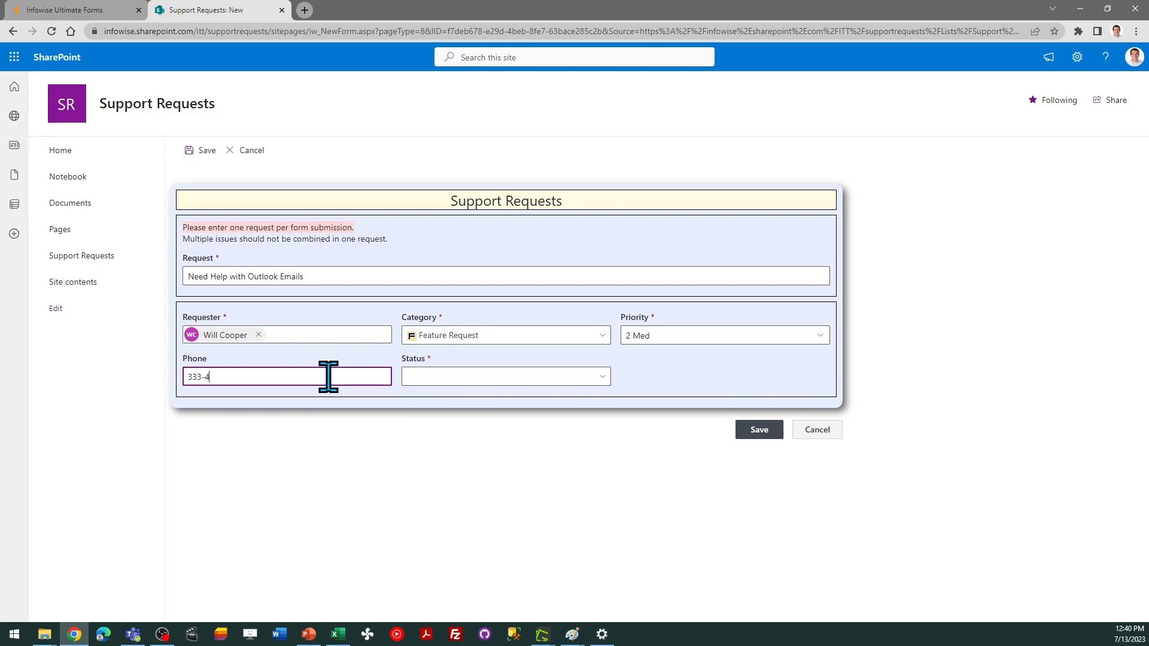
pyautogui.press('Tab')
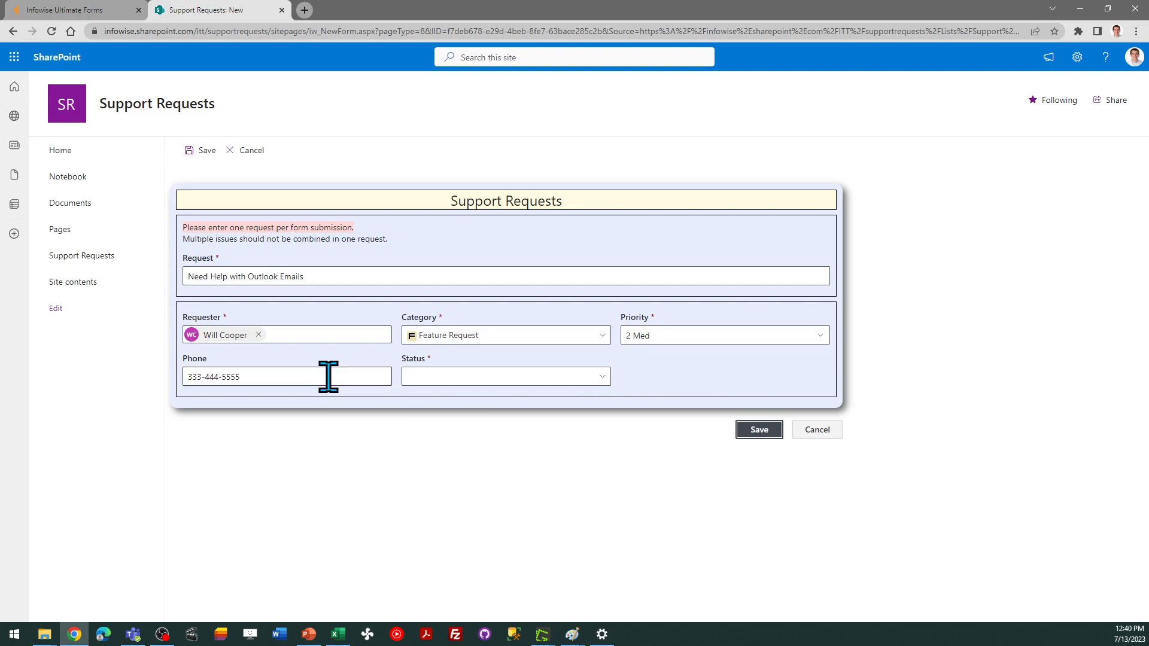
# Set the Status to 1 Requested and save the new support request
pyautogui.click(442, 377)
pyautogui.click(449, 397)
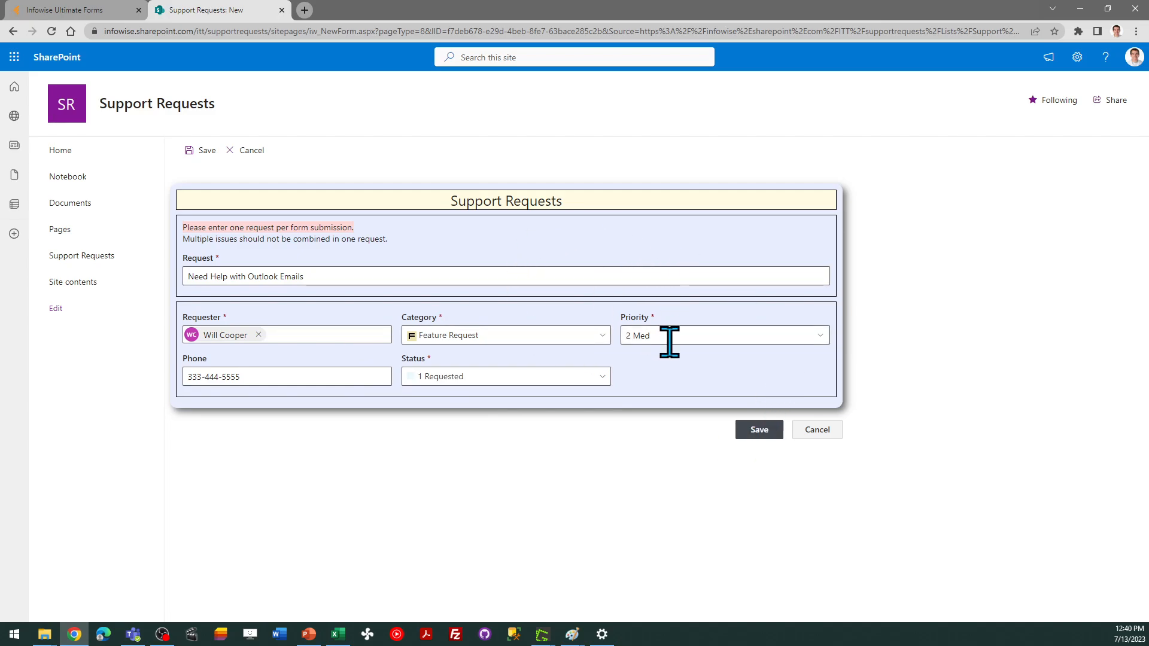
pyautogui.click(758, 430)
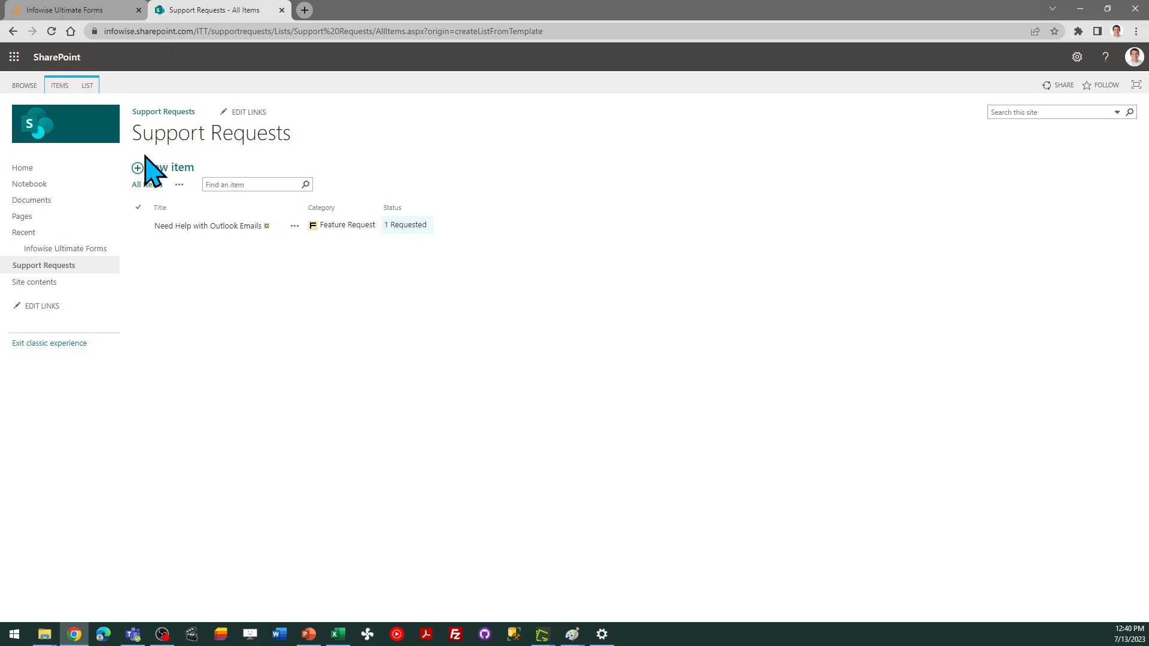
# Switch the Support Requests list to the new experience in its advanced list settings and return to the list
pyautogui.click(88, 86)
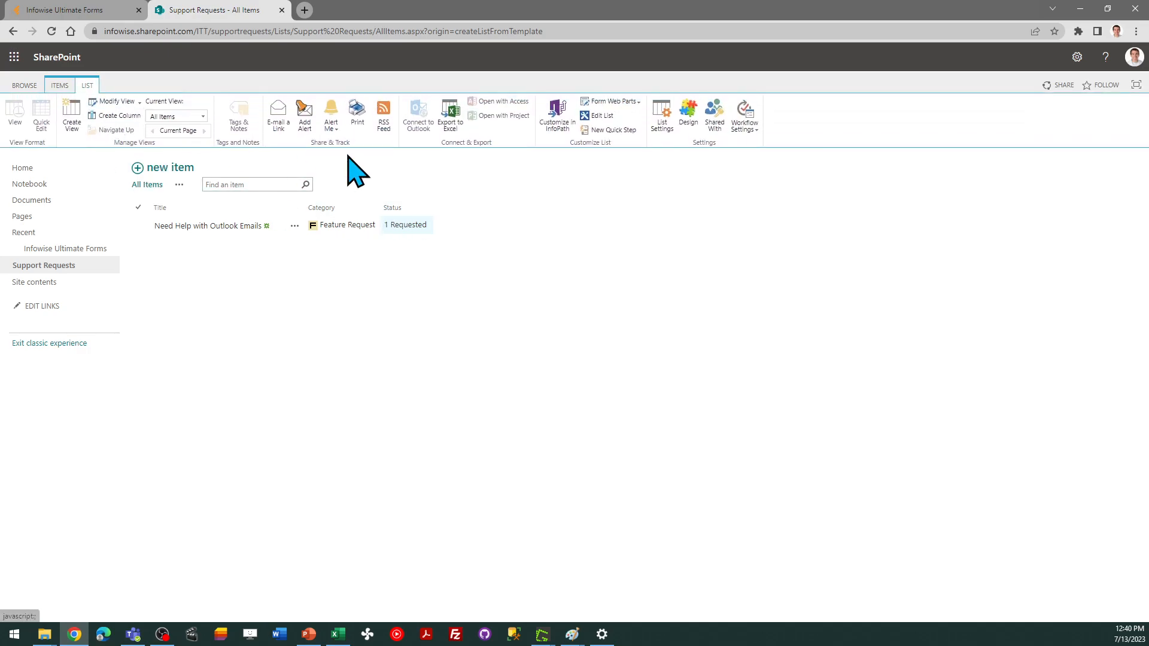
pyautogui.click(661, 125)
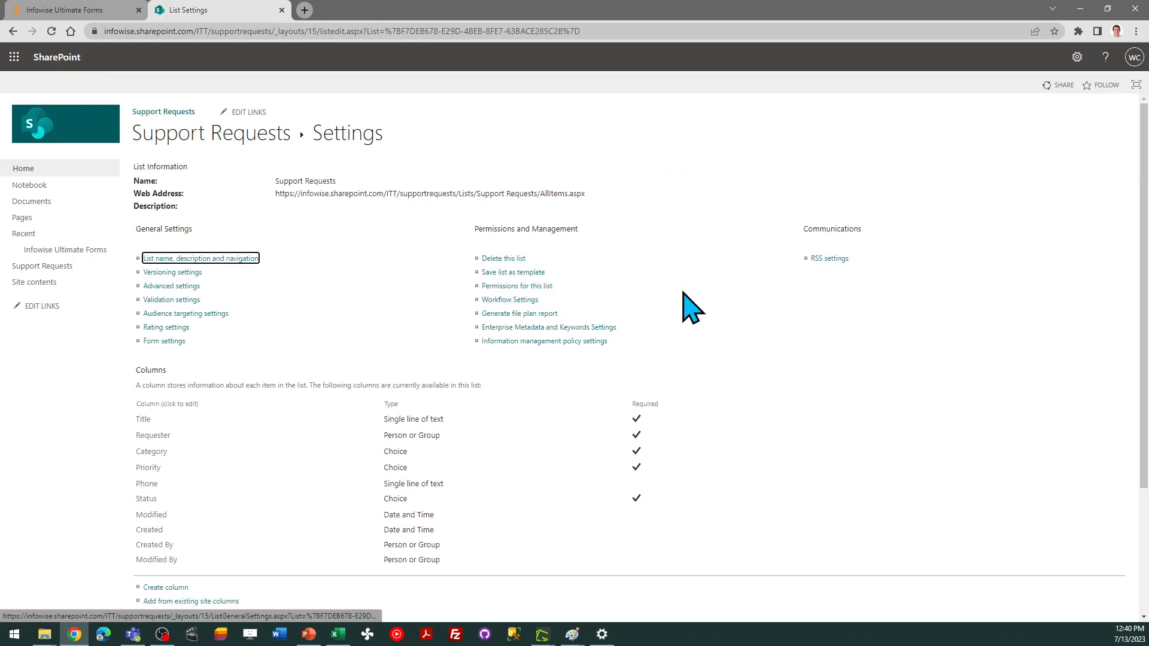
pyautogui.click(170, 286)
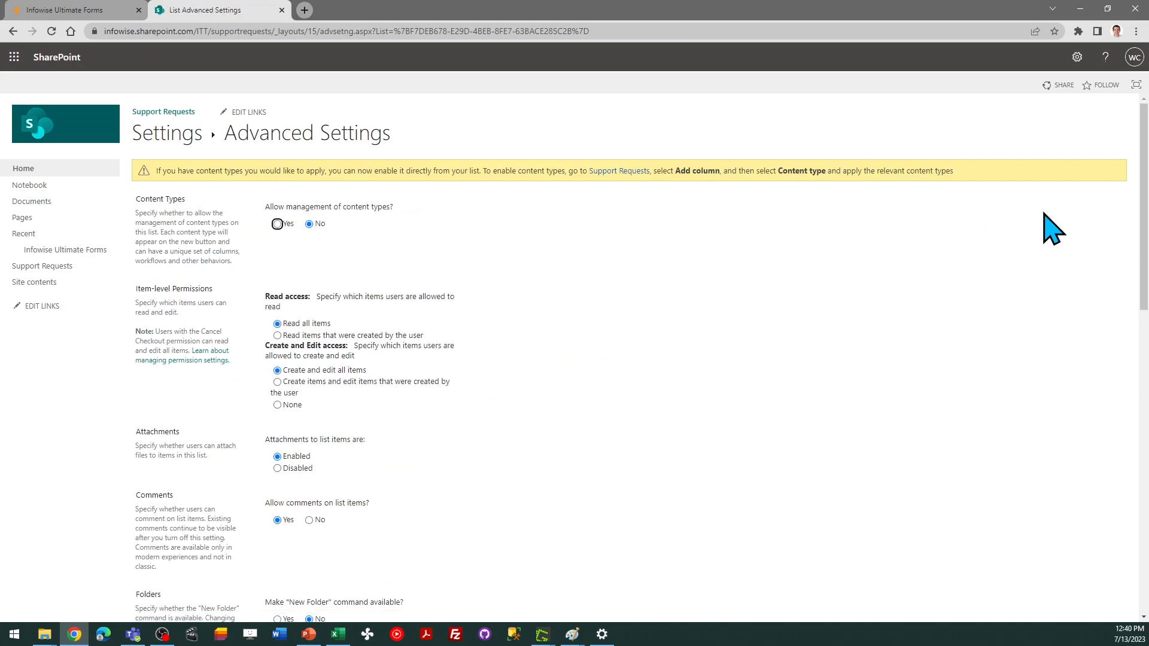
pyautogui.moveTo(1143, 166); pyautogui.dragTo(1144, 473)
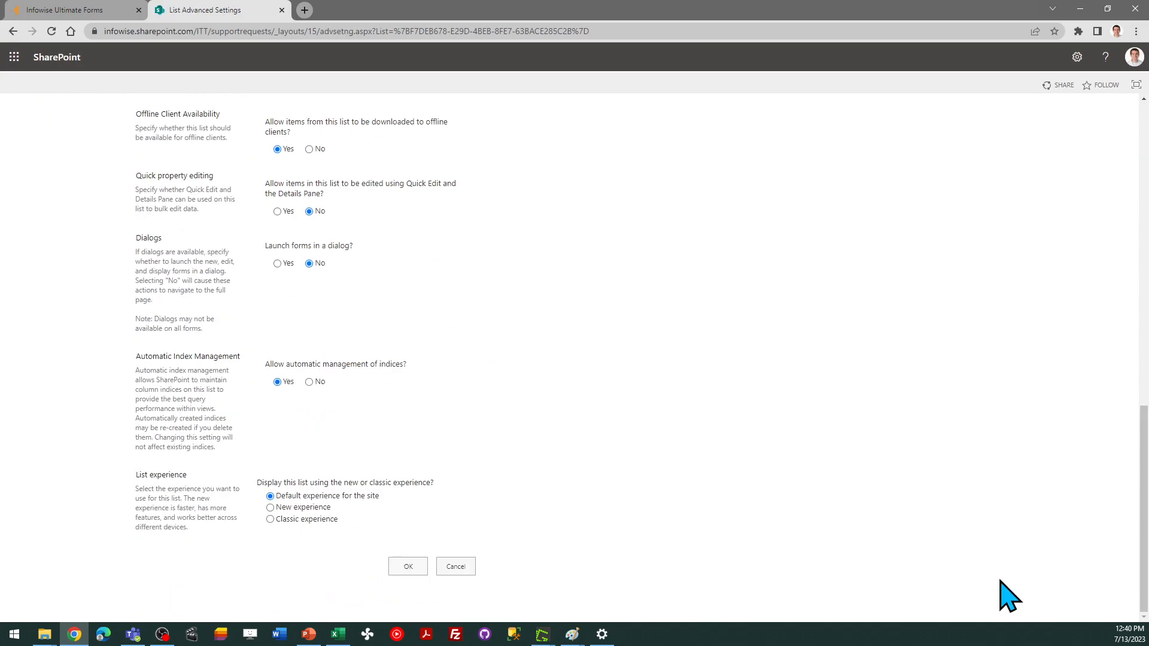
pyautogui.click(283, 508)
pyautogui.click(419, 567)
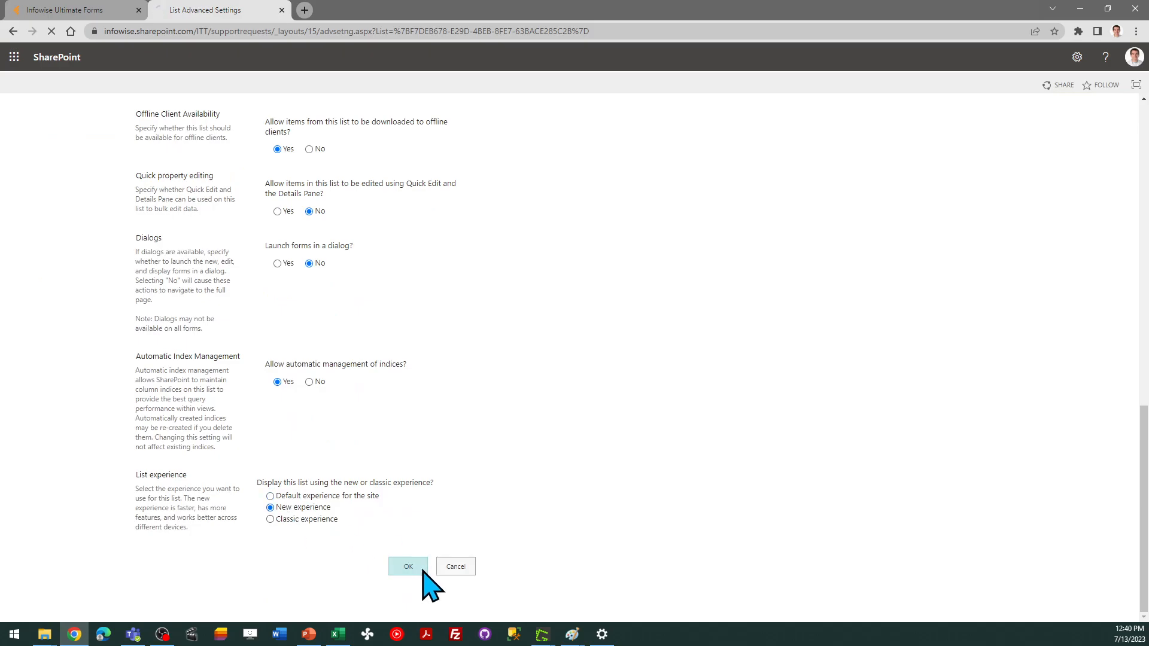
pyautogui.click(199, 139)
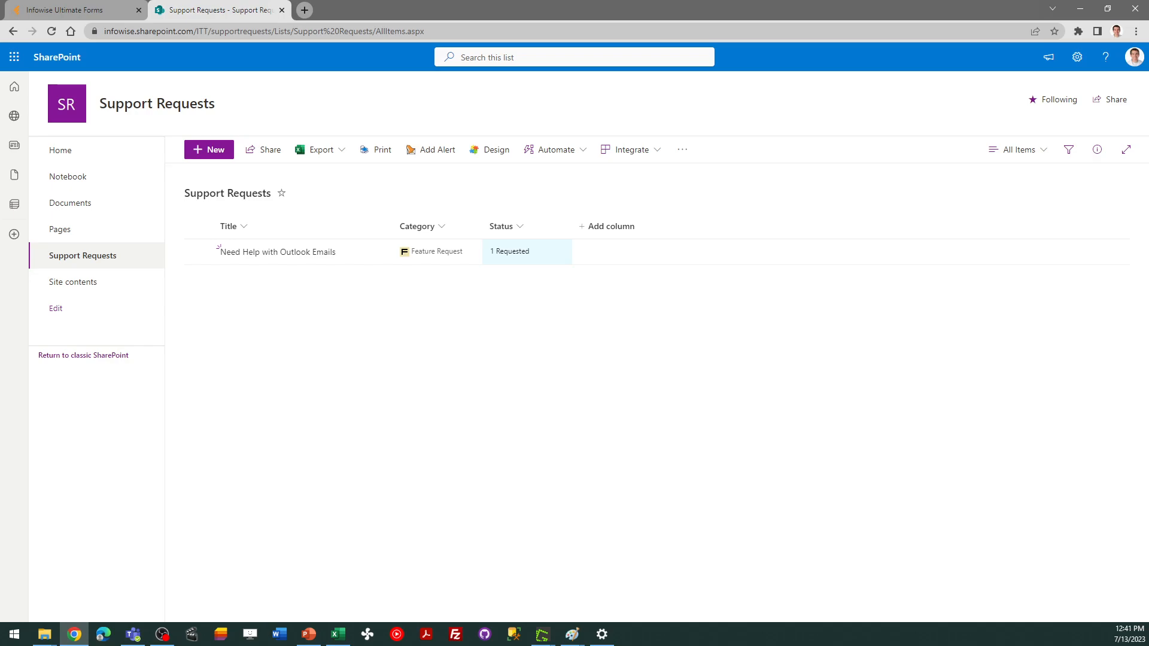
pyautogui.hotkey('alt', 'Tab')
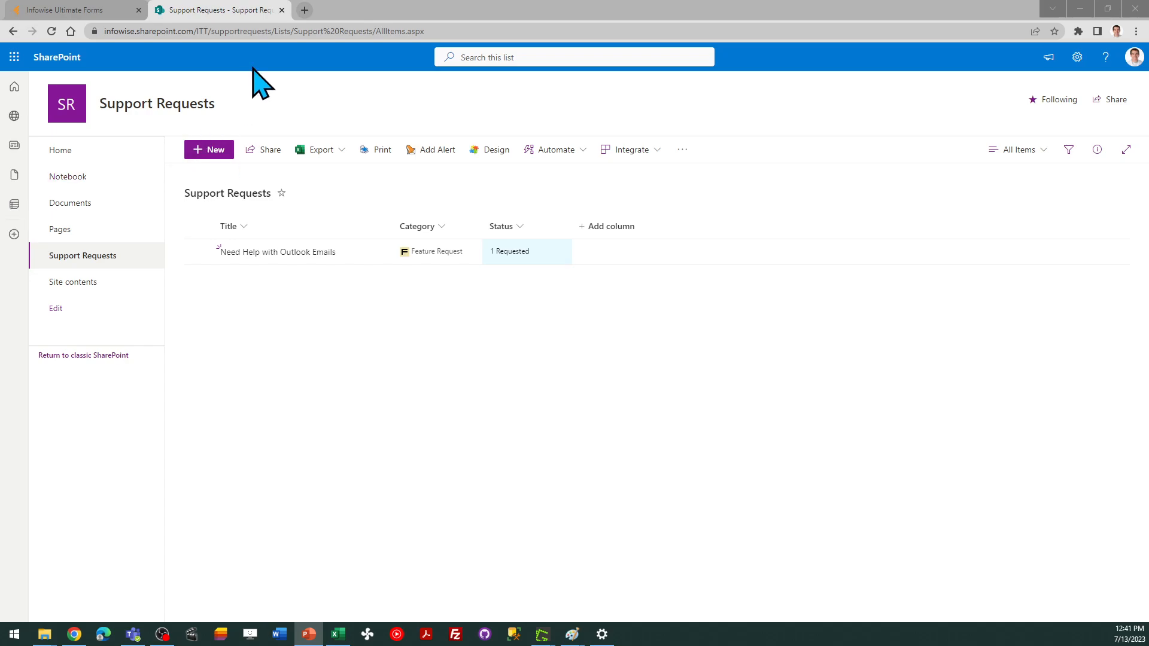
# Return to the form designer and duplicate the fields container to add a new empty container below it, then select it
pyautogui.click(78, 8)
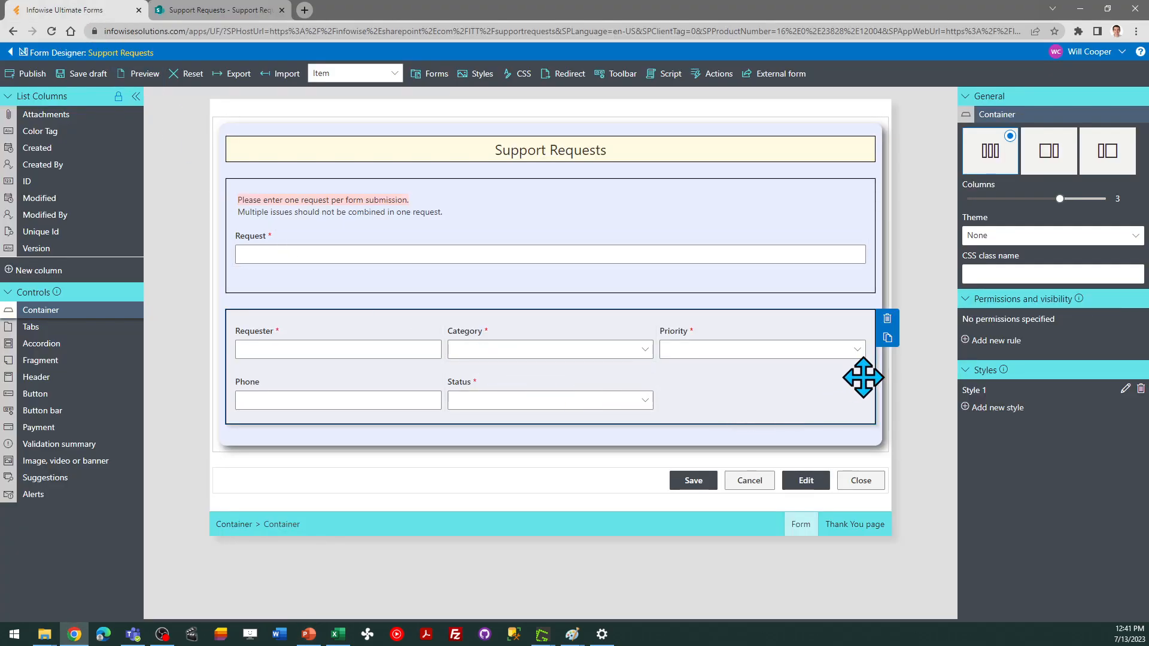
pyautogui.click(888, 338)
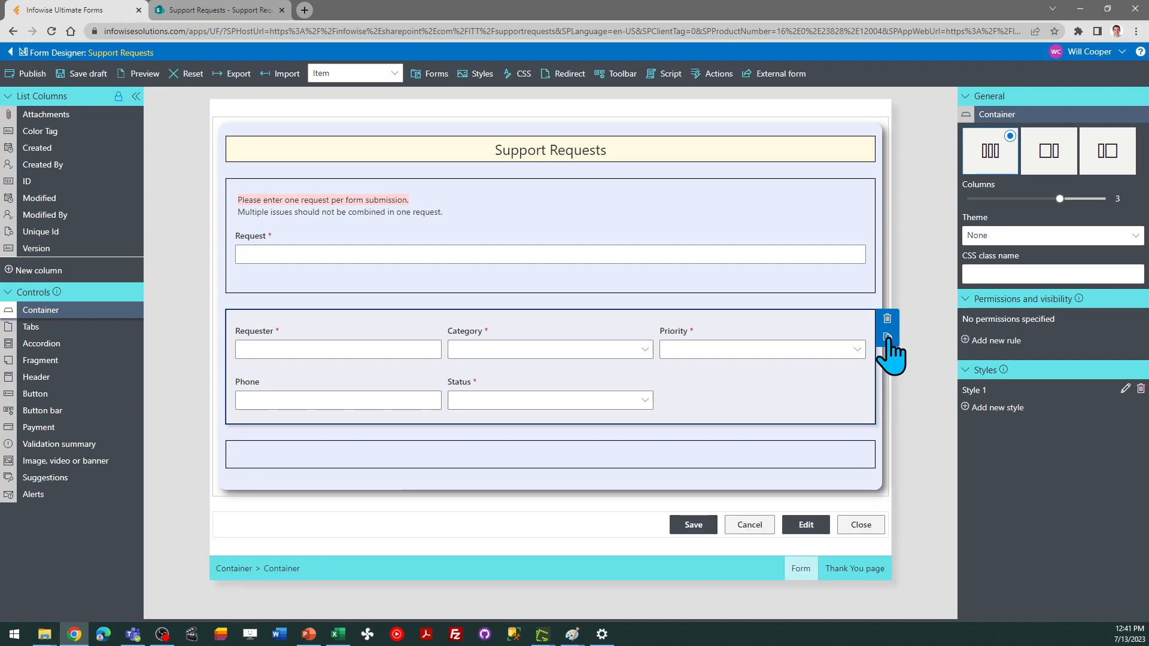
pyautogui.click(711, 456)
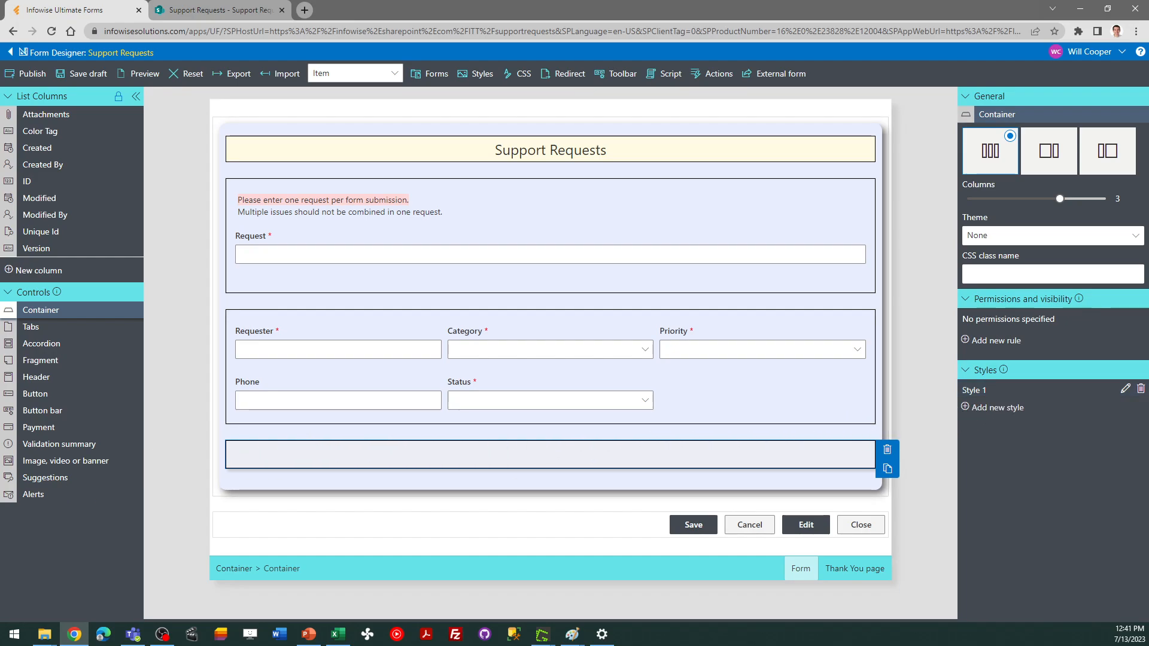
# Create a new required Multiple lines of text column named Description with Rich text enabled
pyautogui.hotkey('alt', 'Tab')
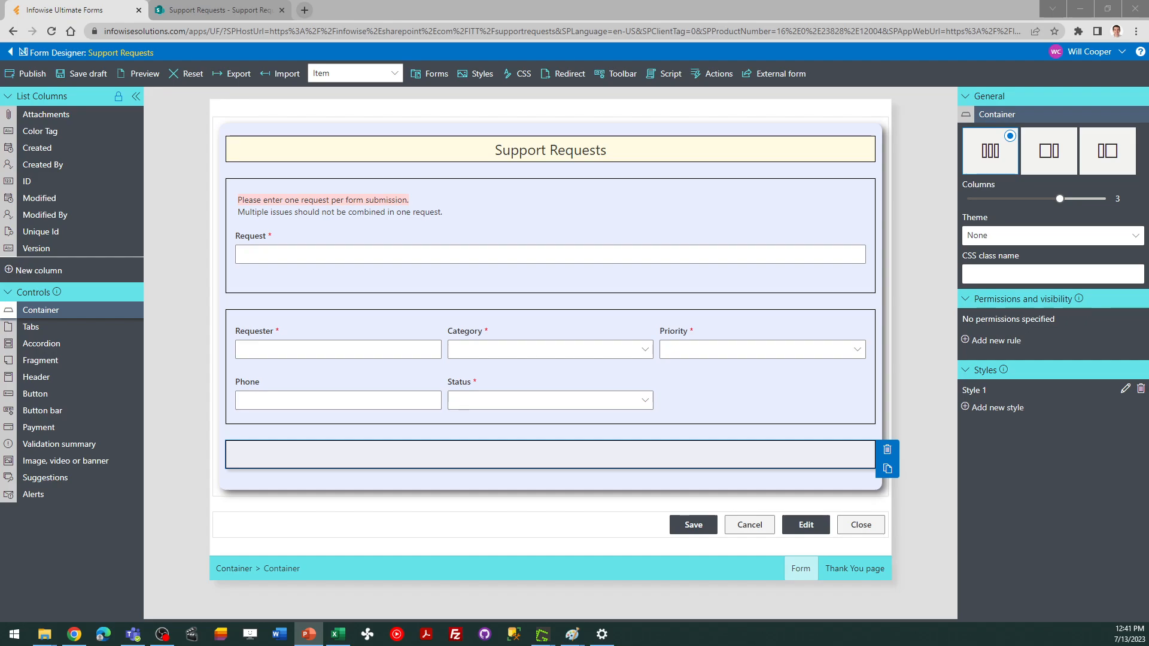
pyautogui.click(45, 270)
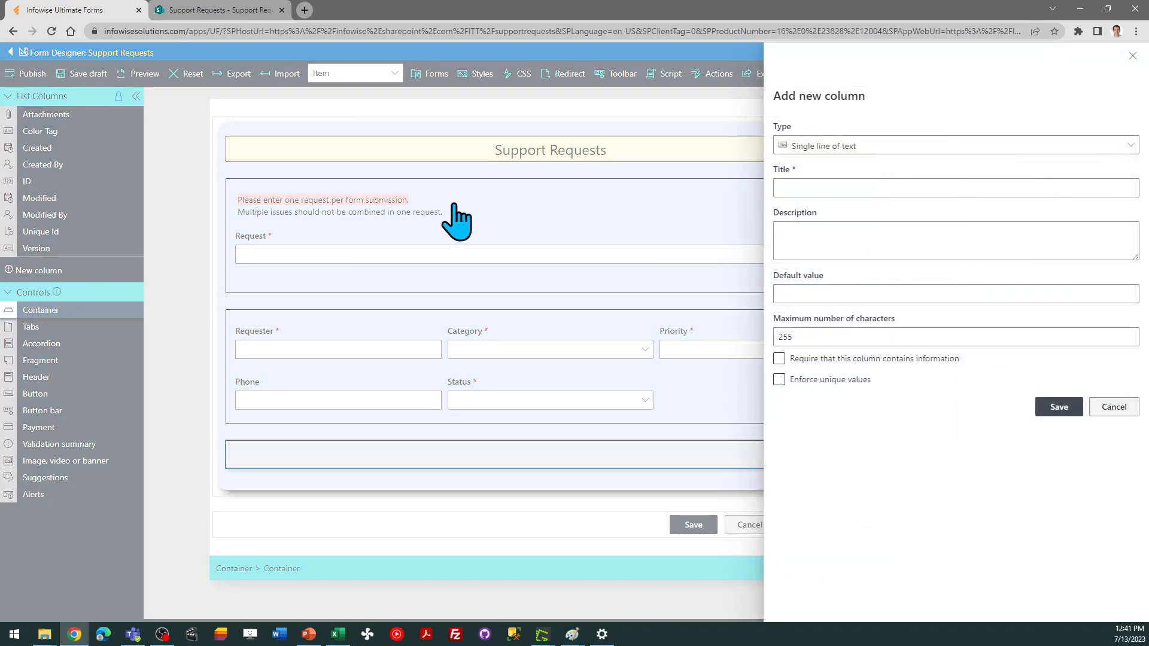
pyautogui.click(832, 146)
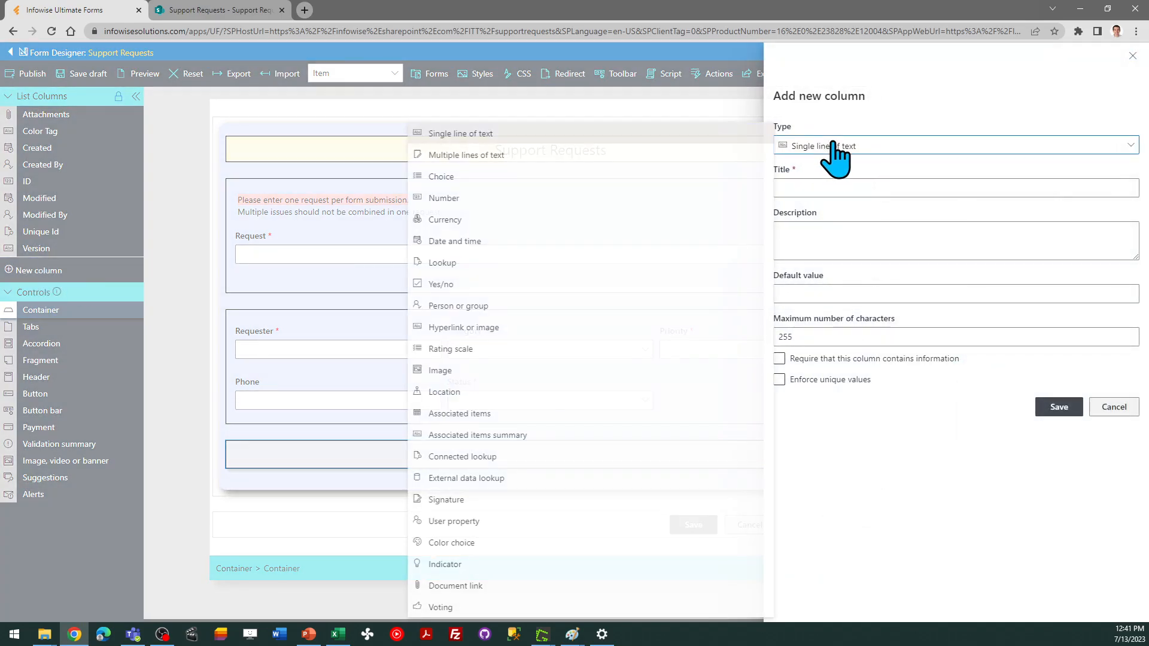
pyautogui.click(551, 156)
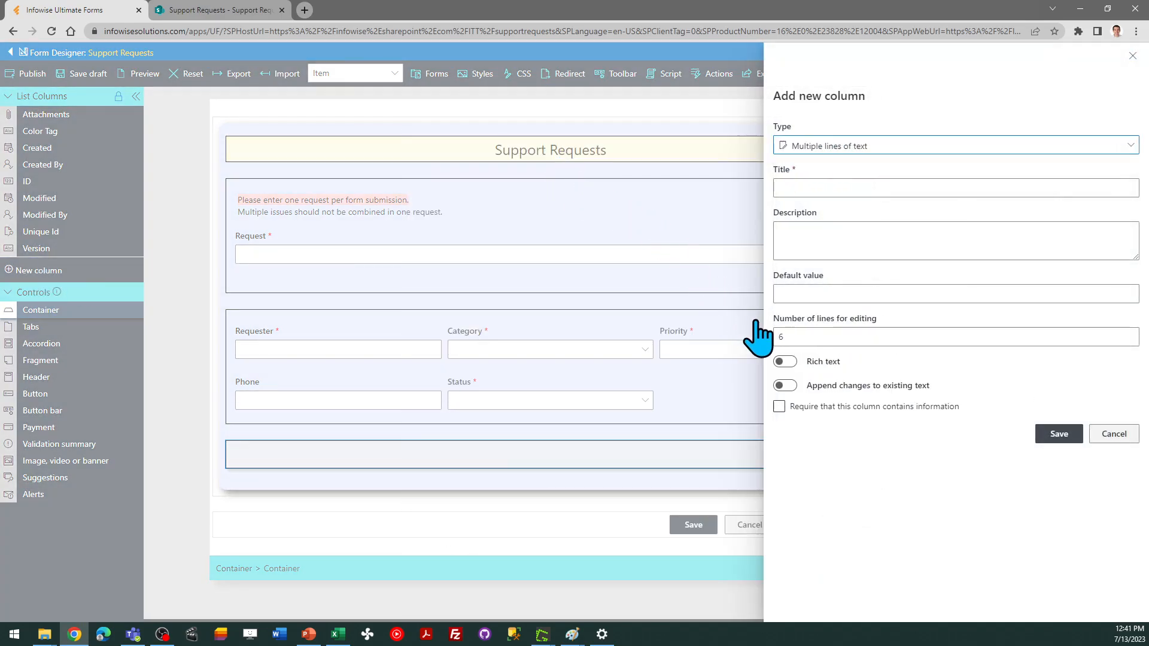
pyautogui.click(784, 362)
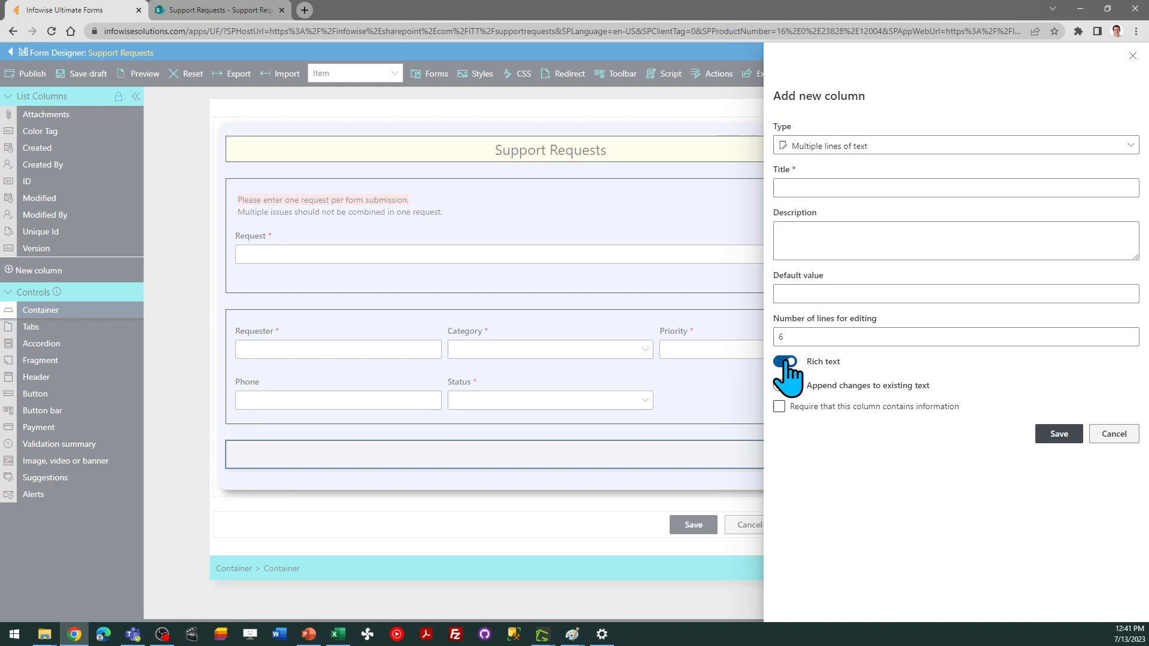
pyautogui.click(817, 188)
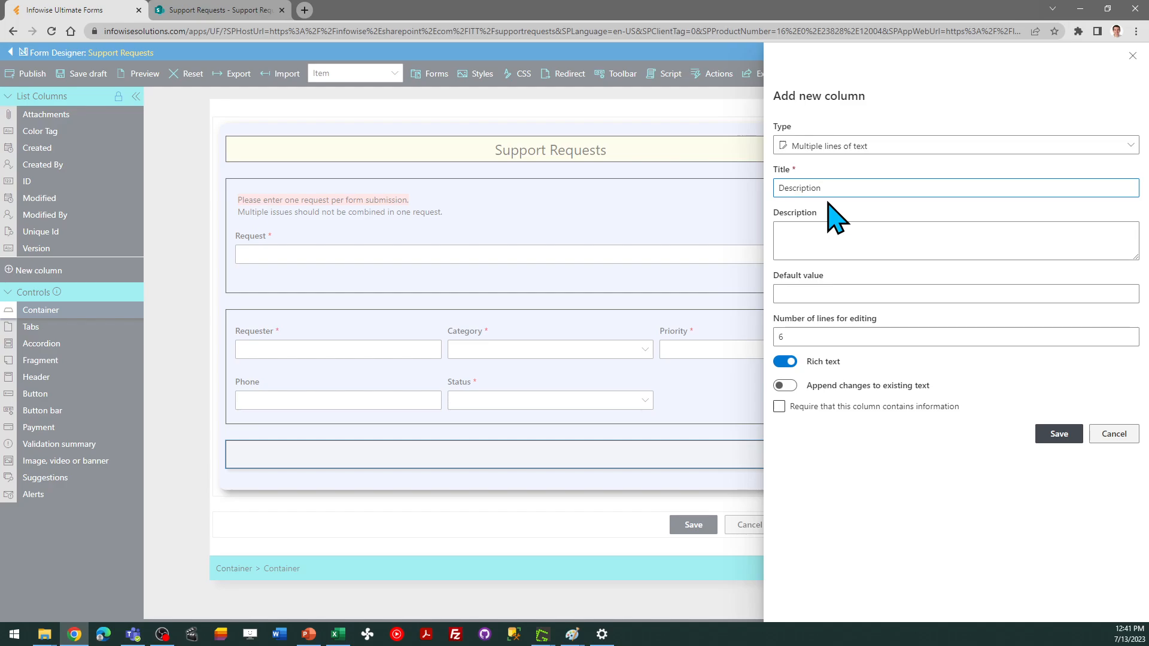
pyautogui.click(779, 407)
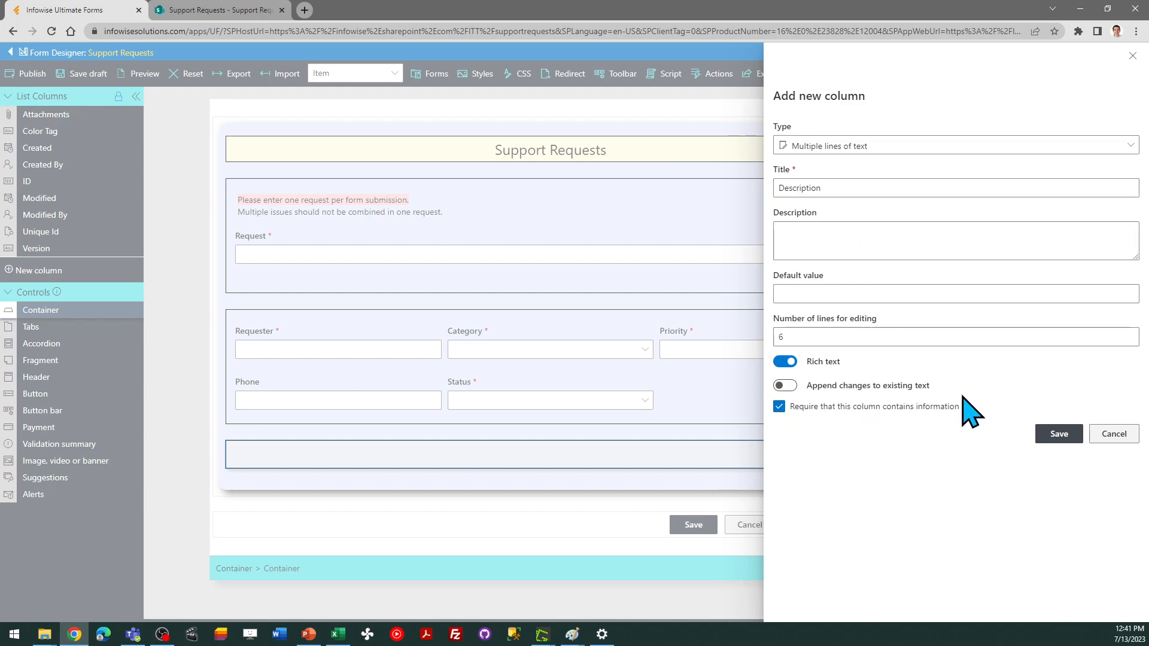
pyautogui.click(1060, 433)
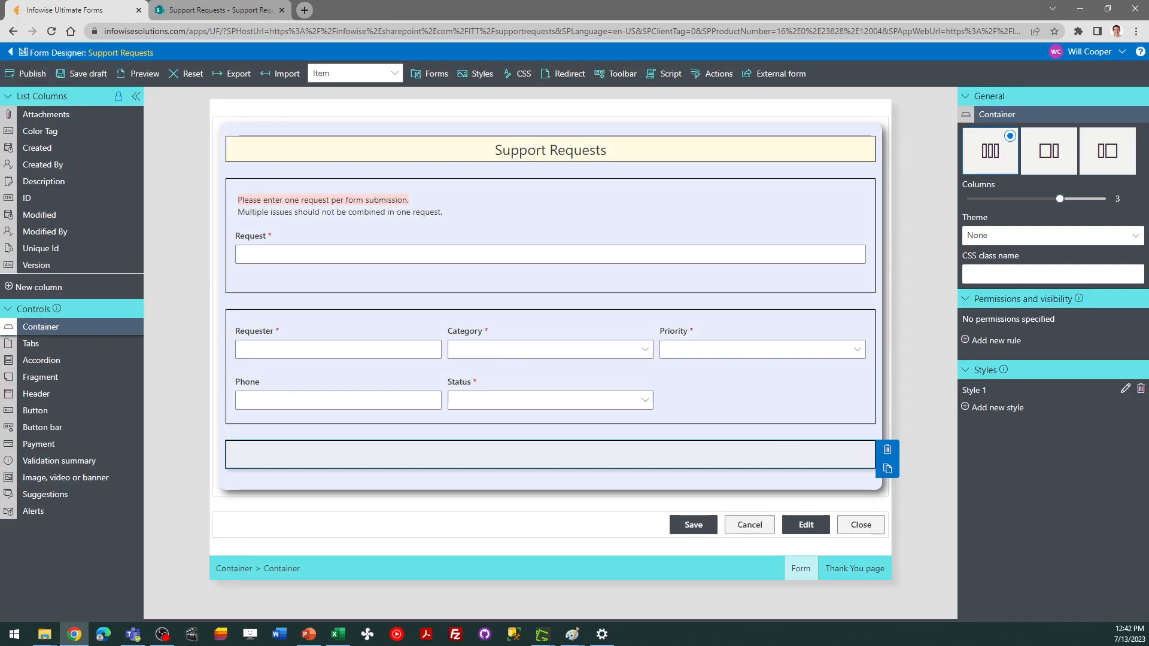
# Place the Description column in the new container and set that container to 1 column
pyautogui.hotkey('alt', 'Tab')
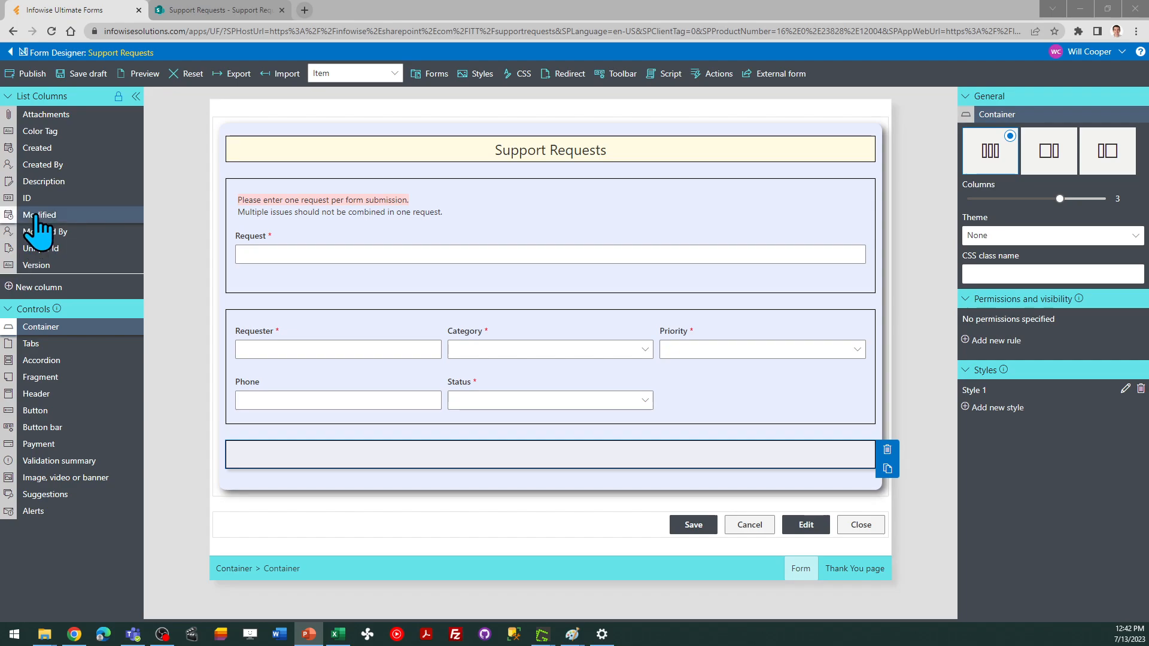
pyautogui.moveTo(42, 181); pyautogui.dragTo(307, 451)
pyautogui.click(634, 491)
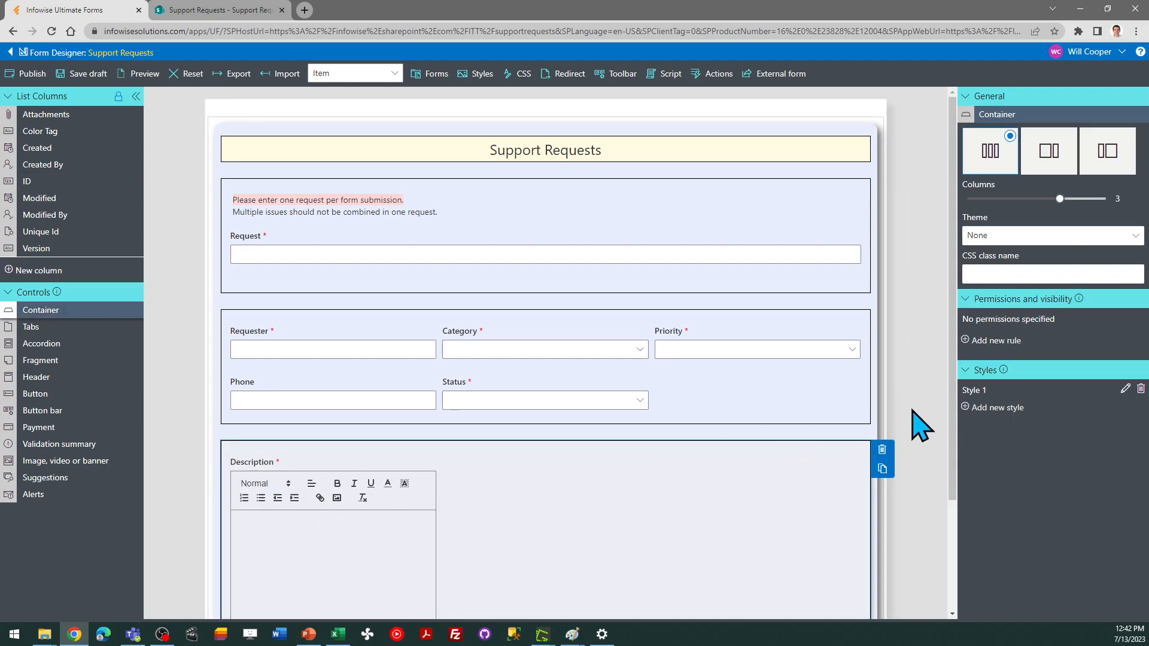
pyautogui.moveTo(1060, 200); pyautogui.dragTo(963, 191)
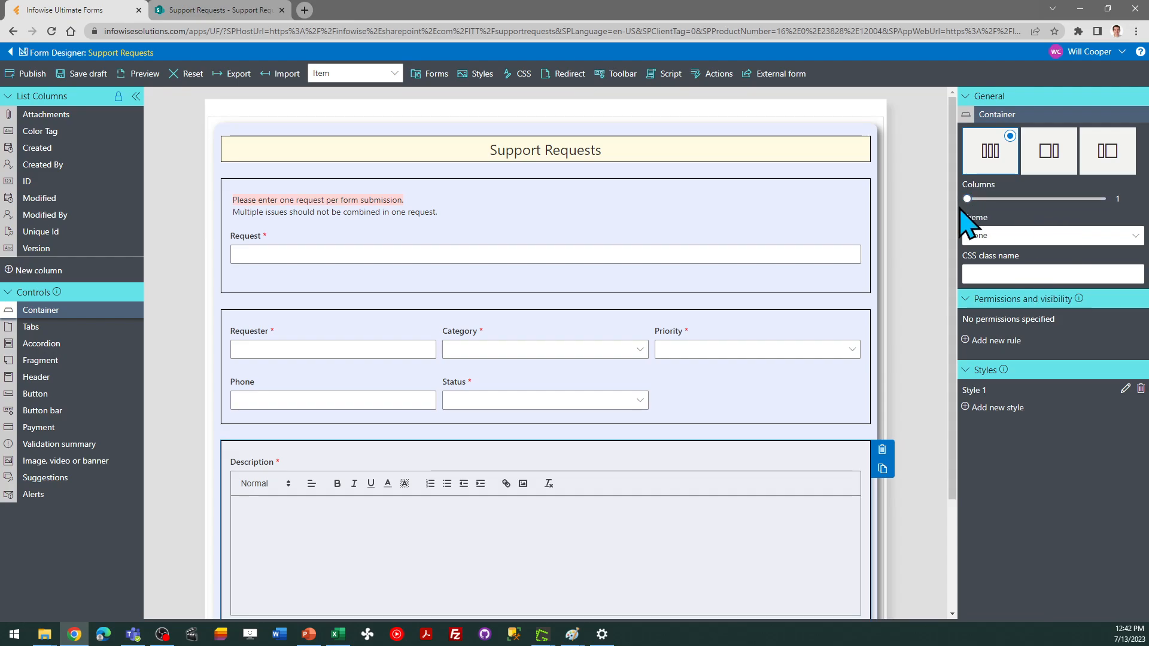
pyautogui.moveTo(950, 366); pyautogui.dragTo(954, 469)
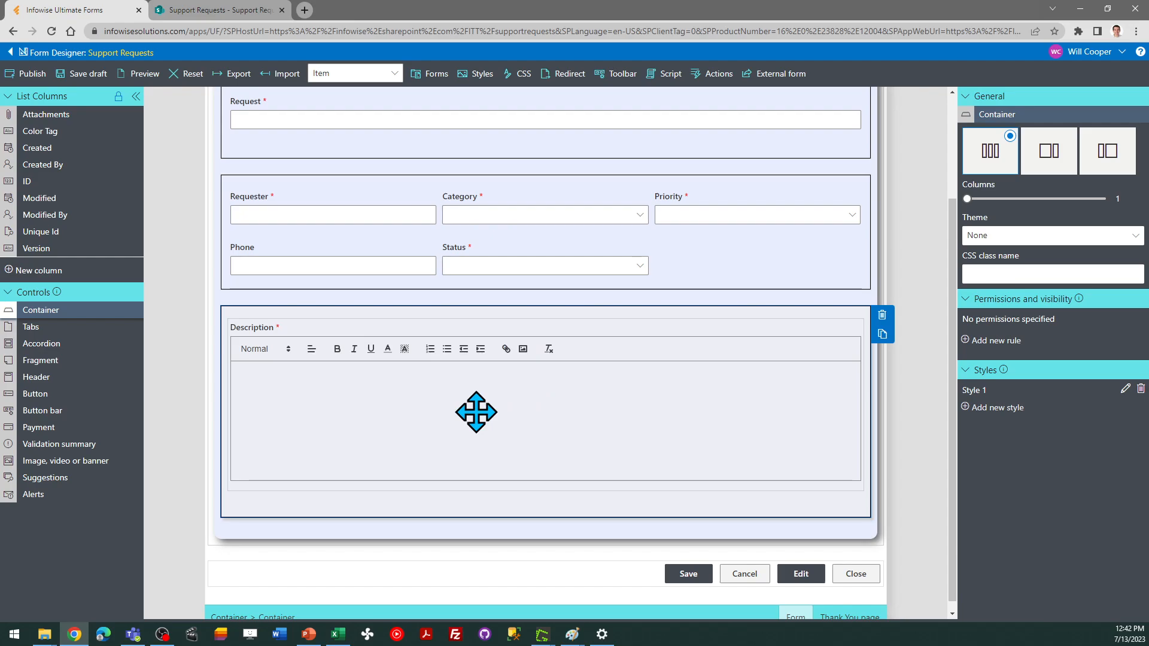
# Add another empty container below the Description container and set it to 2 columns
pyautogui.hotkey('alt', 'Tab')
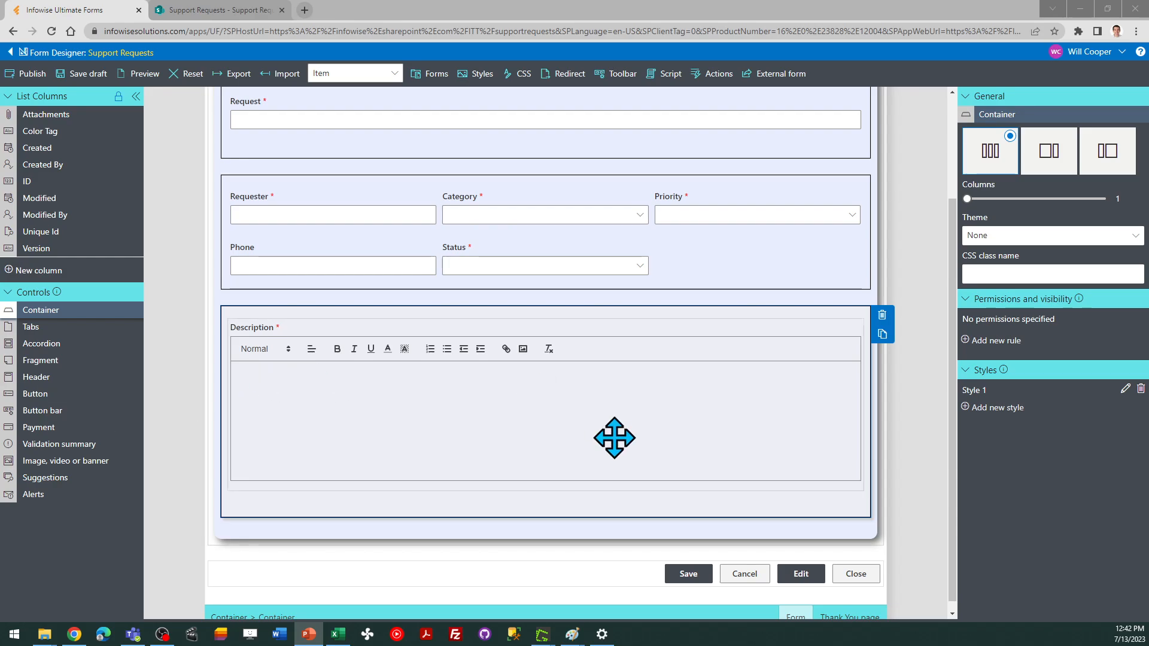
pyautogui.click(642, 507)
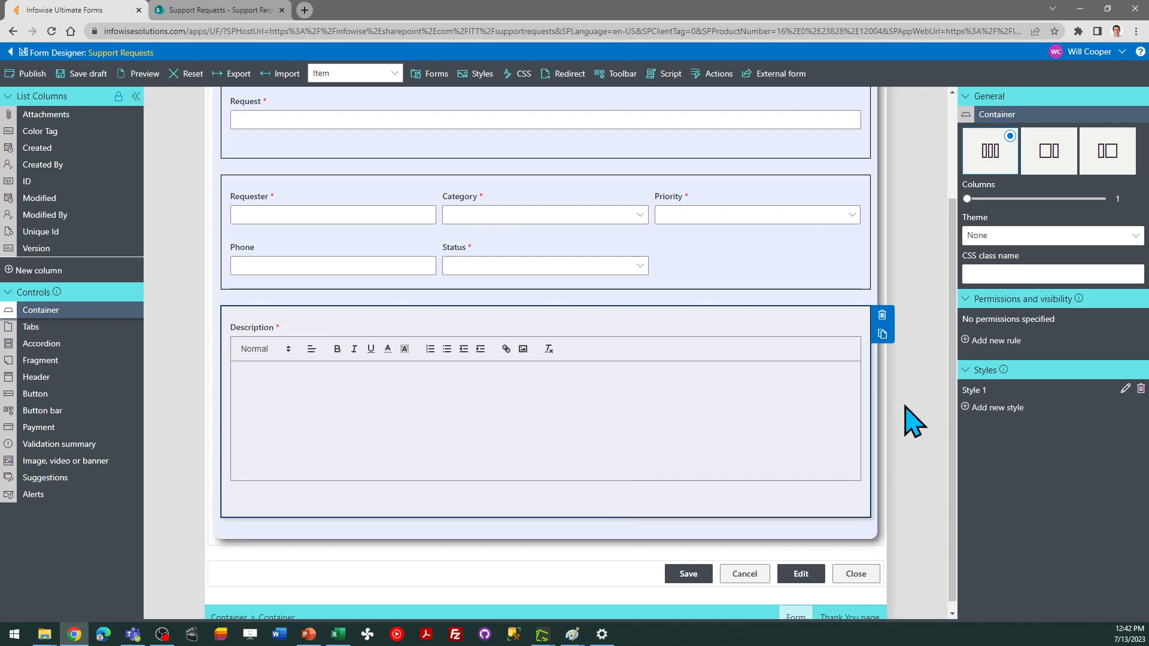
pyautogui.click(882, 334)
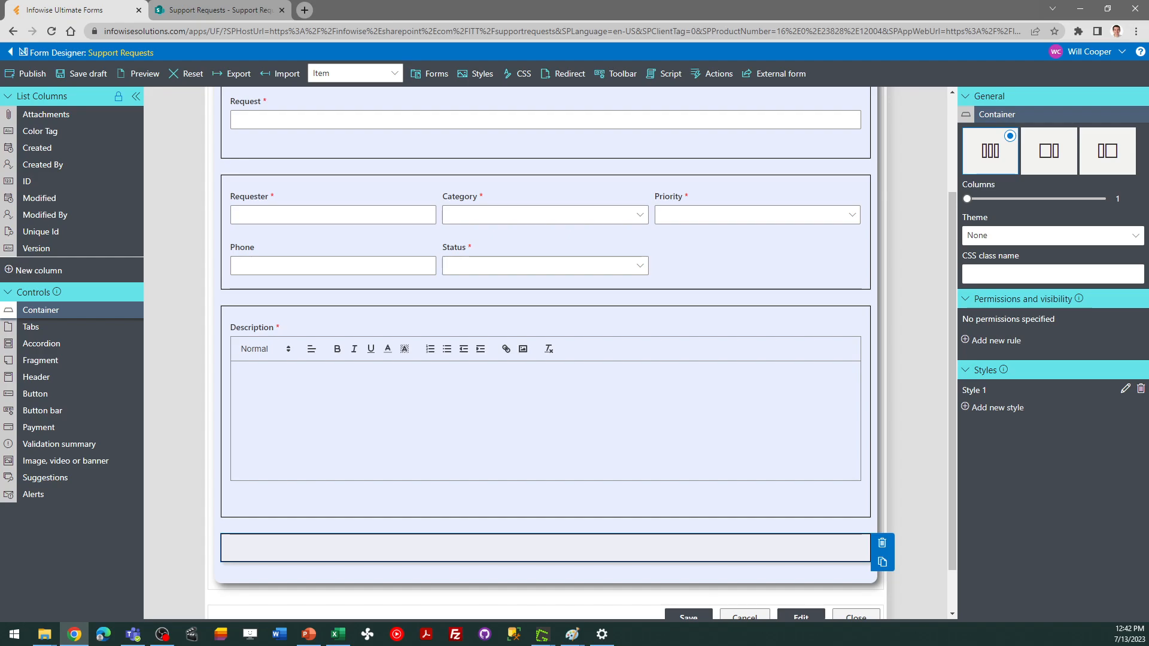
pyautogui.hotkey('alt', 'Tab')
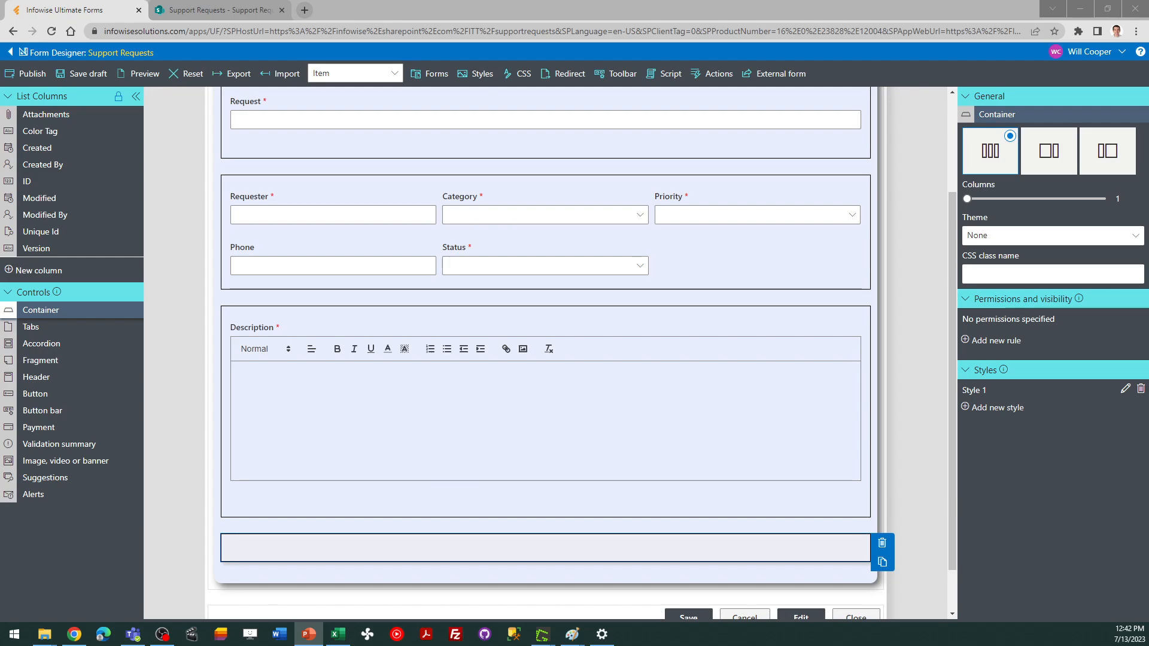
pyautogui.click(291, 550)
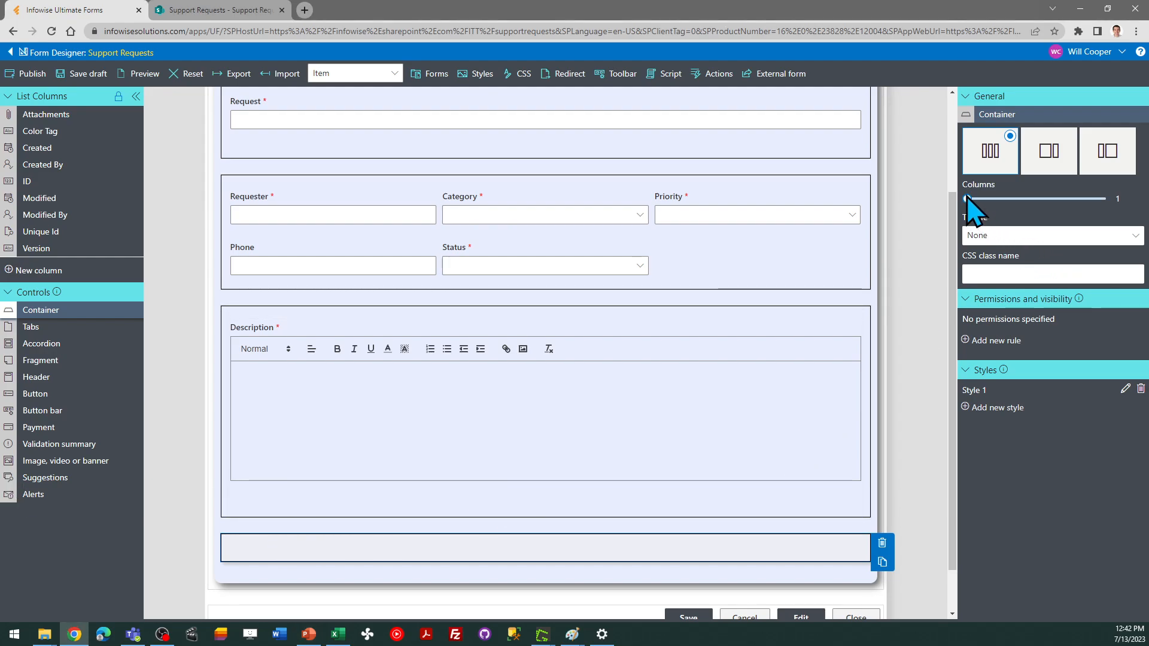
pyautogui.moveTo(986, 198); pyautogui.dragTo(1001, 198)
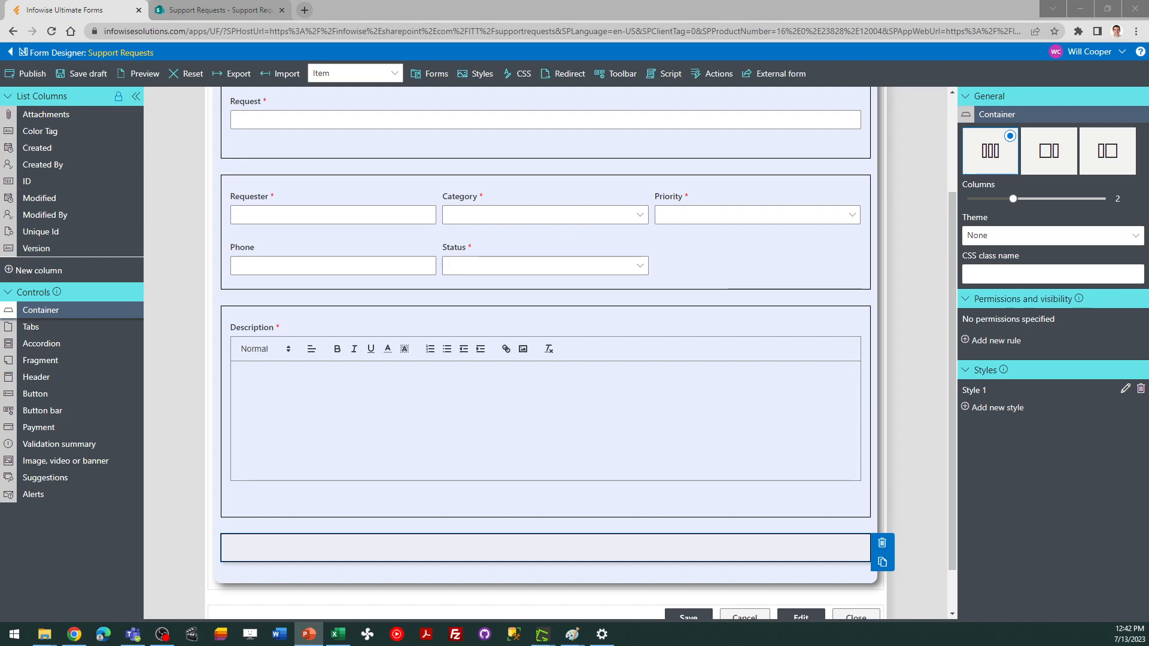
# Create a new Image column named Screenshot
pyautogui.click(42, 271)
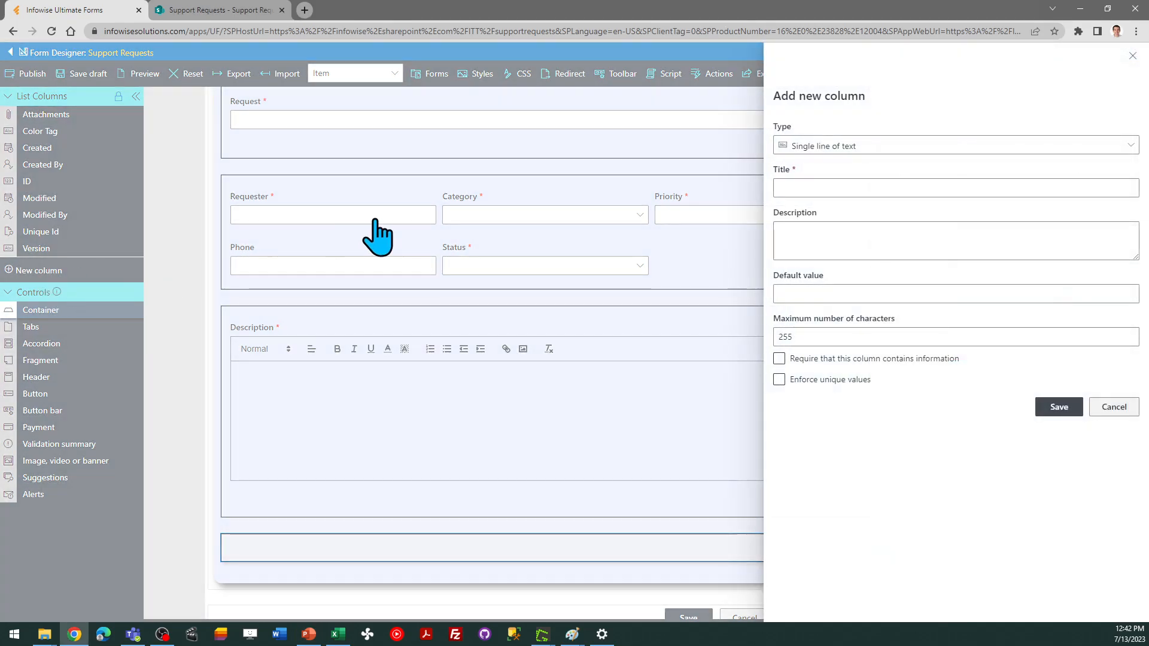
pyautogui.click(831, 147)
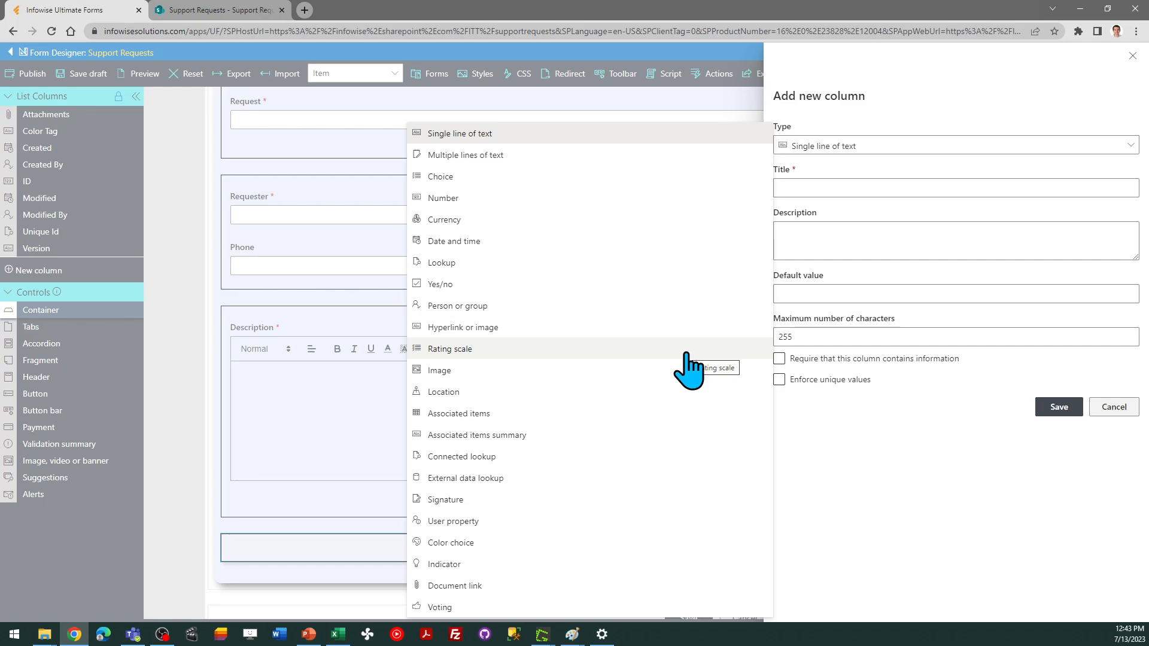
pyautogui.click(539, 370)
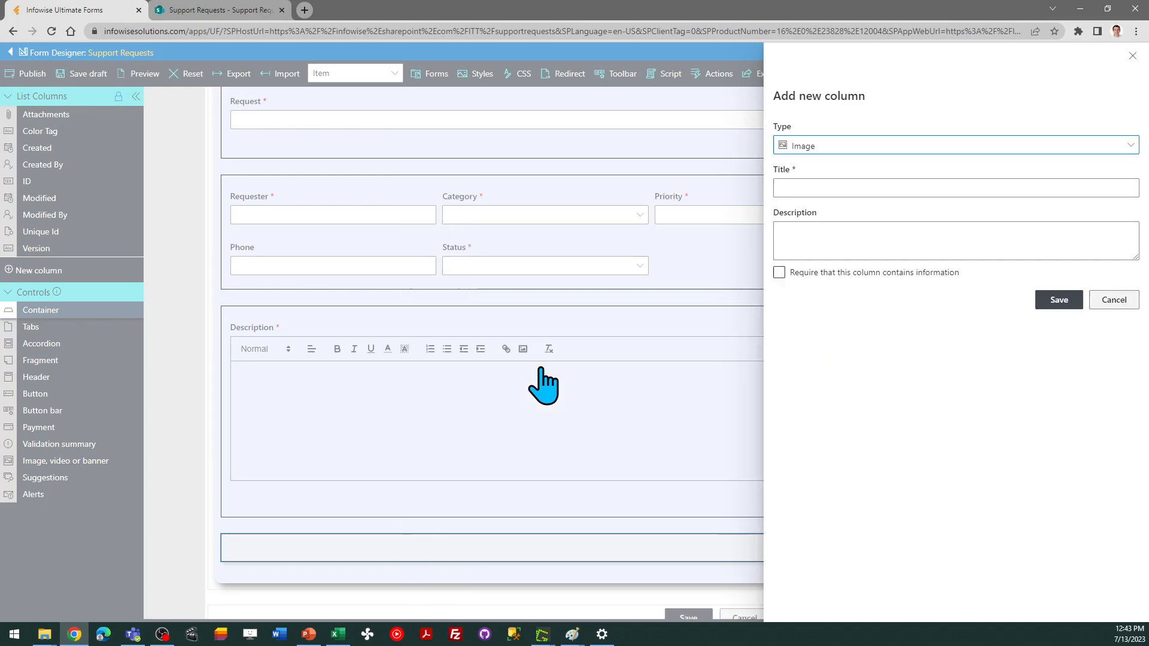
pyautogui.click(831, 189)
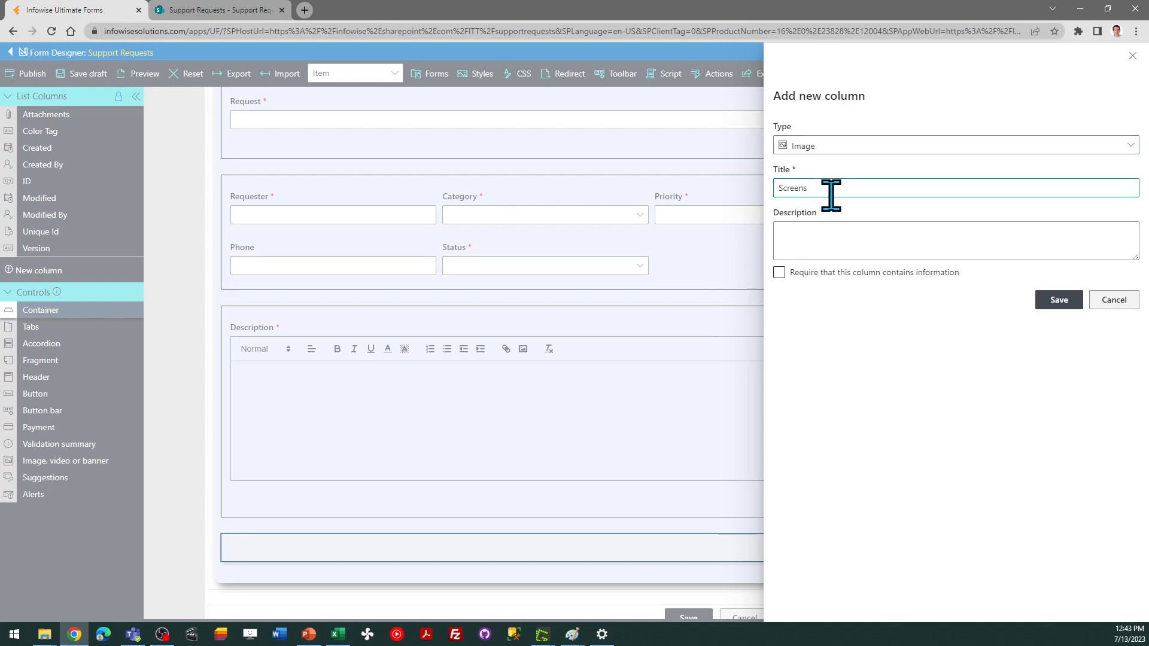
pyautogui.click(1059, 301)
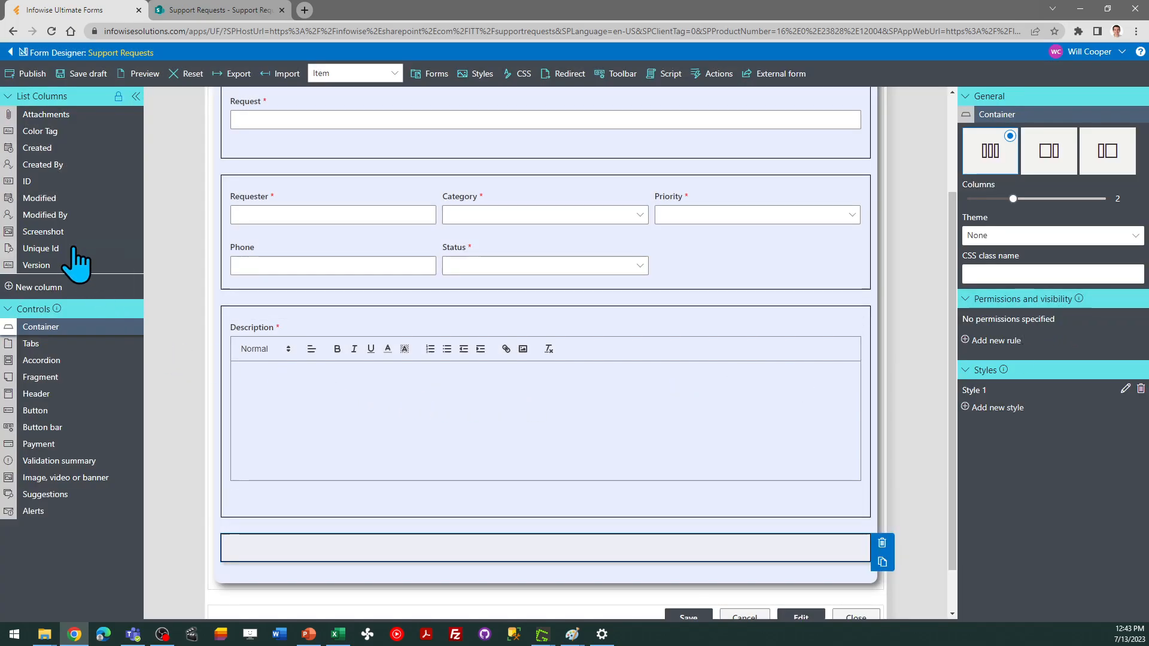
# Place the Screenshot and Attachments columns side by side in the bottom container
pyautogui.moveTo(52, 233); pyautogui.dragTo(290, 560)
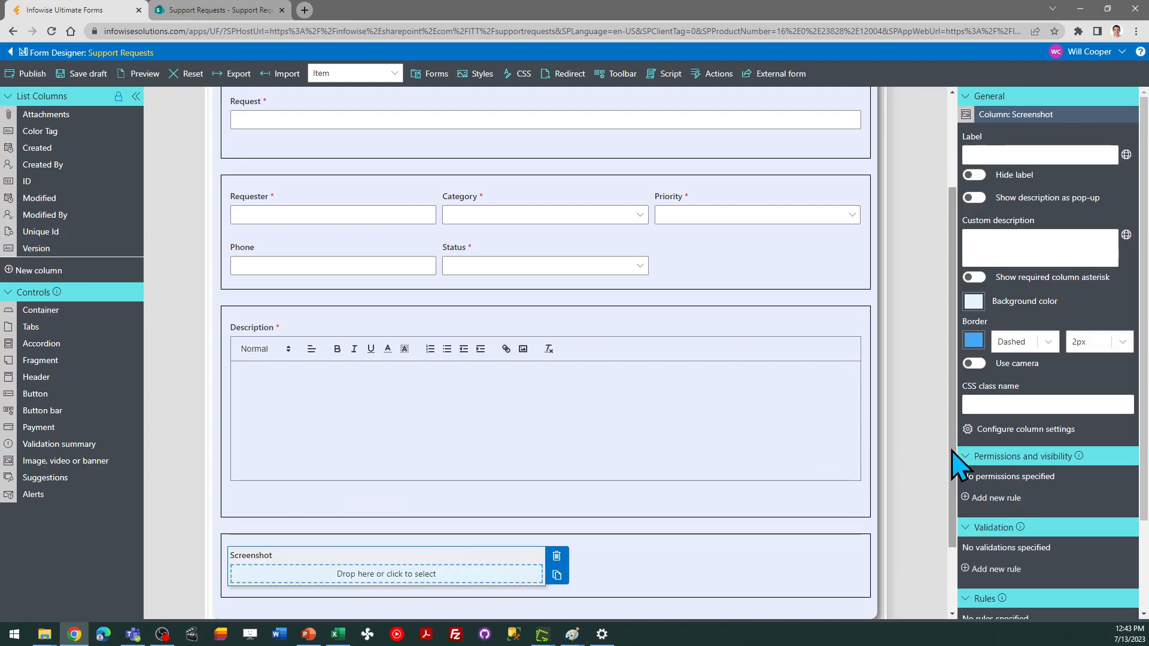
pyautogui.scroll(-2, 954, 472)
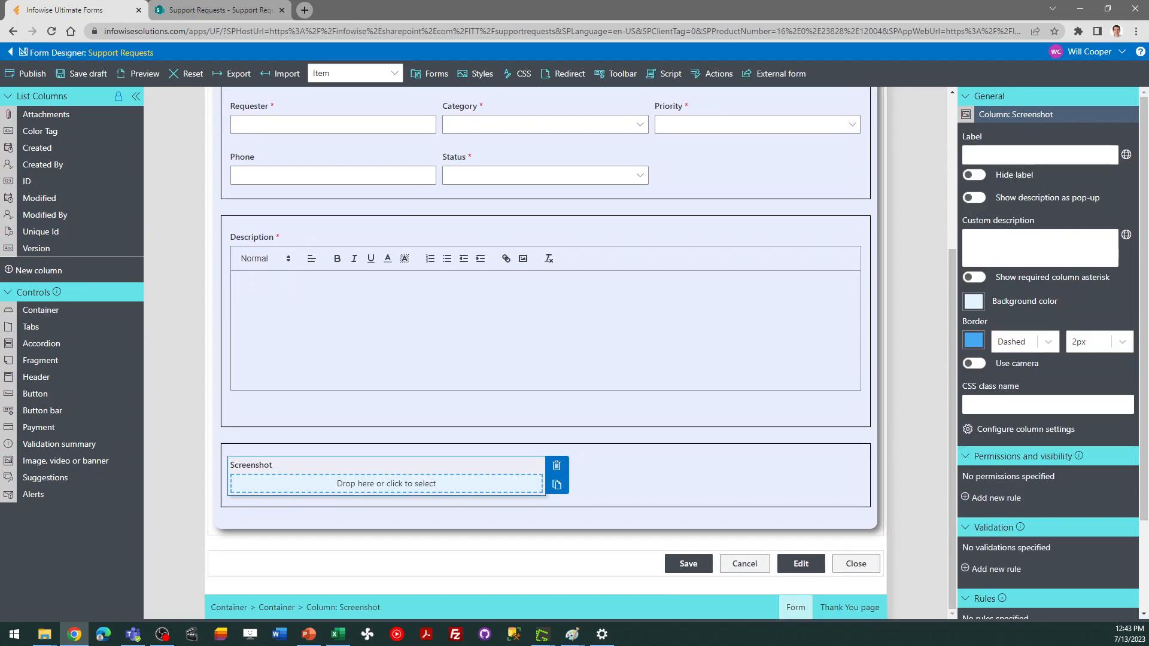
pyautogui.hotkey('alt', 'Tab')
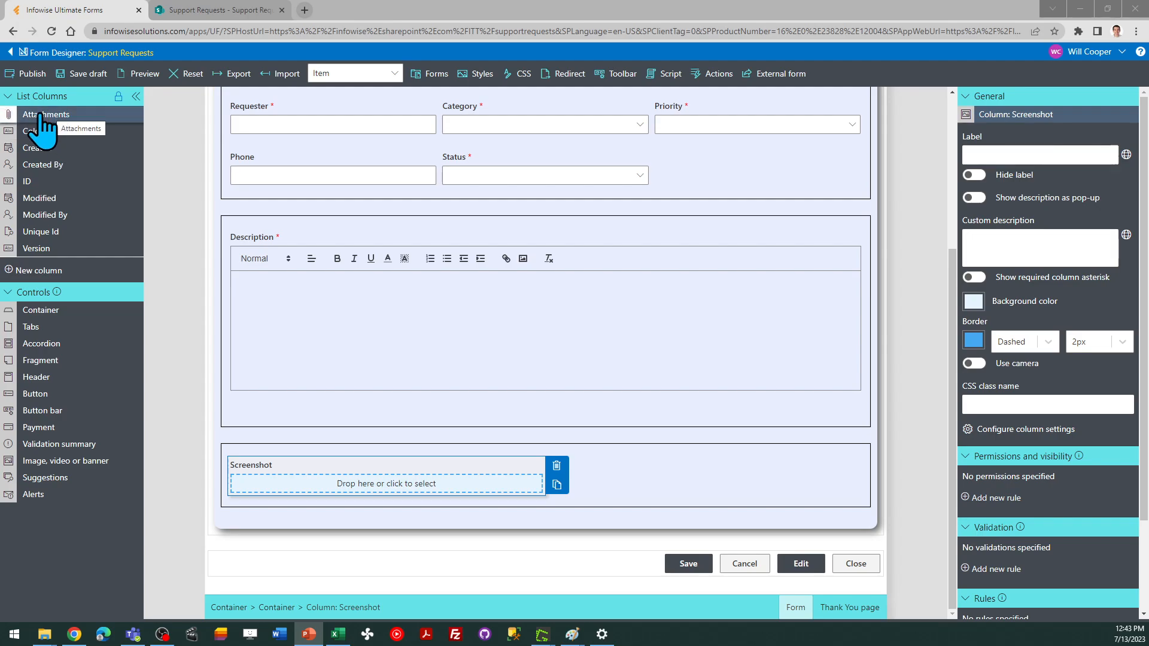
pyautogui.moveTo(42, 123); pyautogui.dragTo(634, 479)
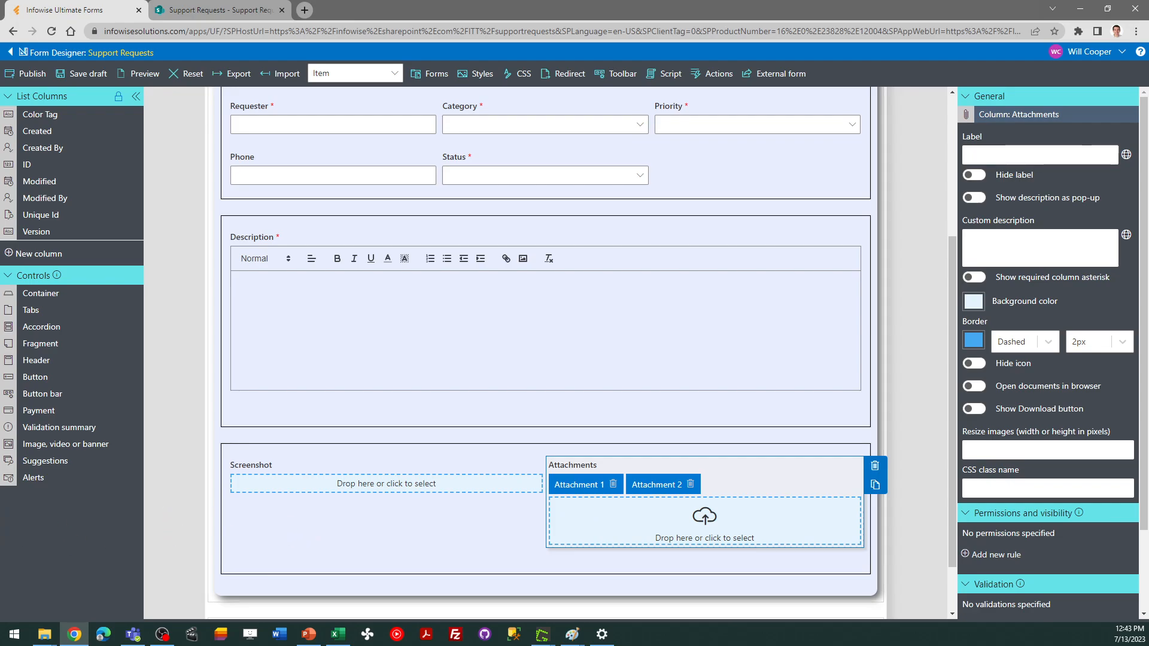
# Publish the updated form for all users
pyautogui.hotkey('alt', 'Tab')
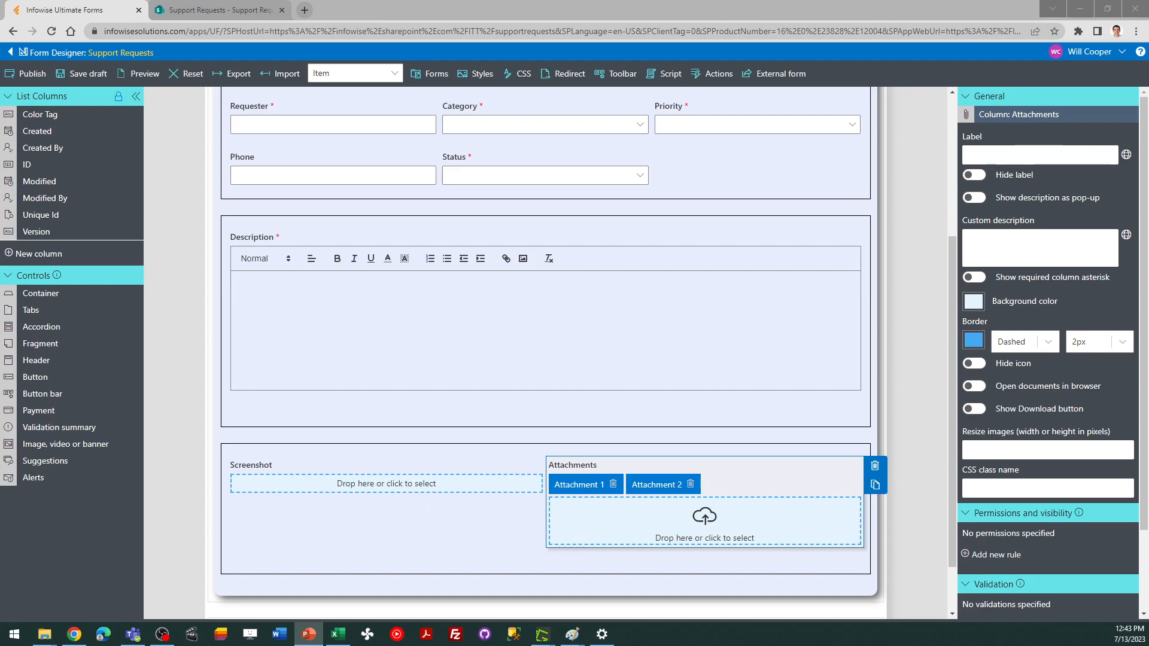
pyautogui.click(27, 73)
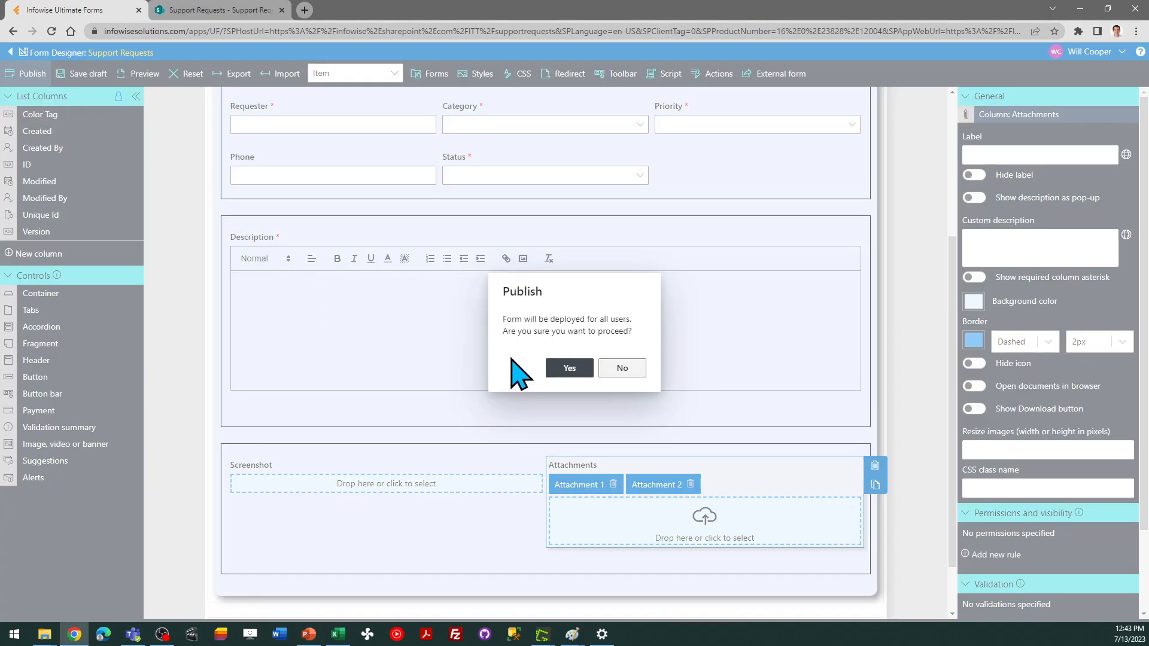
pyautogui.click(560, 367)
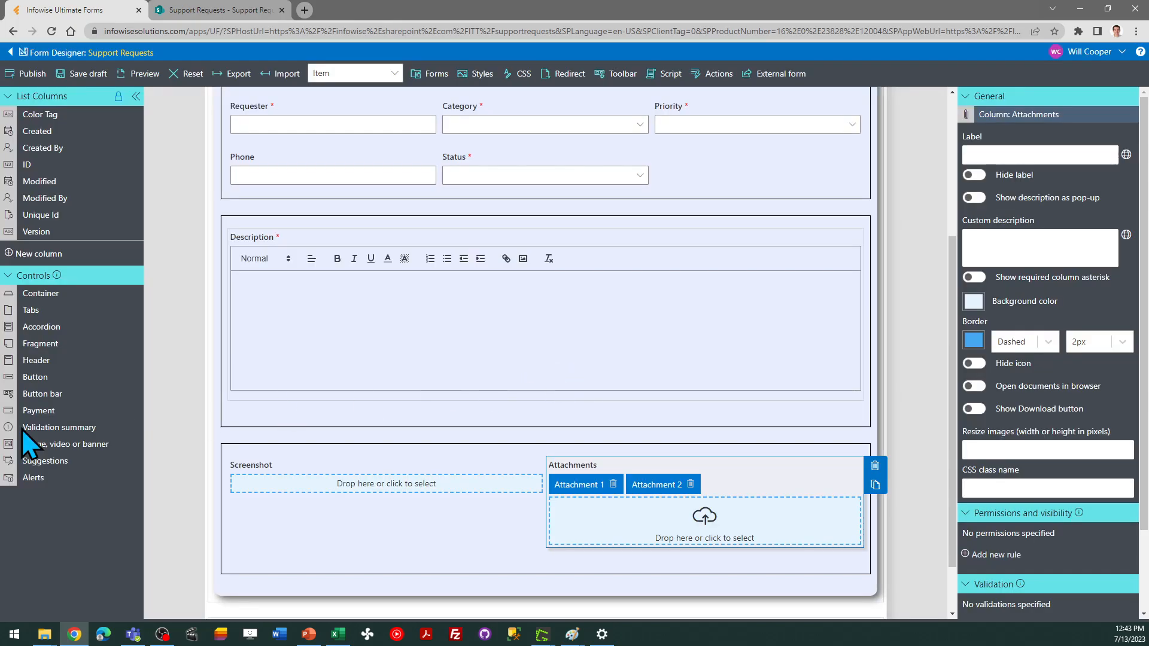
# Duplicate the bottom Screenshot/Attachments container and set the new copy below it to 1 column
pyautogui.hotkey('alt', 'Tab')
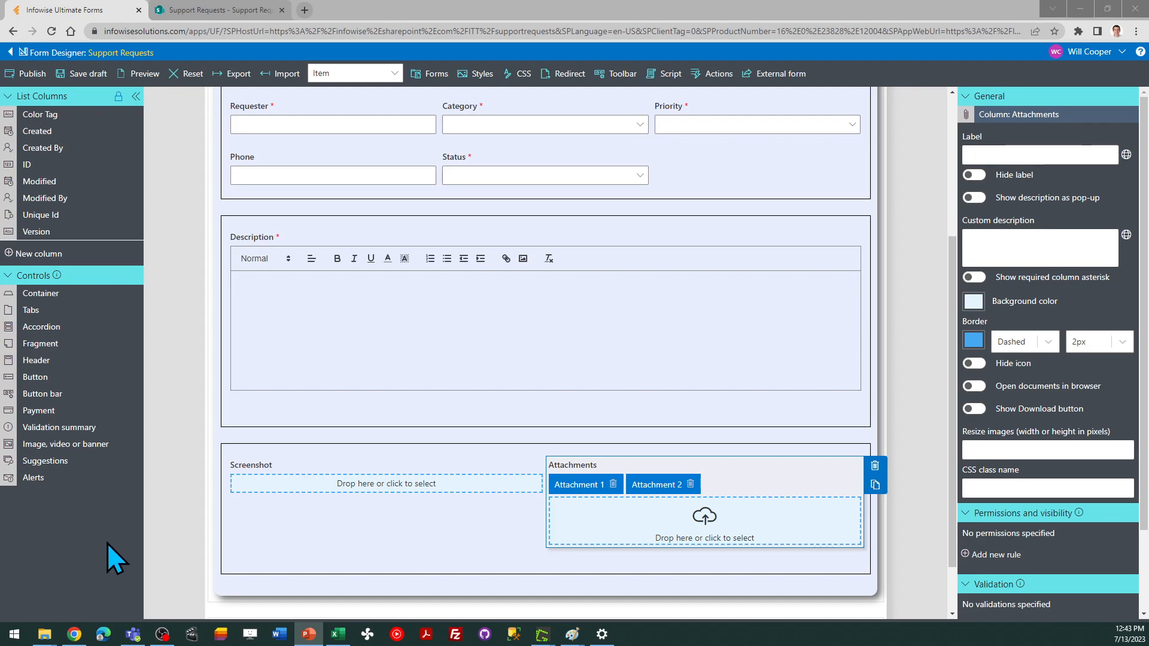
pyautogui.click(334, 557)
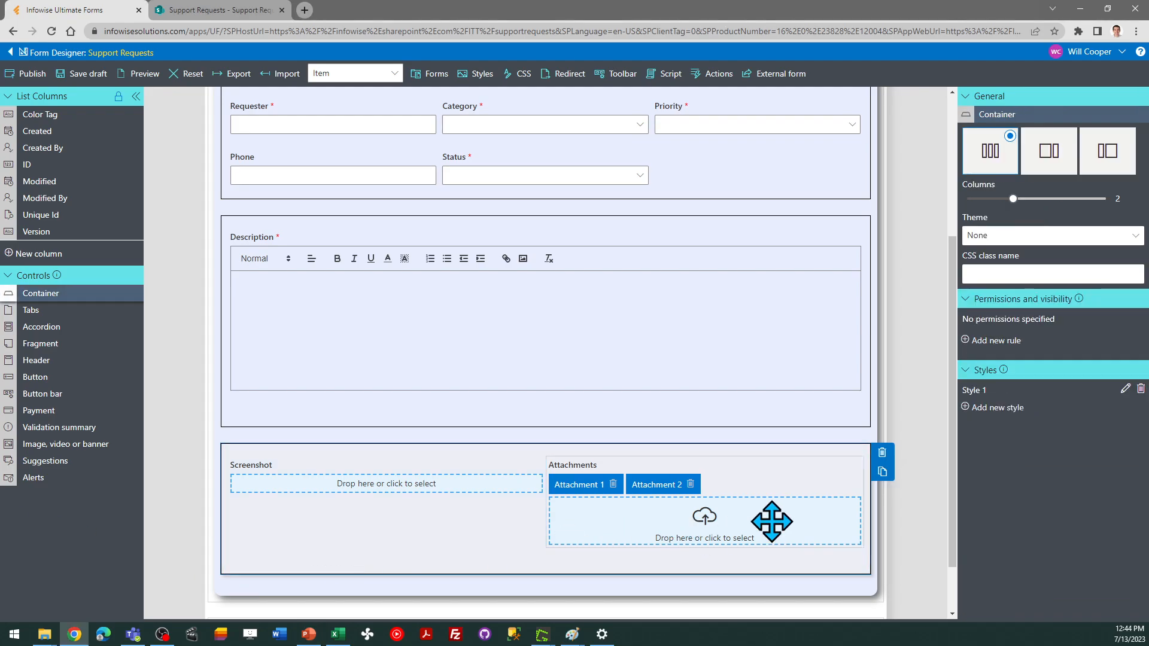
pyautogui.click(882, 473)
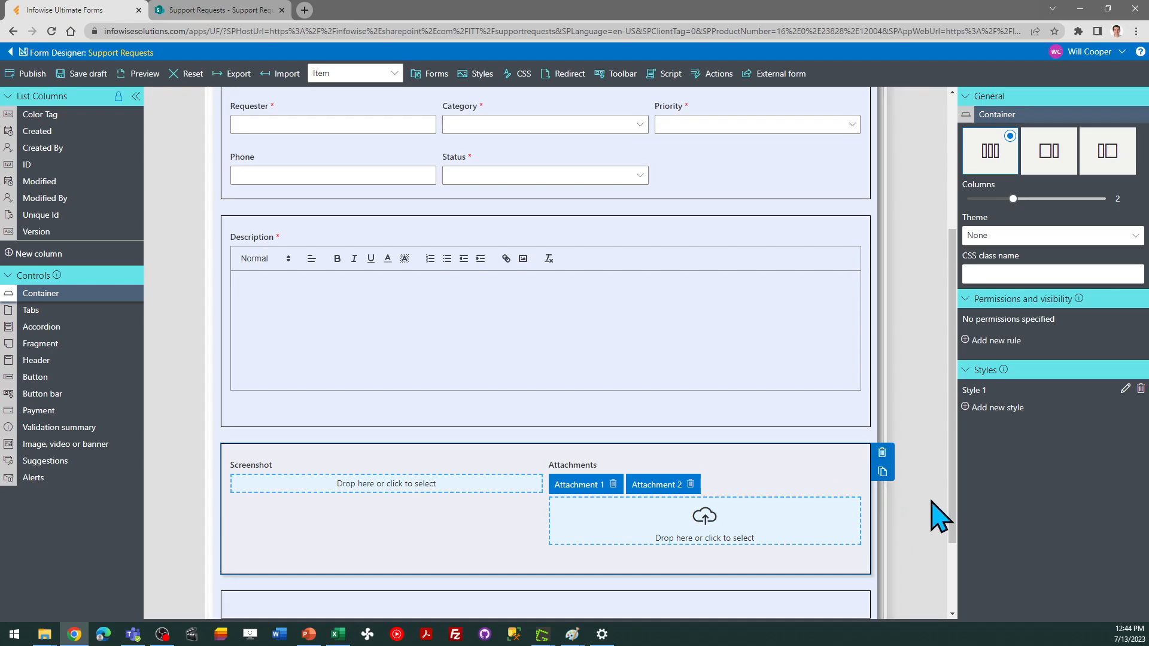
pyautogui.moveTo(952, 504); pyautogui.dragTo(949, 558)
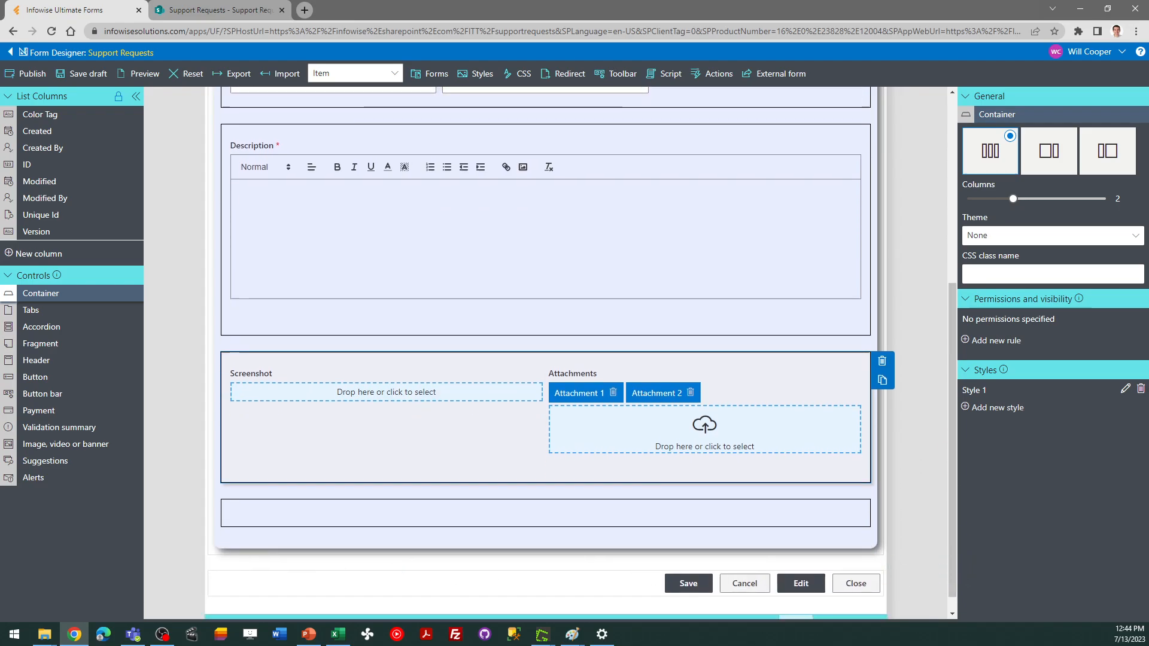
pyautogui.hotkey('alt', 'Tab')
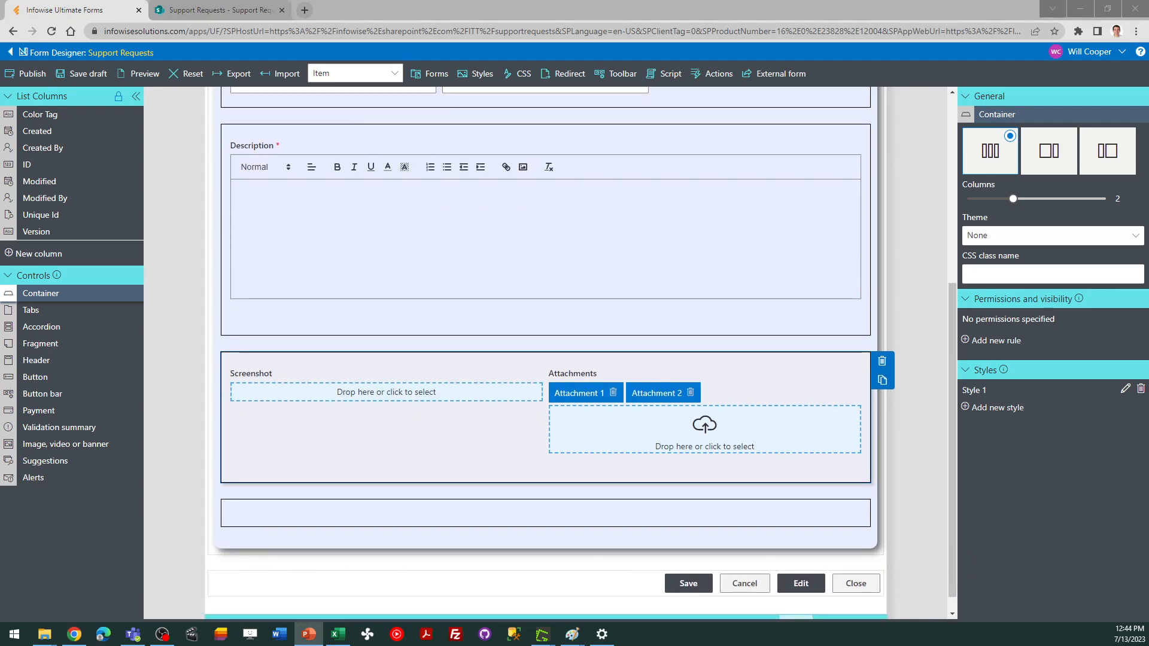
pyautogui.click(273, 509)
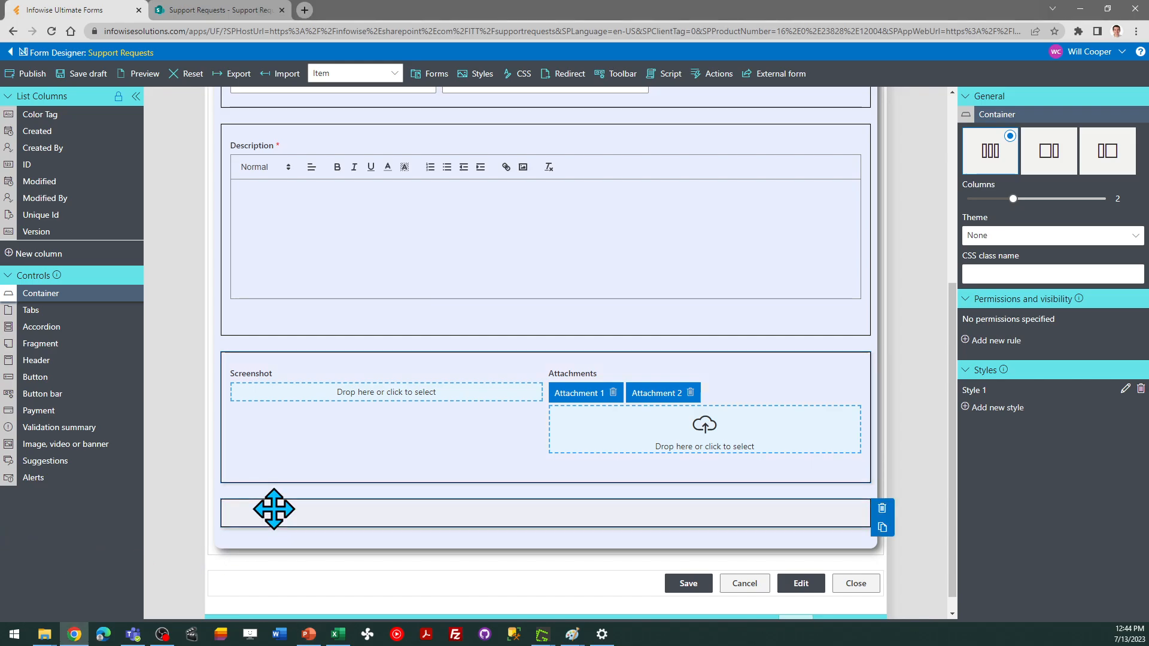
pyautogui.moveTo(1012, 199); pyautogui.dragTo(968, 199)
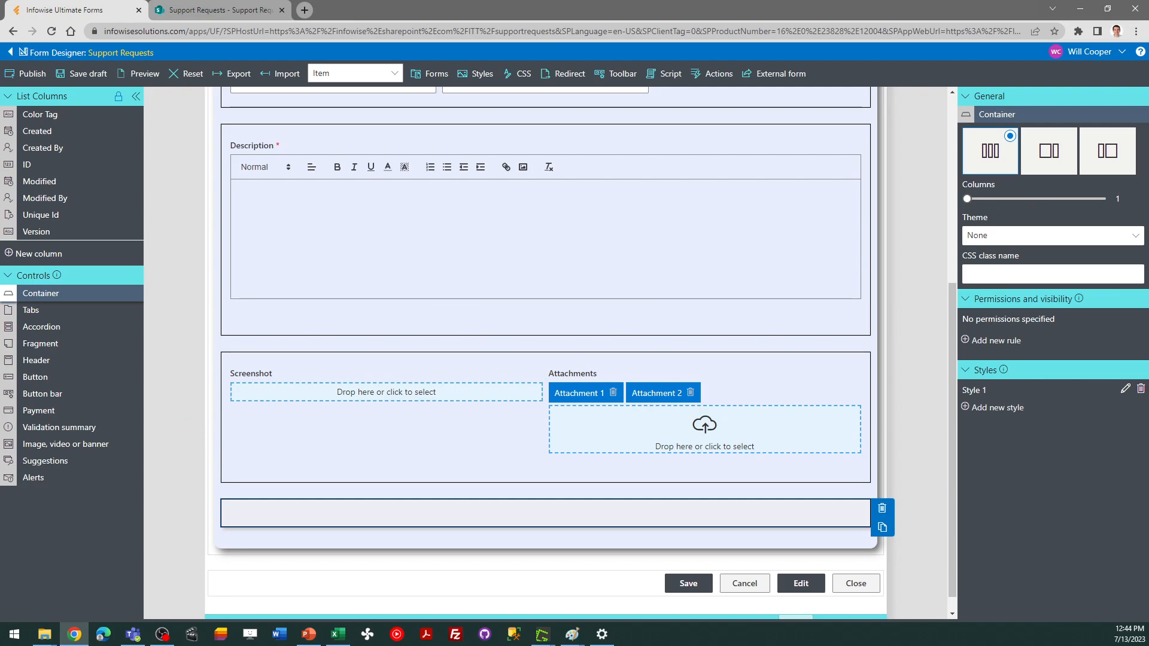
# Create a new Multiple lines of text column titled Support Response with Rich text turned on
pyautogui.hotkey('alt', 'Tab')
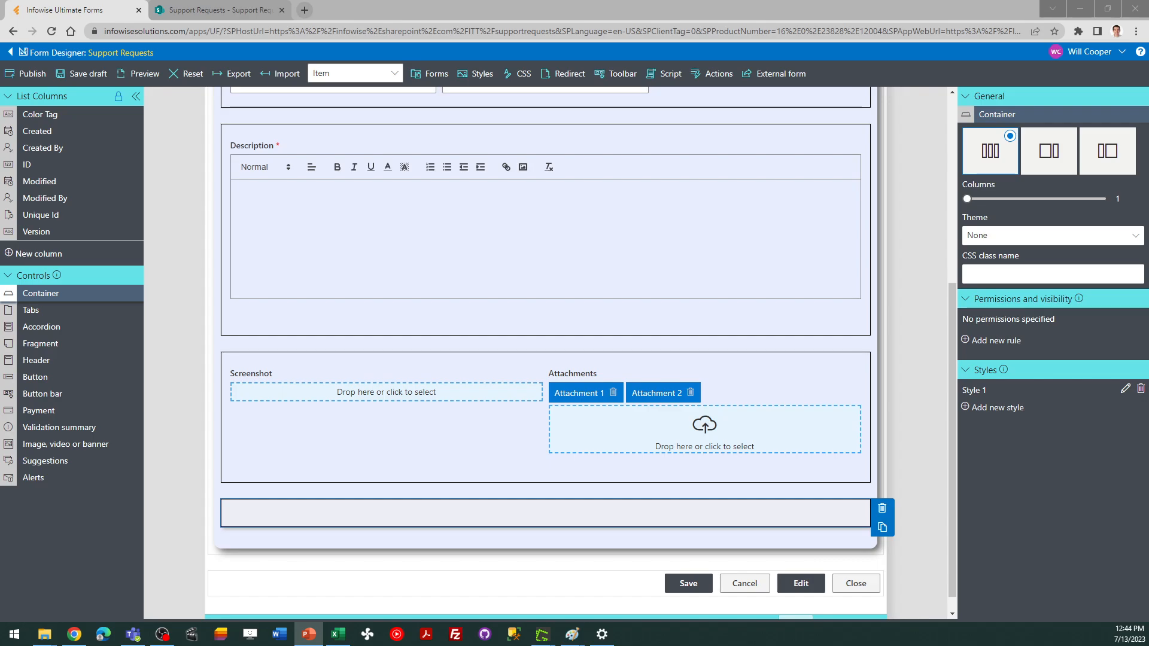
pyautogui.click(38, 254)
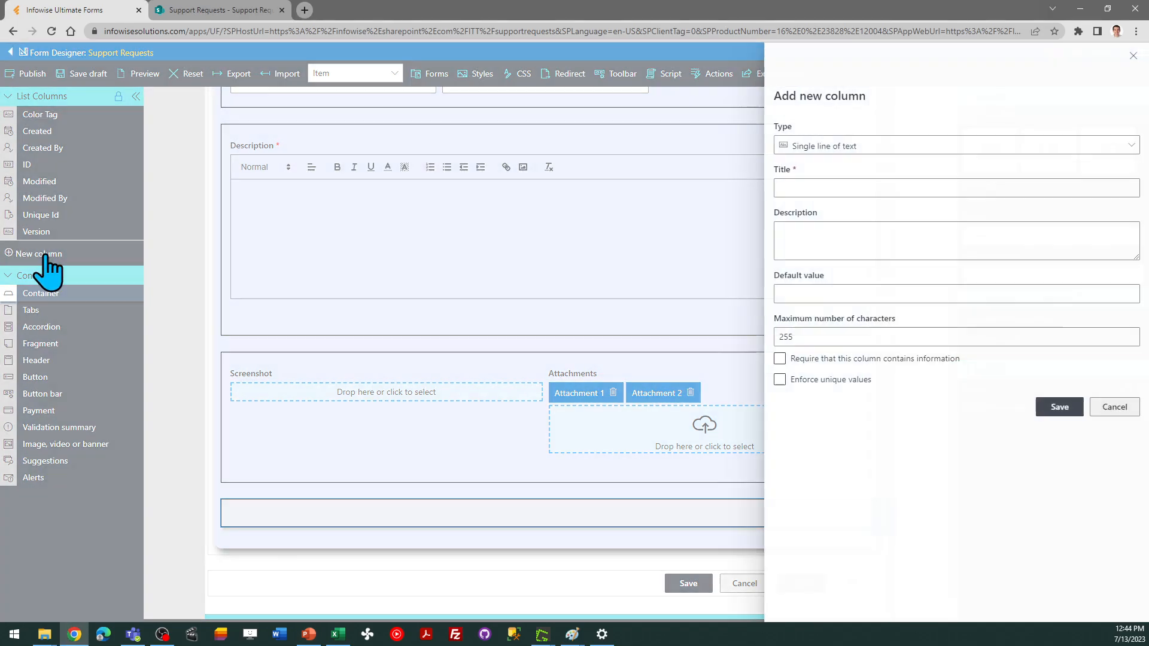
pyautogui.click(851, 149)
pyautogui.click(589, 158)
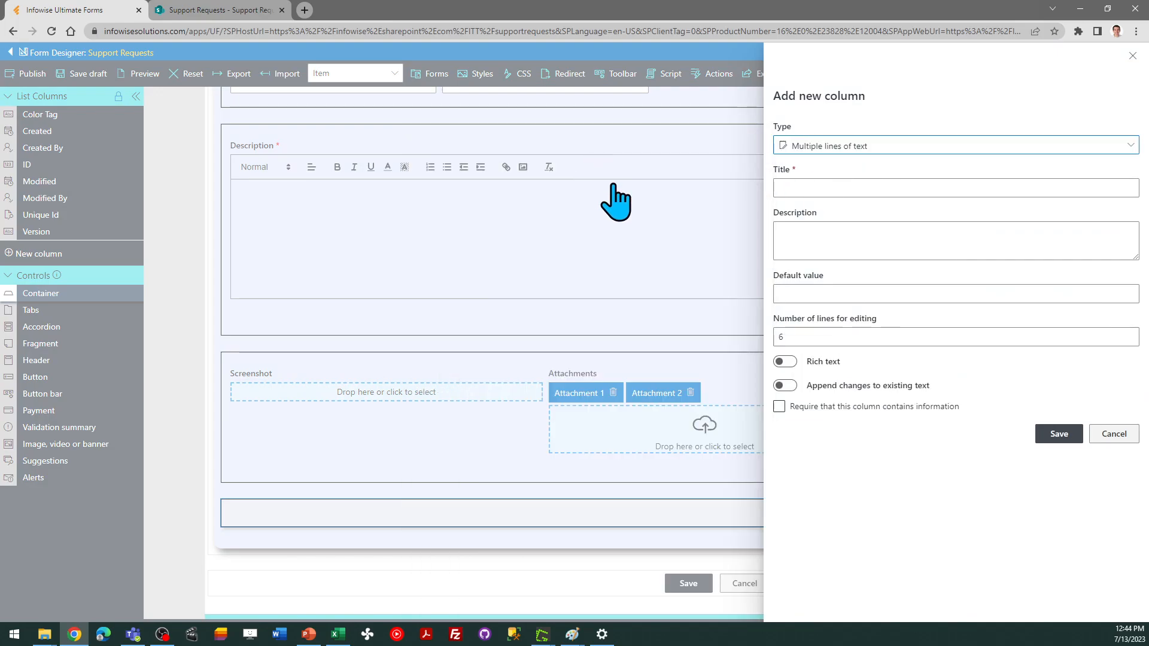
pyautogui.click(785, 361)
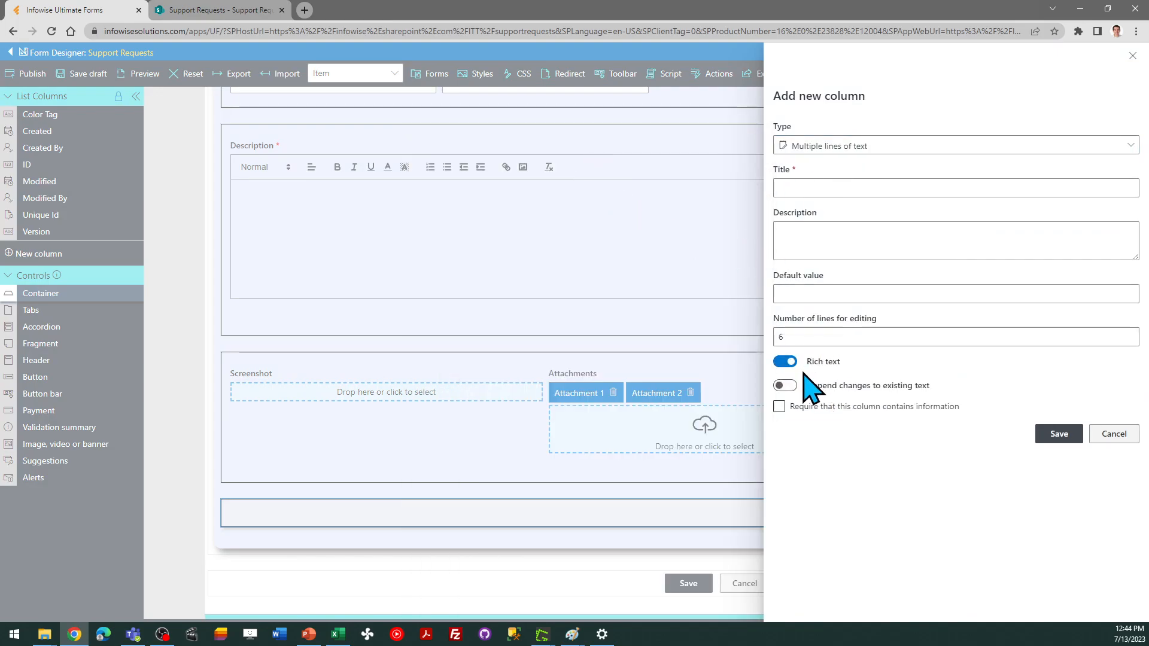
pyautogui.click(802, 186)
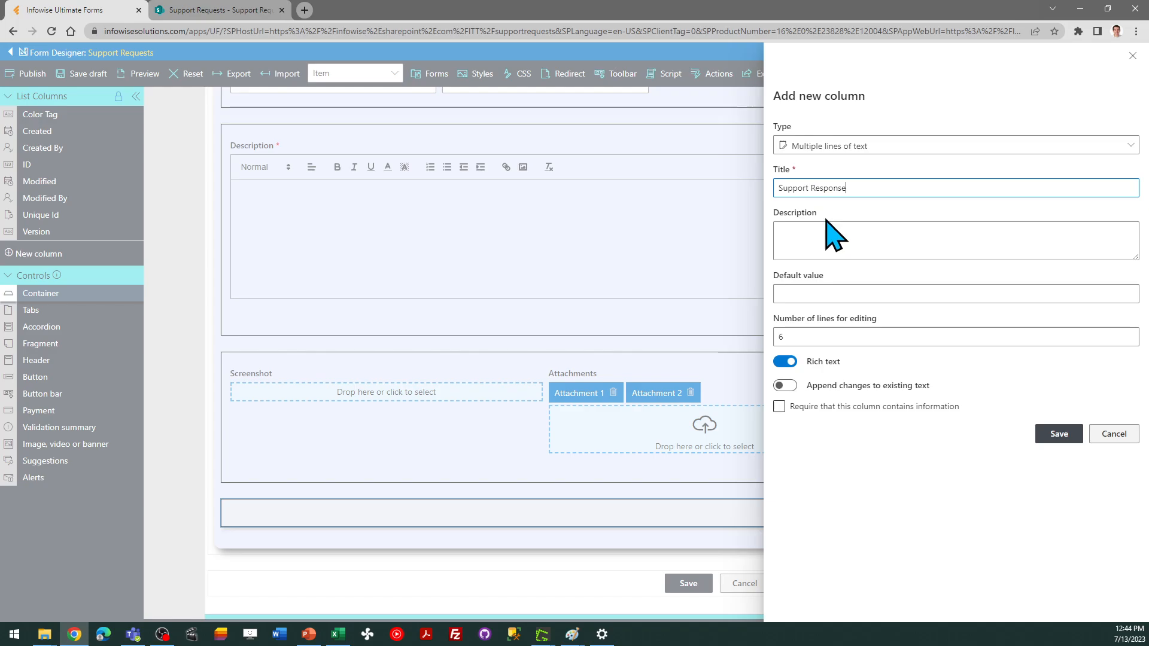
pyautogui.click(841, 408)
pyautogui.click(1058, 434)
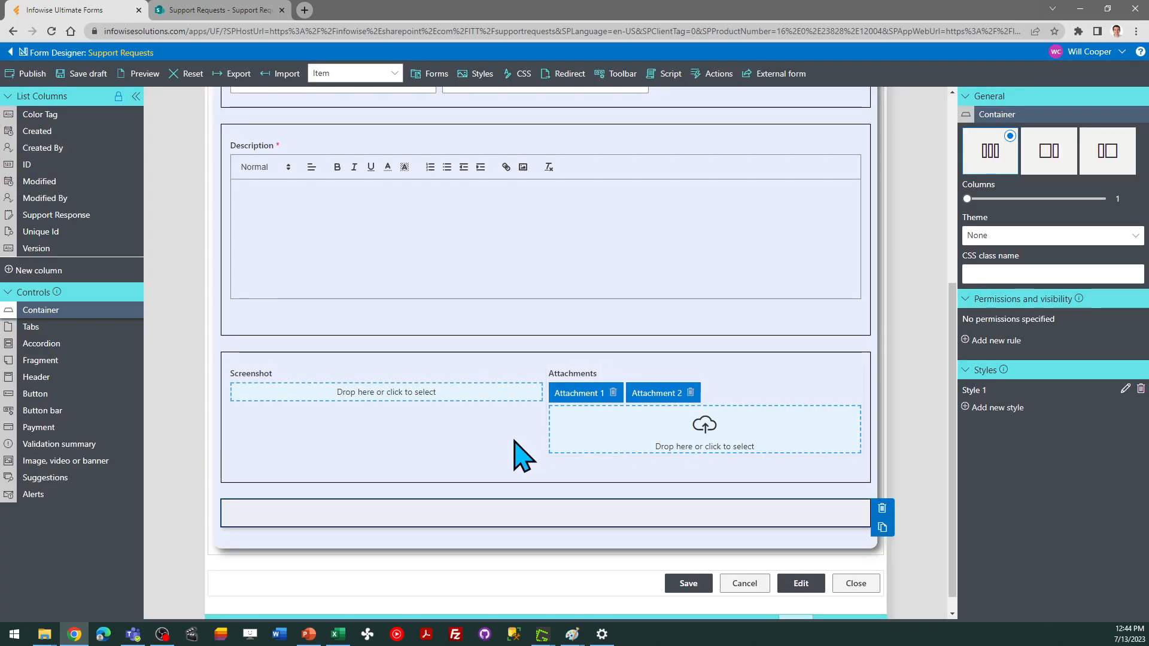
# Place the Support Response column into the new bottom container of the form
pyautogui.moveTo(71, 216); pyautogui.dragTo(335, 532)
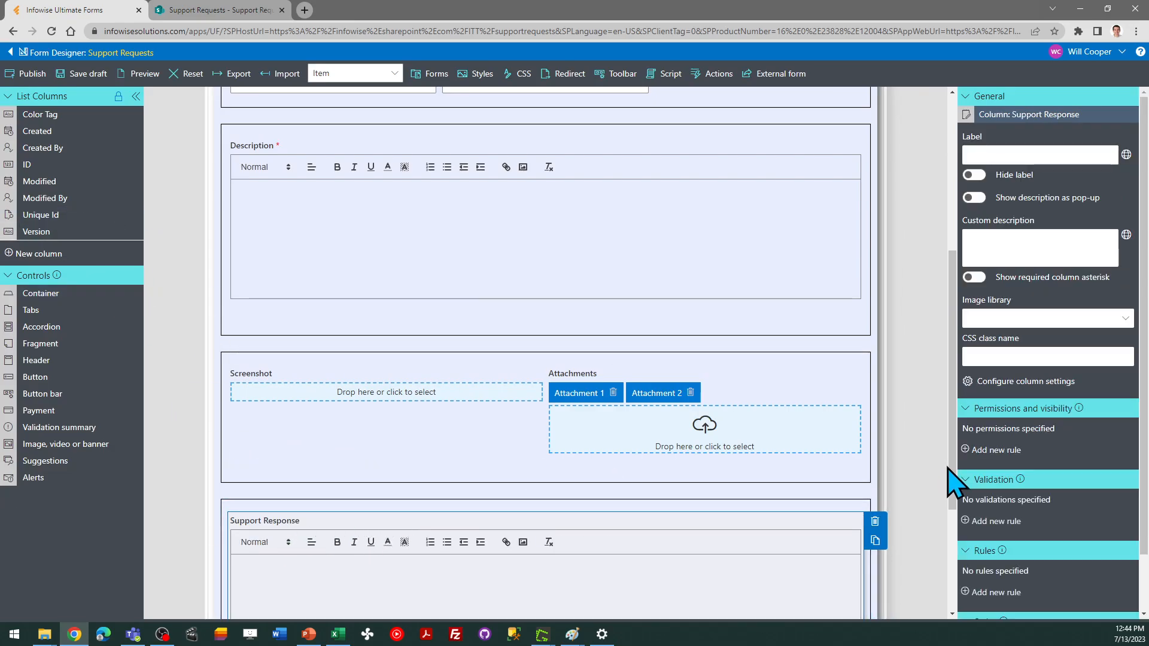
pyautogui.moveTo(955, 479); pyautogui.dragTo(955, 564)
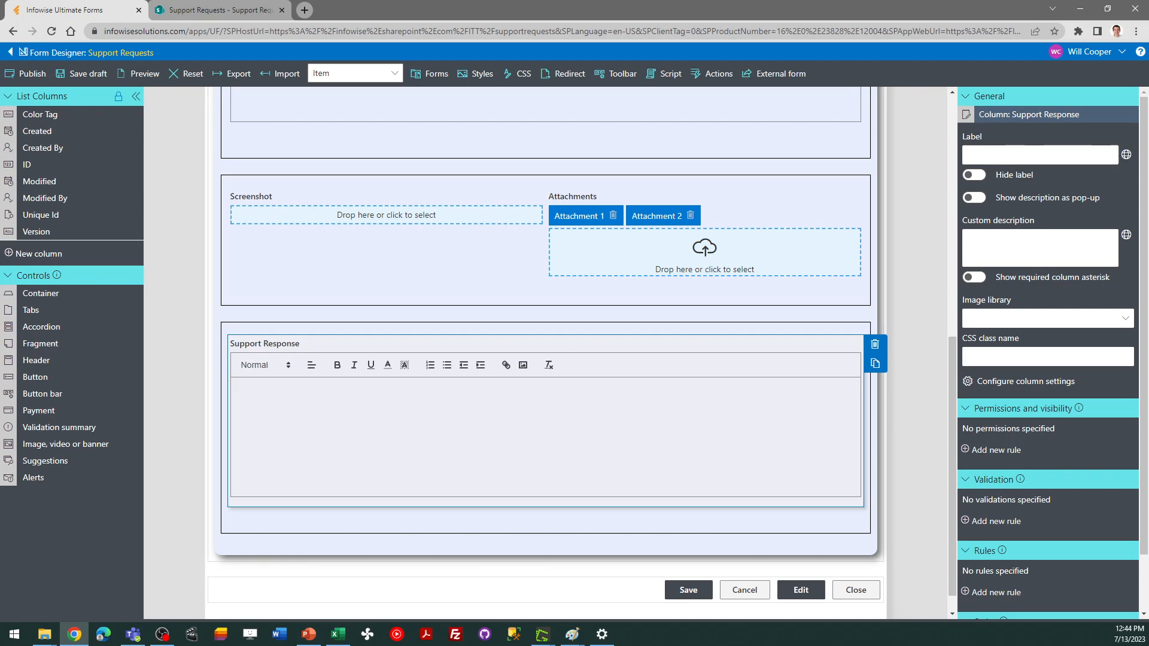
pyautogui.hotkey('alt', 'Tab')
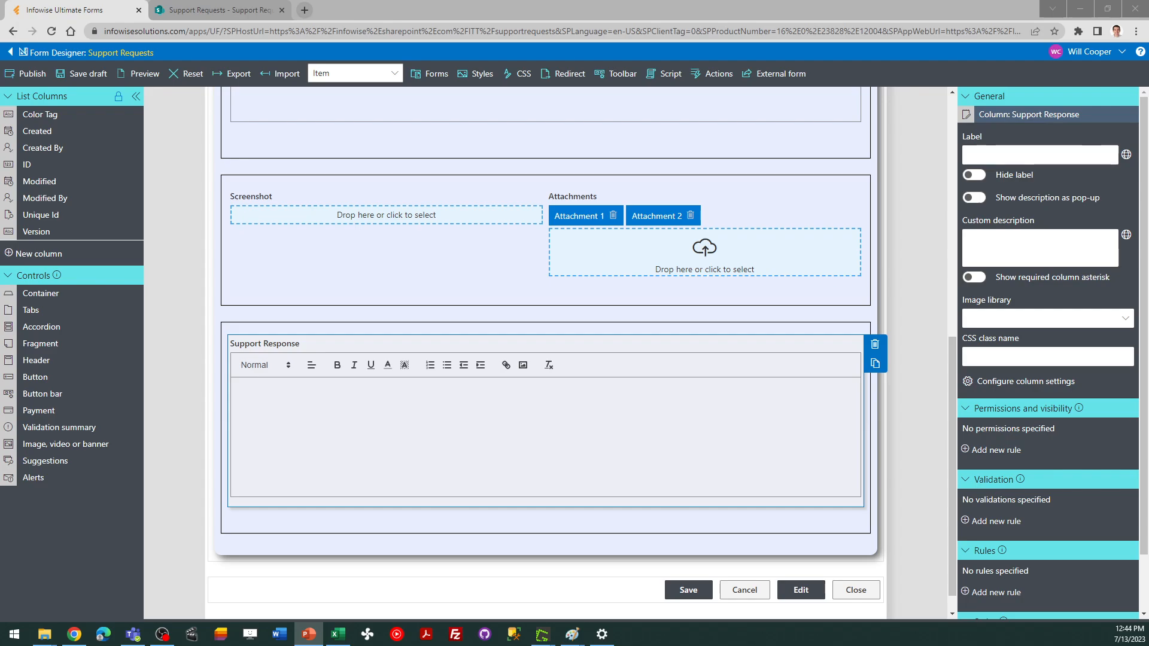
# Publish the updated form for all users
pyautogui.click(27, 73)
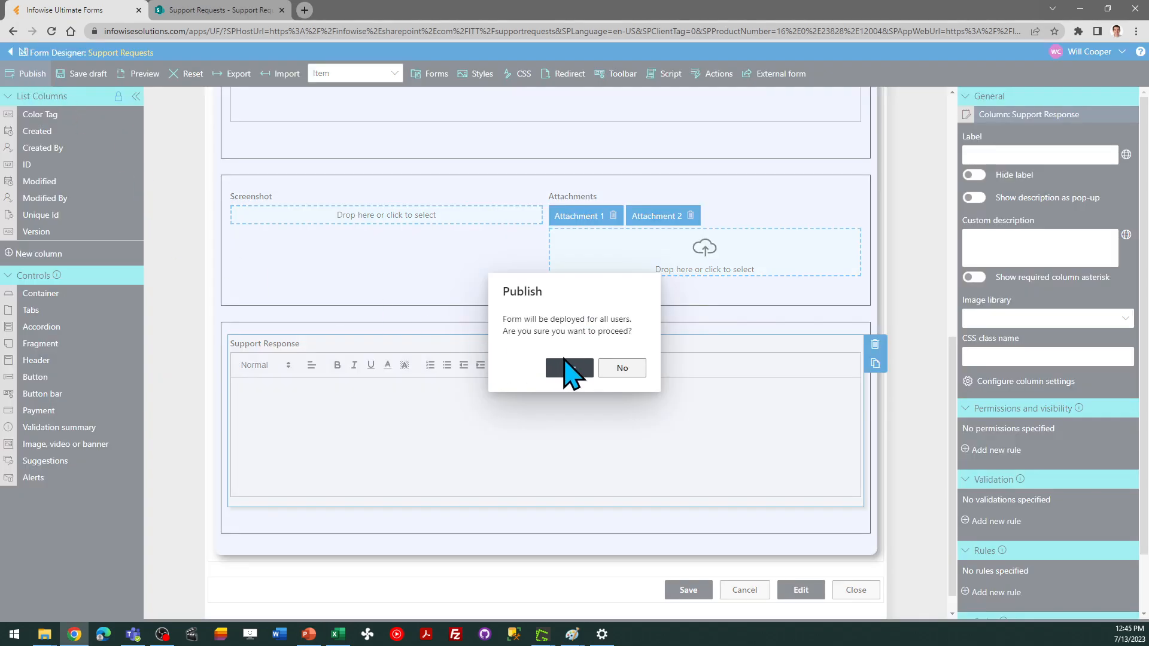
pyautogui.click(569, 367)
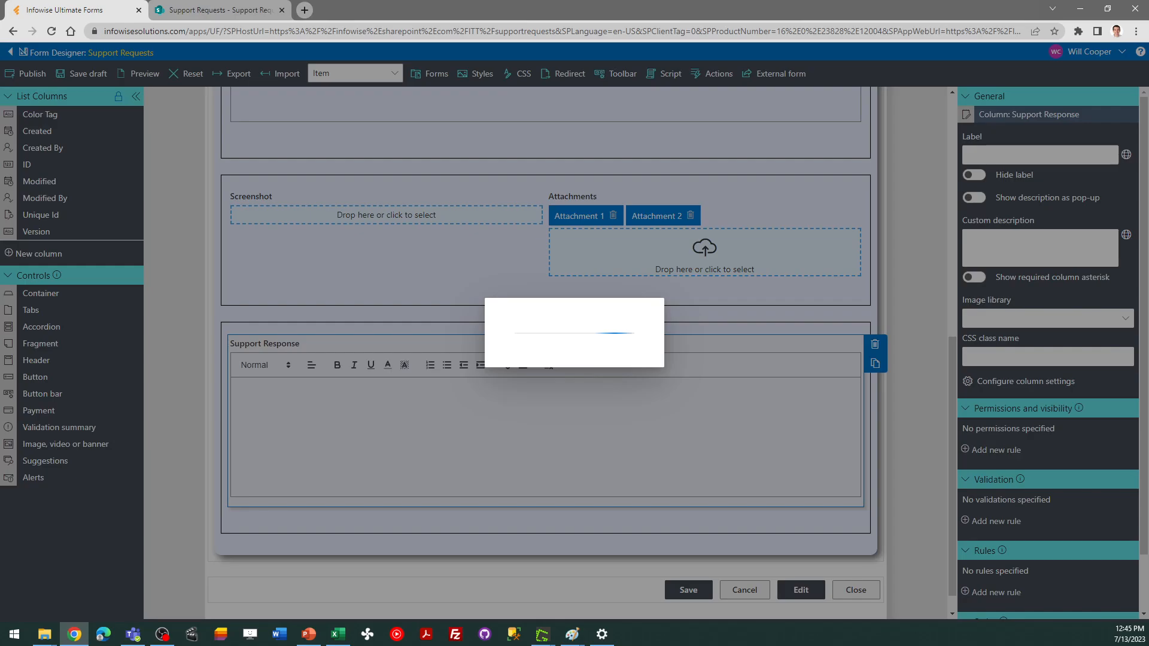
pyautogui.hotkey('alt', 'Tab')
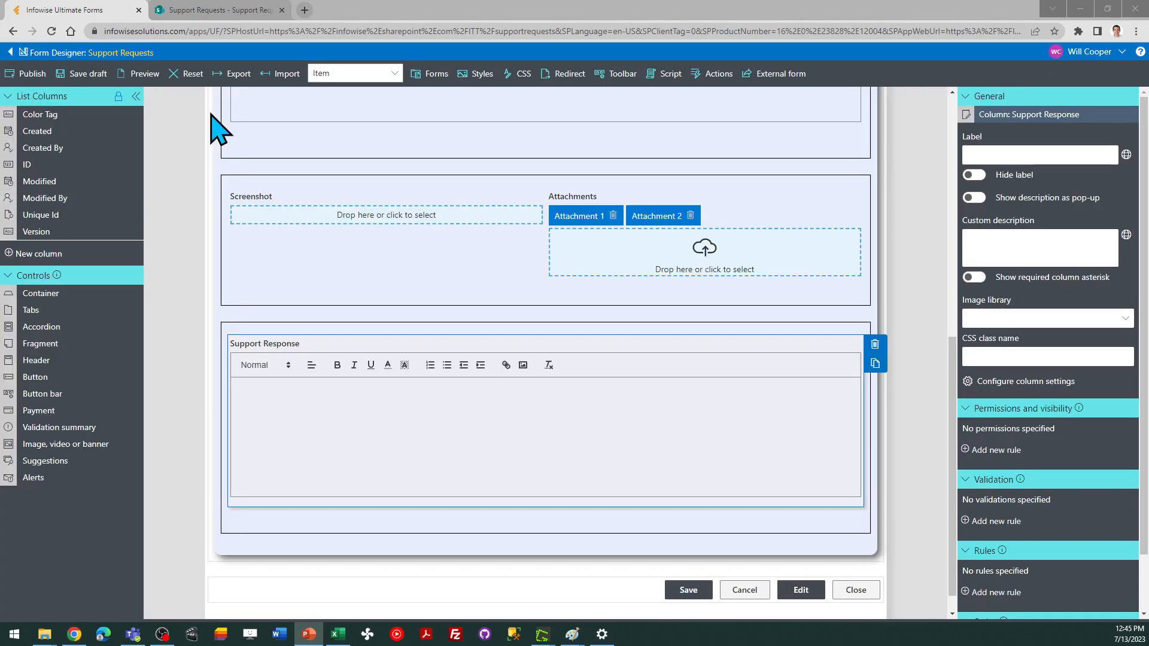
# Open a new item in the Support Requests list and enter the request "I can't access the network server"
pyautogui.click(225, 12)
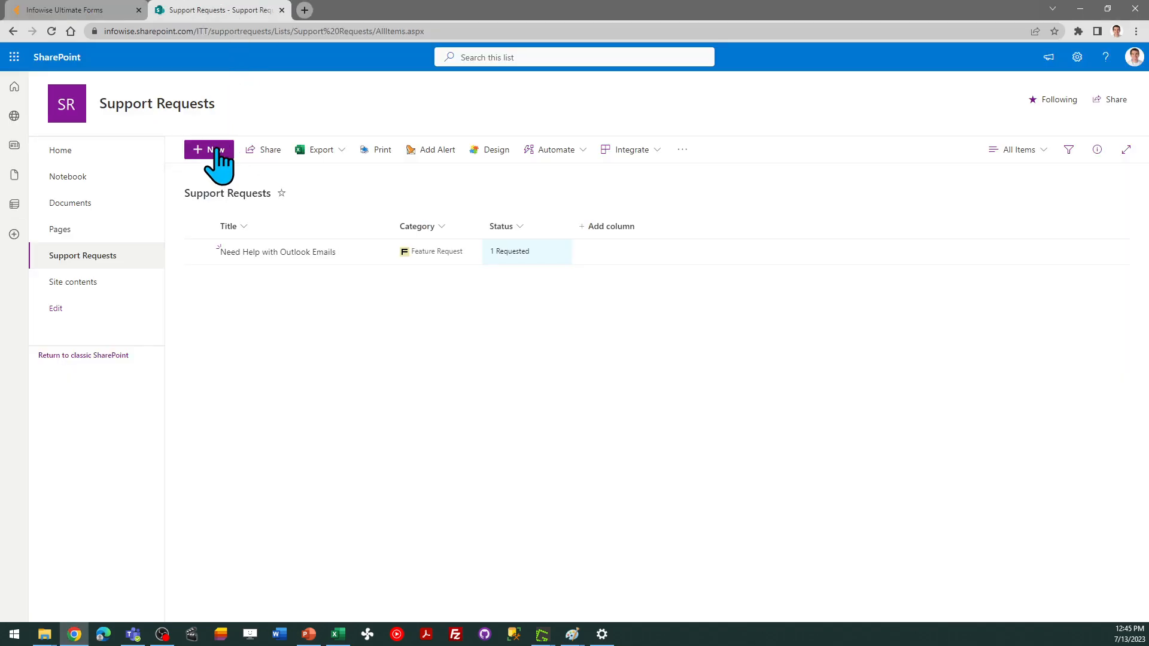
pyautogui.click(222, 153)
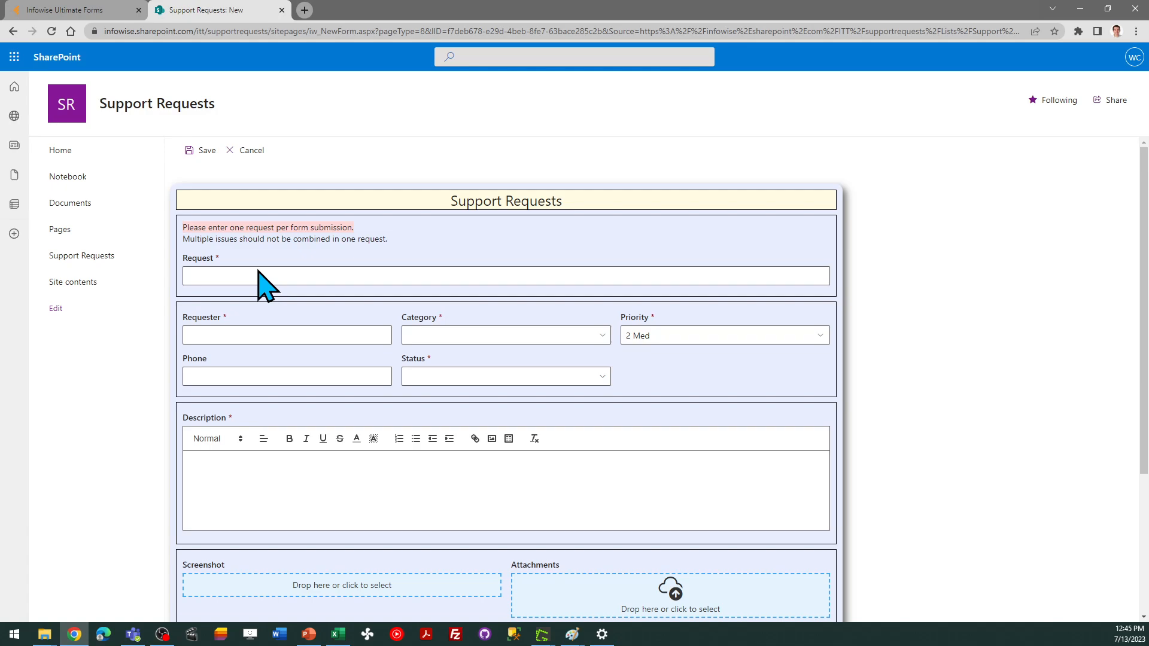
pyautogui.click(233, 275)
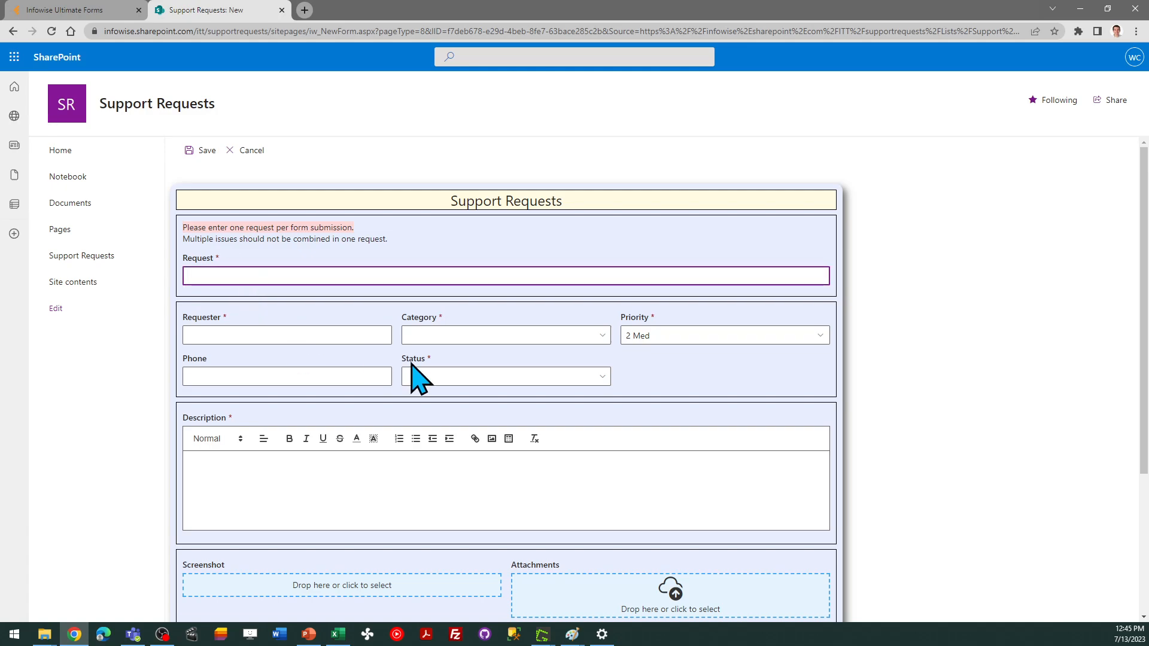
pyautogui.write('I ca')
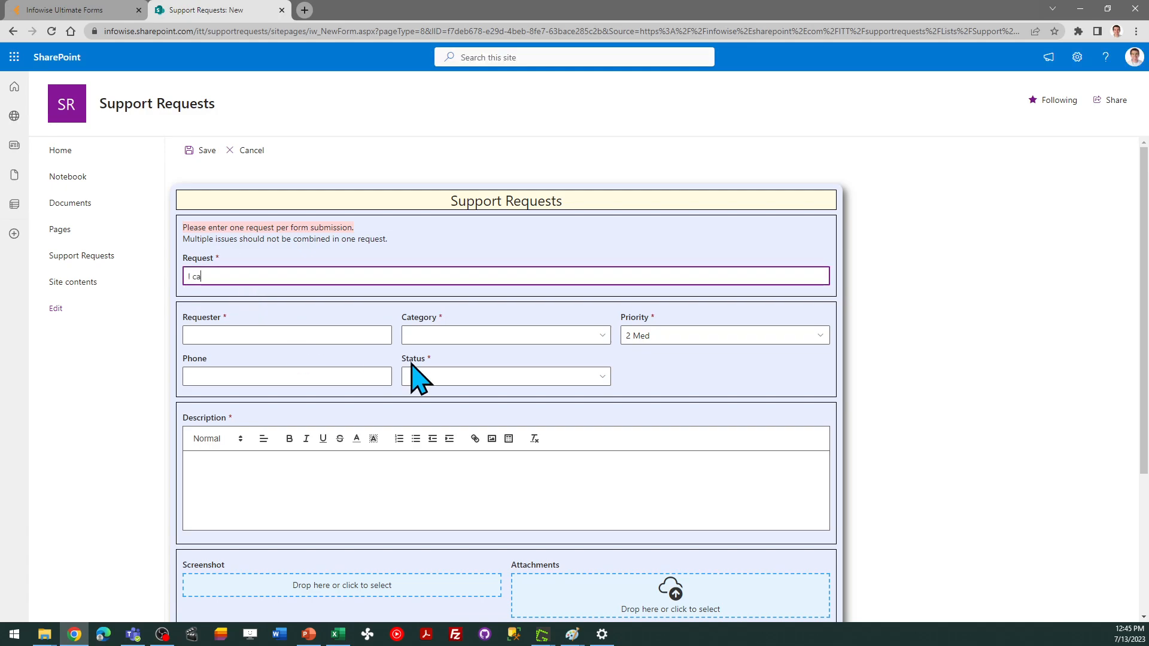
pyautogui.write("n't access teh")
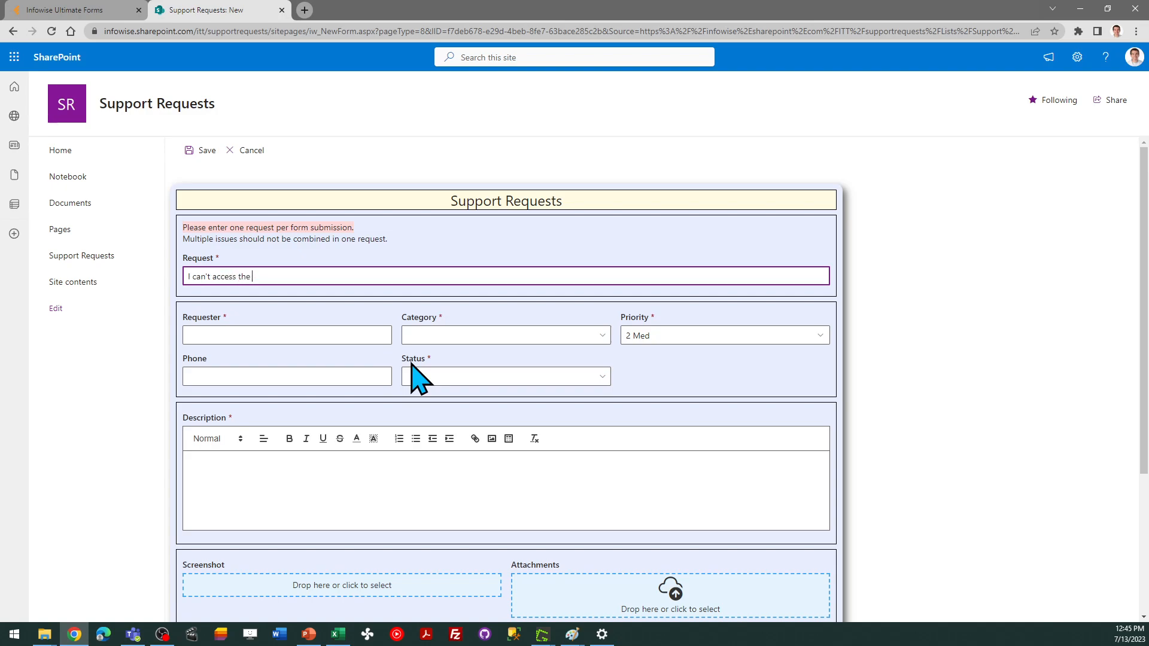
pyautogui.write('rk server')
# Pick the requester from the suggested people and set the Category to Question
pyautogui.press('Tab')
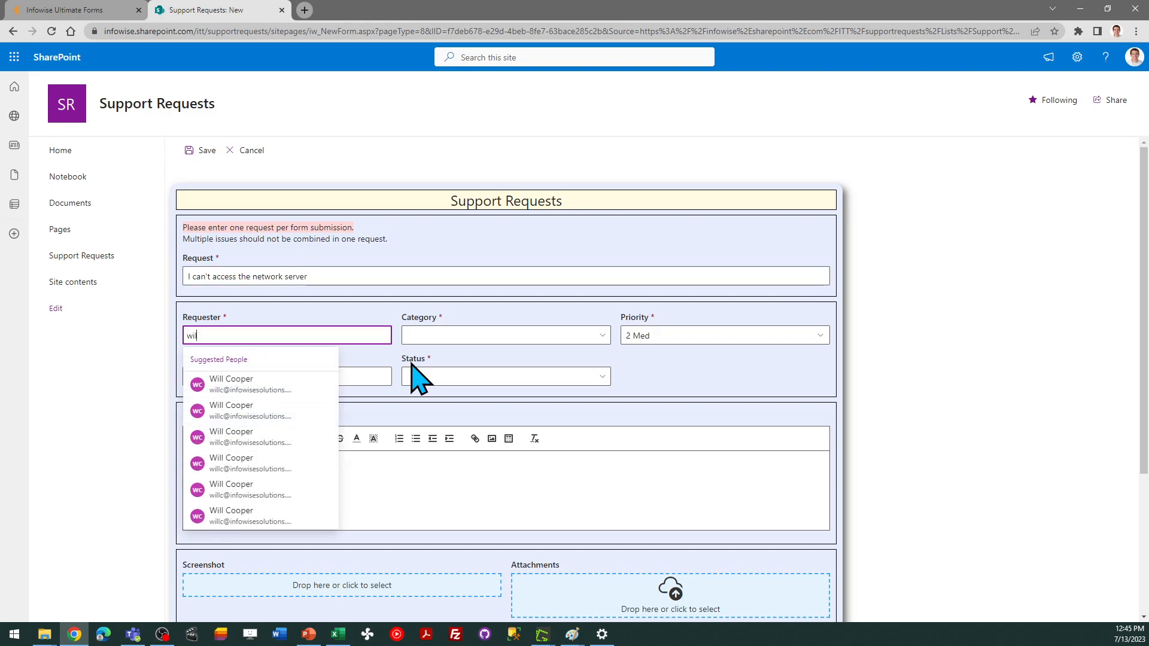
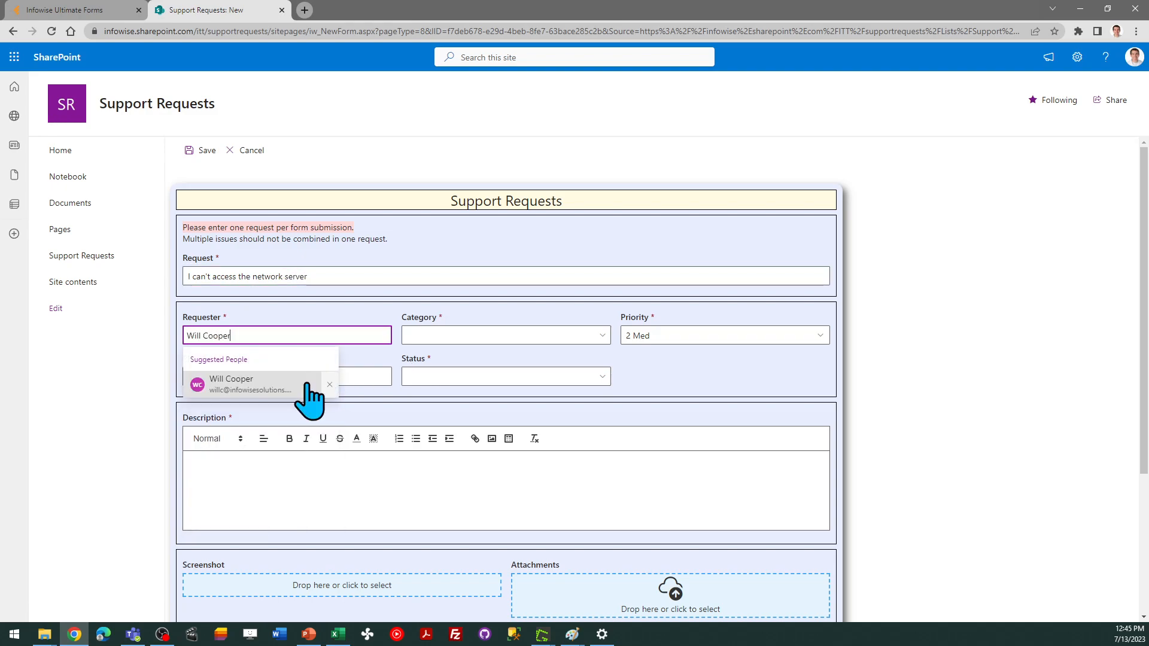
pyautogui.click(276, 386)
pyautogui.click(486, 336)
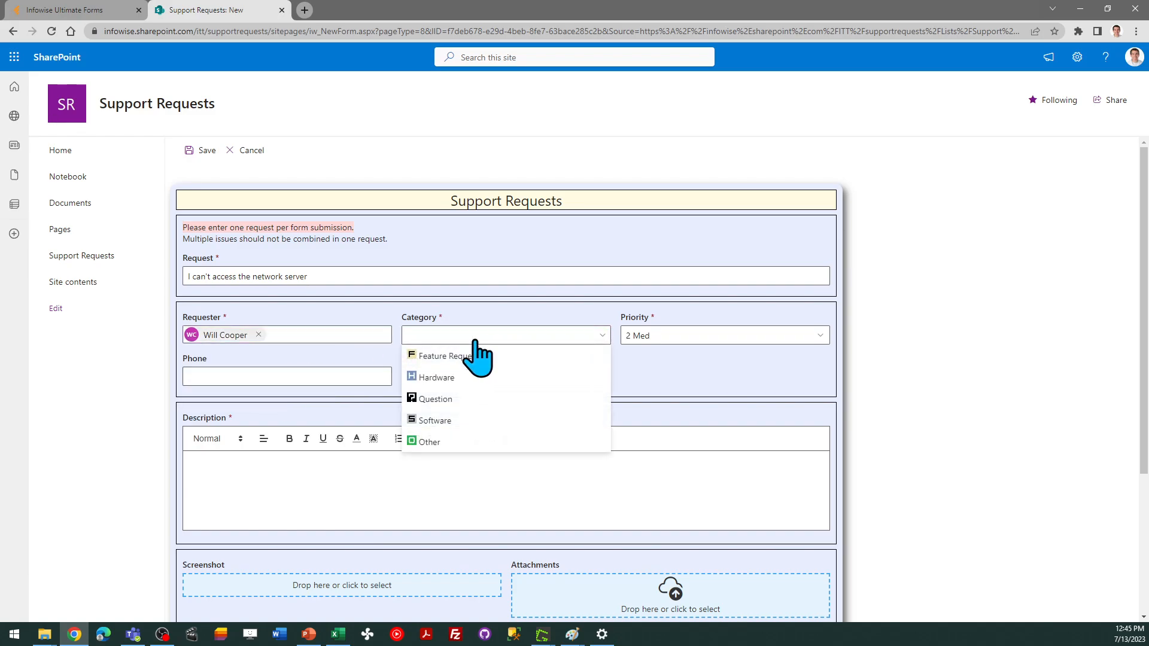
pyautogui.click(472, 399)
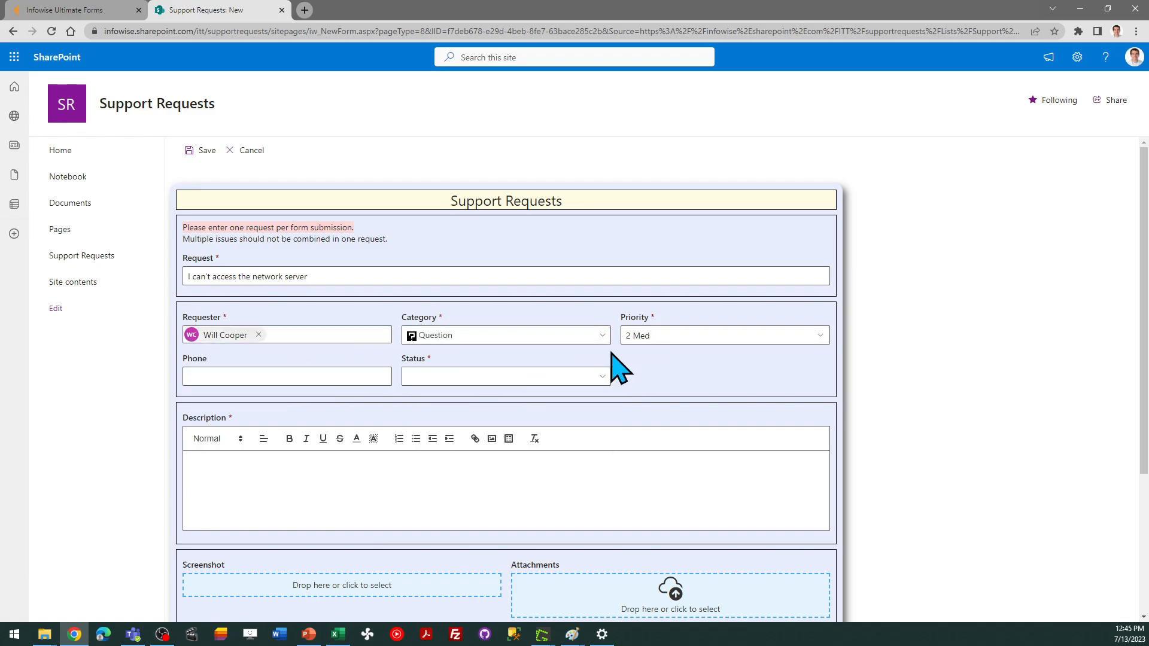
# Fill in the contact's phone number and set the Status to 1 Requested
pyautogui.click(270, 380)
pyautogui.write('33')
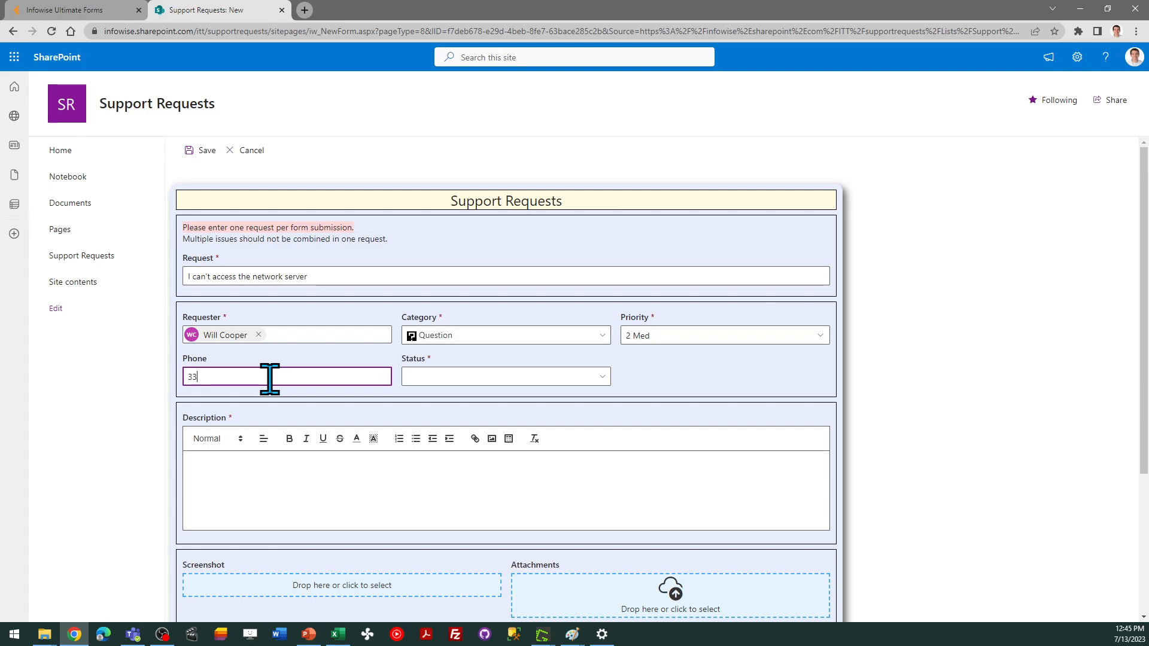
pyautogui.write('3-444-5555')
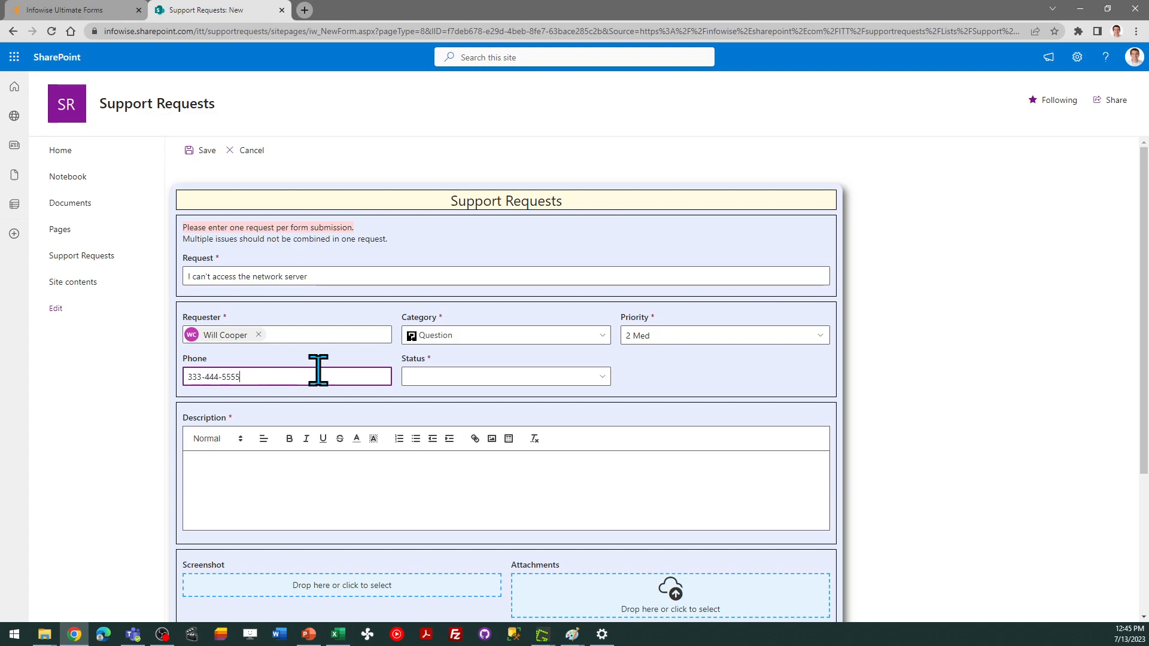
pyautogui.click(529, 377)
pyautogui.click(467, 397)
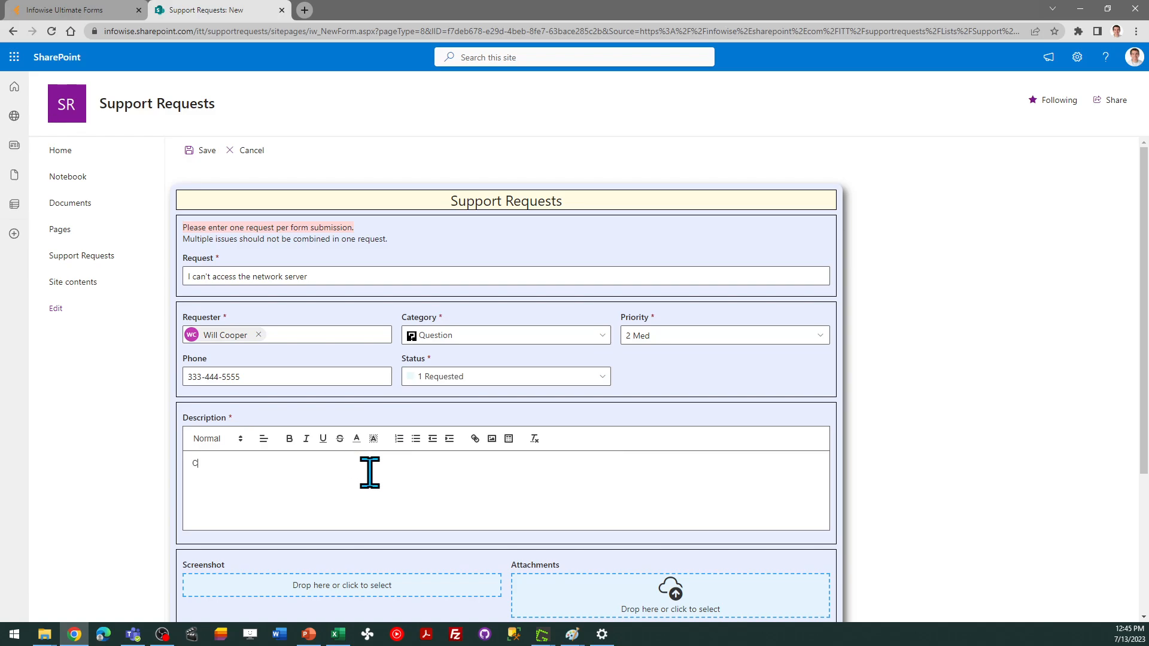
# Enter the description "Can someone please help me connect?" and review the rest of the form down to Support Response
pyautogui.write('omeone please help me connect?')
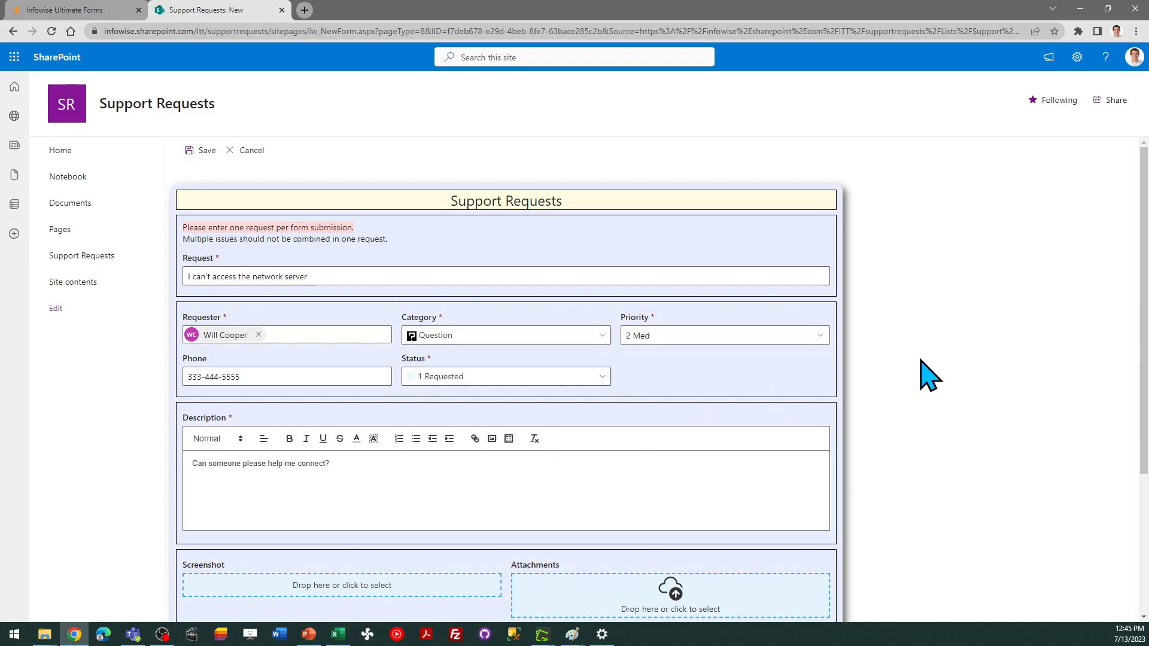
pyautogui.moveTo(1144, 266); pyautogui.dragTo(1145, 348)
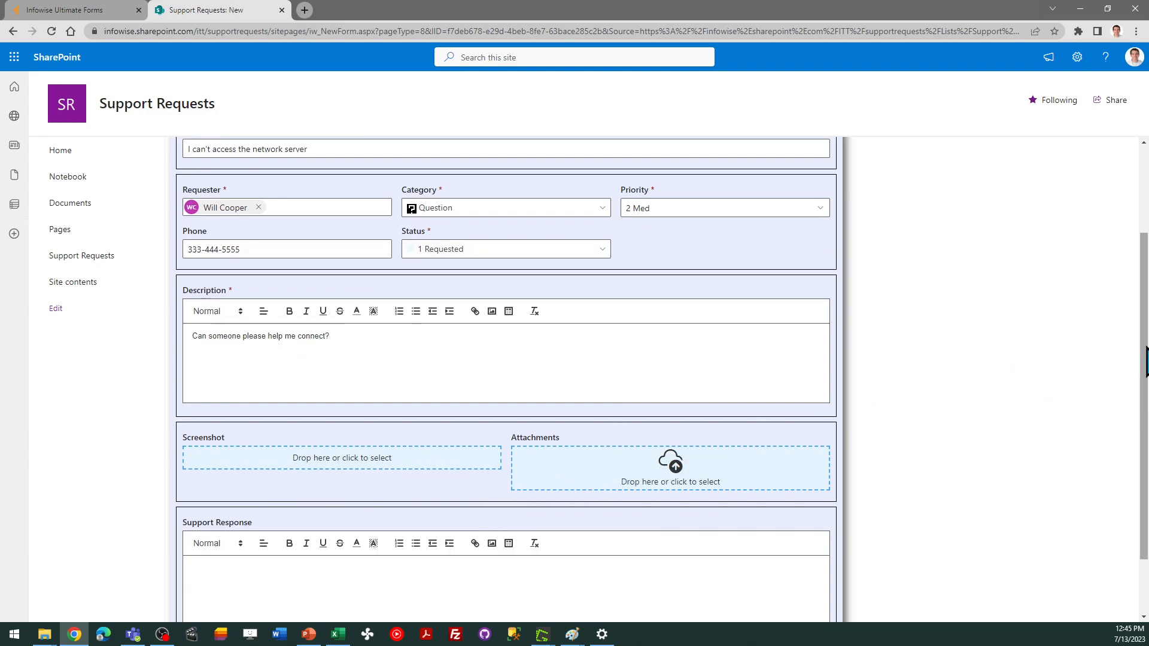
pyautogui.scroll(-2, 1077, 454)
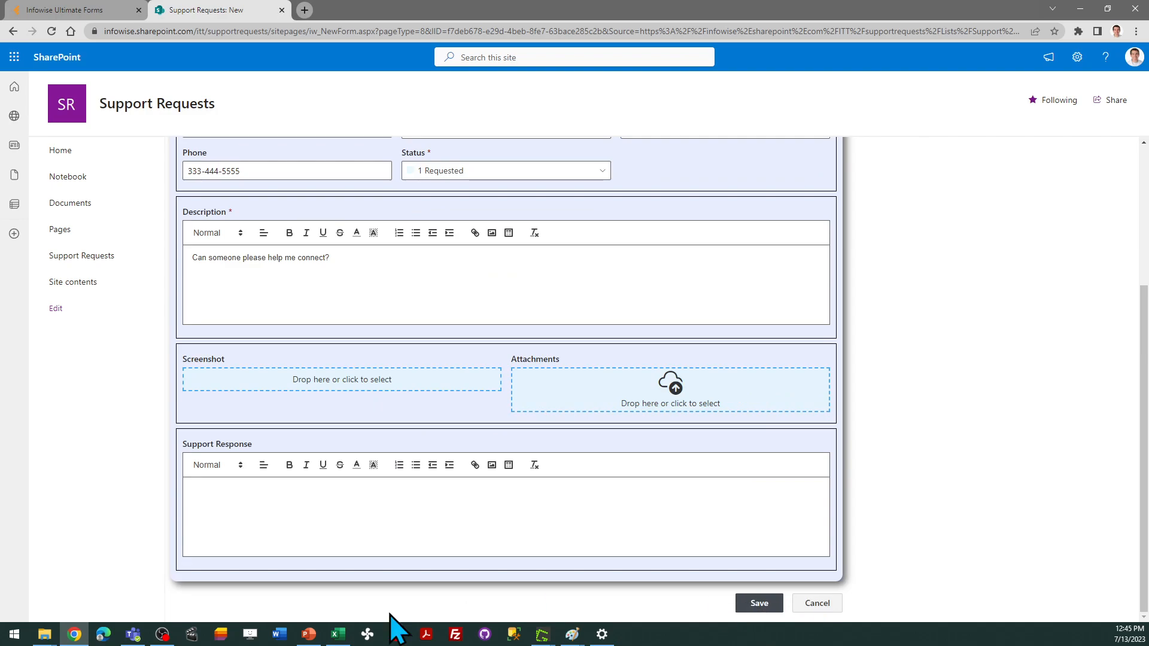
pyautogui.click(309, 634)
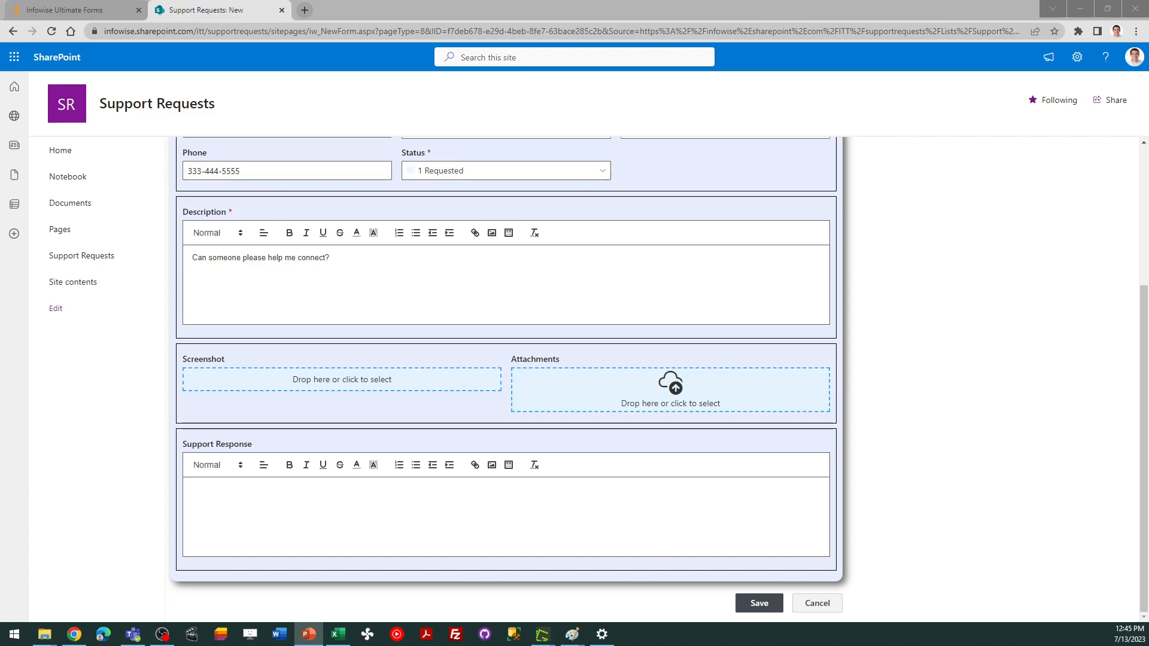
# Save the new support request and return to the Infowise form designer
pyautogui.click(755, 603)
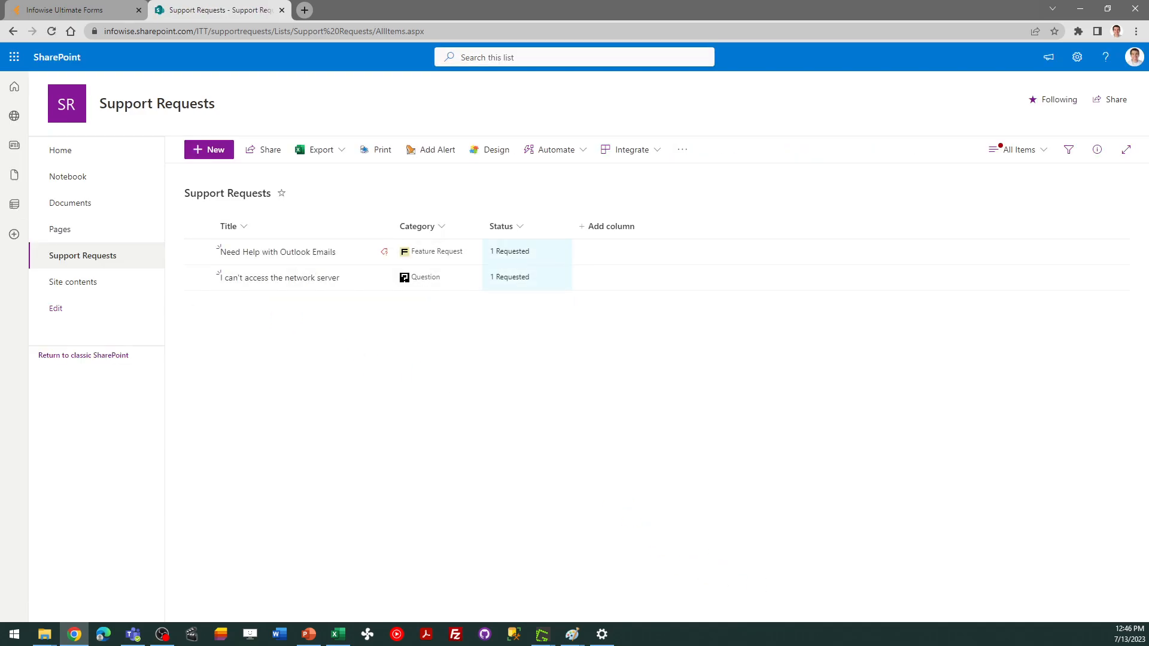
pyautogui.hotkey('alt', 'Tab')
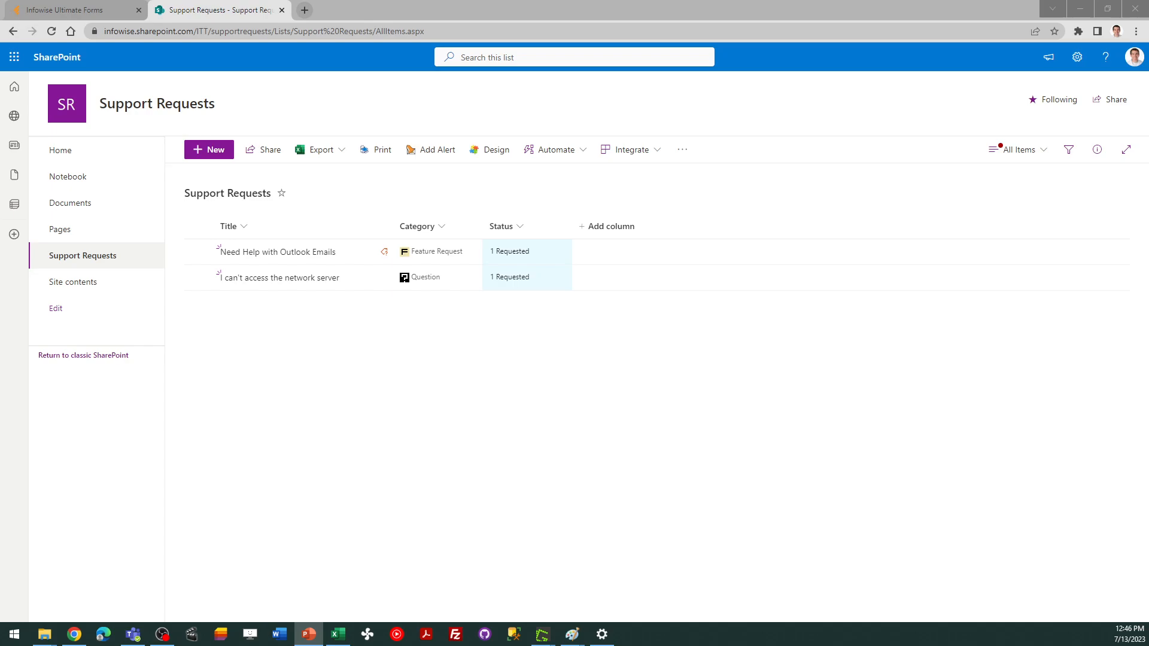
pyautogui.click(92, 10)
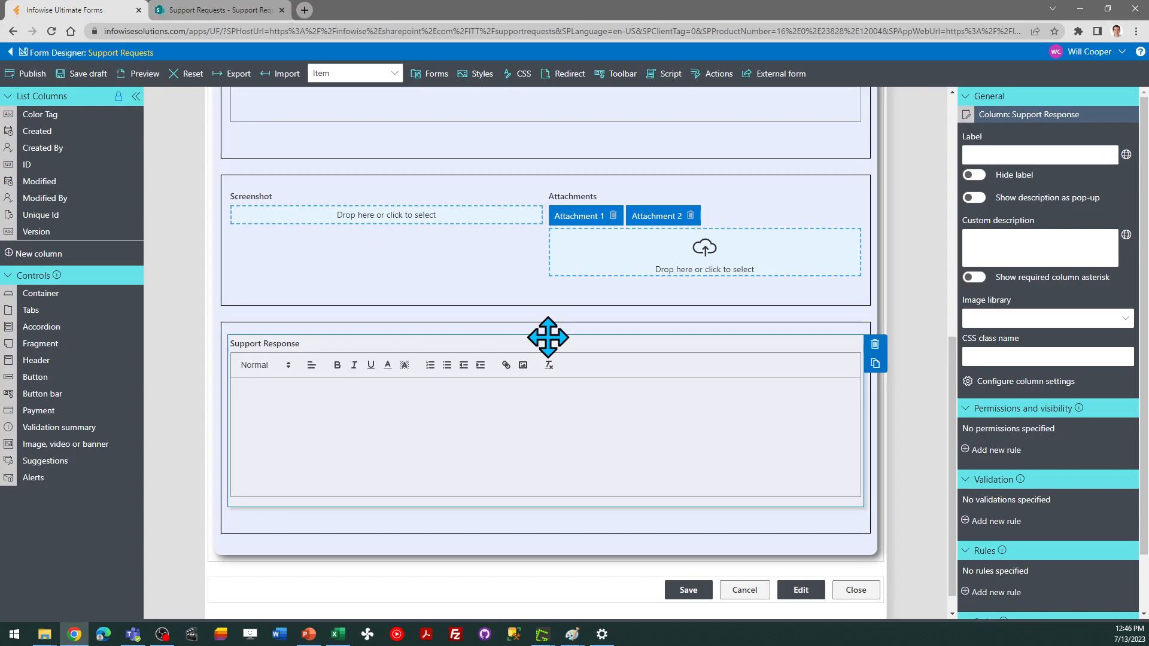
# Add a Write permission rule named "Show on Edit and Display" to the Support Response container, applied only to Edit and Display forms
pyautogui.click(414, 529)
pyautogui.click(358, 427)
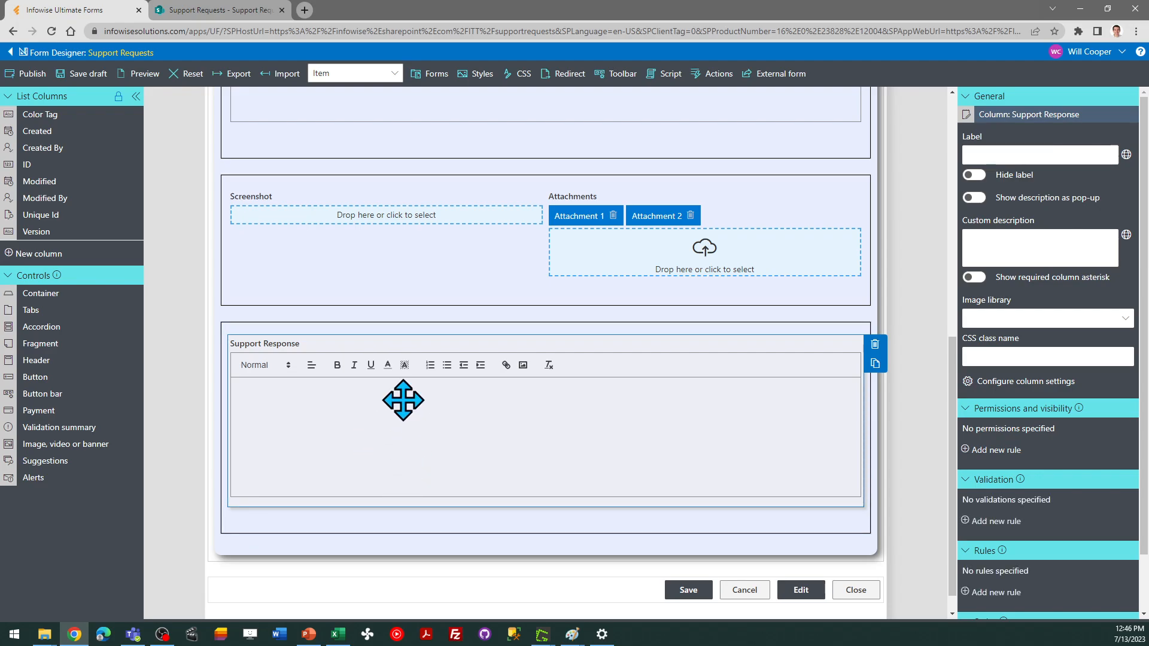
pyautogui.click(438, 527)
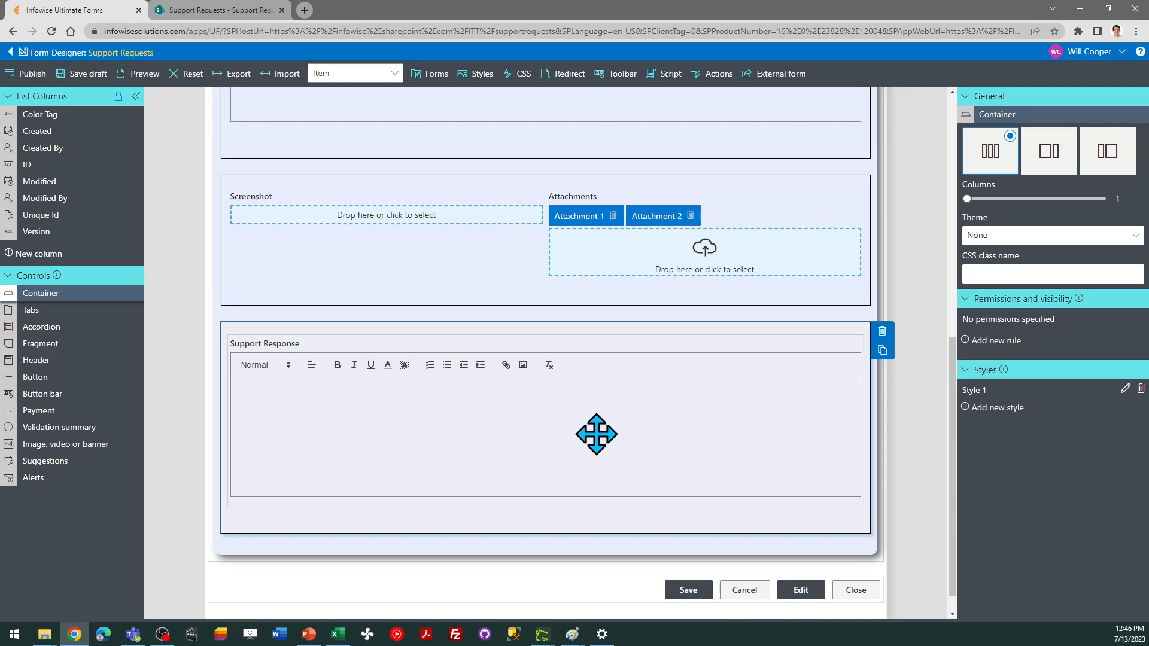
pyautogui.click(1005, 339)
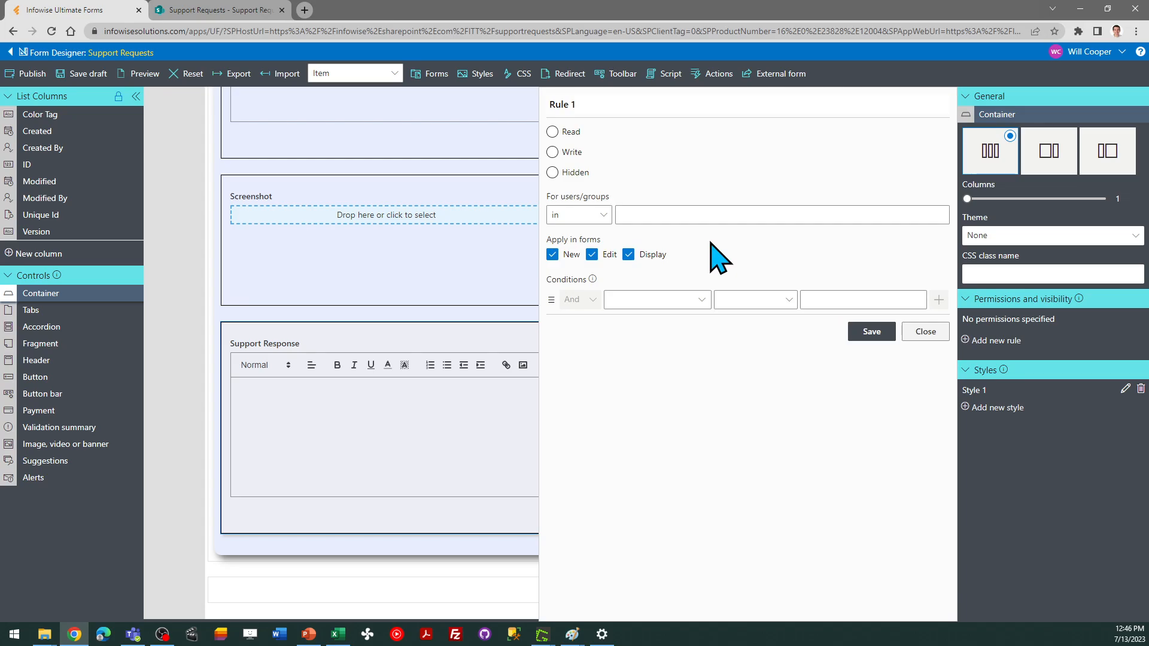
pyautogui.click(553, 152)
pyautogui.tripleClick(592, 104)
pyautogui.write('Show on Edit and Display')
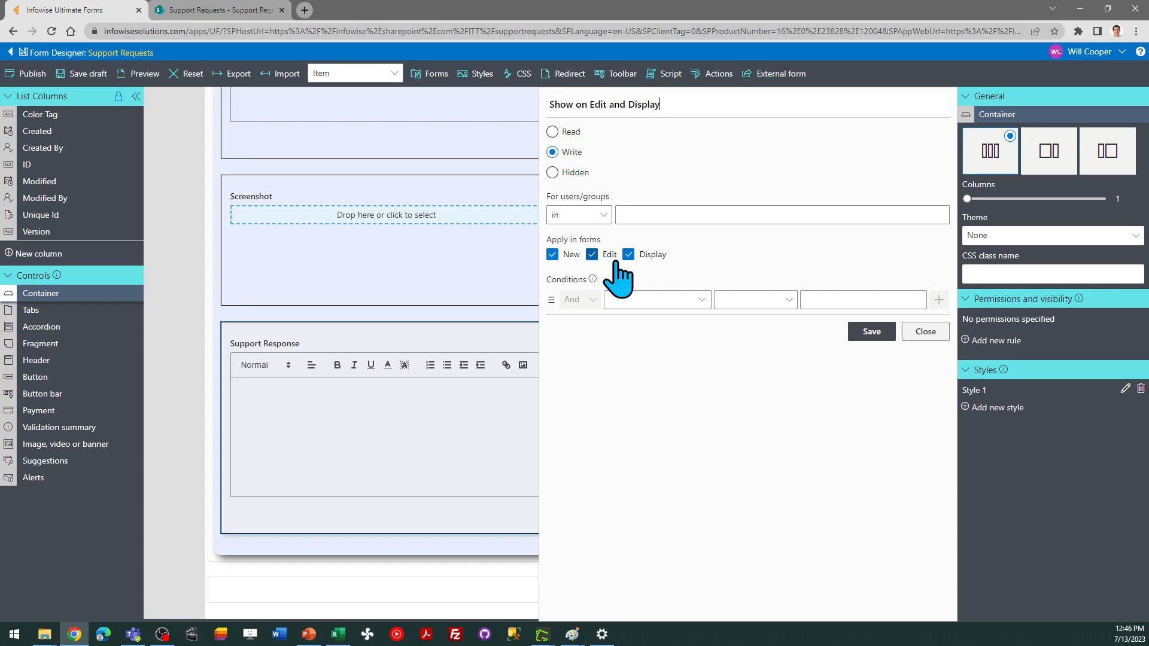
pyautogui.click(552, 254)
pyautogui.click(873, 333)
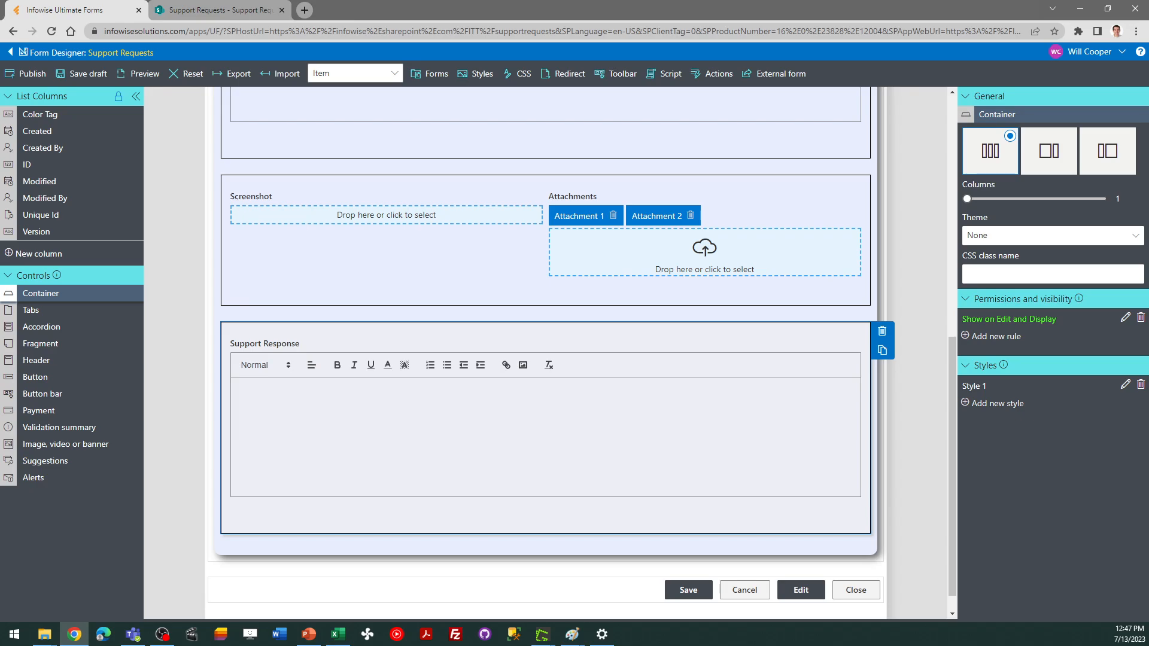
# Add a new rule to the Requester field and name it "Default to Current User"
pyautogui.hotkey('alt', 'Tab')
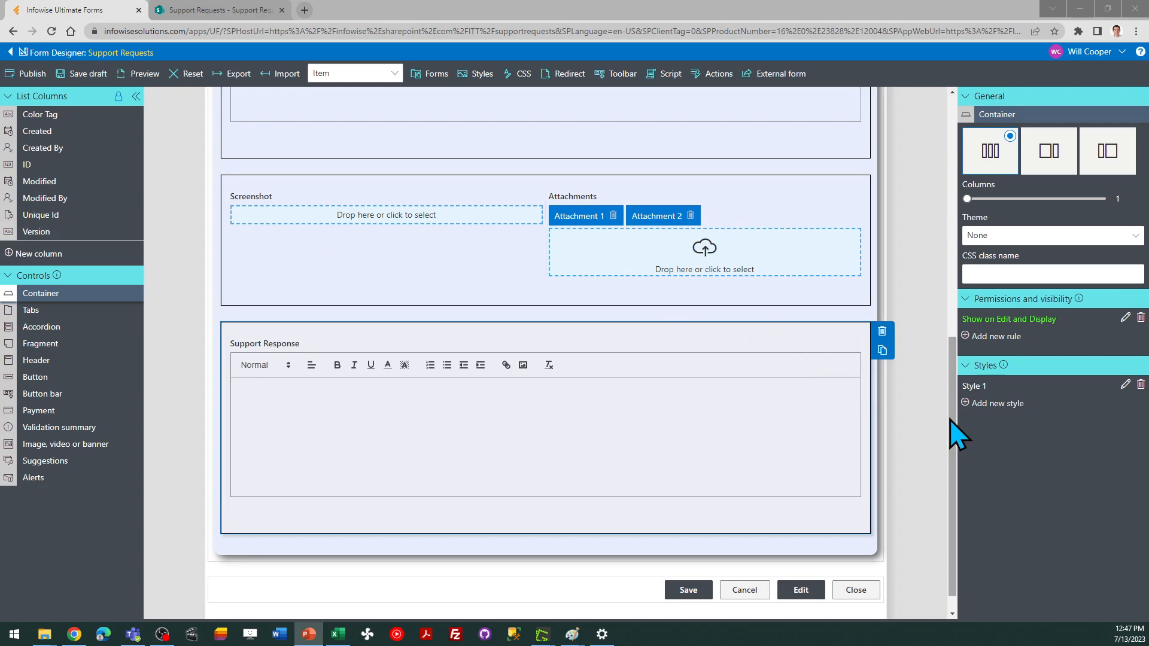
pyautogui.moveTo(949, 419); pyautogui.dragTo(941, 189)
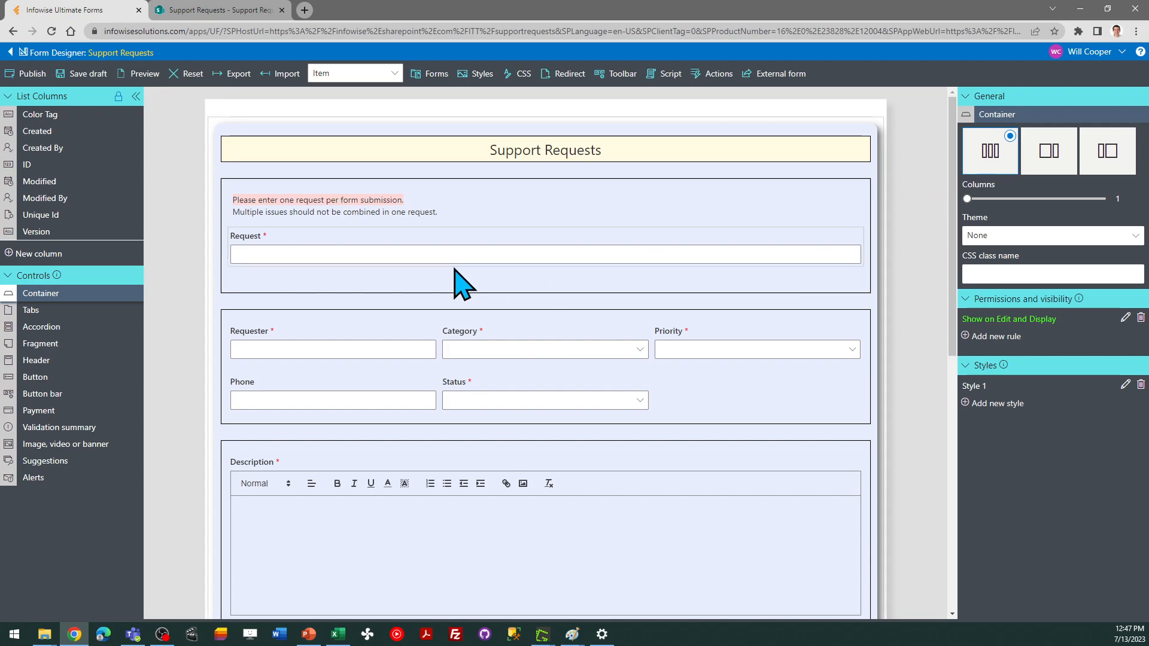
pyautogui.click(328, 347)
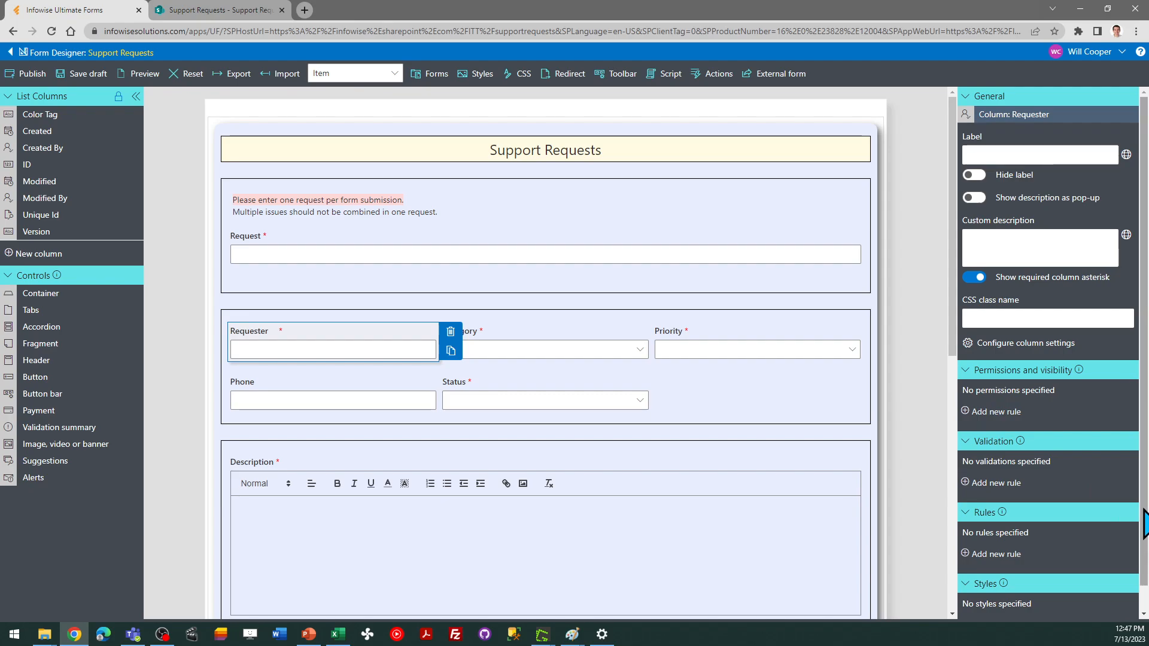
pyautogui.scroll(-1, 1144, 557)
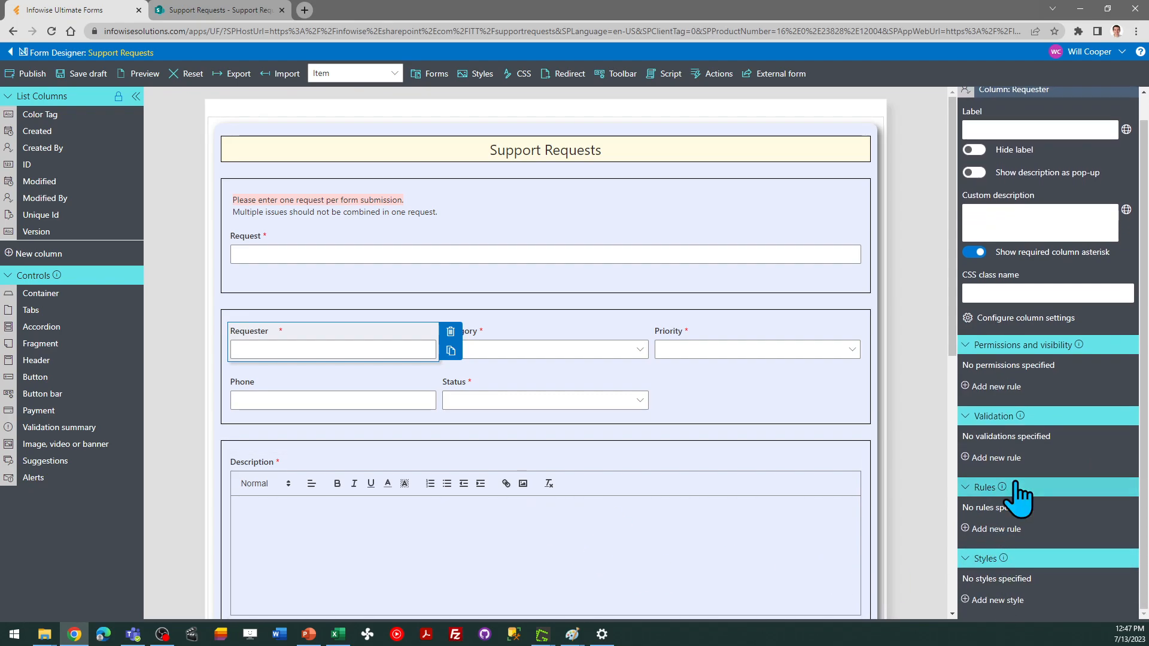
pyautogui.click(998, 528)
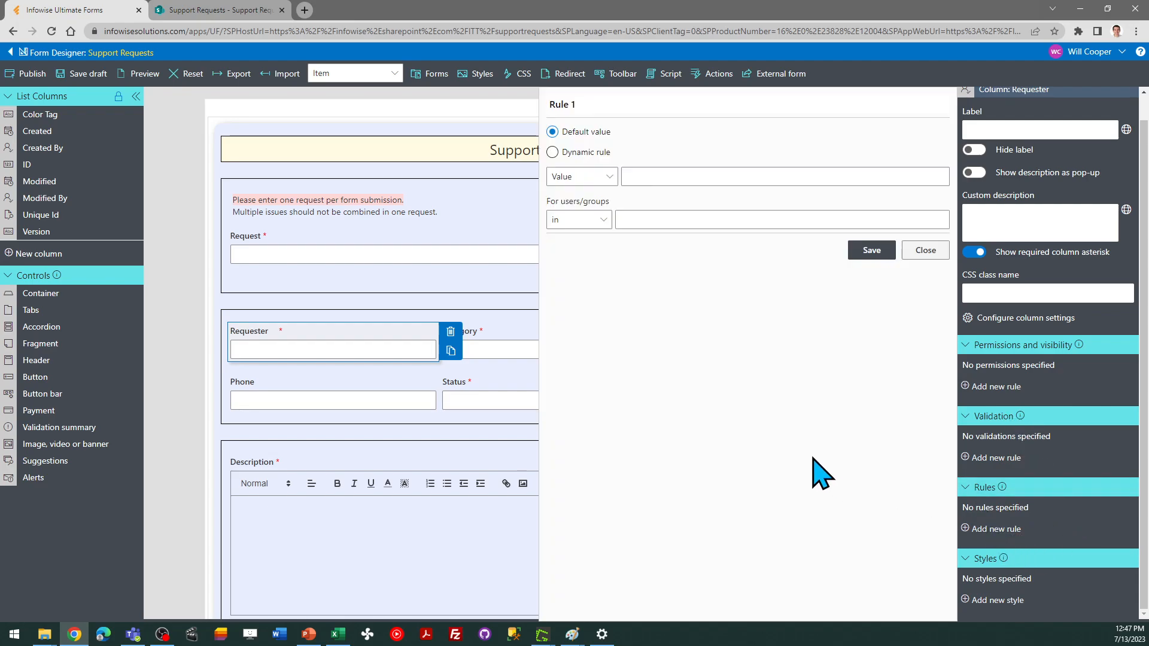
pyautogui.click(589, 104)
pyautogui.moveTo(589, 105); pyautogui.dragTo(547, 104)
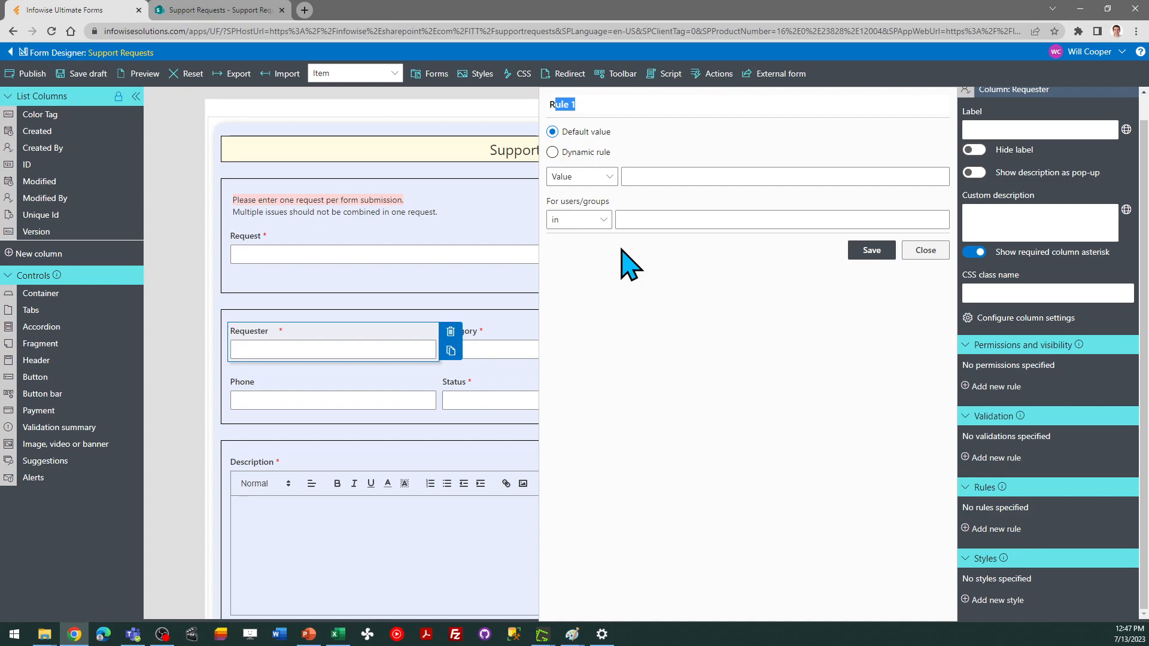
pyautogui.press('BackSpace')
pyautogui.write('Default to Current')
# Make the Requester rule dynamic with the value [Current user], applied only to New forms, and save it
pyautogui.click(552, 152)
pyautogui.click(584, 188)
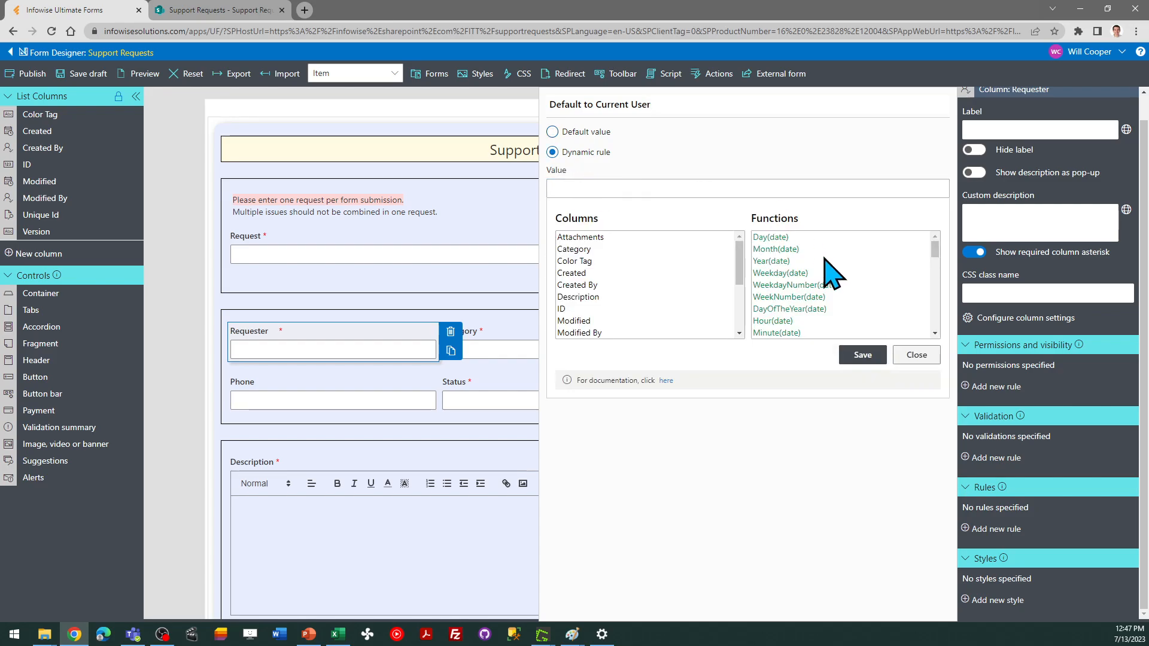
pyautogui.moveTo(937, 256); pyautogui.dragTo(939, 320)
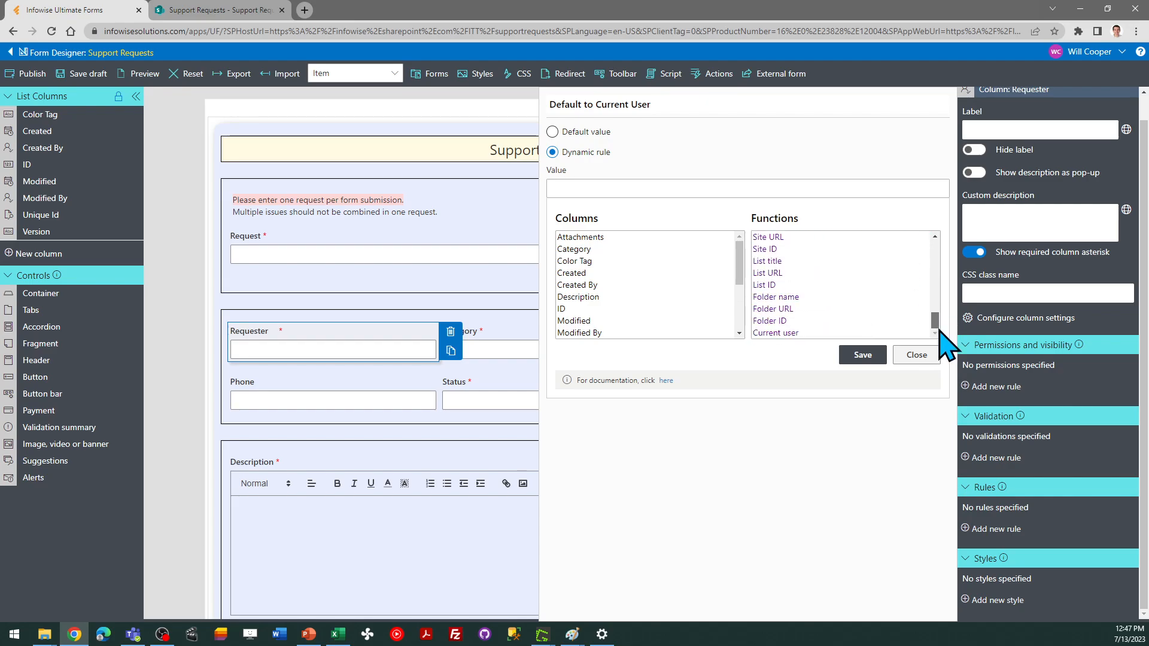
pyautogui.doubleClick(789, 334)
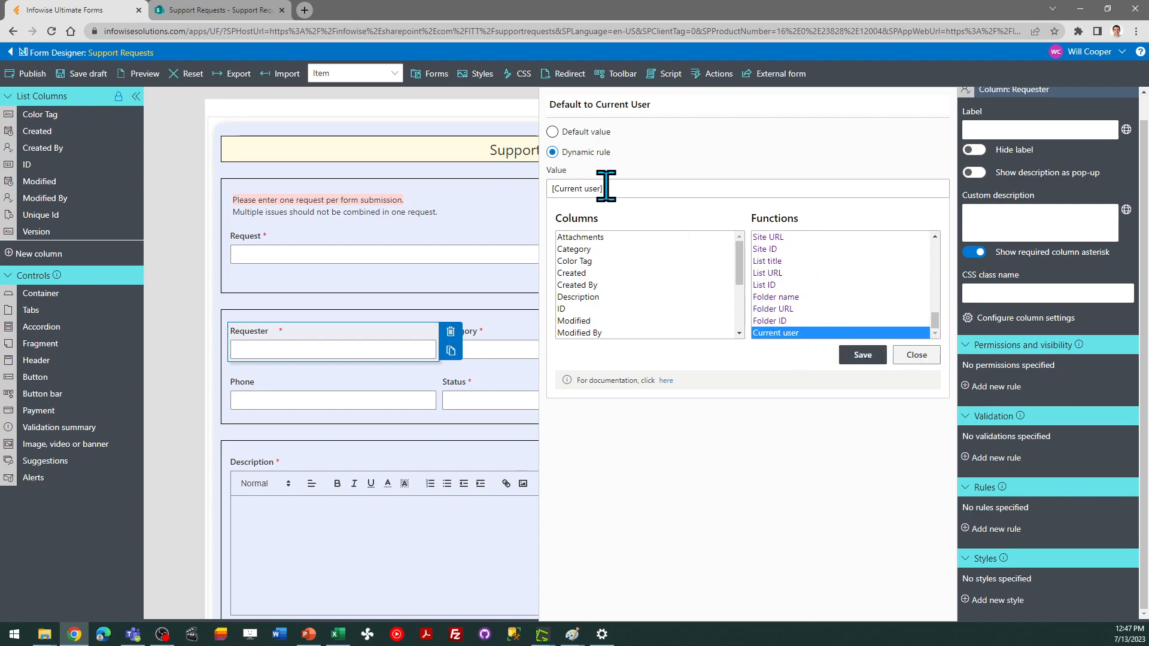
pyautogui.click(862, 355)
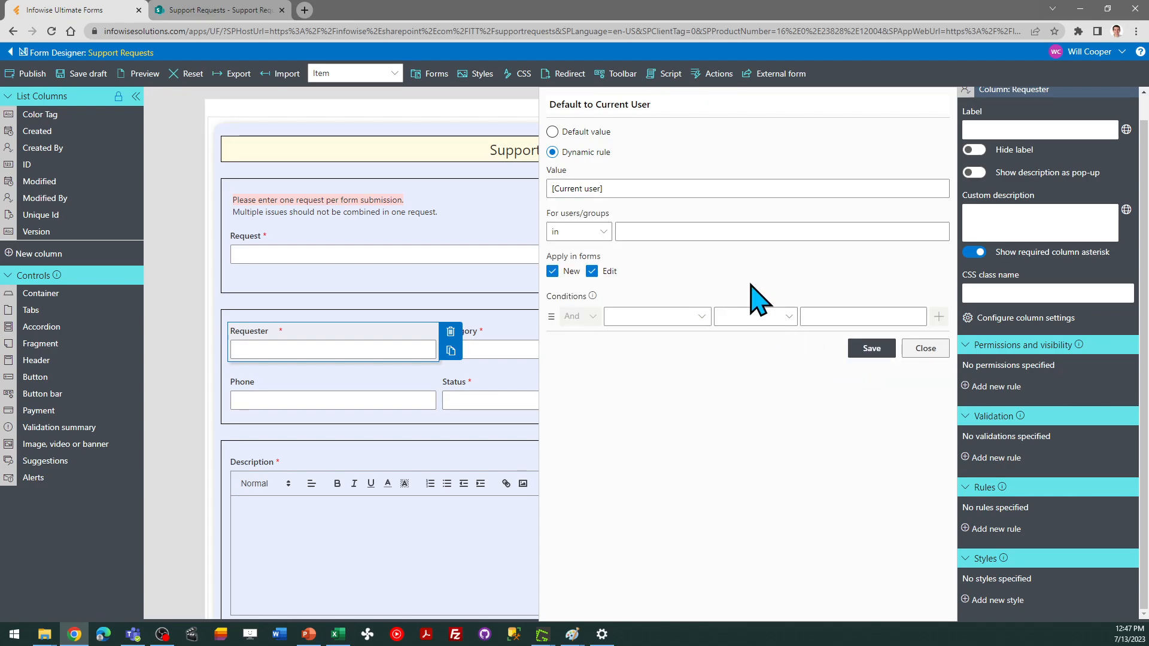
pyautogui.click(592, 273)
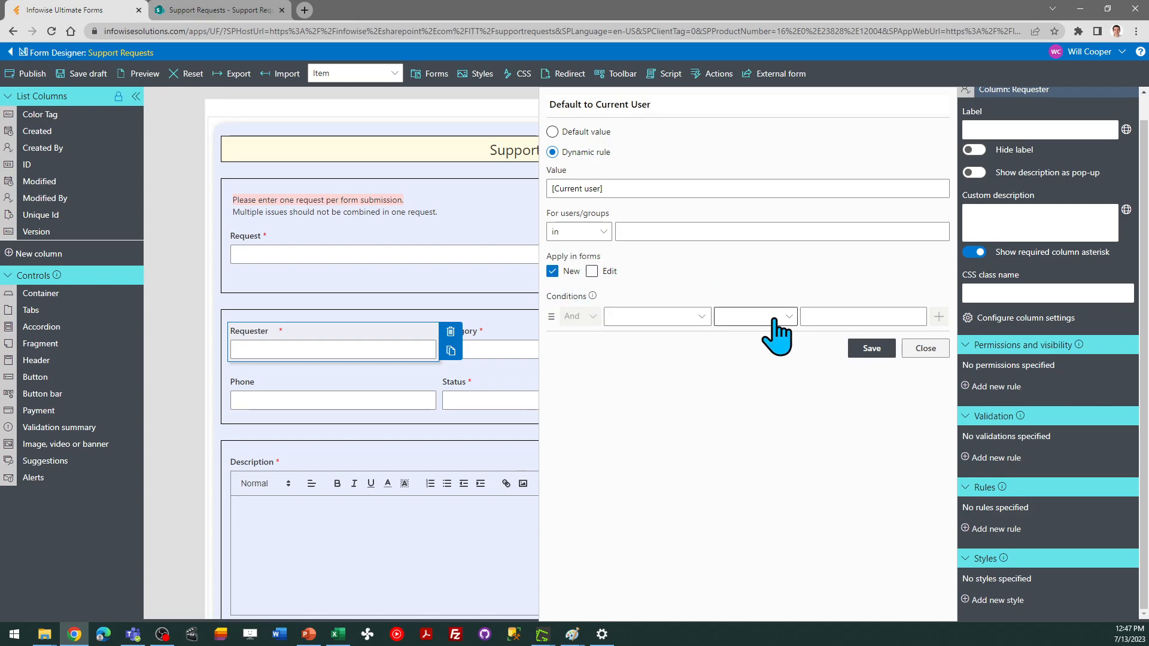
pyautogui.click(869, 350)
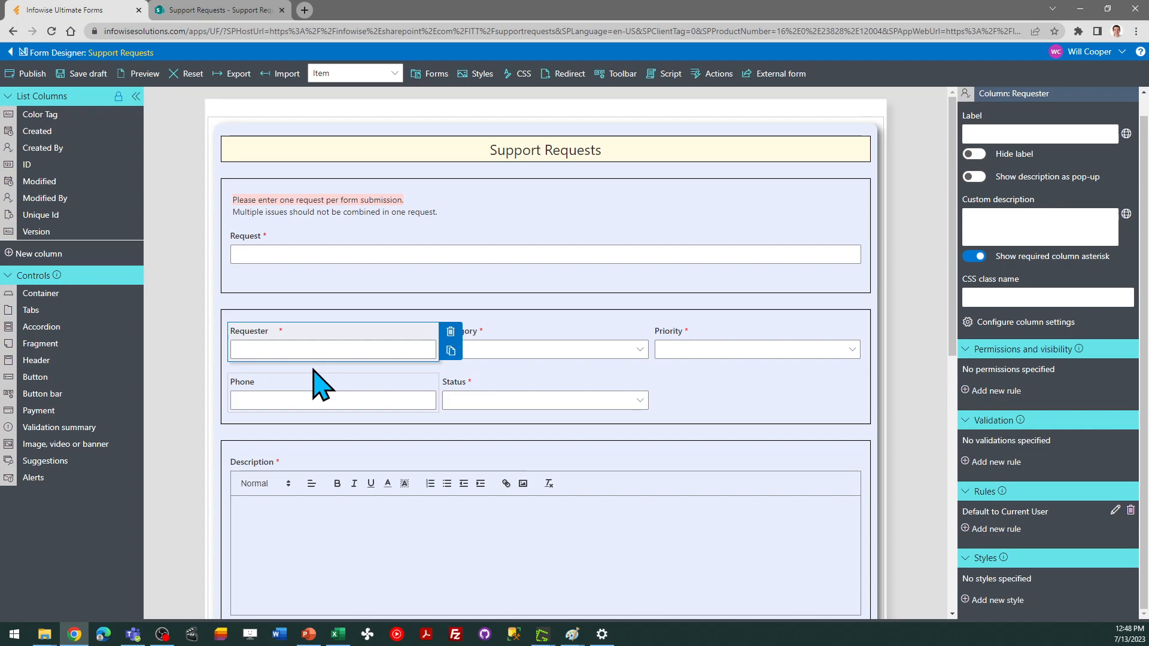
# Set the Phone field's placeholder to ###-###-####
pyautogui.hotkey('alt', 'Tab')
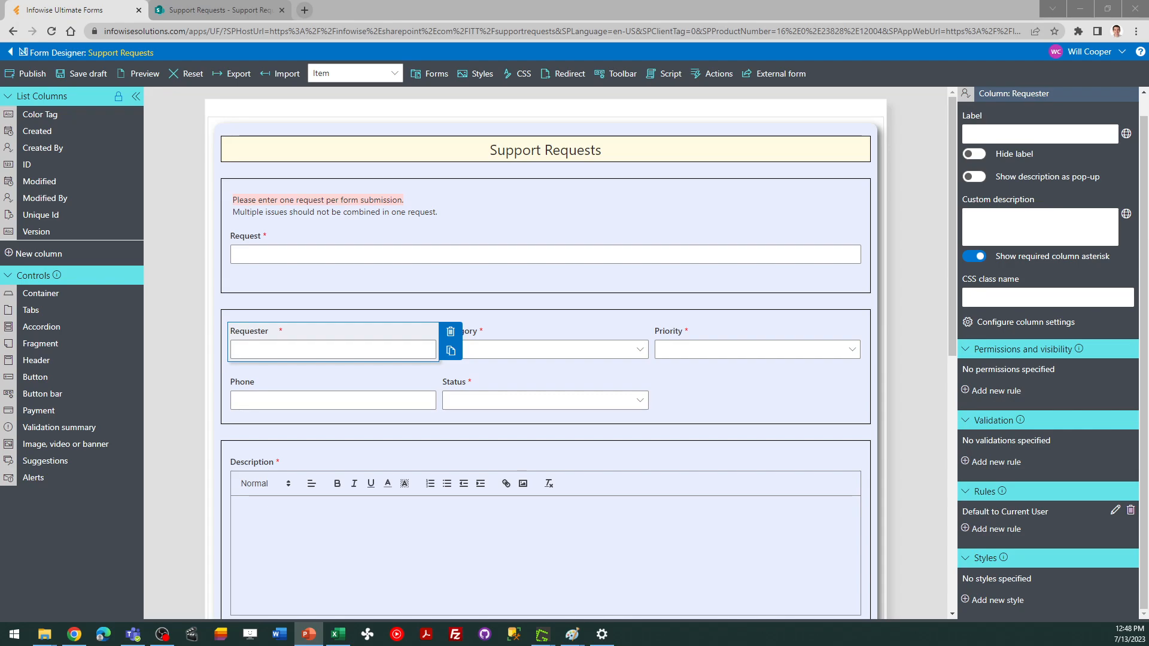
pyautogui.click(265, 392)
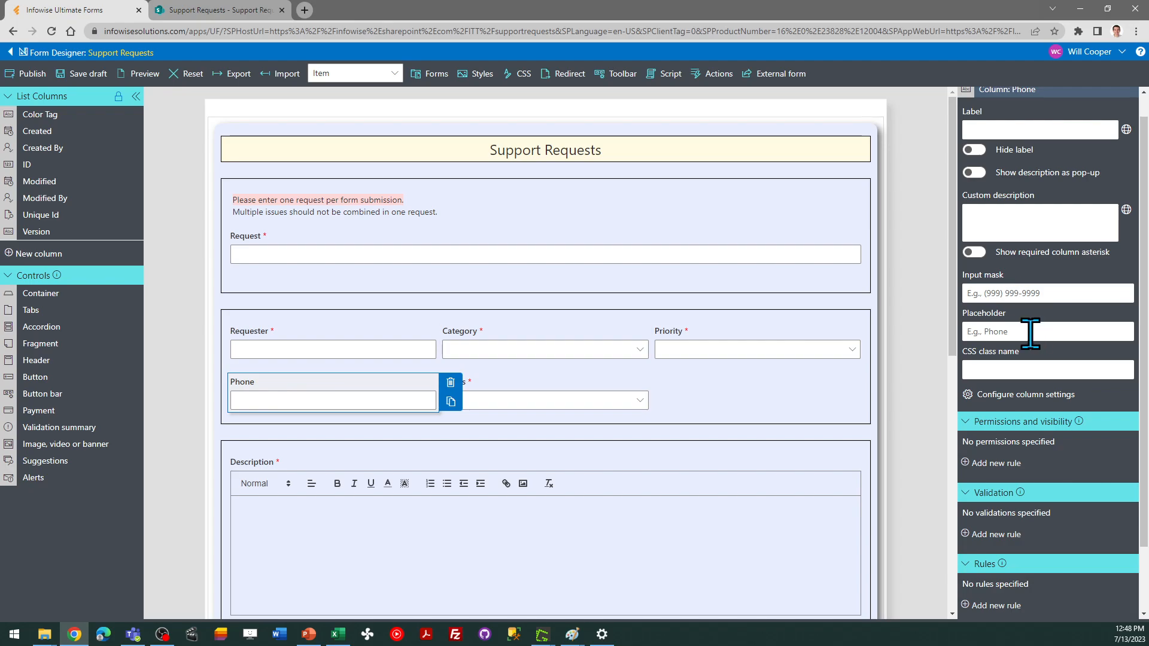
pyautogui.write('###')
pyautogui.write('--')
pyautogui.write('###')
pyautogui.write('-####')
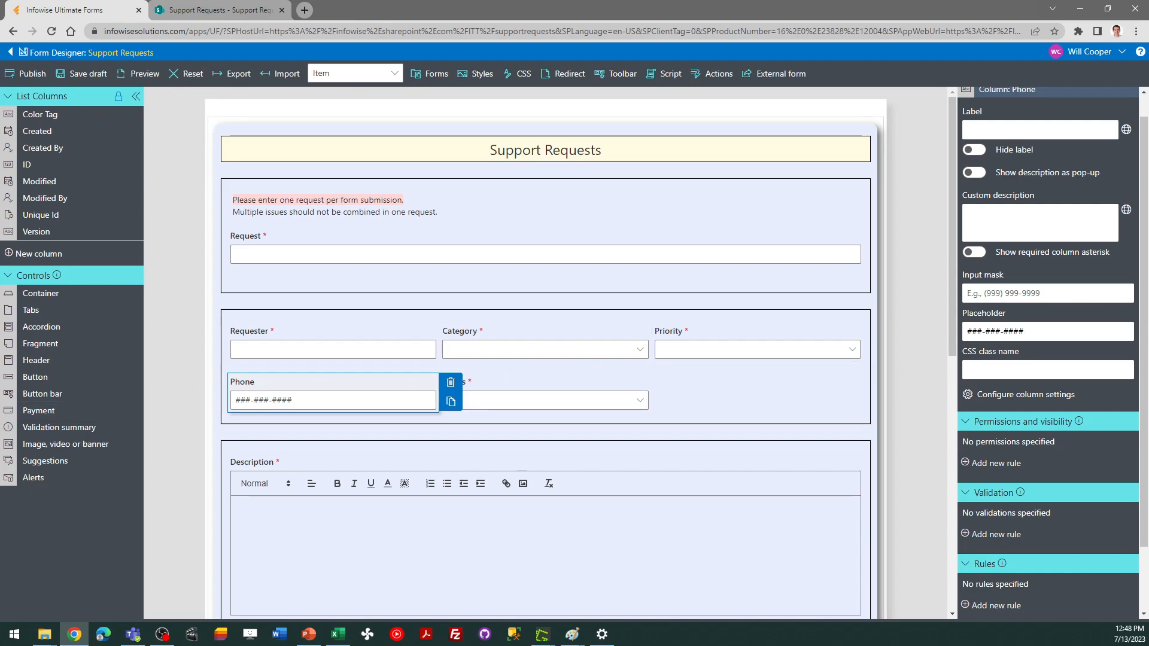
# Add a new rule to the Status field and name it "Default to 1 Requested"
pyautogui.hotkey('alt', 'Tab')
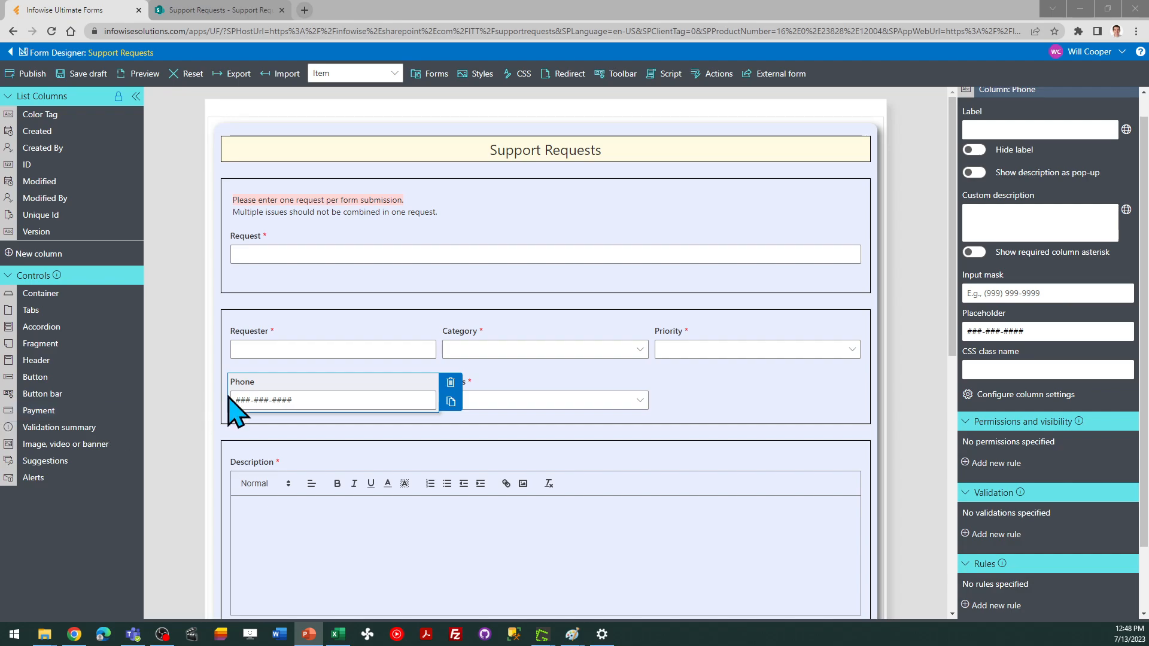
pyautogui.click(553, 391)
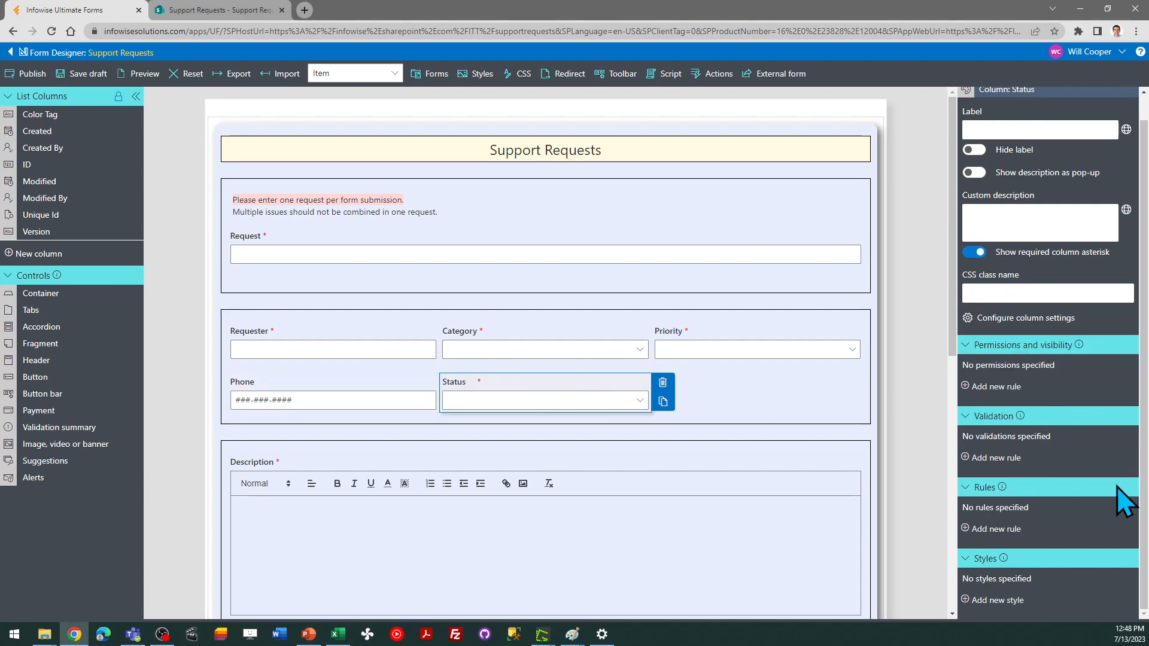
pyautogui.click(997, 528)
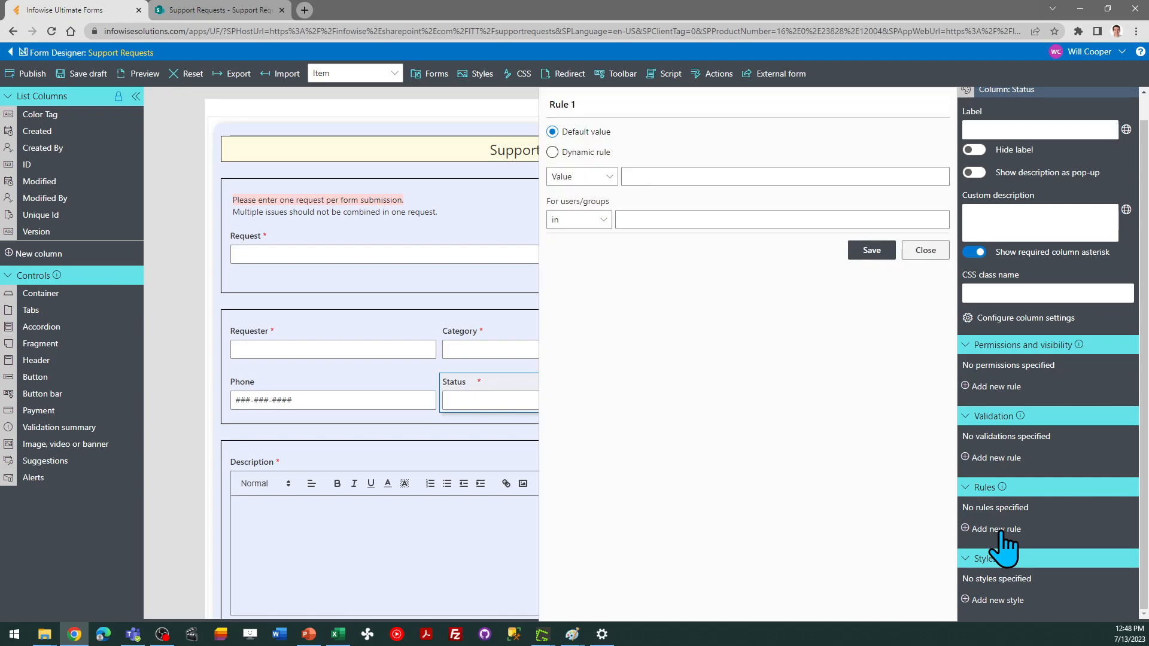
pyautogui.tripleClick(583, 105)
pyautogui.write('Default ')
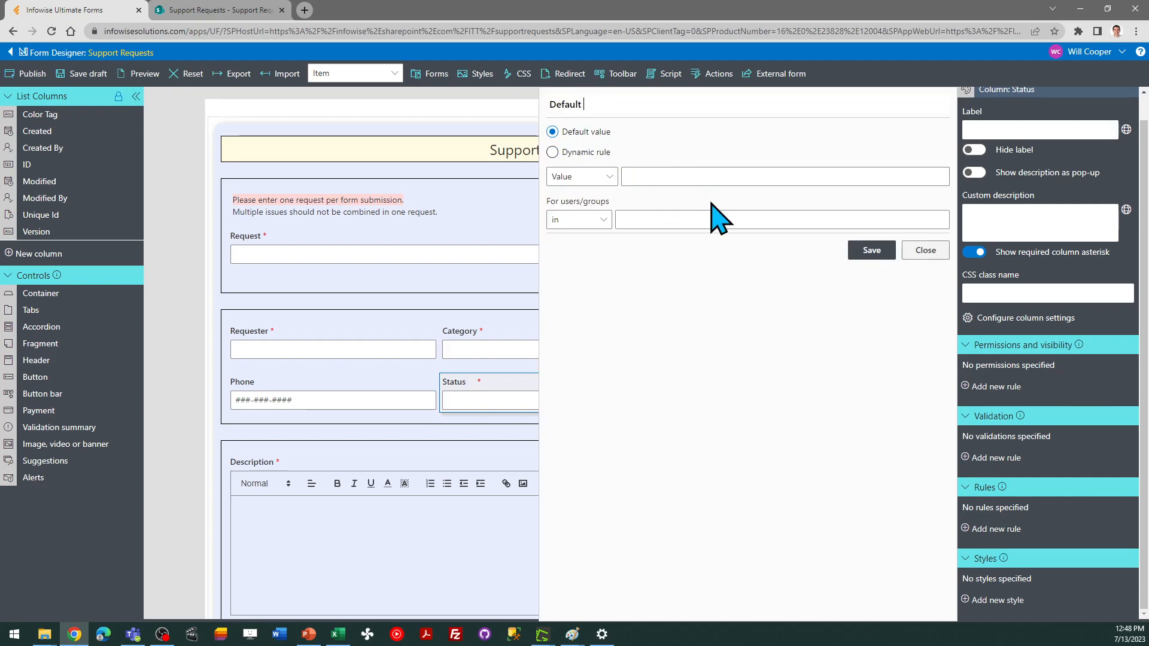
pyautogui.write('to 1 Requested')
# Make the Status rule dynamic with the value 1 Requested, applied only to New forms, and save it
pyautogui.click(553, 152)
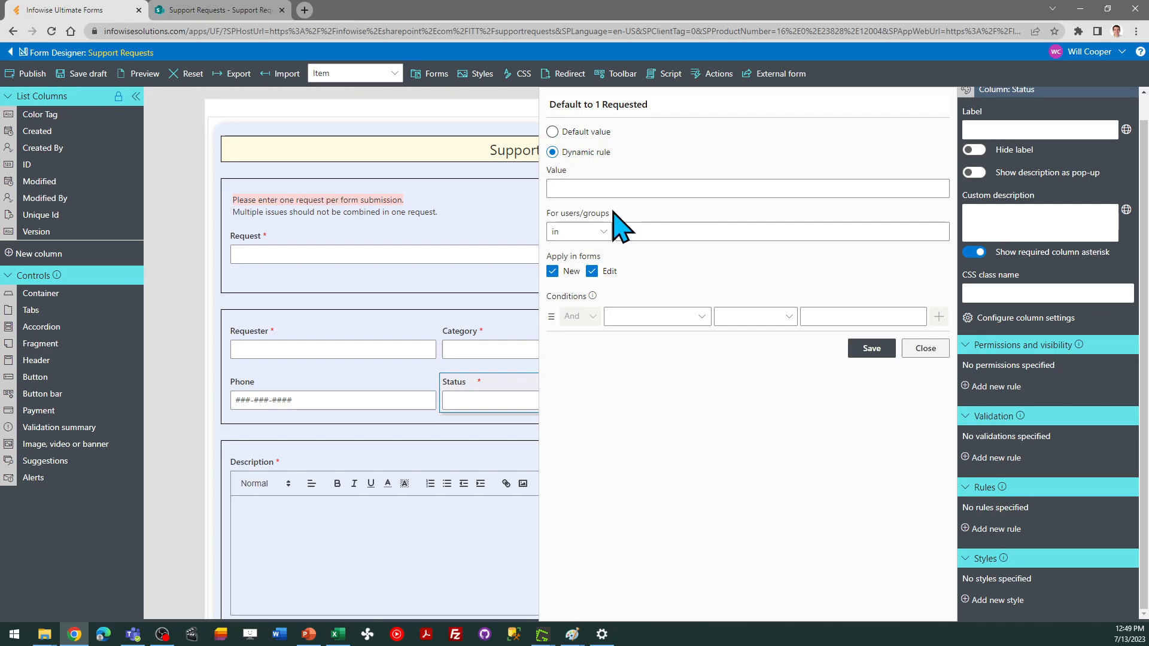
pyautogui.click(591, 186)
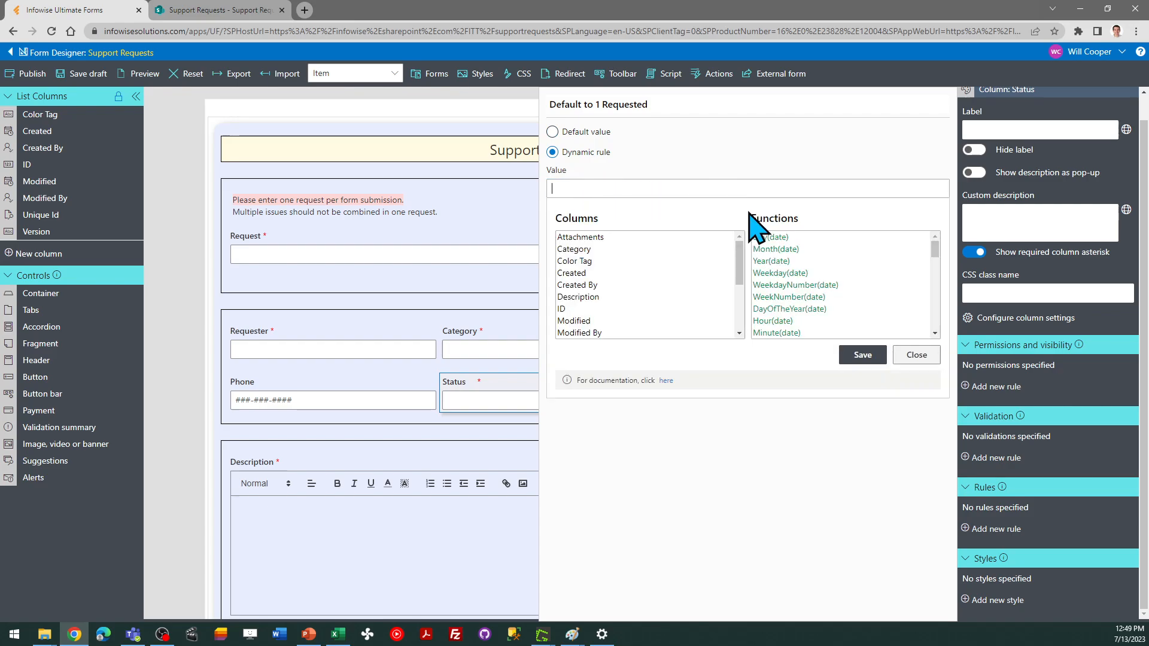
pyautogui.write('1 Requested')
pyautogui.click(859, 357)
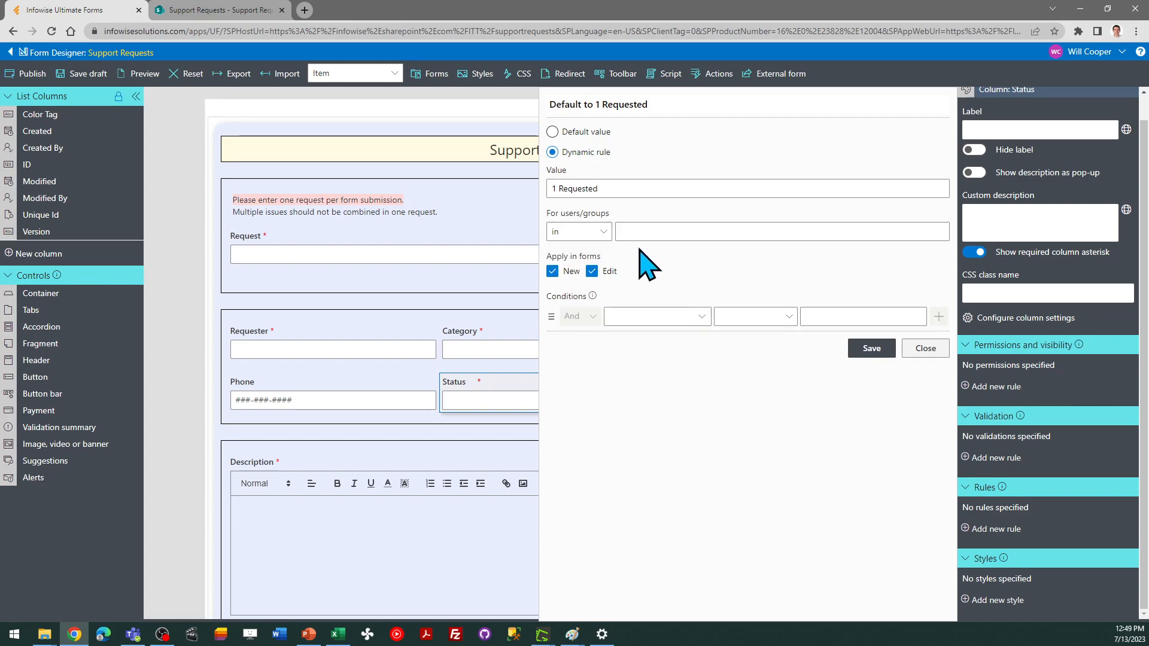
pyautogui.click(591, 271)
pyautogui.click(872, 349)
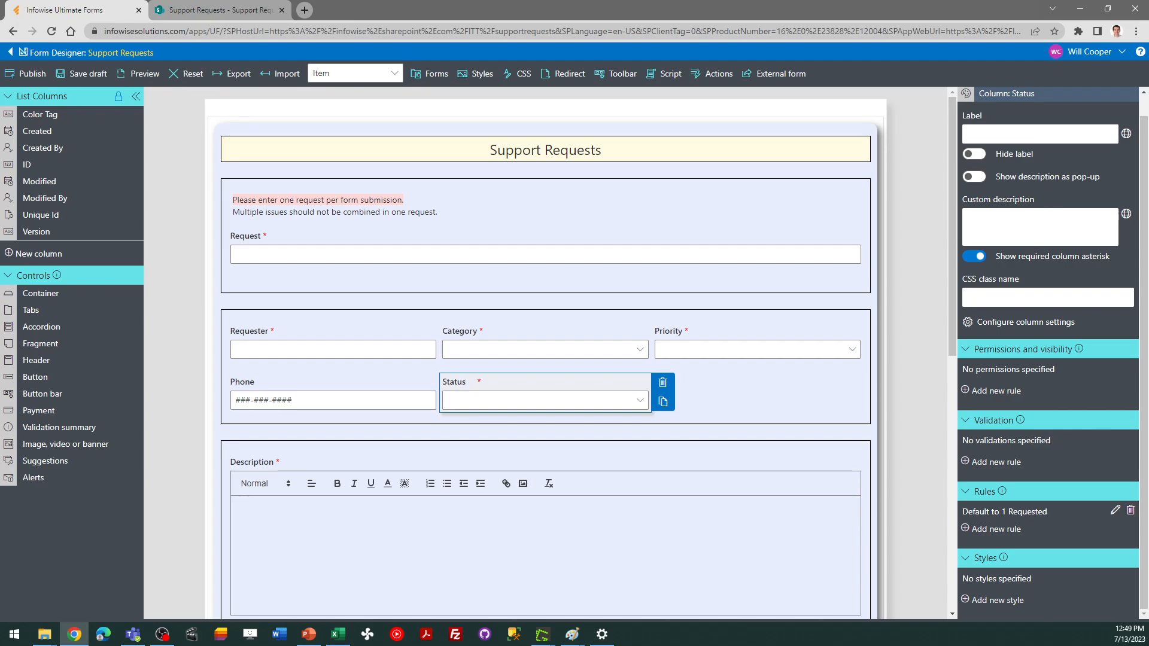
# Add a Fragment beside the Status field and replace its content with "Select High Priority only if this is a critical issue blocking you from doing work."
pyautogui.hotkey('alt', 'Tab')
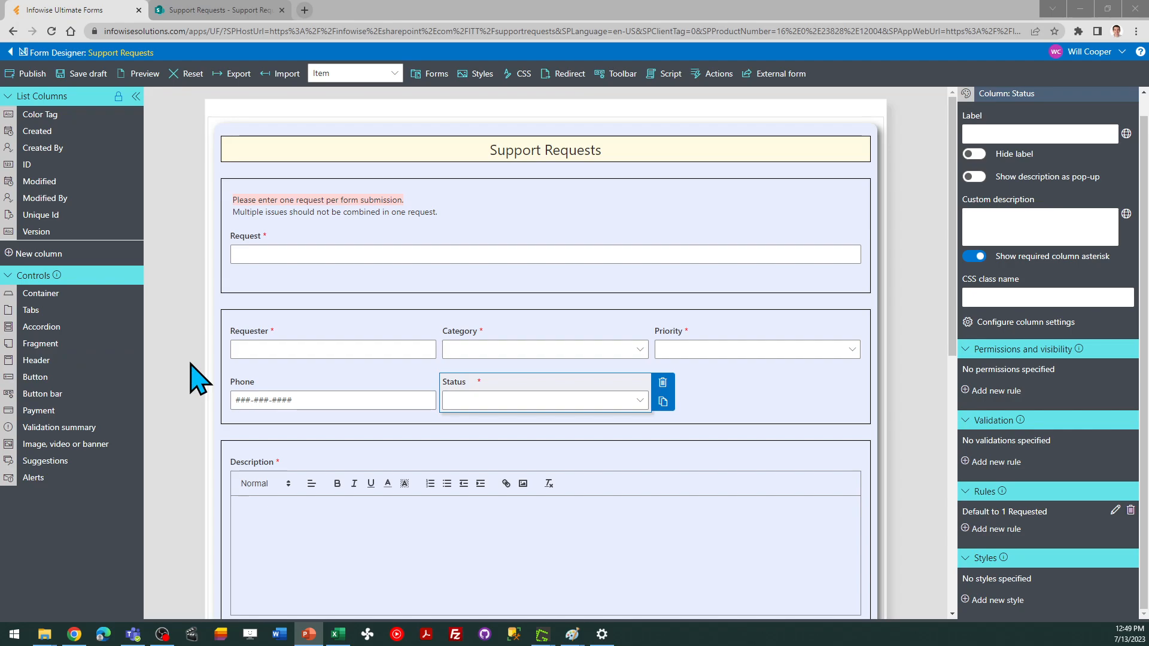
pyautogui.moveTo(54, 347); pyautogui.dragTo(749, 409)
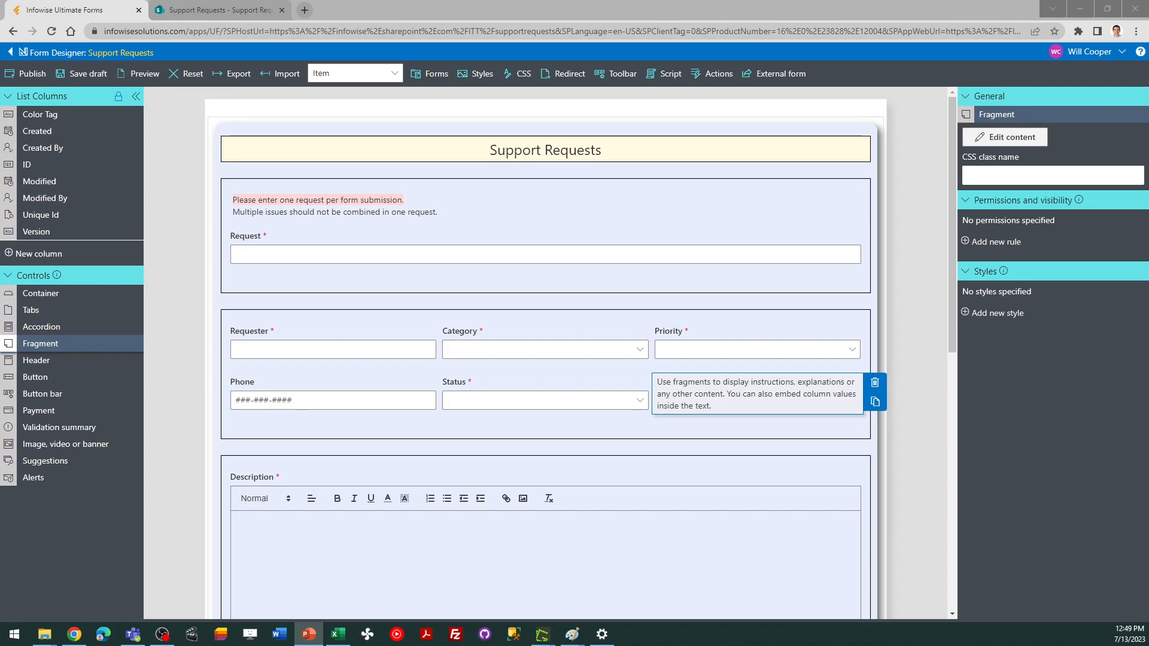
pyautogui.click(1005, 138)
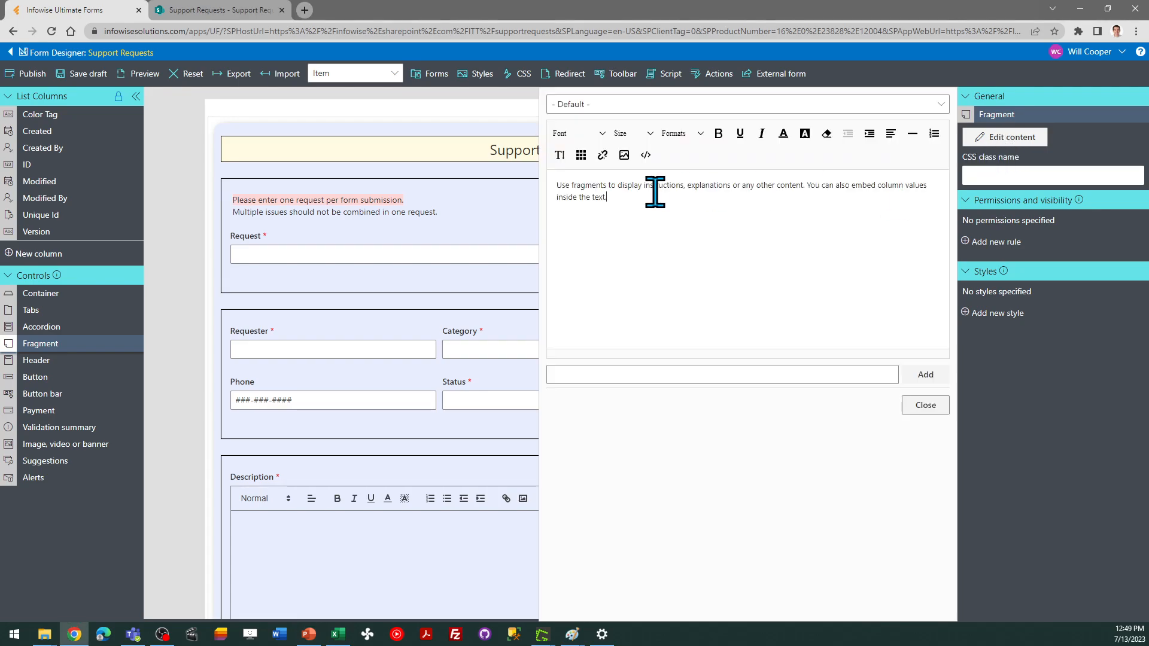
pyautogui.hotkey('ctrl', 'a')
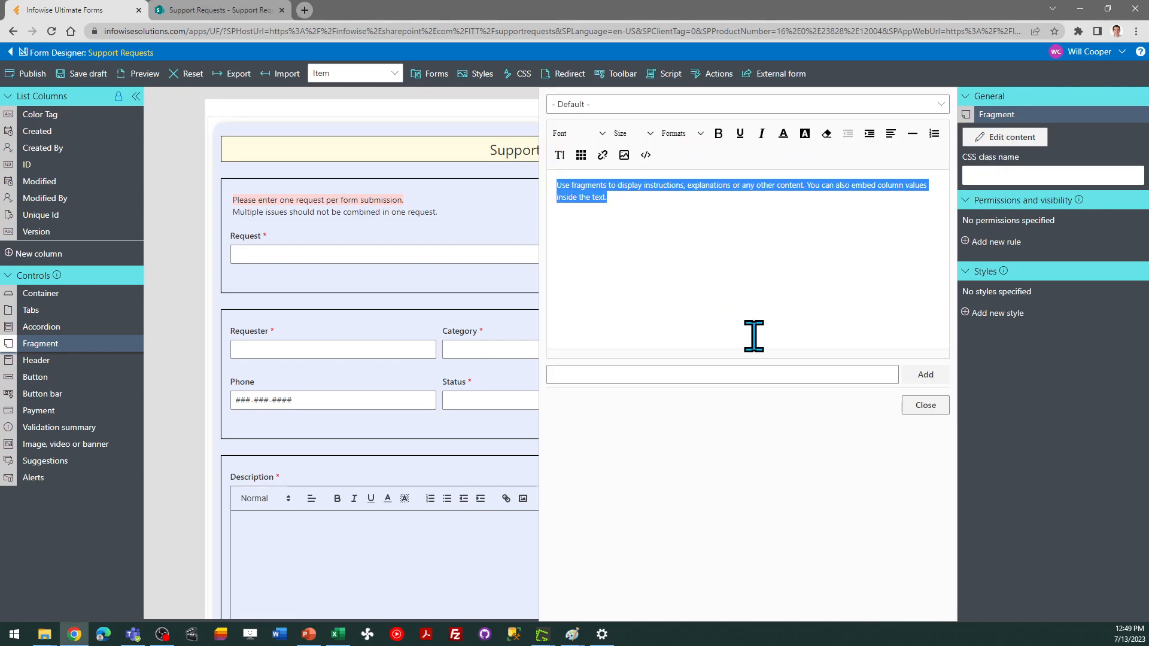
pyautogui.write('Select H')
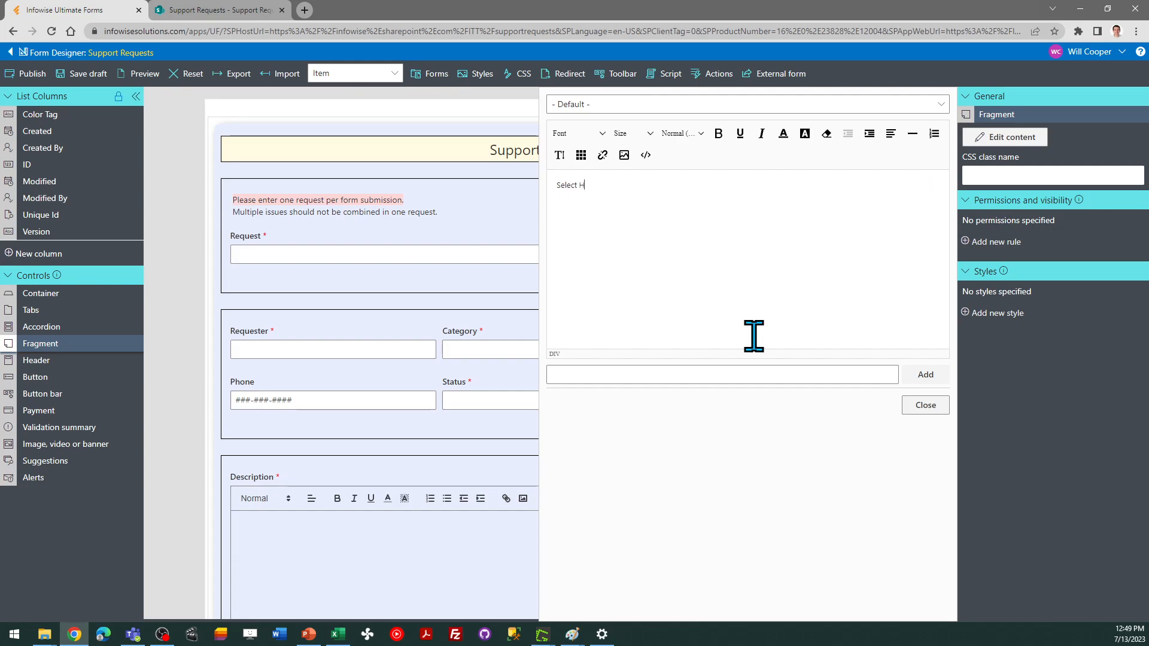
pyautogui.write('igh Priority only if this is a critic')
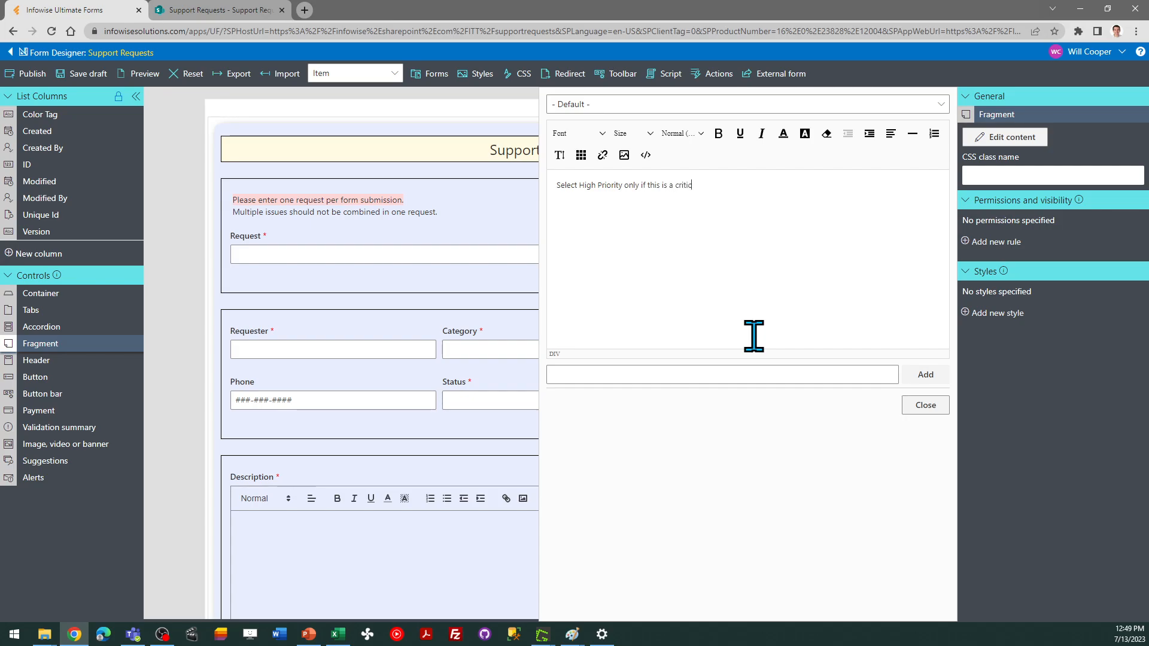
pyautogui.write('al issue blocking you from d')
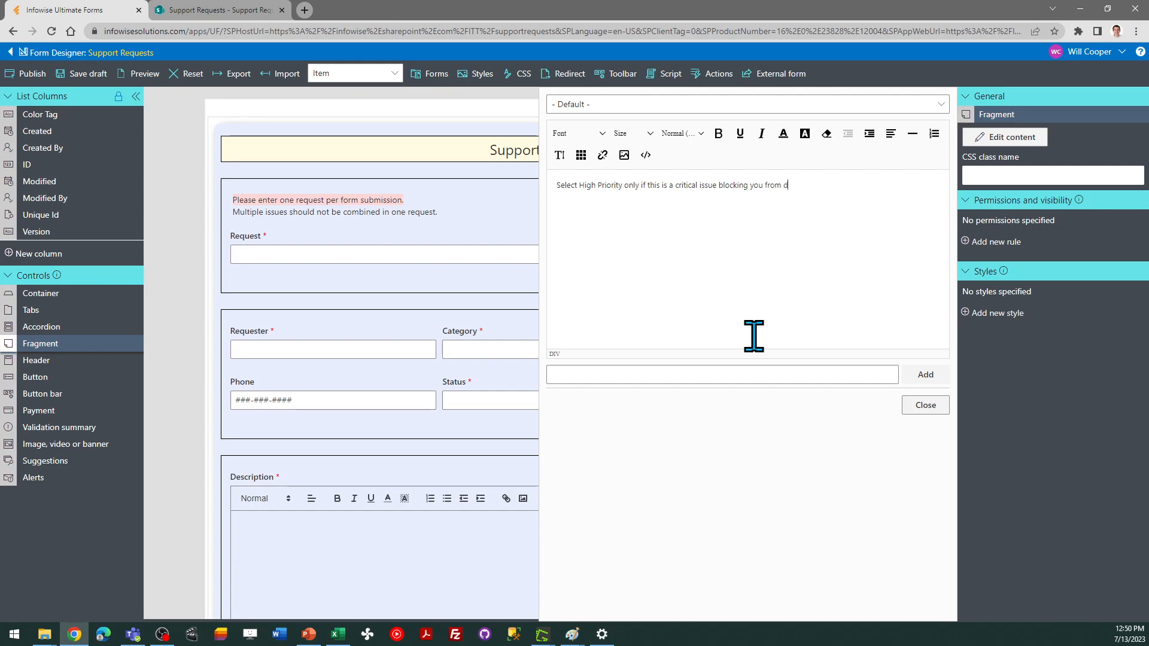
pyautogui.write('oing work.')
# Color the fragment's entire text red and close the content editor
pyautogui.moveTo(841, 186); pyautogui.dragTo(548, 205)
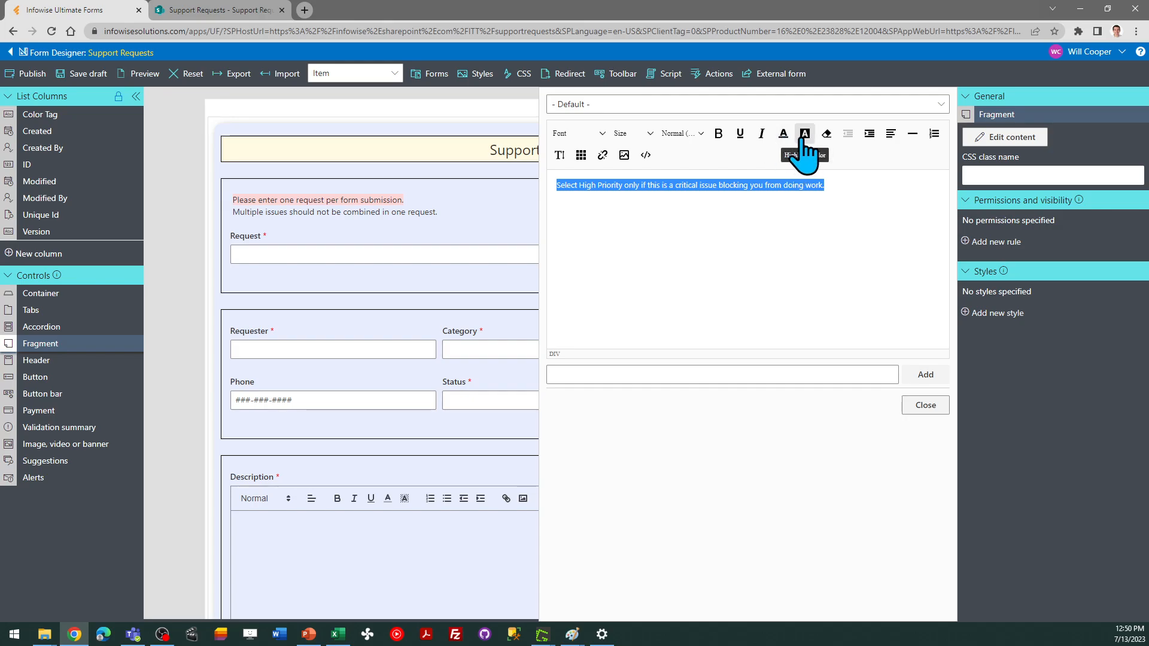
pyautogui.click(784, 135)
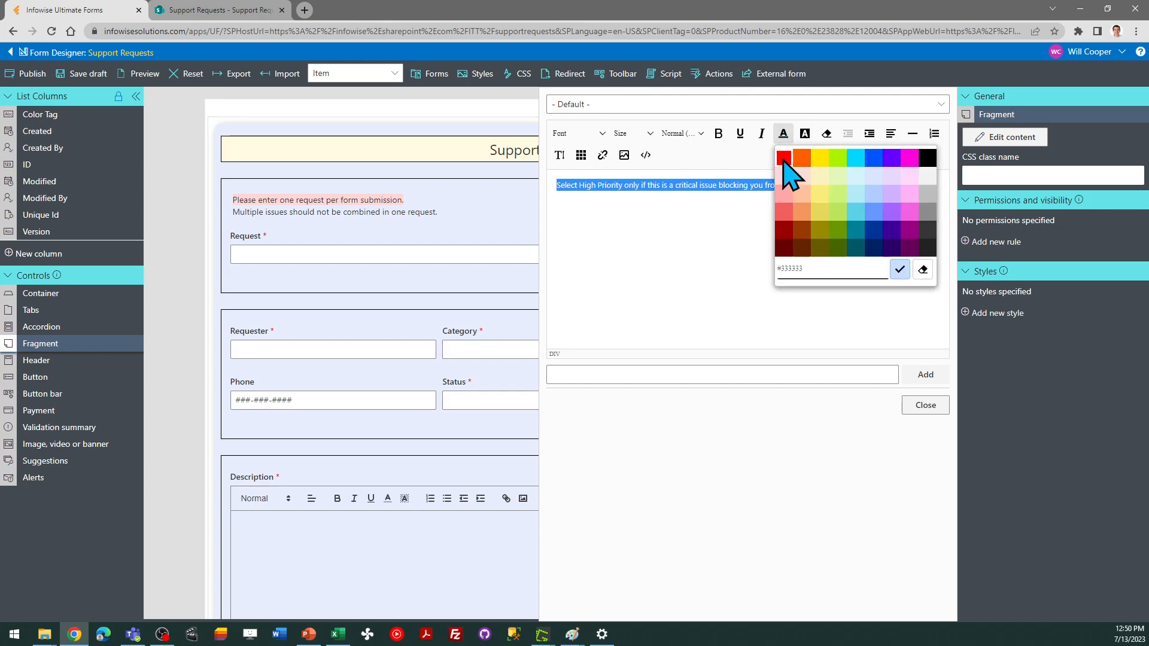
pyautogui.click(784, 159)
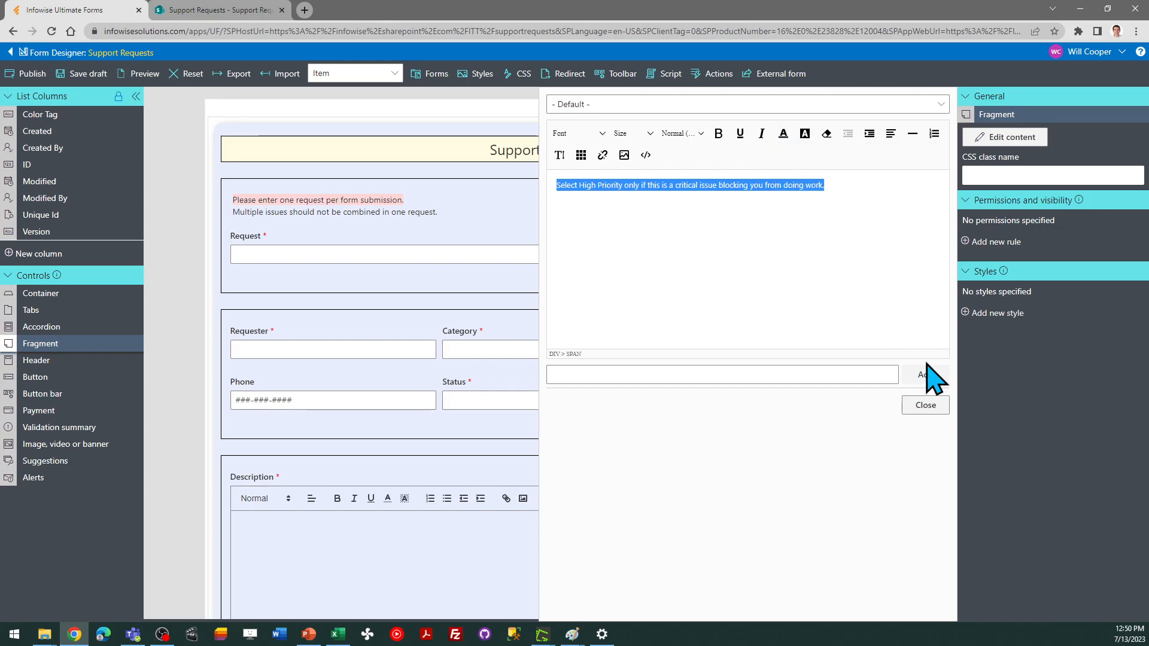
pyautogui.click(926, 406)
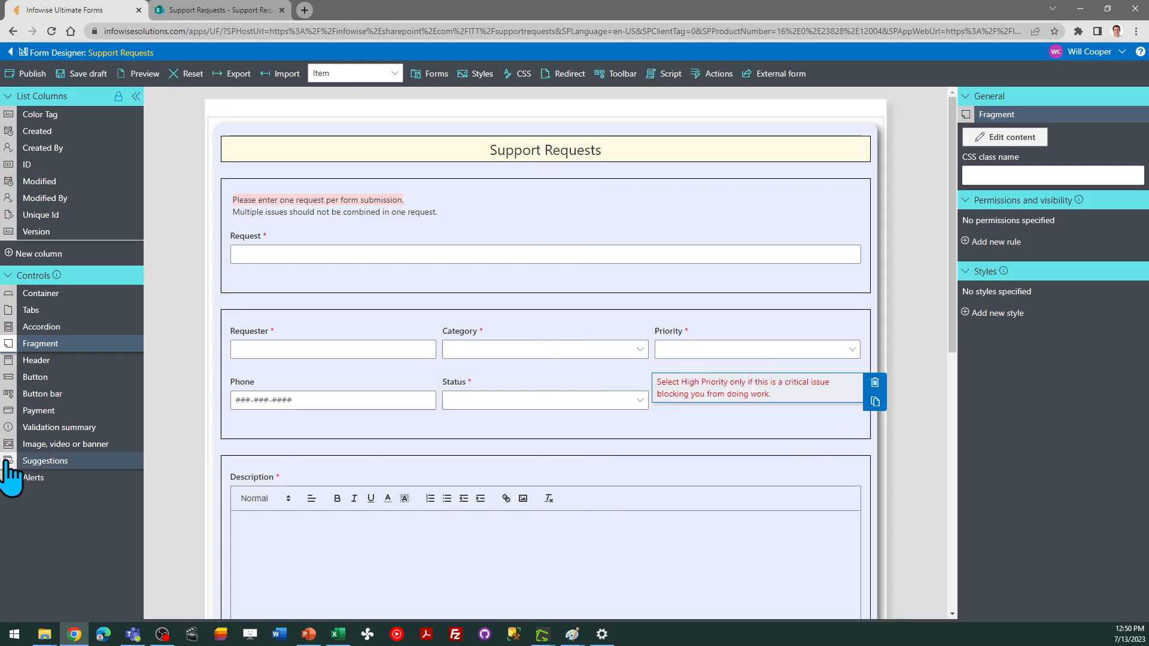
pyautogui.hotkey('alt', 'Tab')
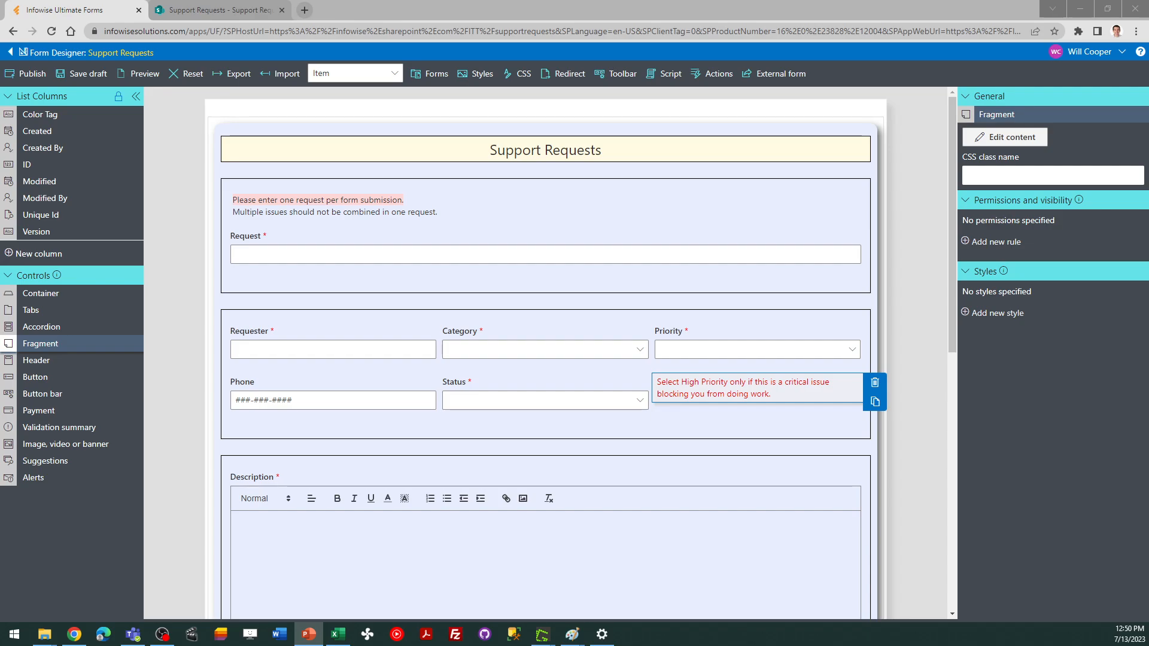
# Add a permissions and visibility rule to the fragment named "Show if Priority is 1 High"
pyautogui.click(761, 388)
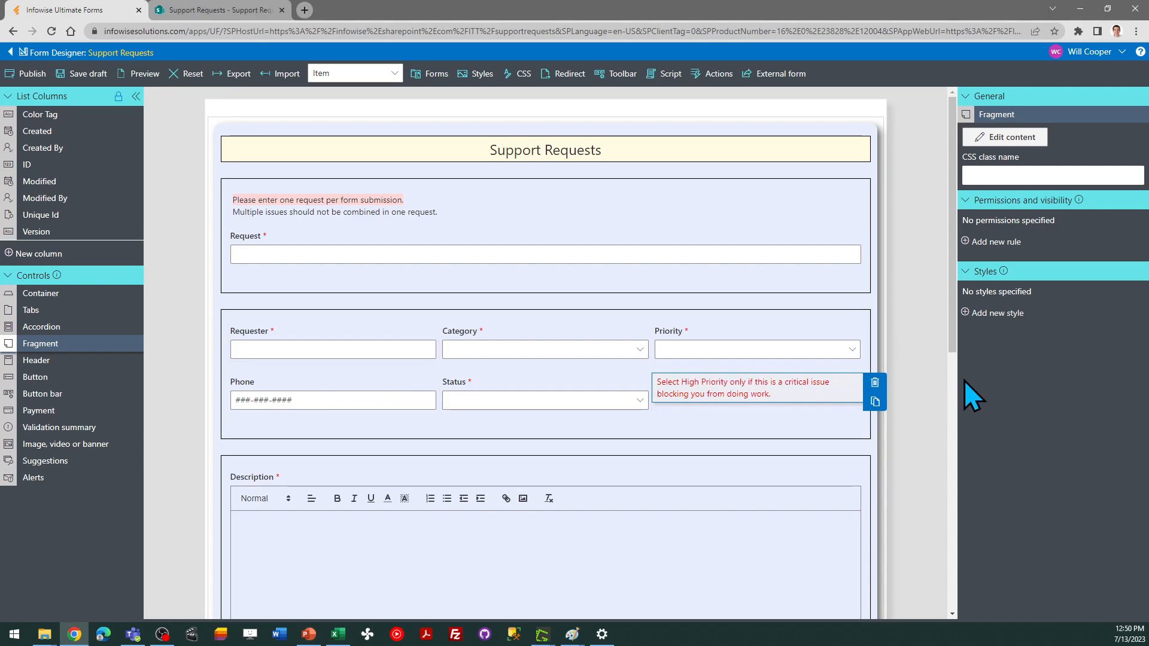
pyautogui.click(1015, 245)
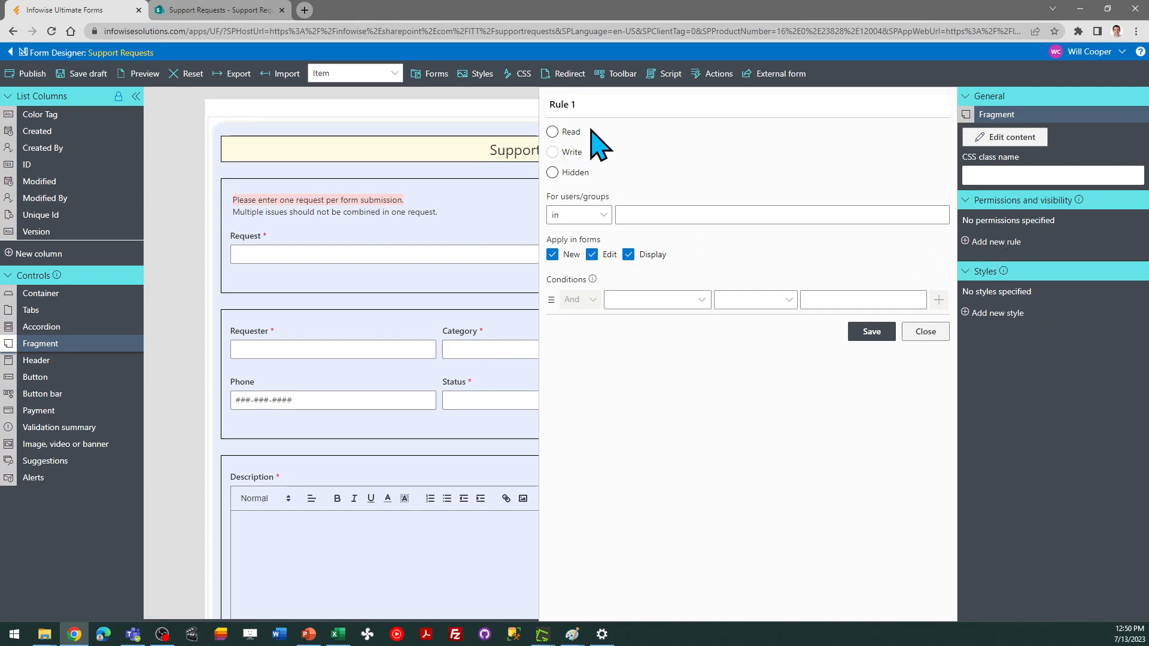
pyautogui.moveTo(585, 104); pyautogui.dragTo(538, 128)
pyautogui.write('Show if Pr')
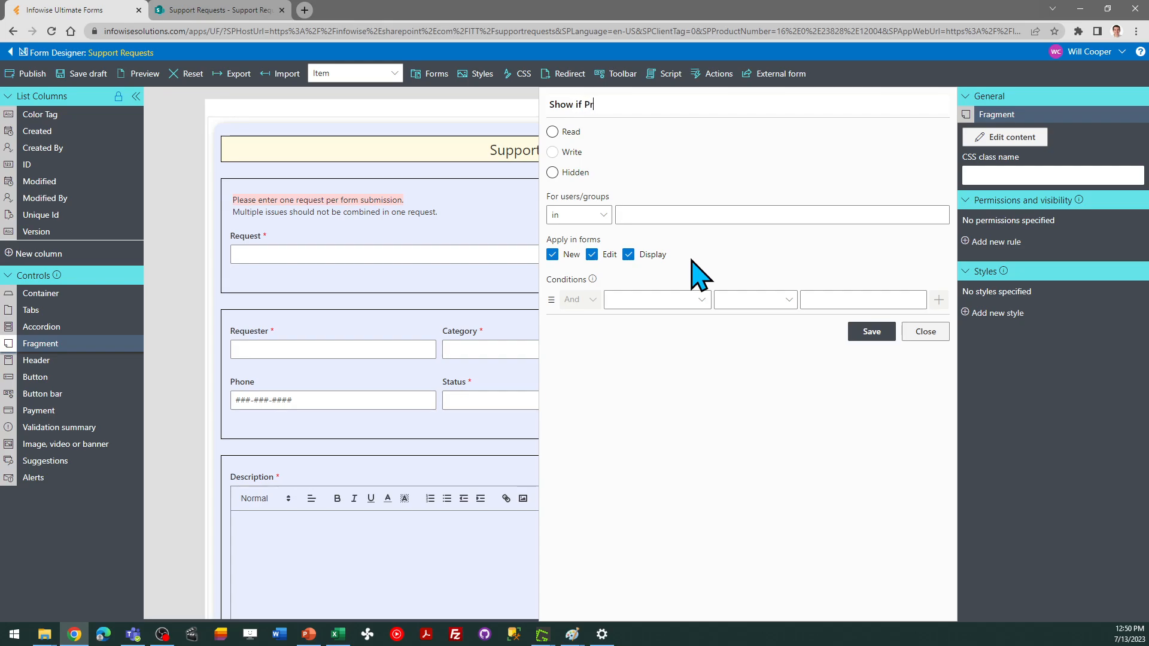
pyautogui.write('iority is 1 High')
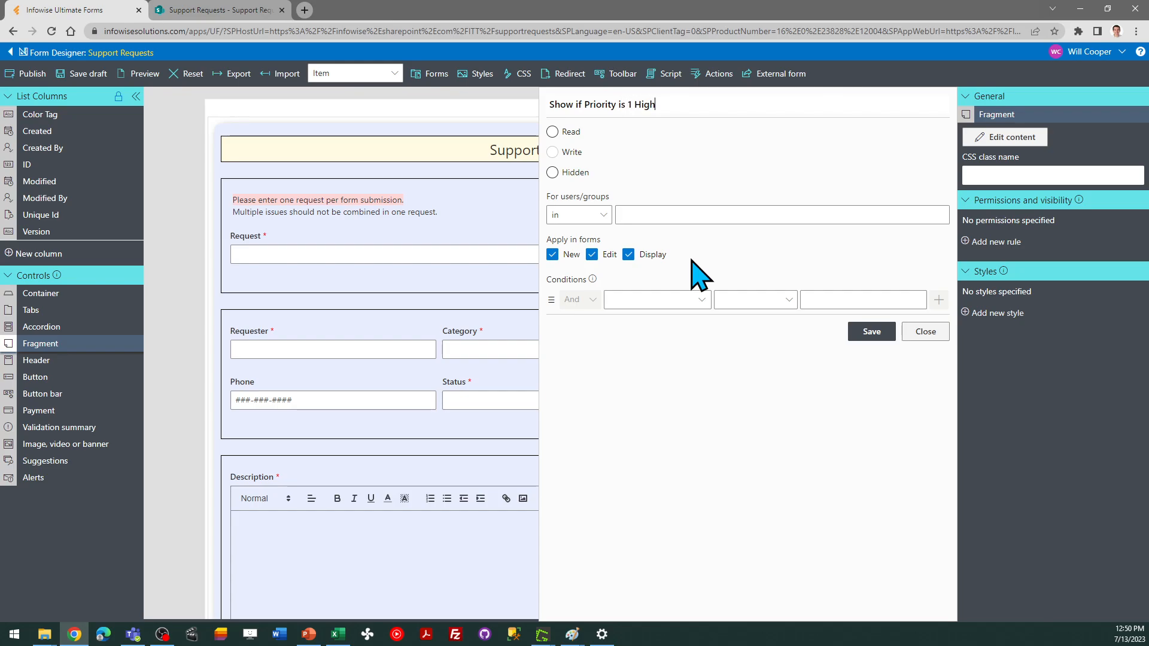
# Set the fragment rule to Read with the condition Priority = 1 High, and save it
pyautogui.click(552, 132)
pyautogui.click(703, 301)
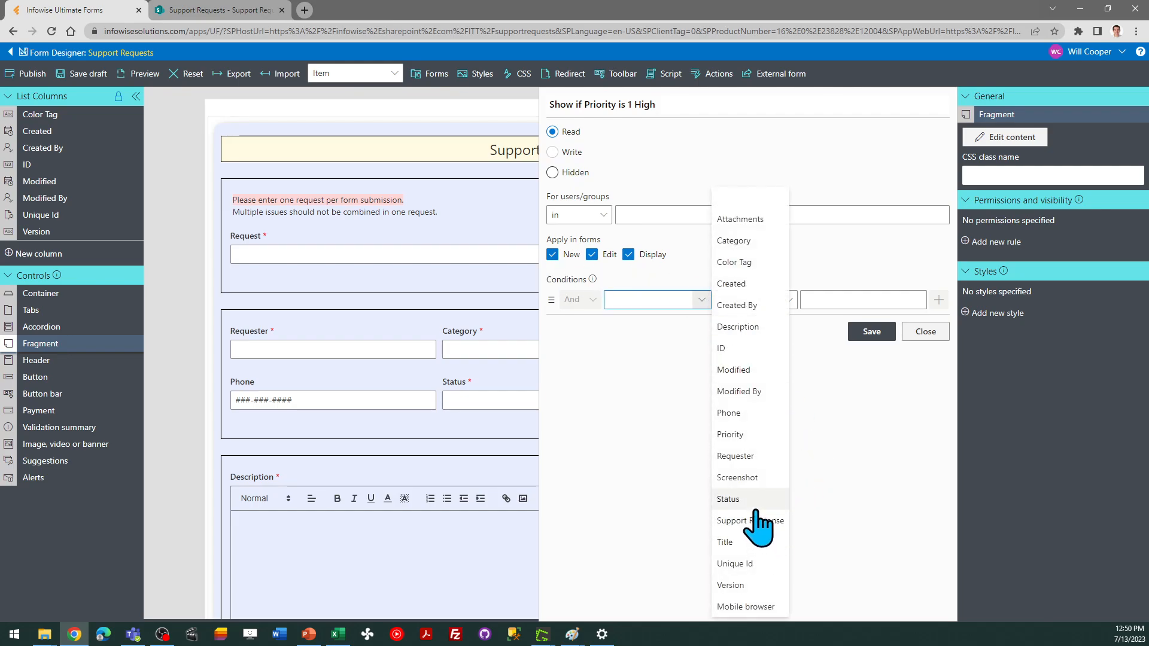
pyautogui.click(749, 434)
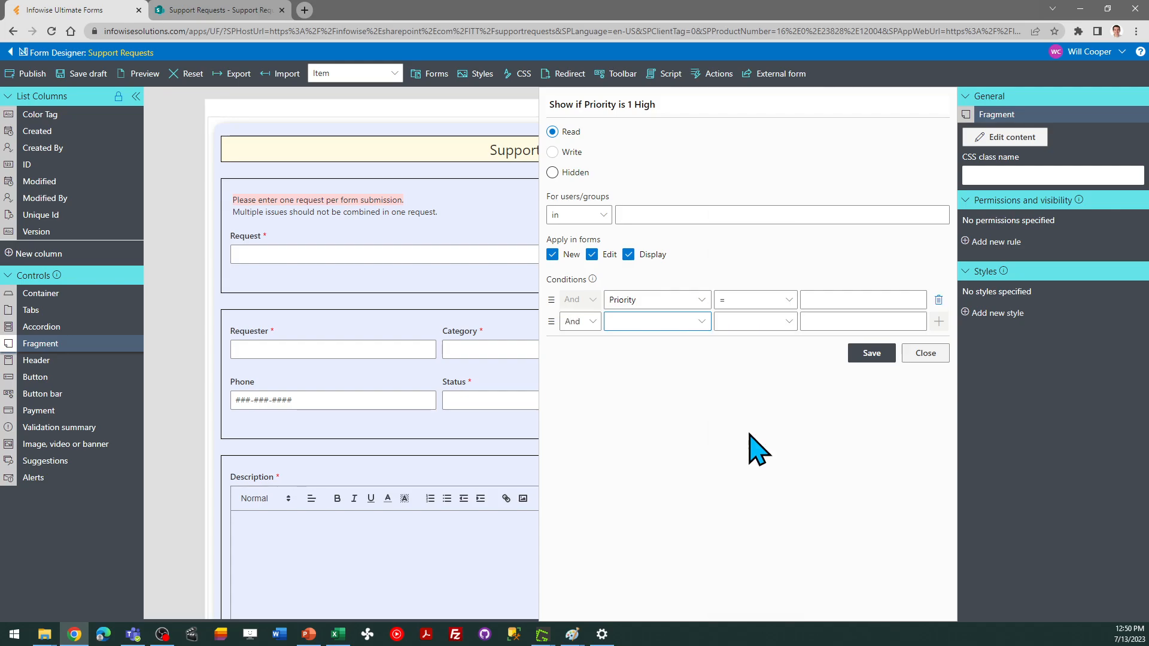
pyautogui.click(826, 301)
pyautogui.write('1 ')
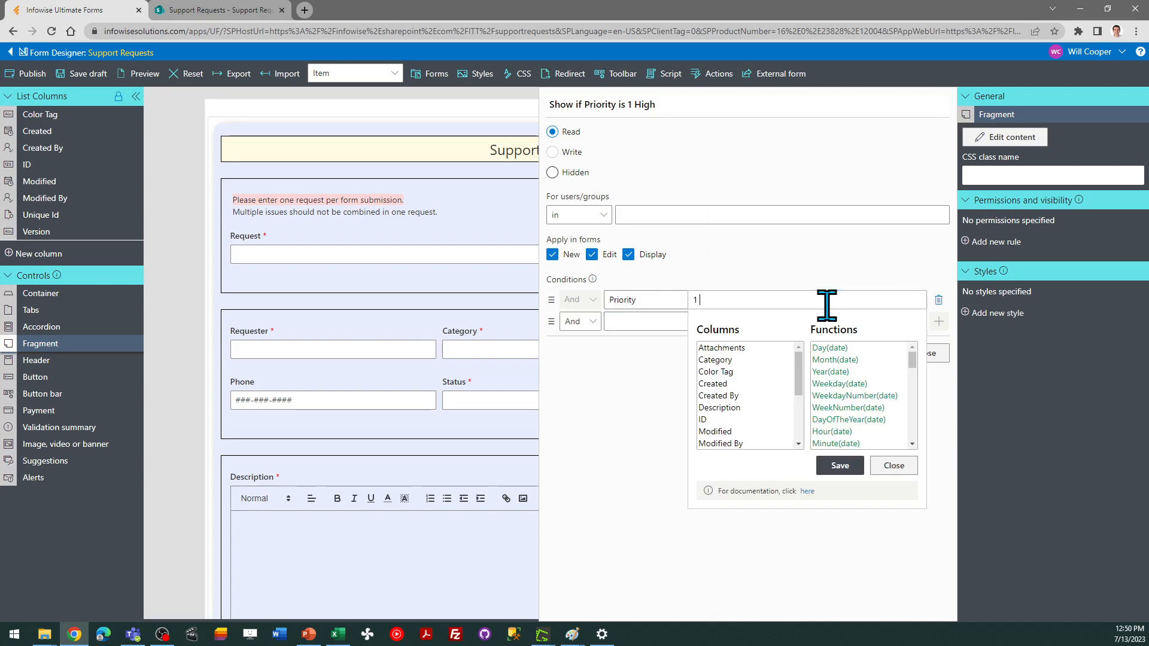
pyautogui.write('High')
pyautogui.click(837, 465)
pyautogui.click(868, 354)
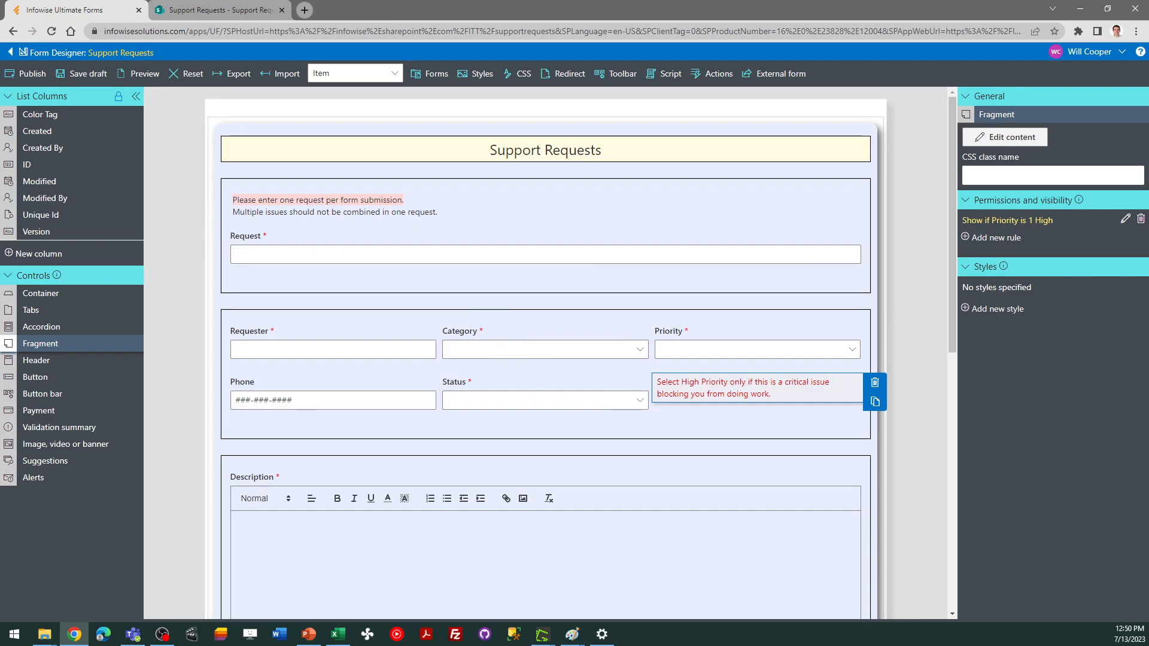
# Publish the form and confirm deployment to all users
pyautogui.click(27, 73)
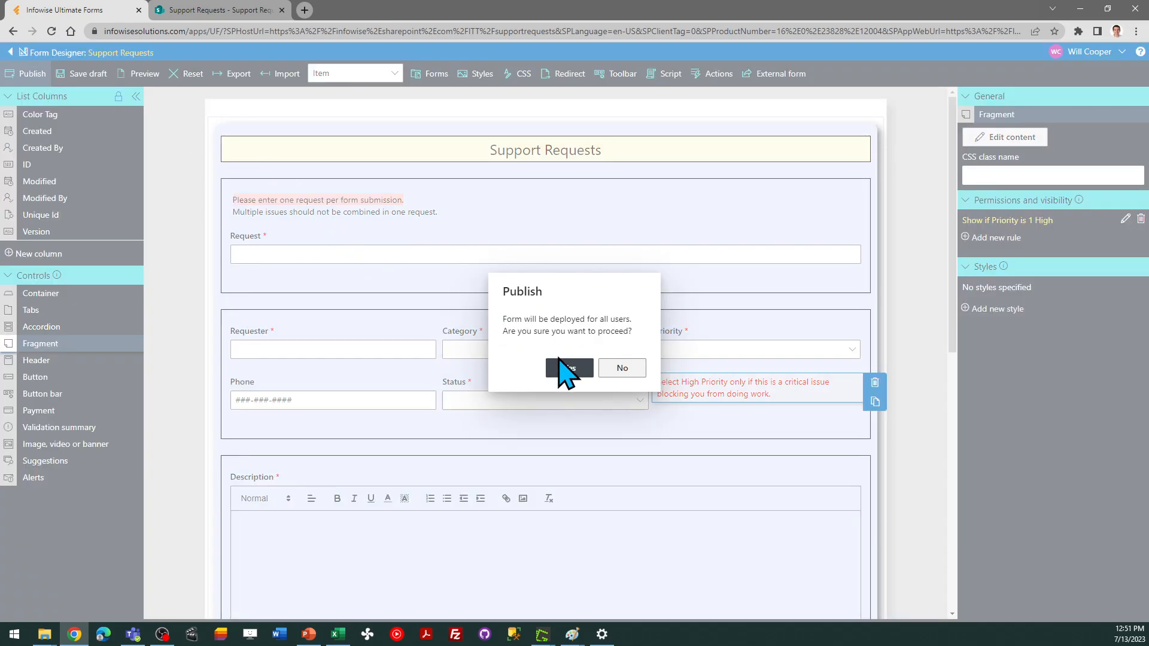
pyautogui.click(562, 367)
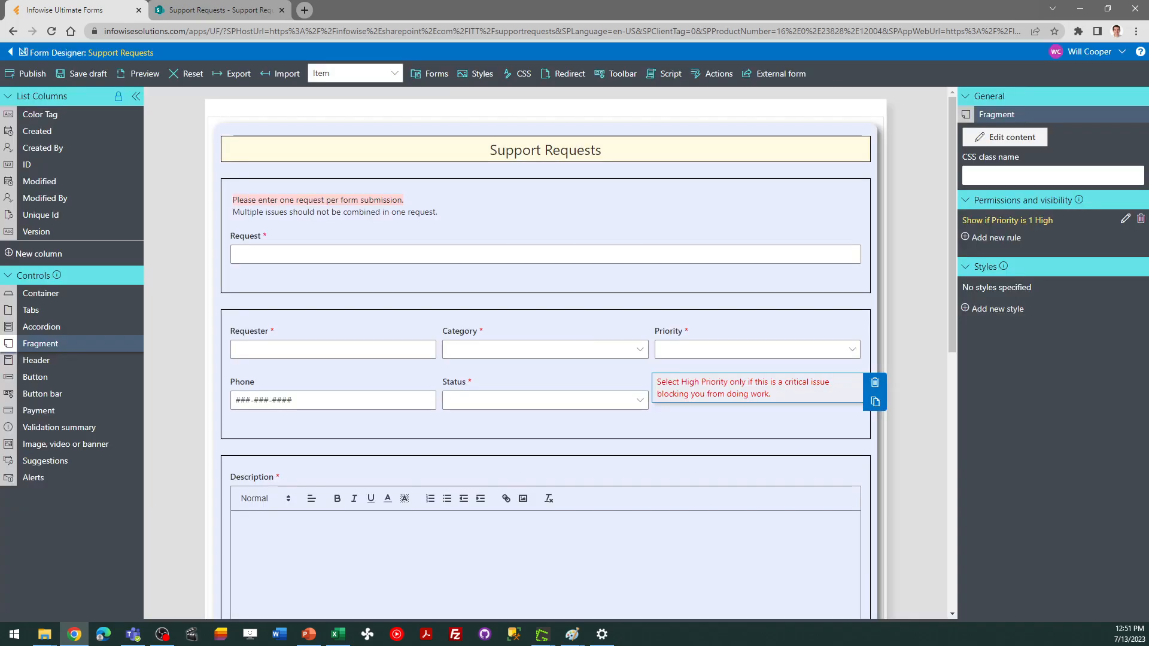
pyautogui.hotkey('alt', 'Tab')
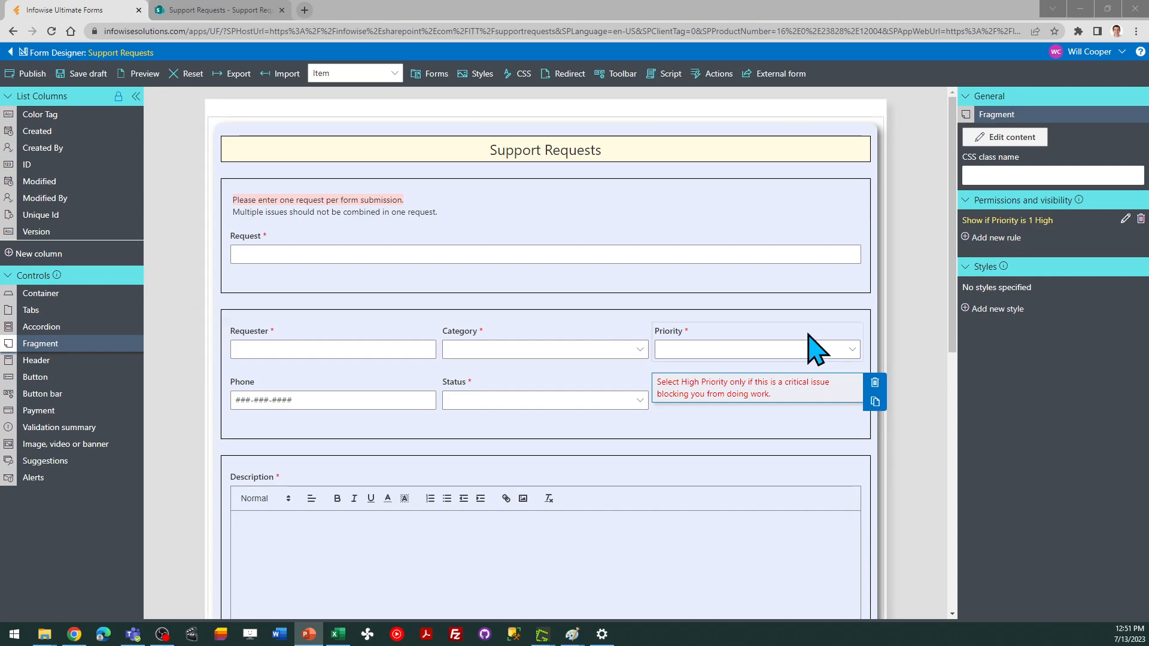
# Create a new Yes/no list column titled "Send Email Update"
pyautogui.moveTo(950, 335); pyautogui.dragTo(955, 586)
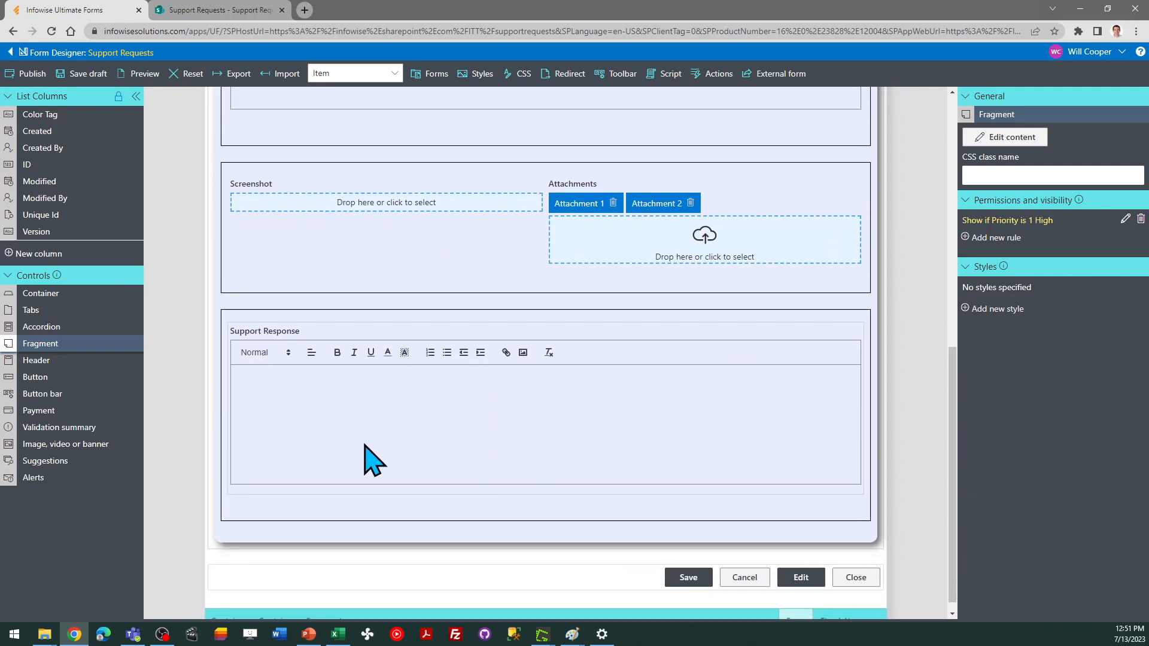
pyautogui.click(40, 255)
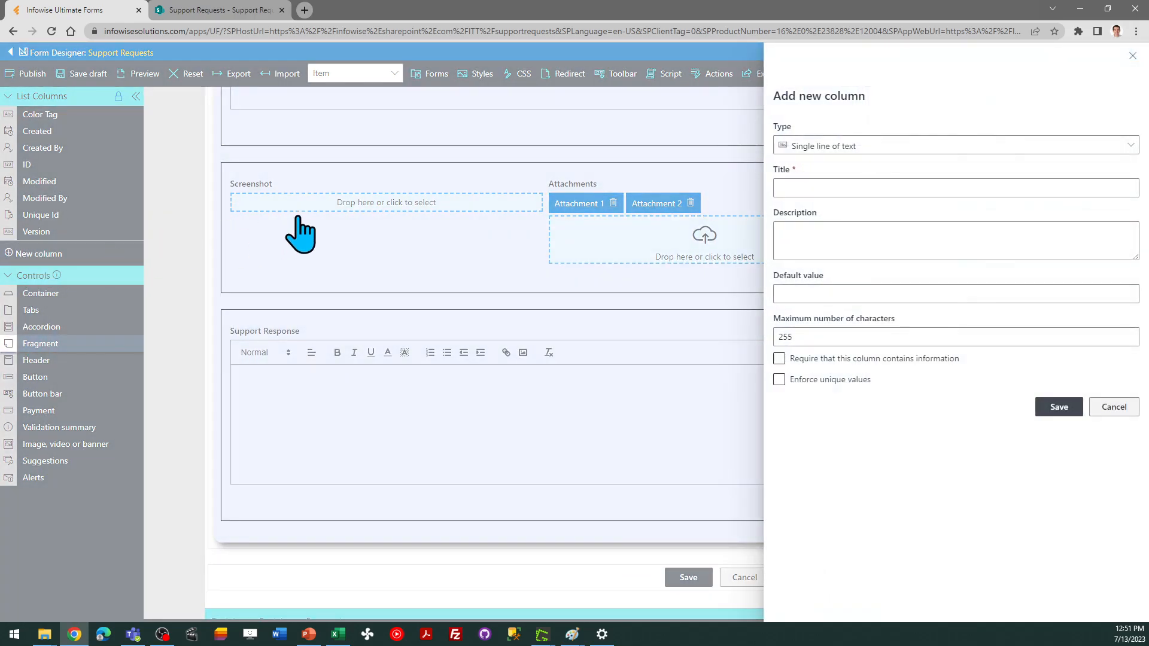
pyautogui.click(806, 145)
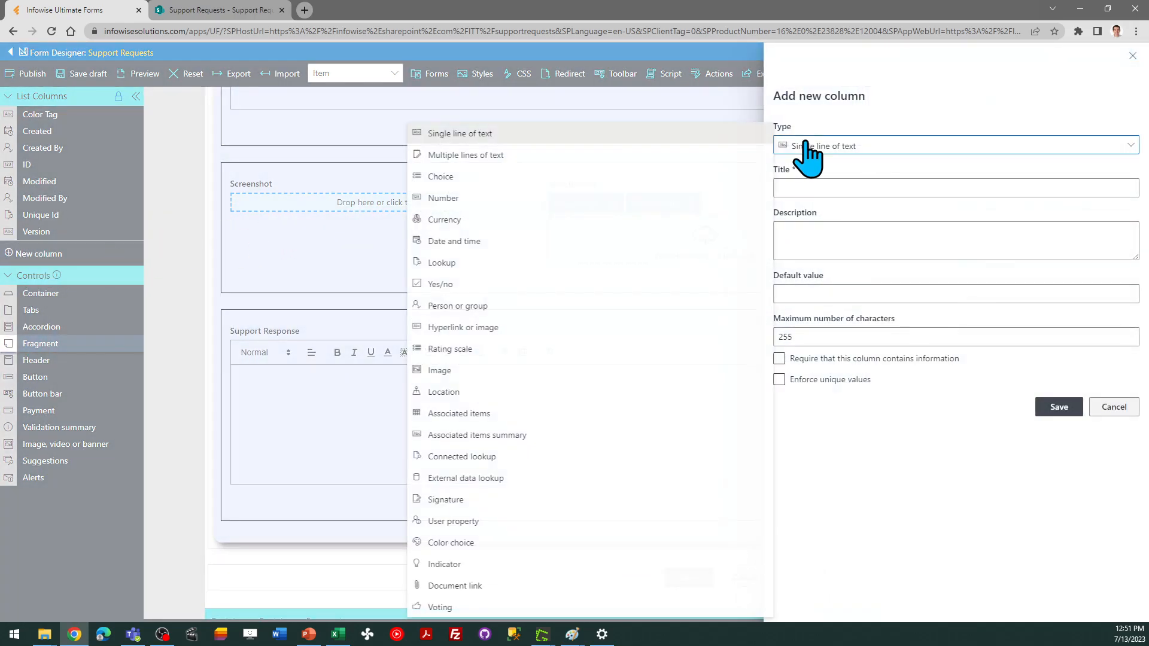
pyautogui.click(526, 284)
pyautogui.click(810, 188)
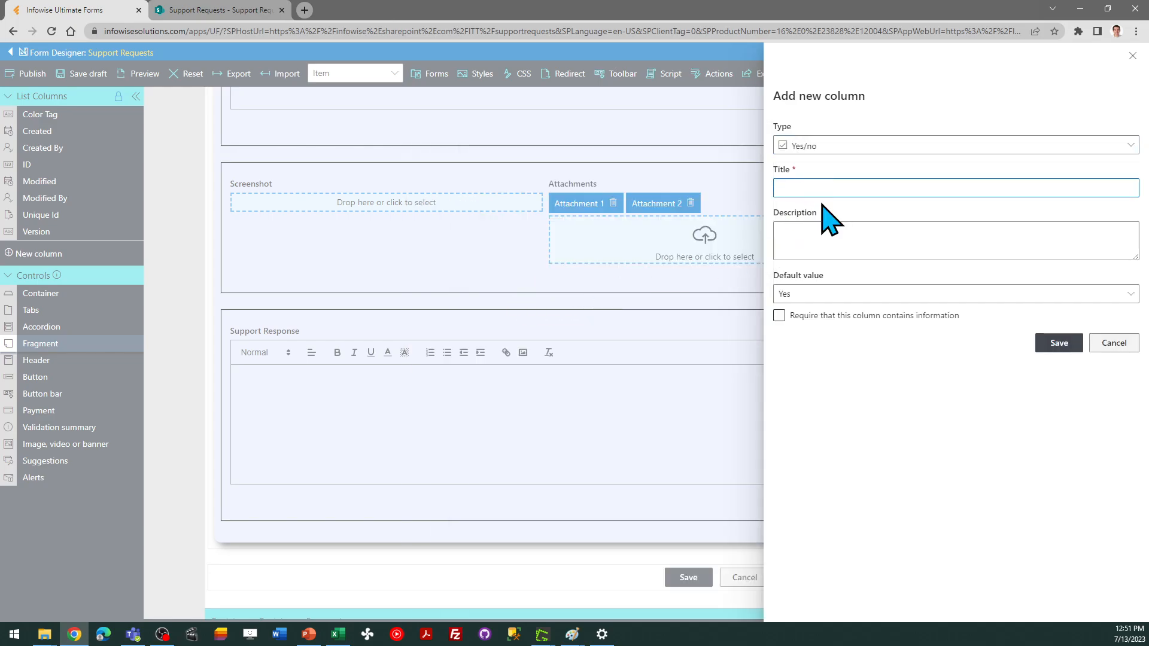
pyautogui.write('Send Email Update')
# Set the new column's default value to No and save the column
pyautogui.click(841, 318)
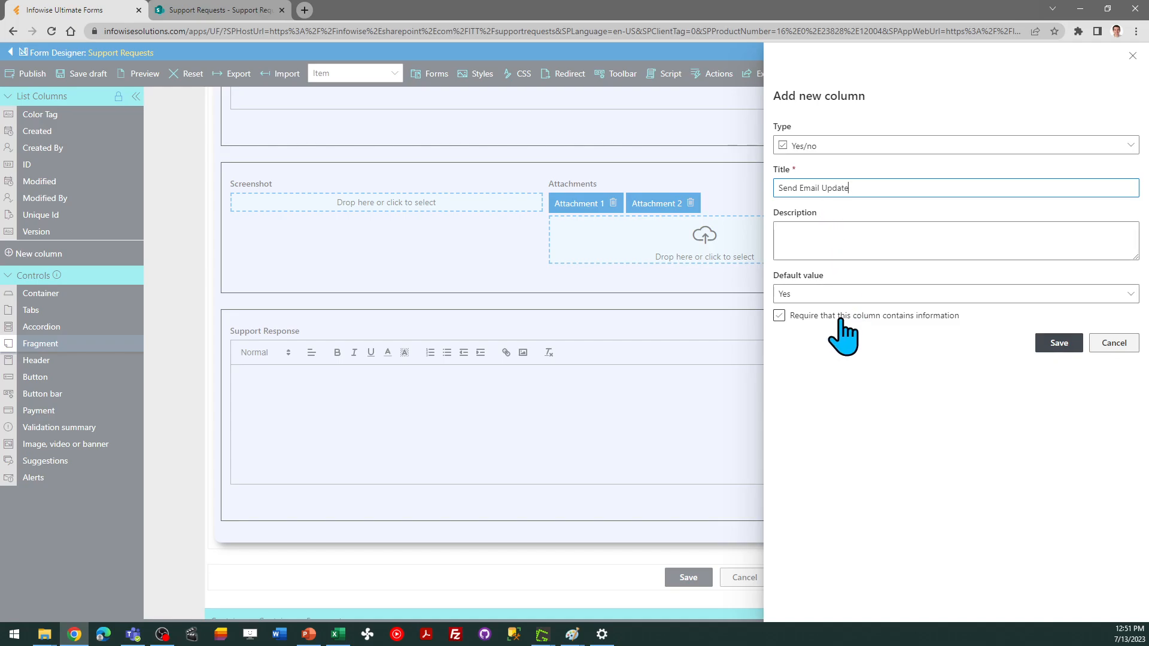
pyautogui.click(826, 296)
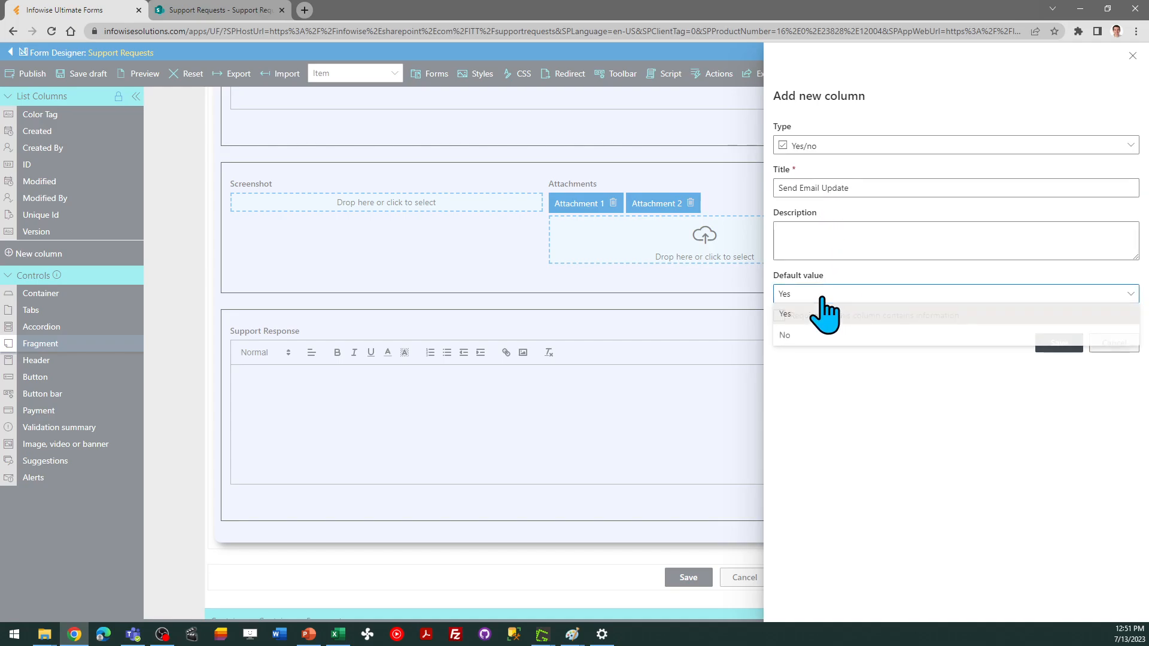
pyautogui.click(821, 336)
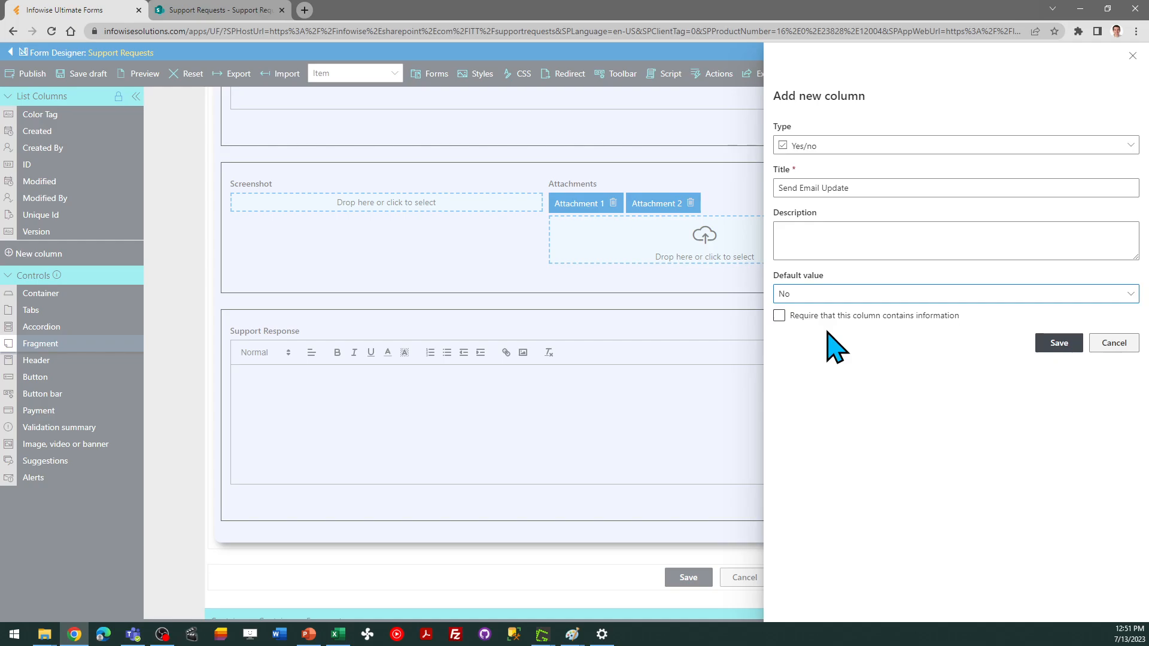
pyautogui.click(1059, 343)
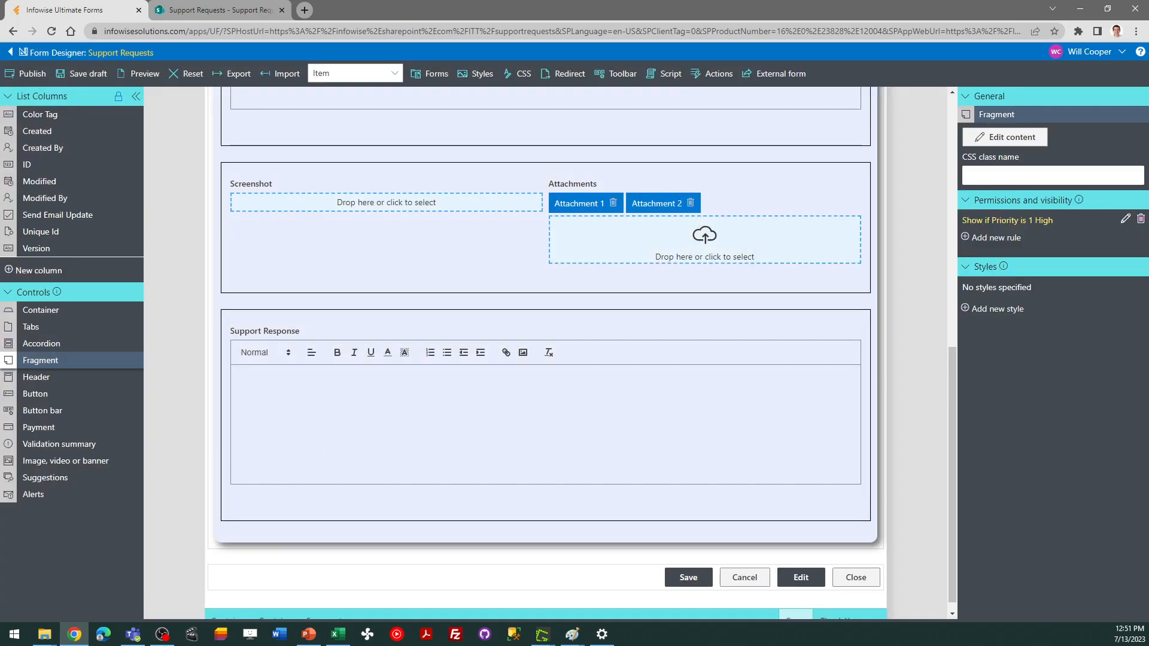
# Place the Send Email Update field on the form below the Support Response section
pyautogui.hotkey('alt', 'Tab')
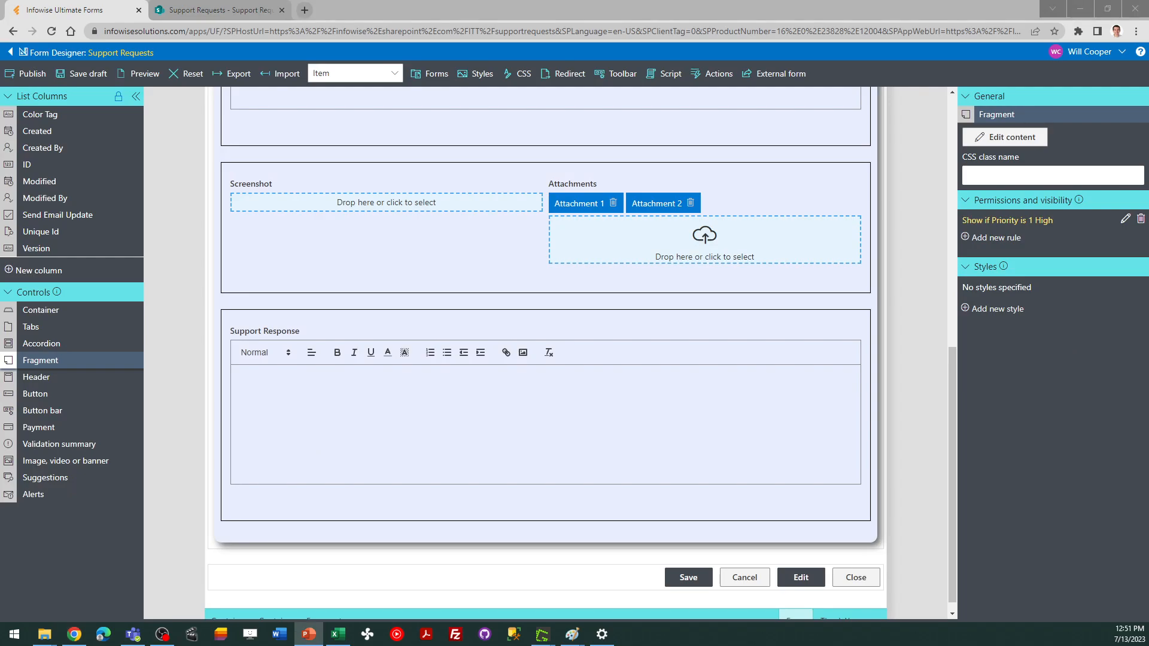
pyautogui.moveTo(77, 217); pyautogui.dragTo(352, 505)
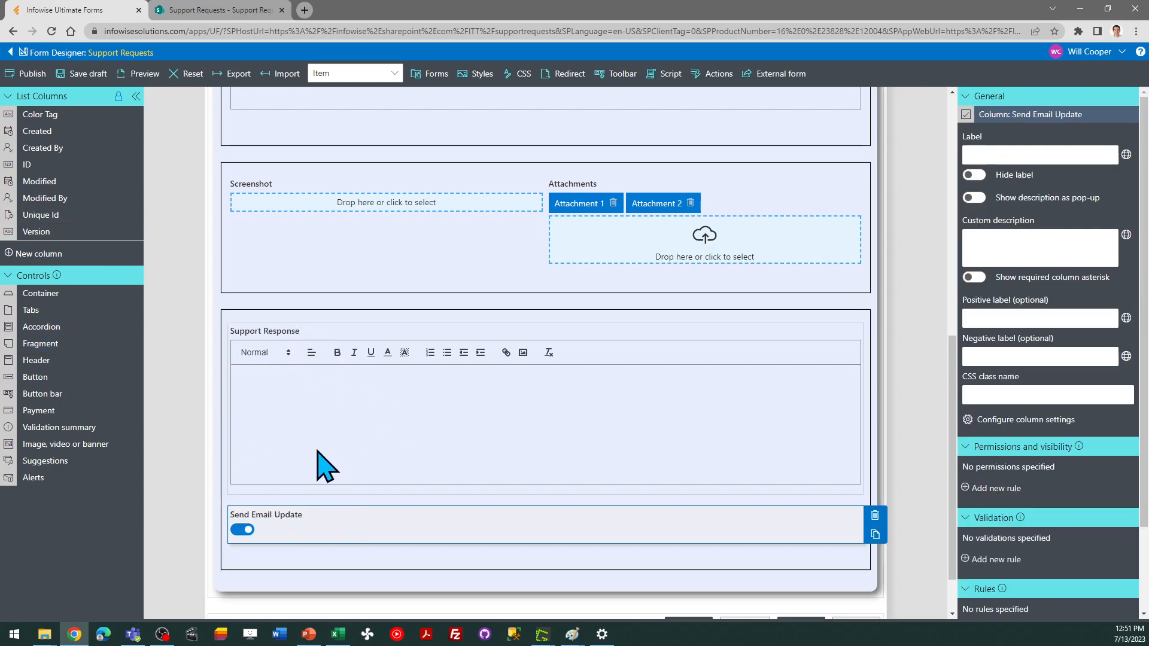
pyautogui.hotkey('alt', 'Tab')
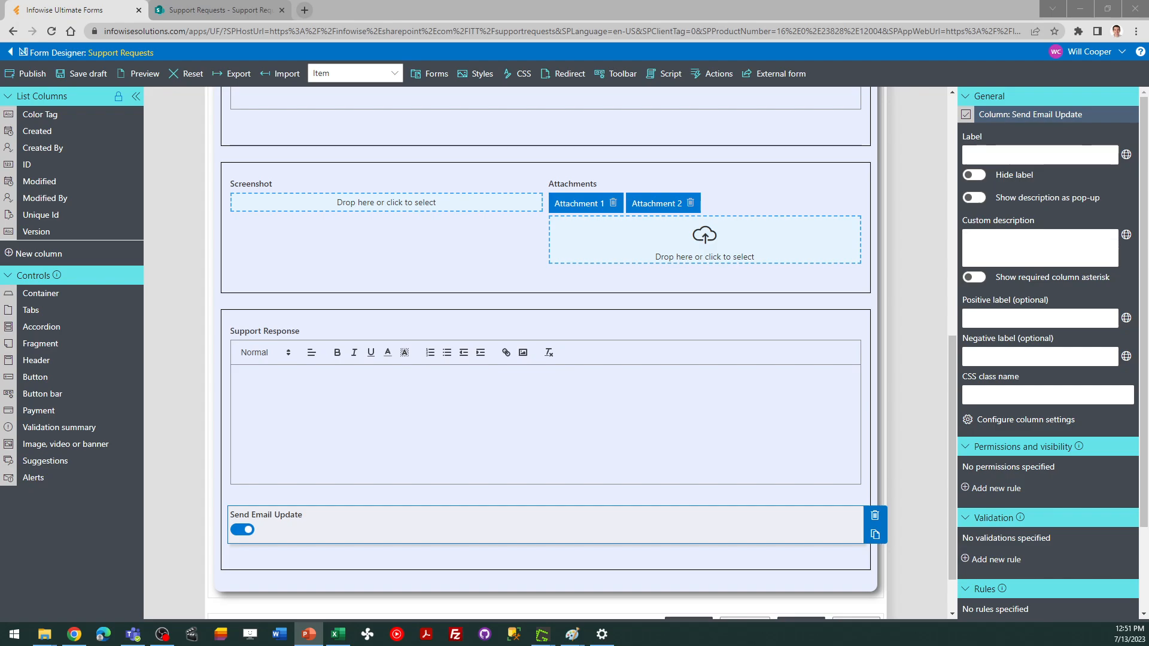
# Add a dynamic rule named "Default to No" to the Send Email Update field with value No, and save it
pyautogui.click(336, 515)
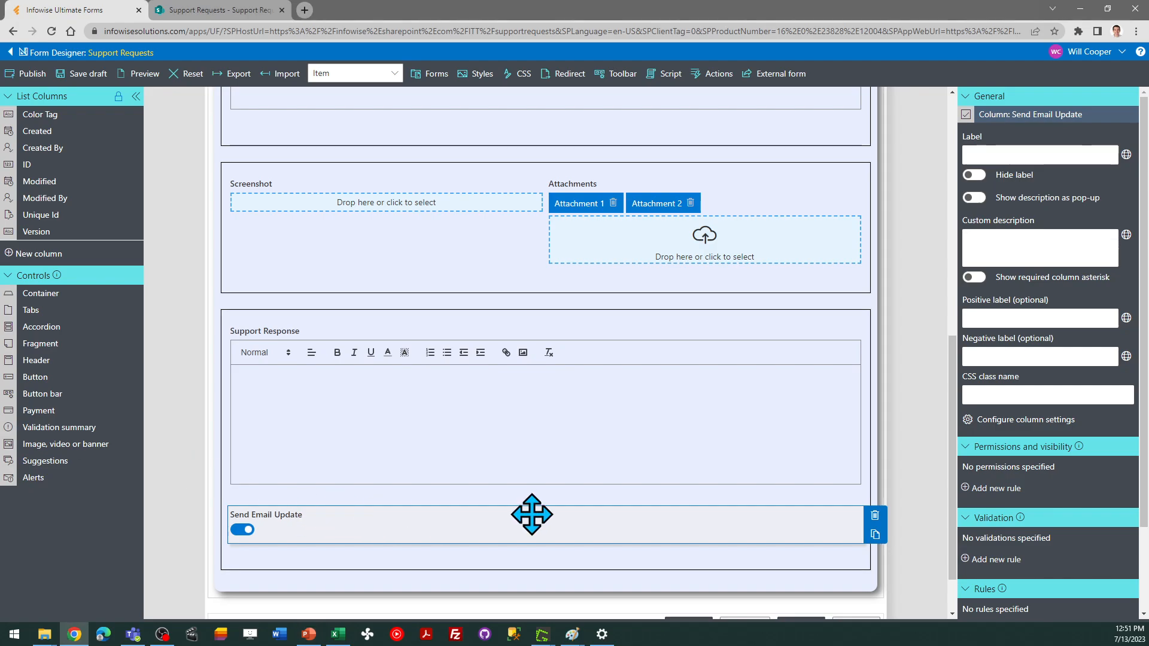
pyautogui.scroll(-2, 1137, 479)
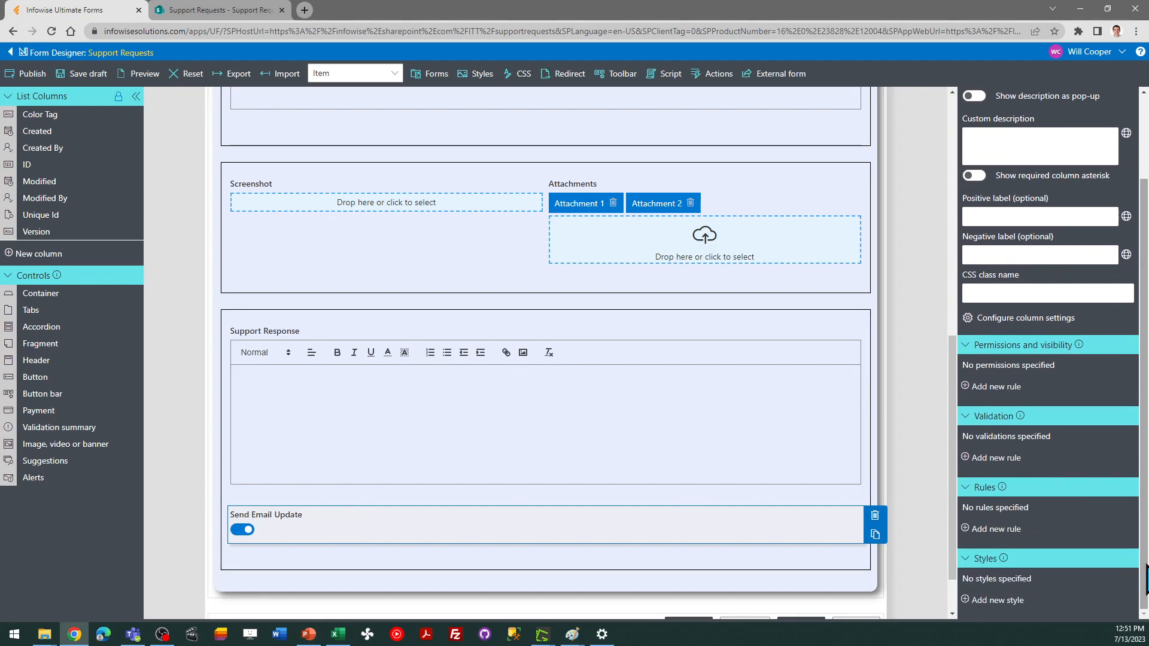
pyautogui.click(1008, 528)
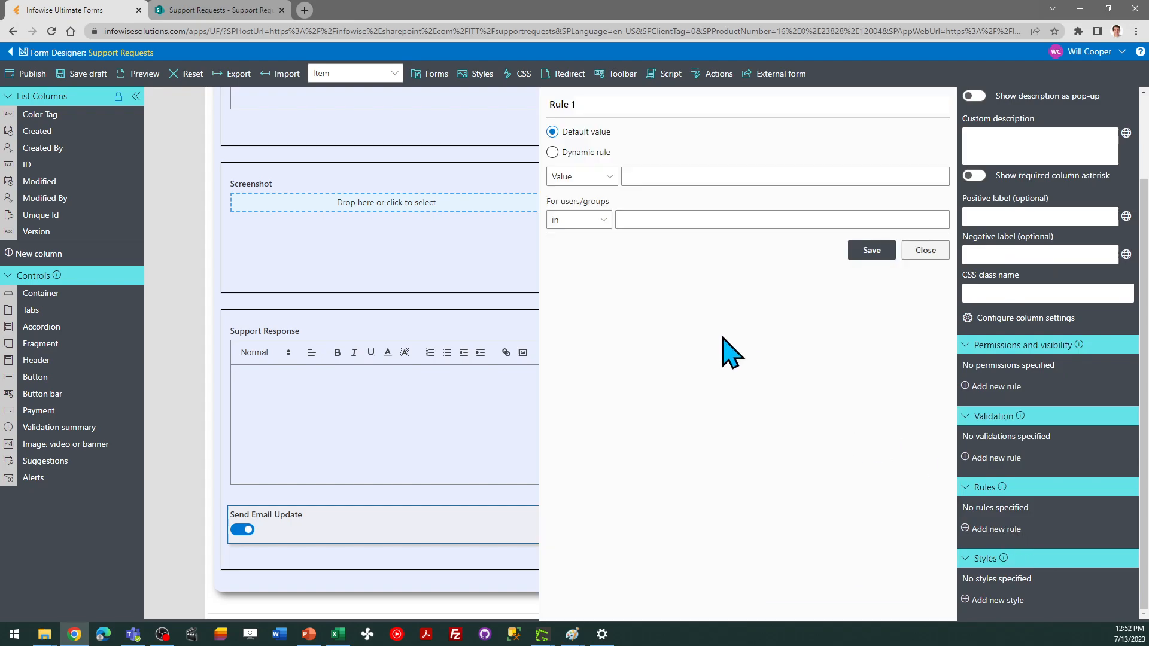
pyautogui.tripleClick(583, 105)
pyautogui.write('Default to No')
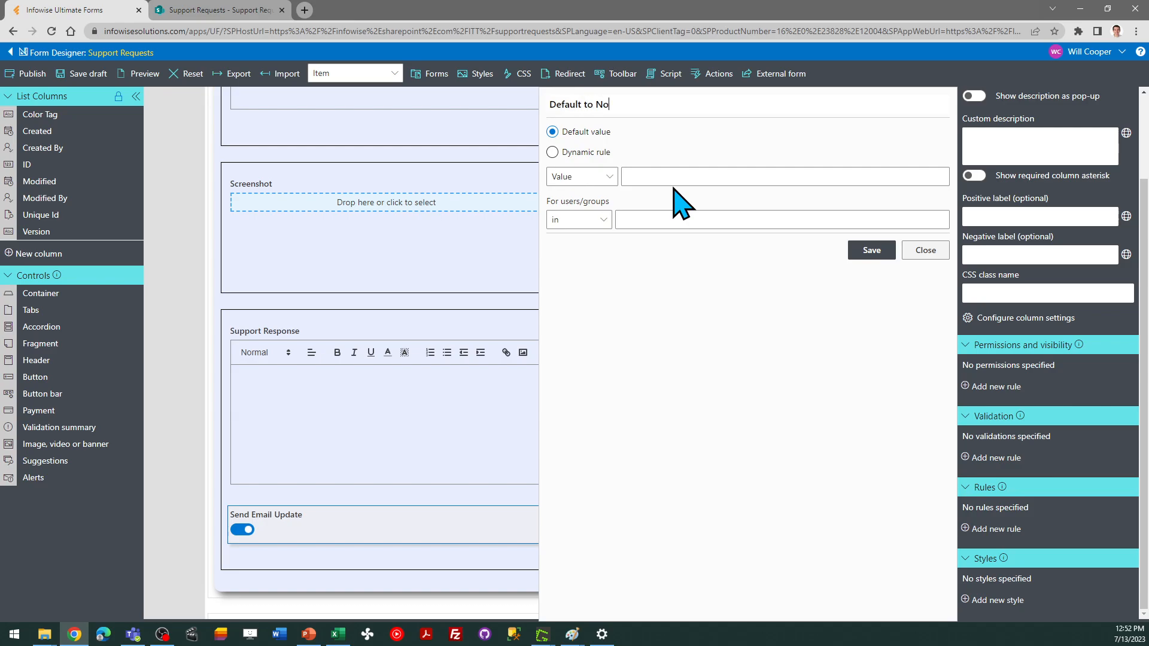
pyautogui.click(552, 152)
pyautogui.click(587, 184)
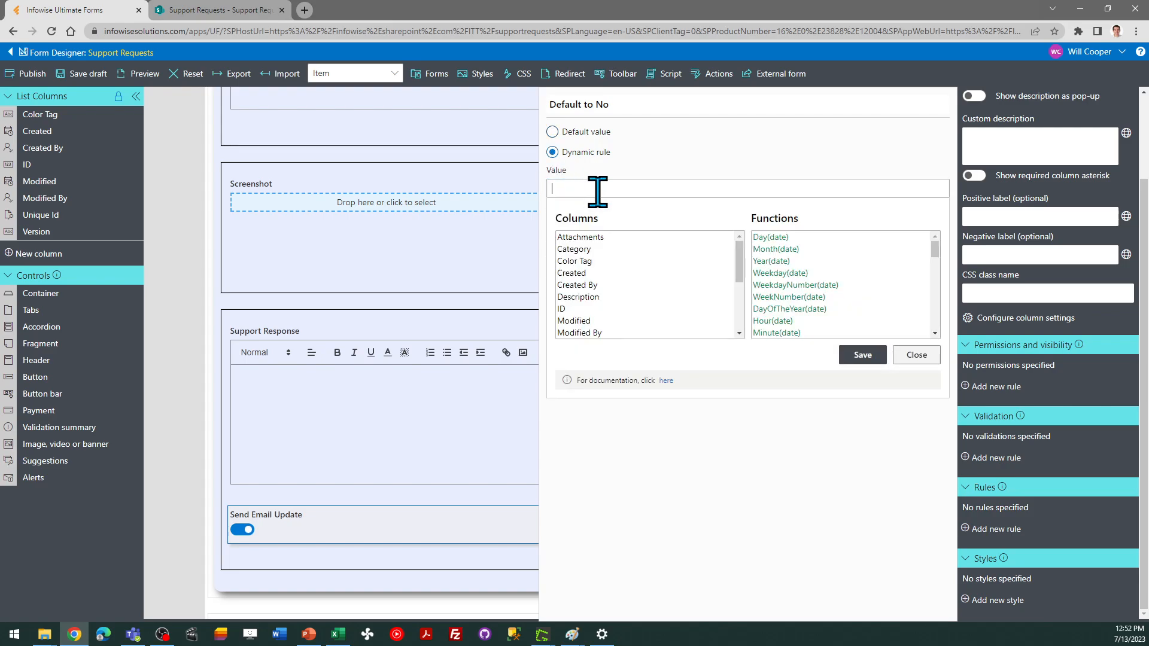
pyautogui.write('No')
pyautogui.click(864, 355)
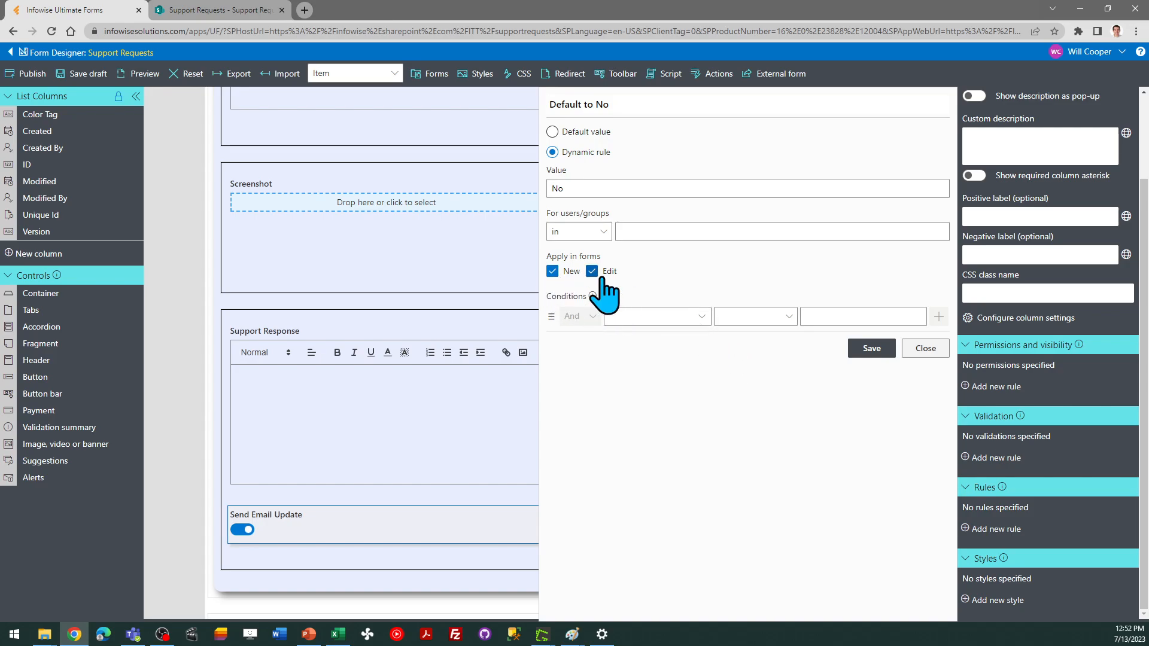
pyautogui.click(871, 349)
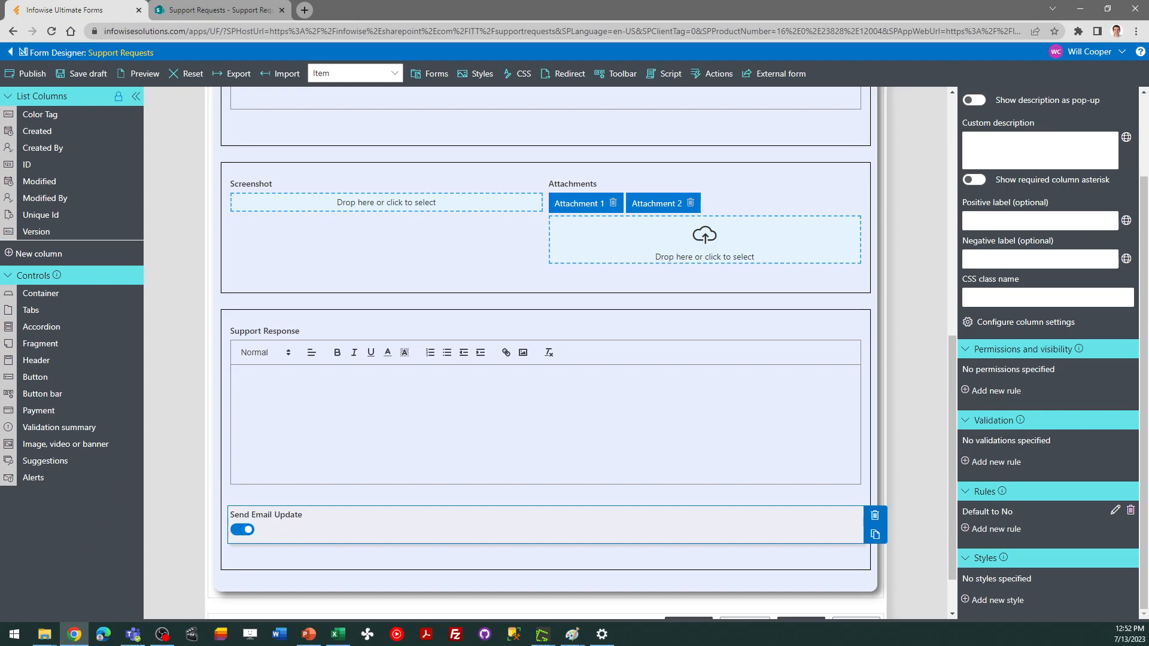
# Publish the updated form, confirming deployment to all users
pyautogui.hotkey('alt', 'Tab')
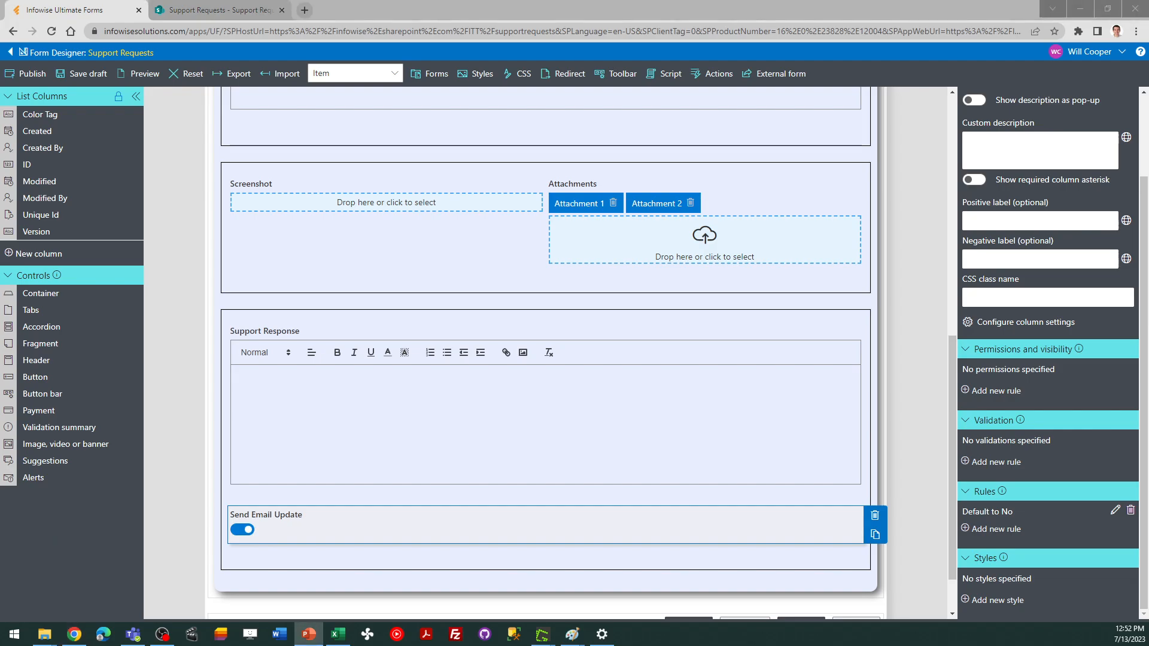
pyautogui.click(29, 73)
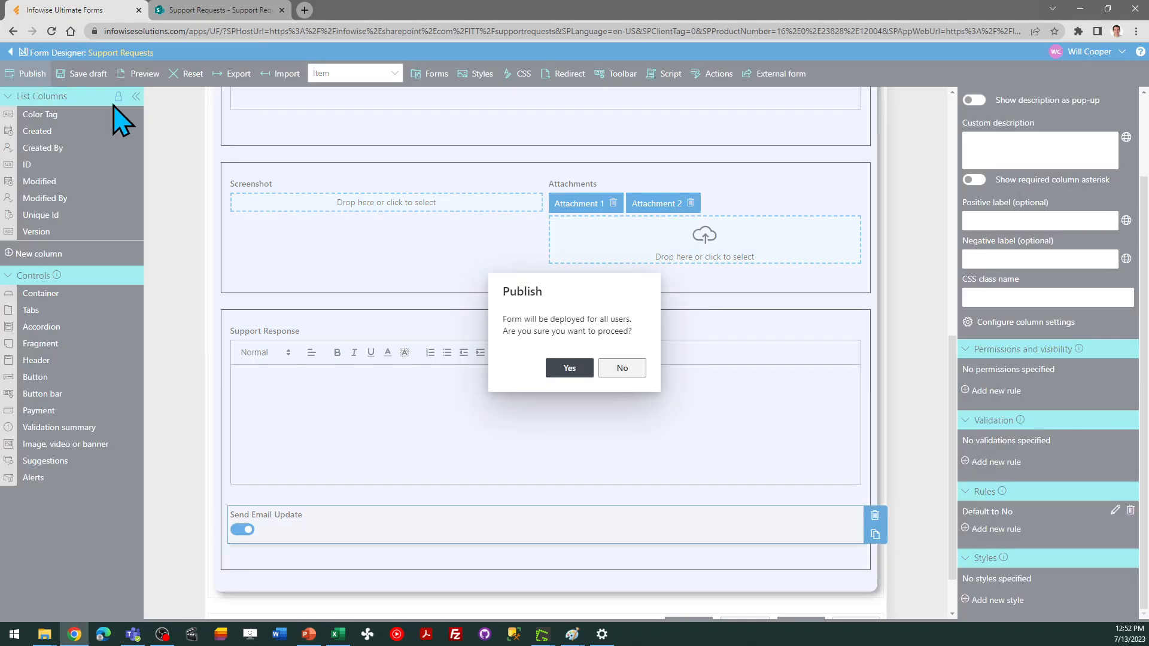
pyautogui.click(546, 363)
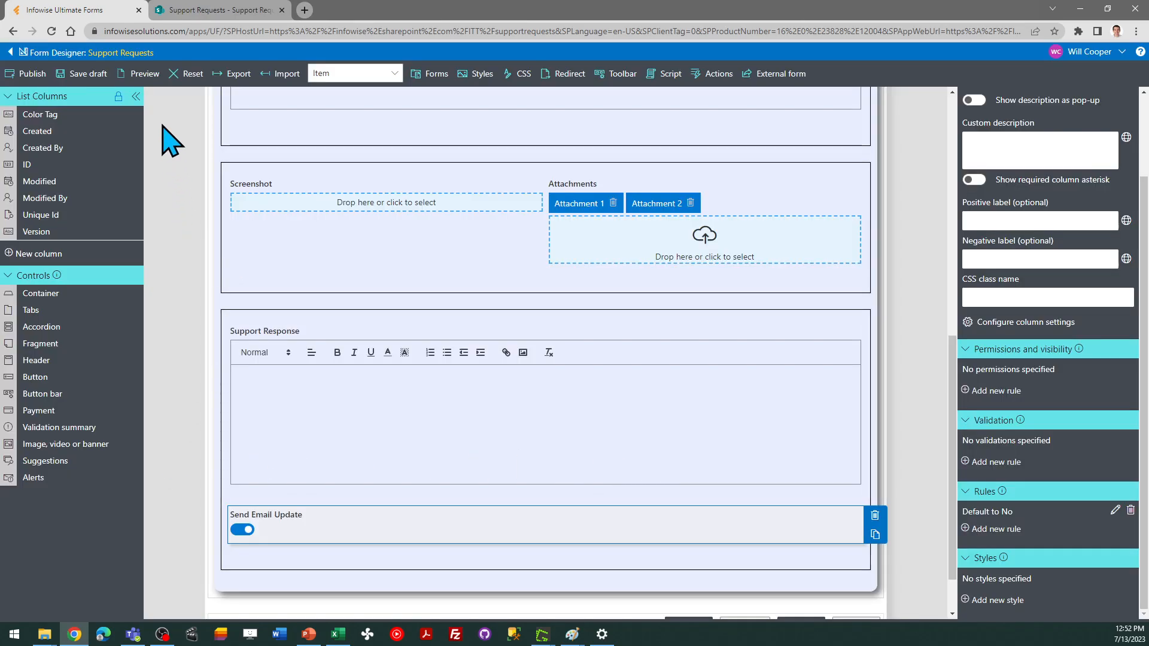
# Open the Alerts page and review its Administration settings, including the Exchange and Azure AD access options
pyautogui.click(10, 52)
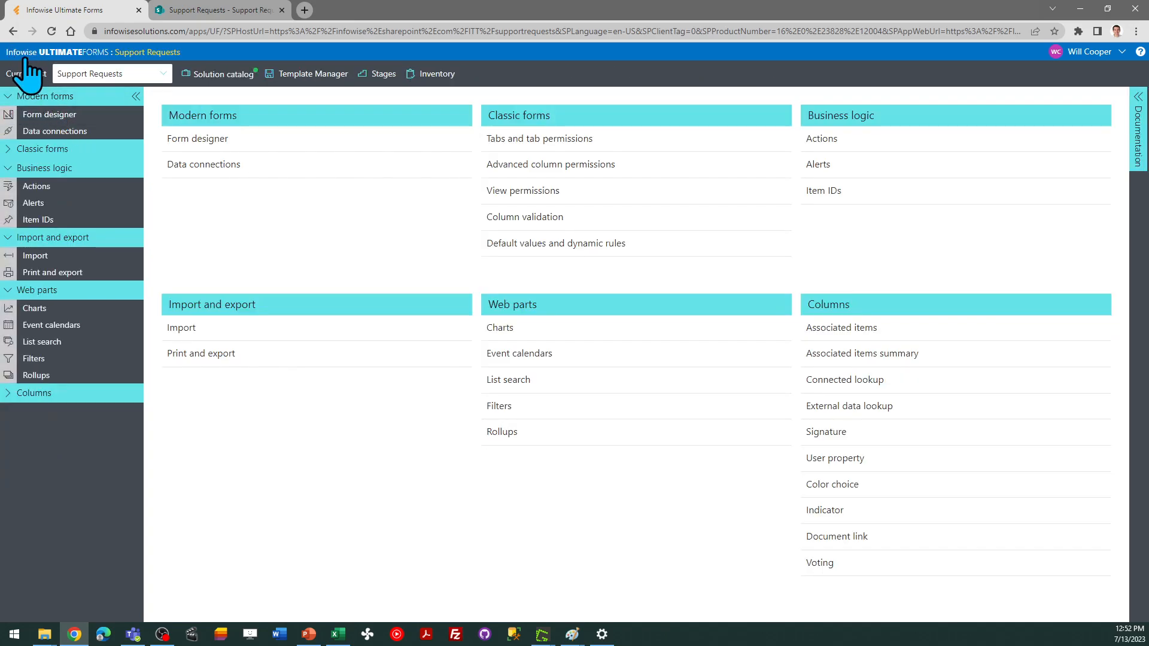
pyautogui.click(42, 207)
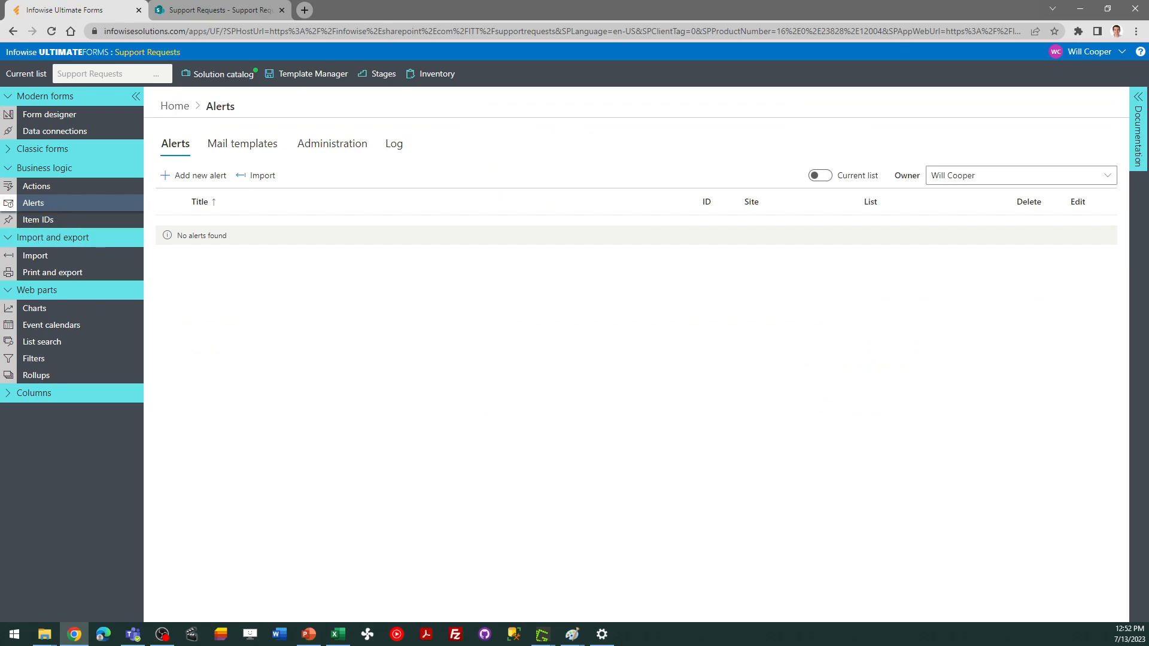
pyautogui.hotkey('alt', 'Tab')
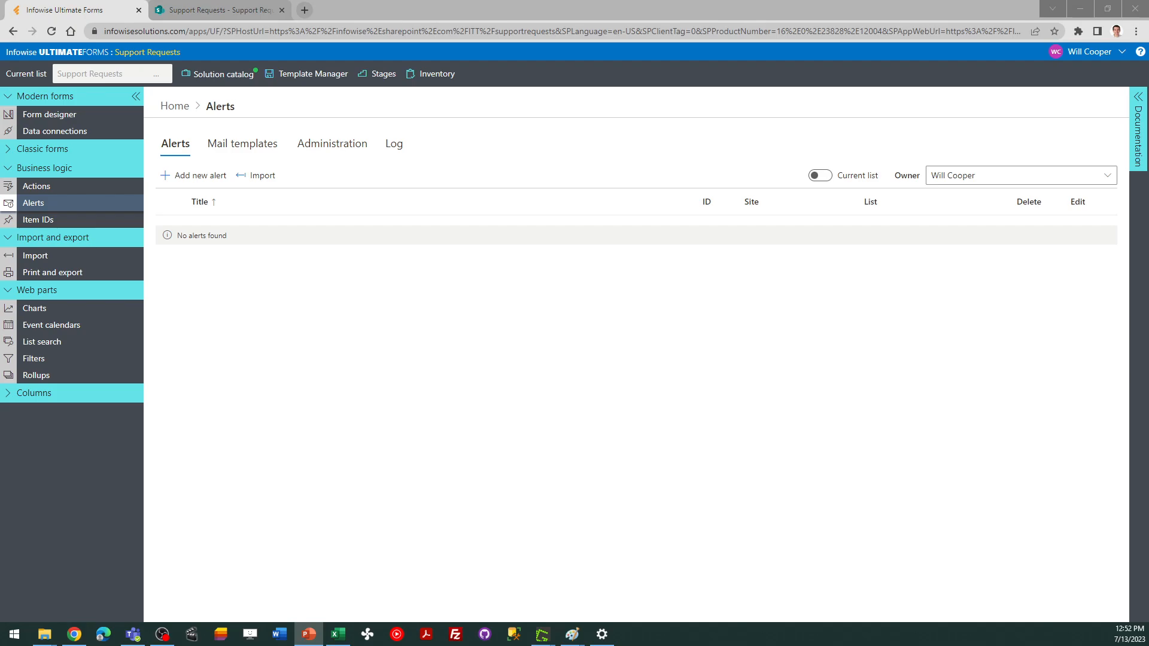
pyautogui.click(332, 148)
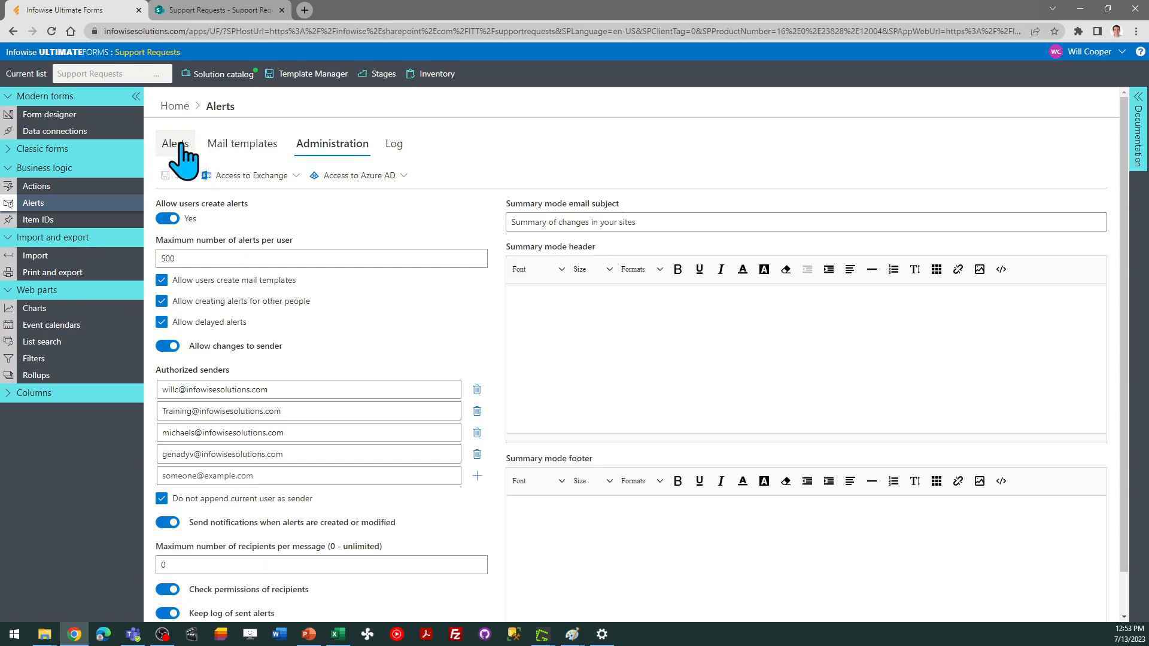
pyautogui.click(253, 175)
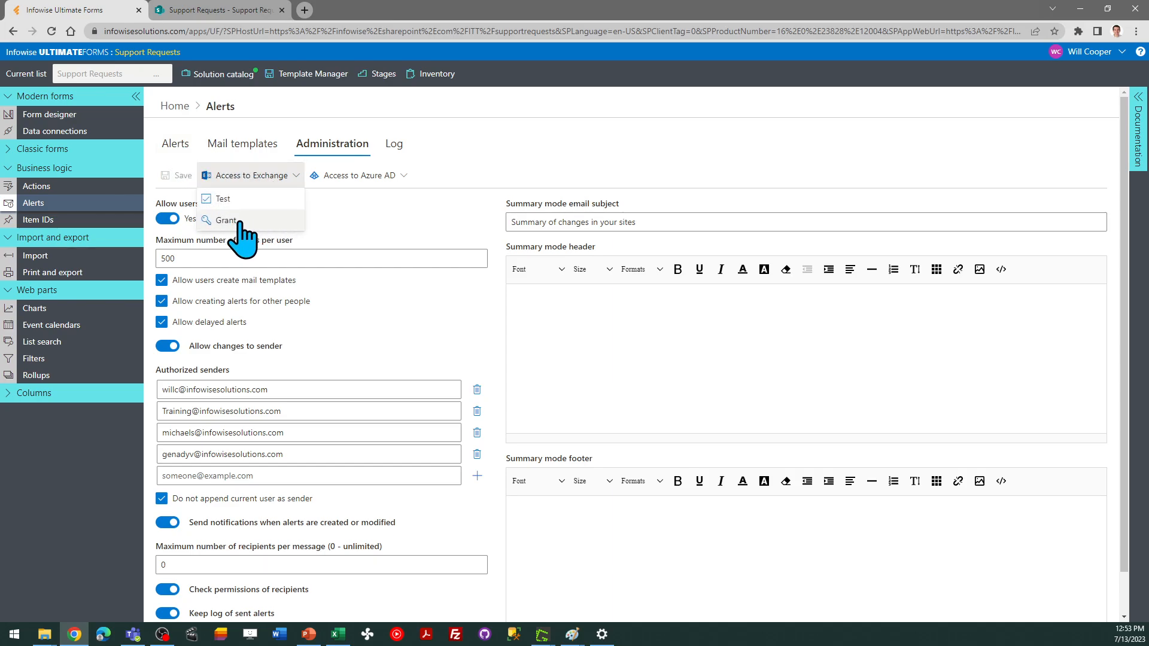
pyautogui.click(330, 177)
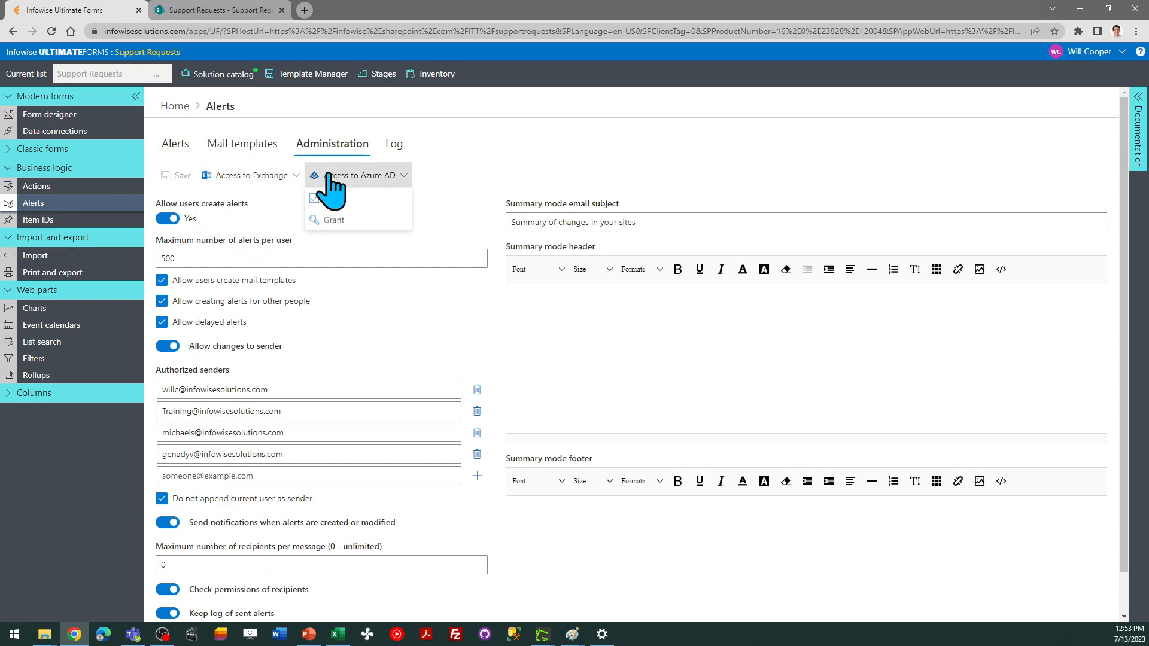
pyautogui.click(175, 147)
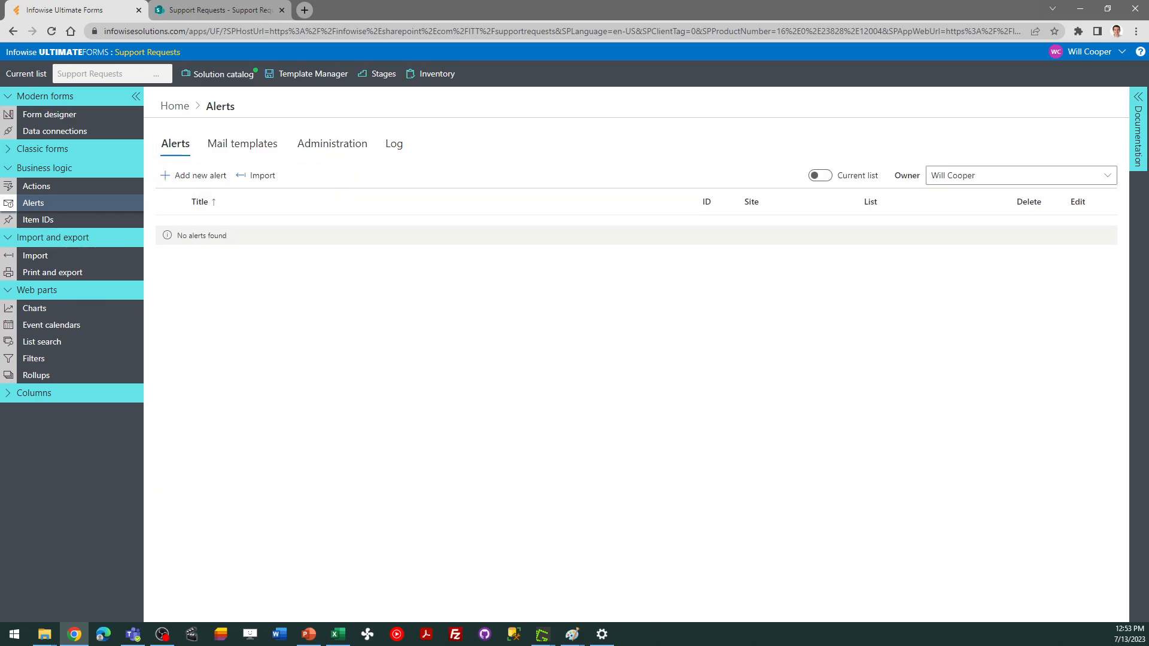
# Start a new alert for the Support Requests list titled "Support Requests - New"
pyautogui.hotkey('alt', 'Tab')
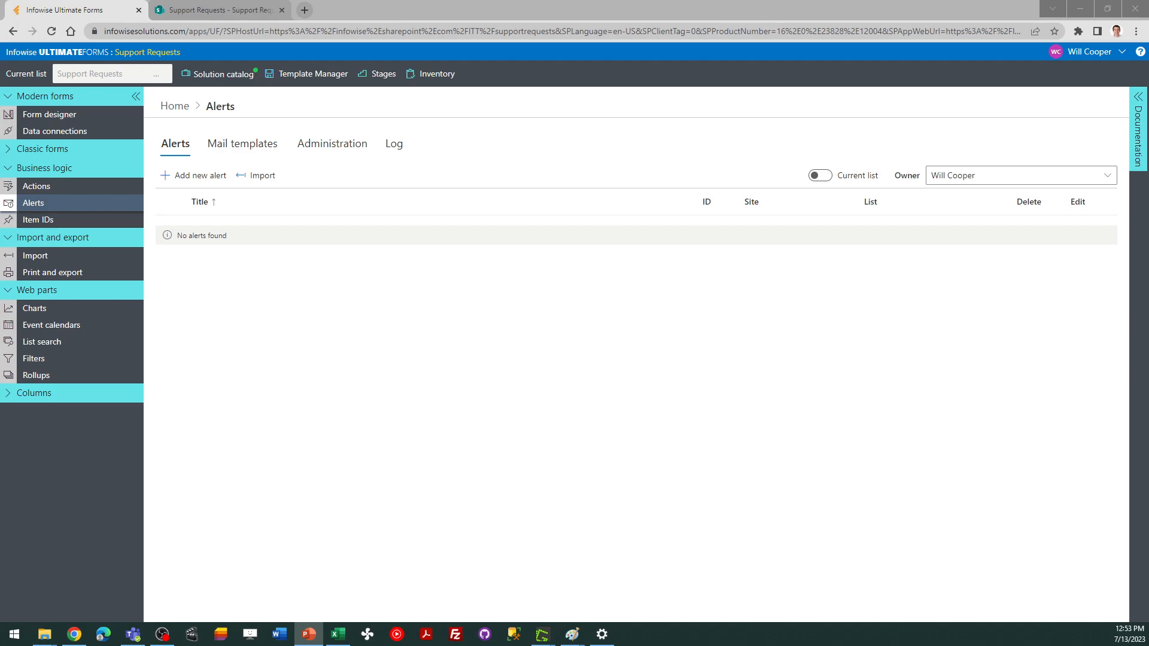
pyautogui.click(198, 175)
pyautogui.click(684, 172)
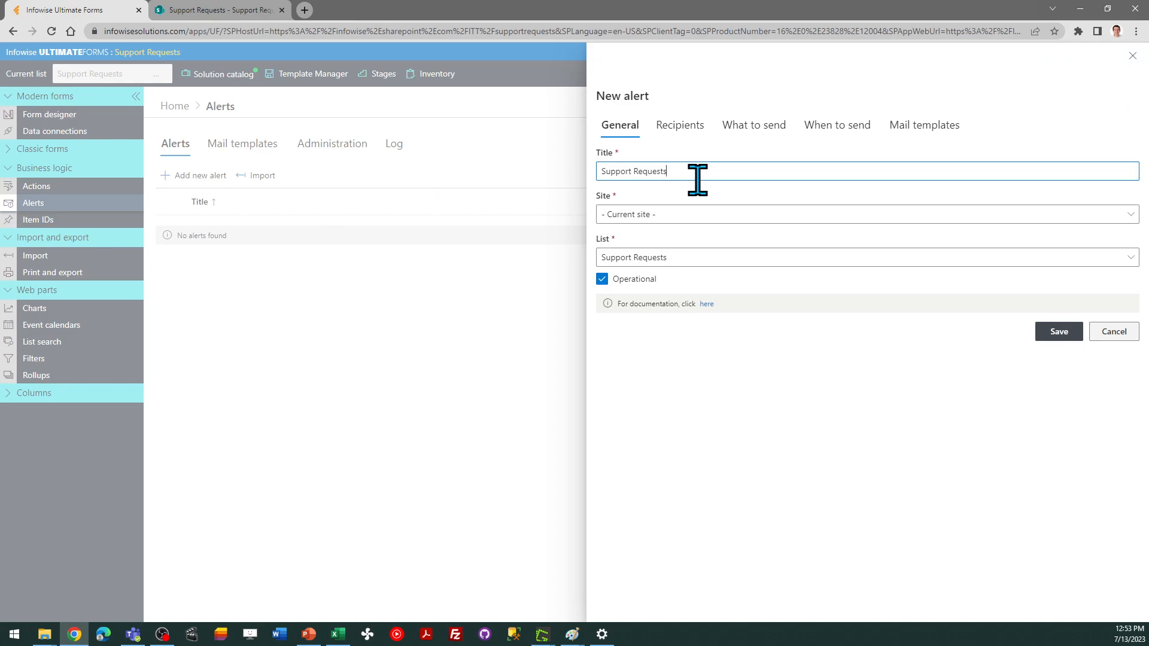
pyautogui.write('- New')
pyautogui.click(665, 133)
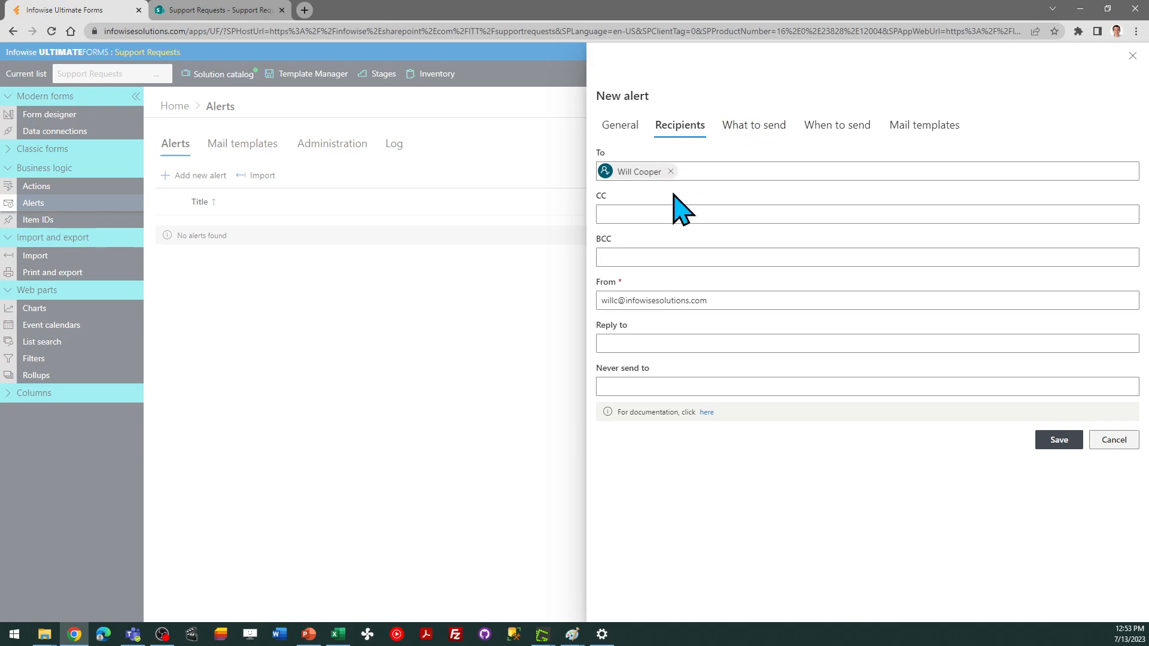
# Limit the alert to trigger only when an item is added, and check its immediate sending schedule
pyautogui.click(745, 133)
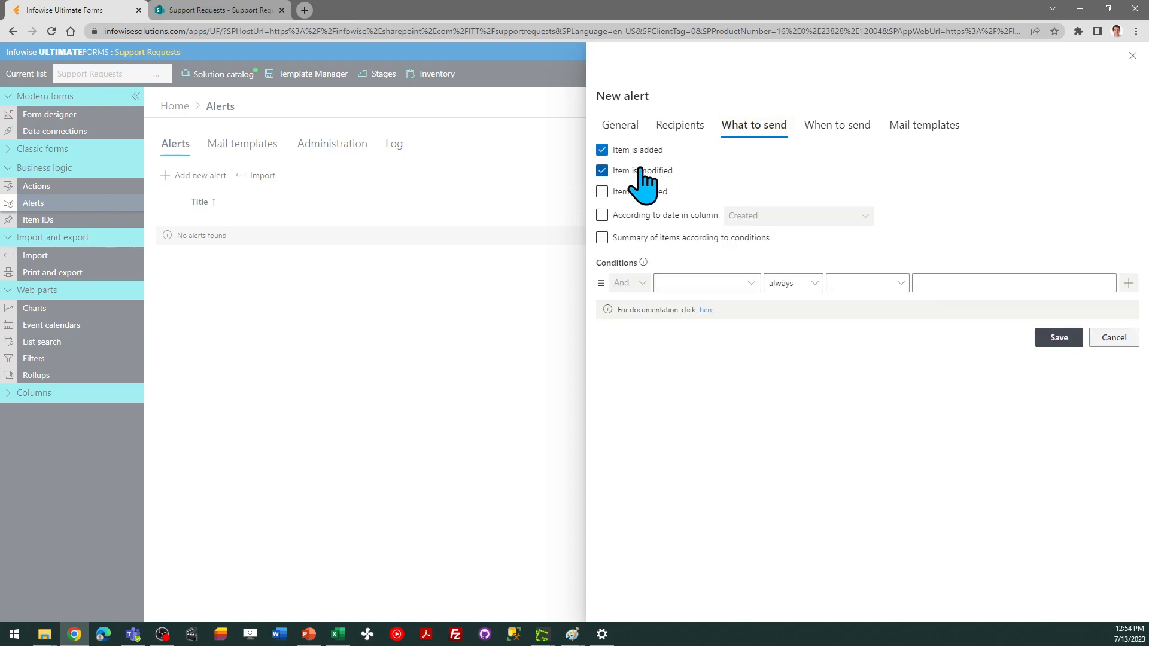
pyautogui.click(602, 170)
pyautogui.click(837, 128)
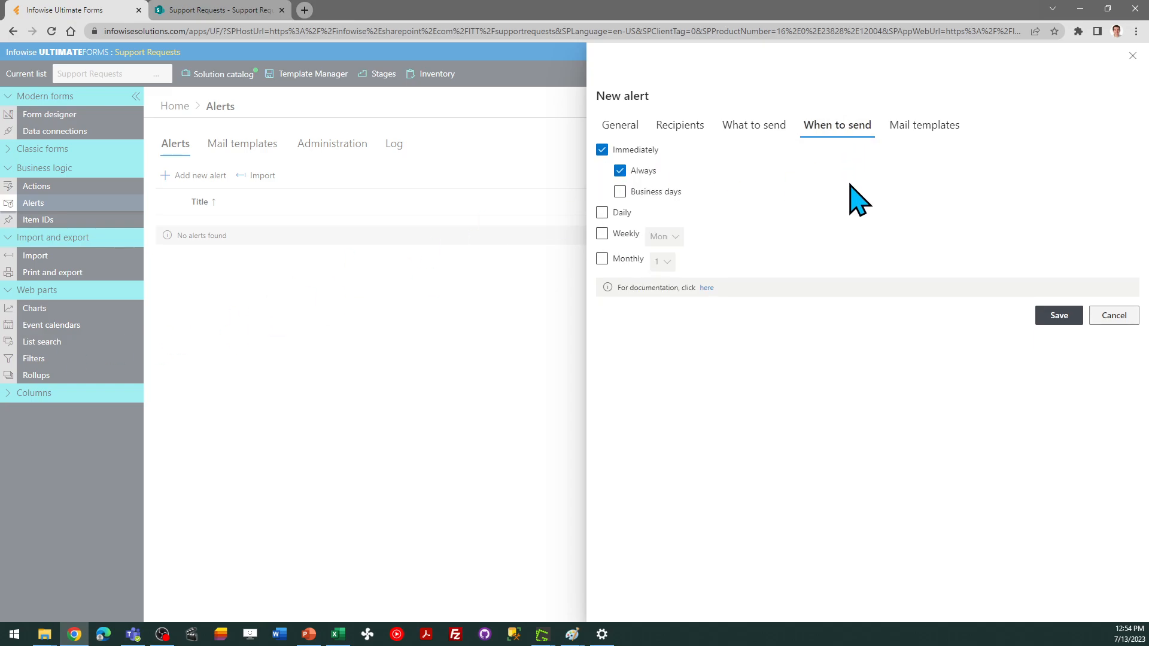
# Browse the columns available for inserting into the alert's mail template subject and body
pyautogui.click(919, 128)
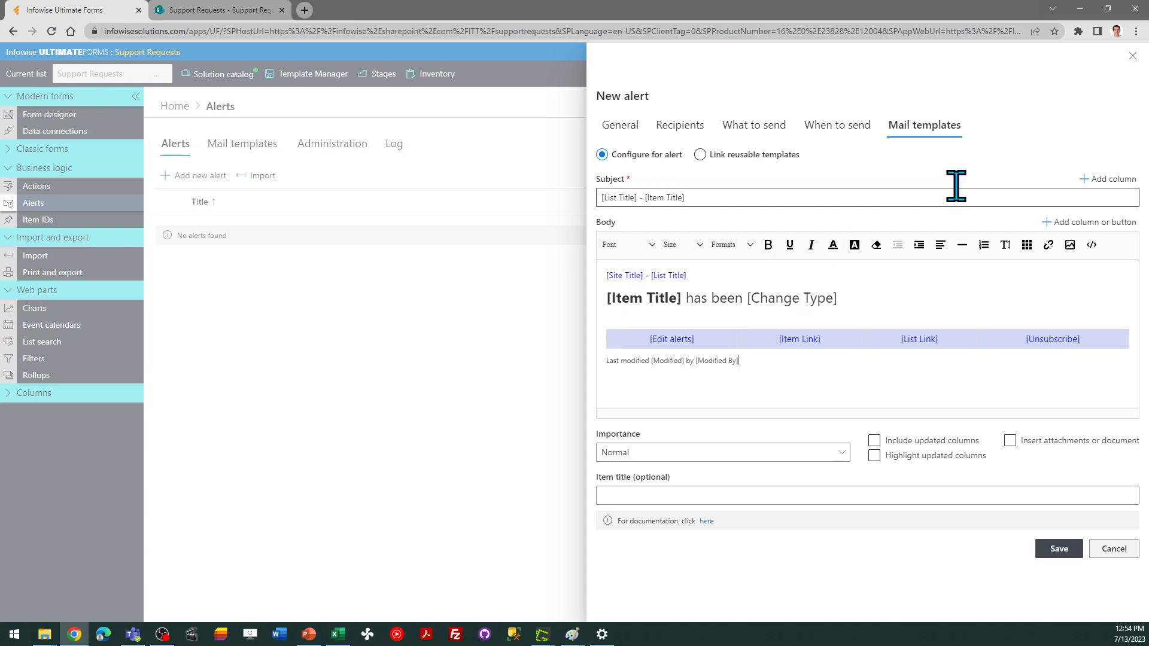
pyautogui.click(1111, 179)
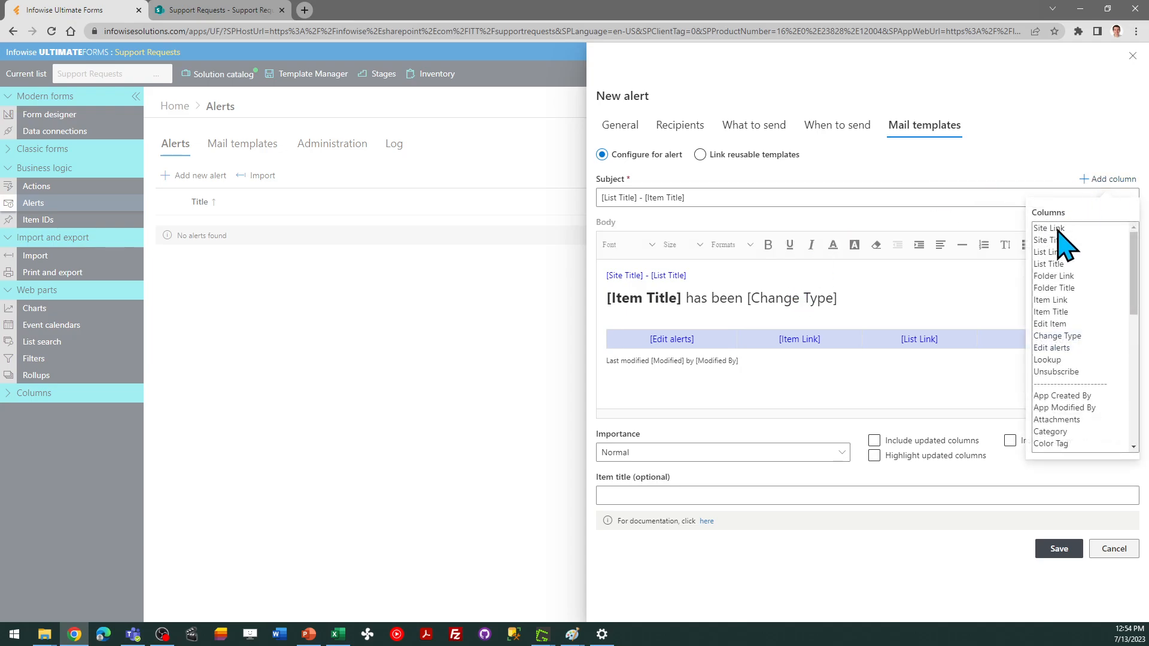
pyautogui.click(1086, 178)
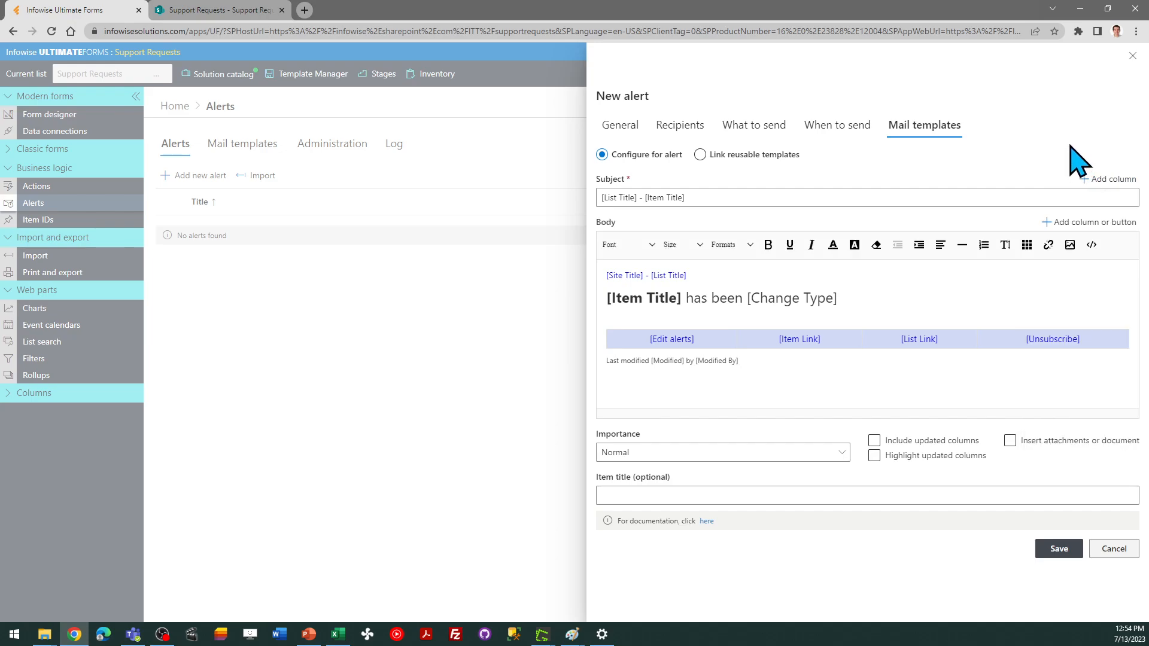
pyautogui.click(1085, 222)
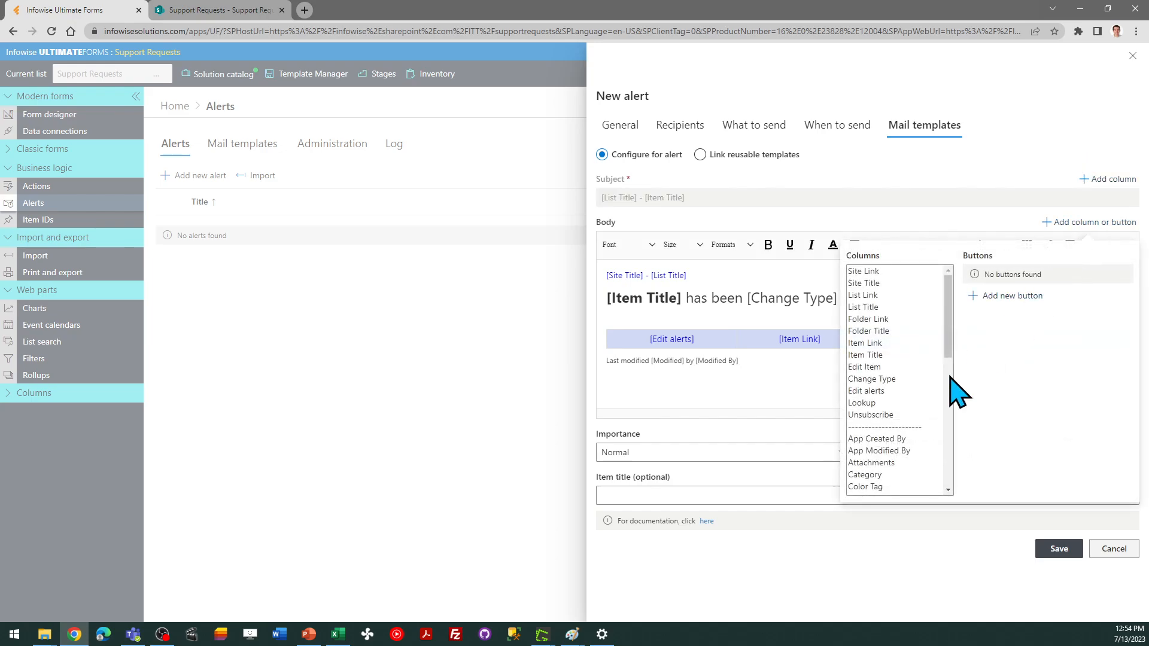
pyautogui.scroll(-3, 954, 408)
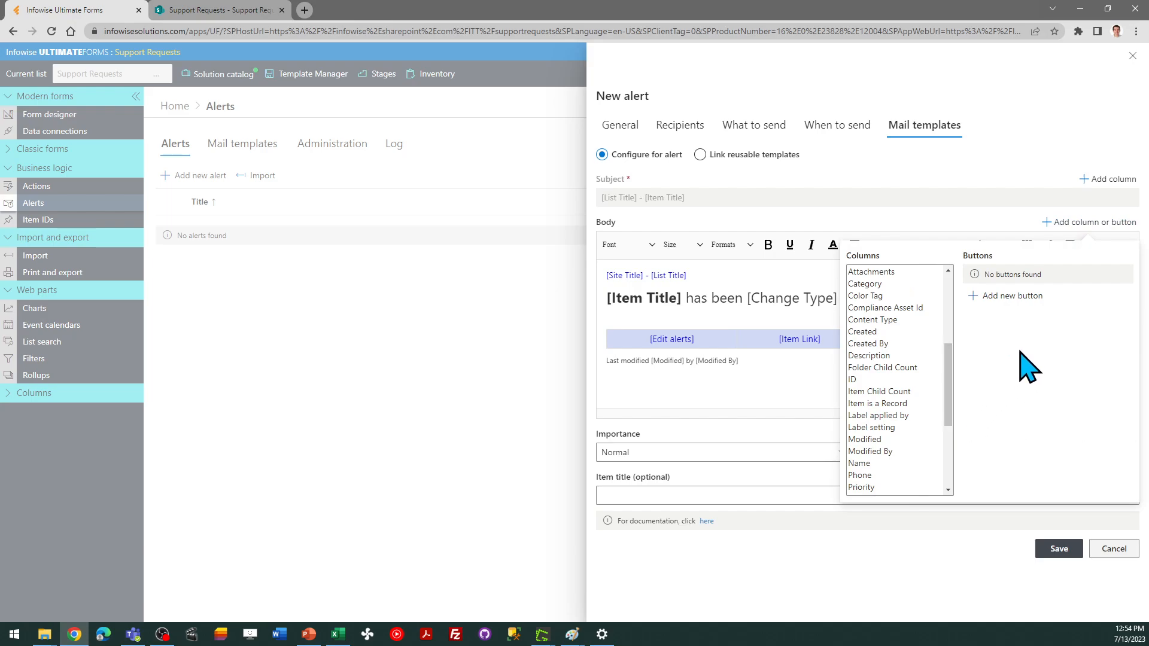
pyautogui.click(1017, 171)
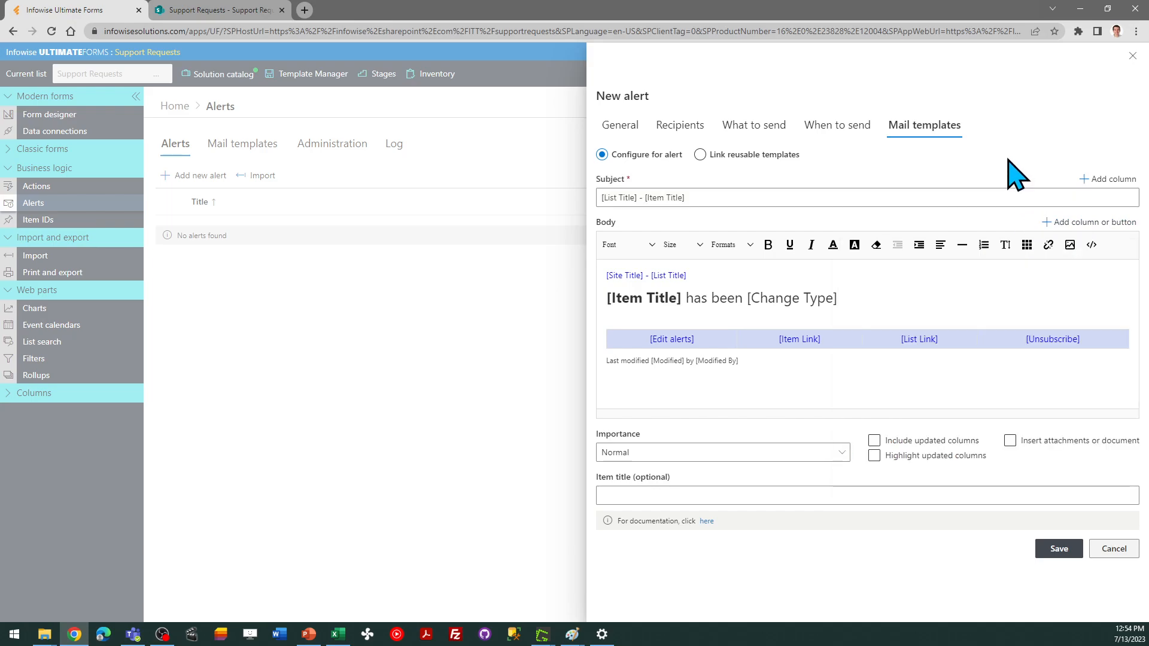
# Try the body's last-modified line at 16px, restore it to 12px, and save the alert
pyautogui.moveTo(776, 368); pyautogui.dragTo(600, 359)
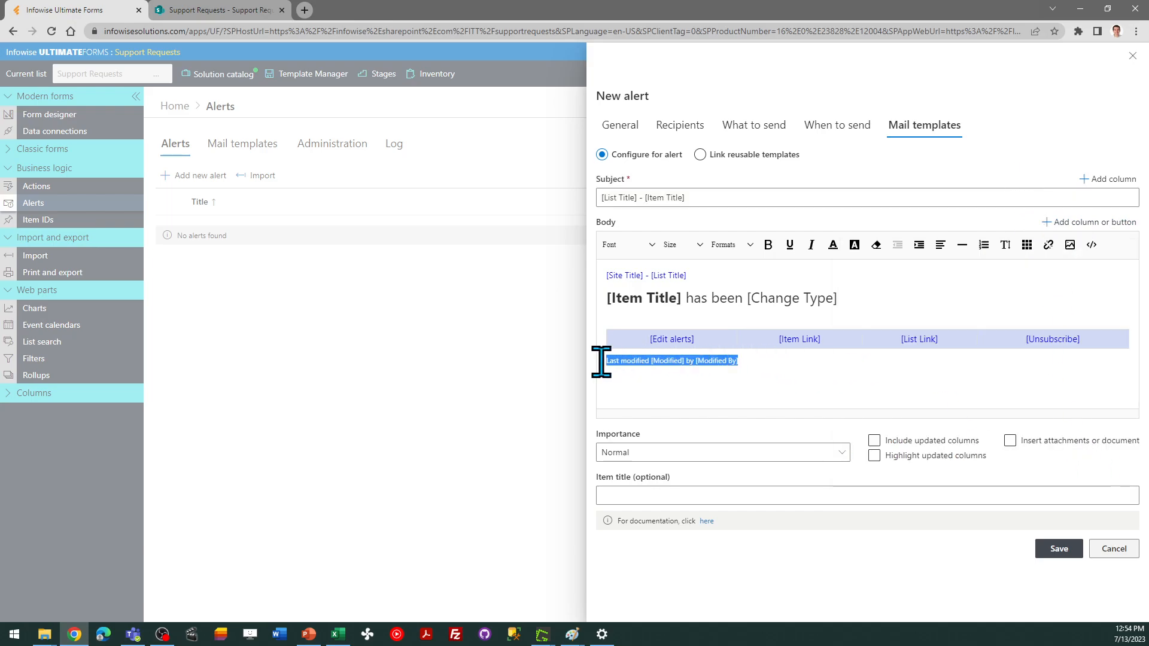
pyautogui.click(687, 245)
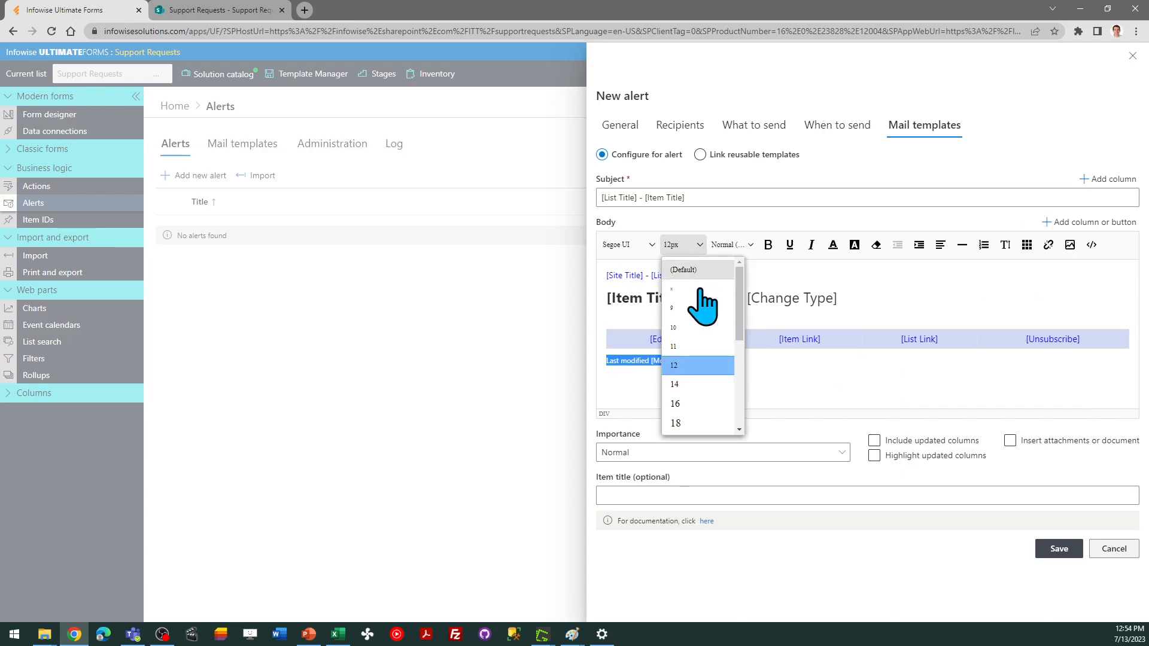
pyautogui.click(706, 402)
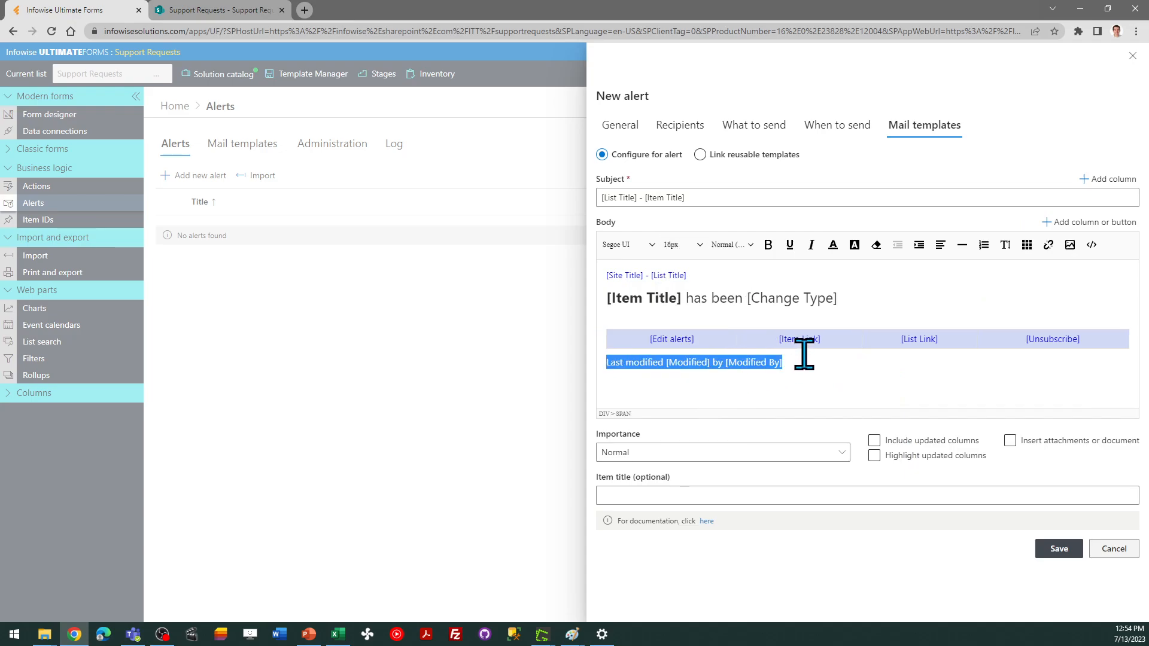
pyautogui.click(699, 246)
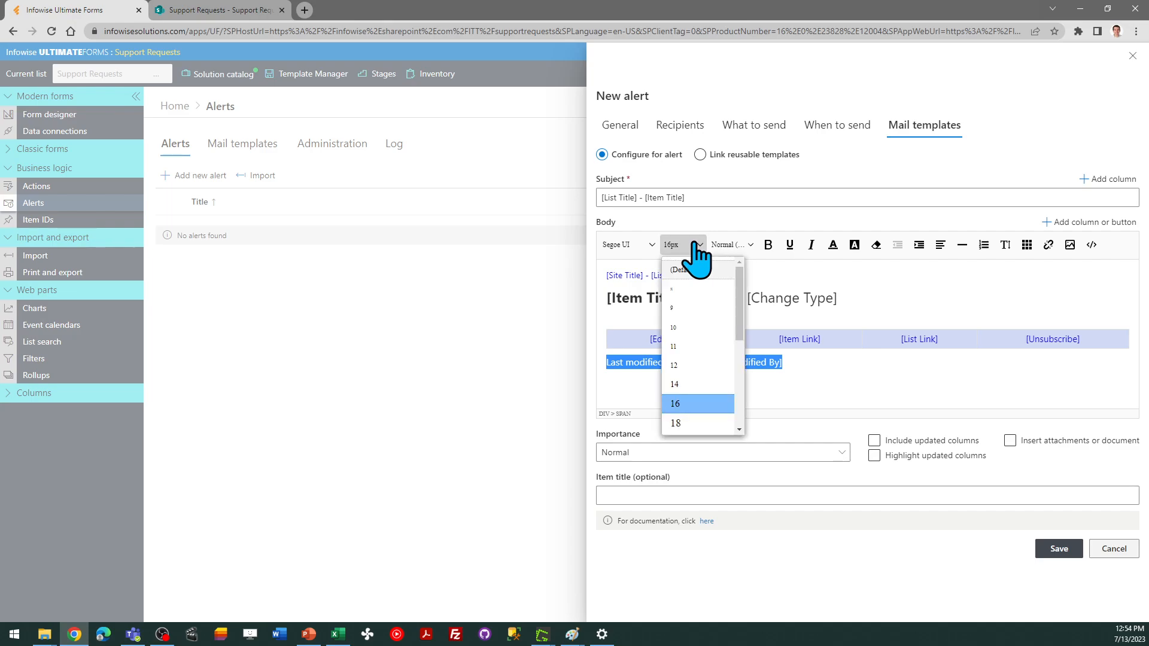
pyautogui.click(699, 366)
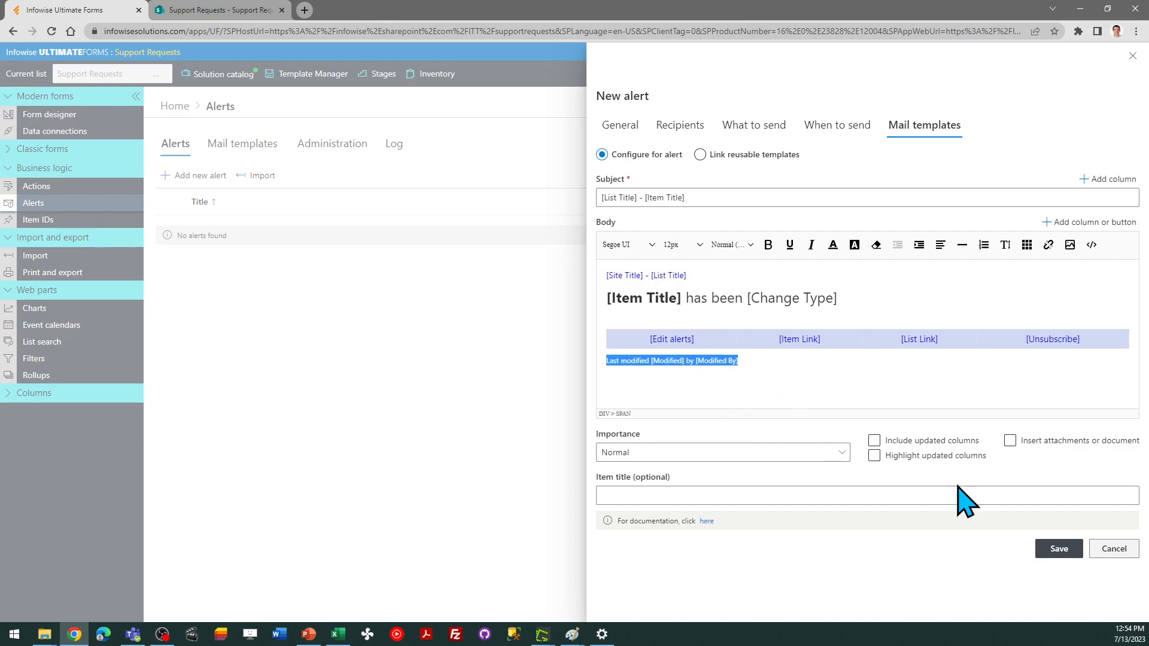
pyautogui.click(1060, 548)
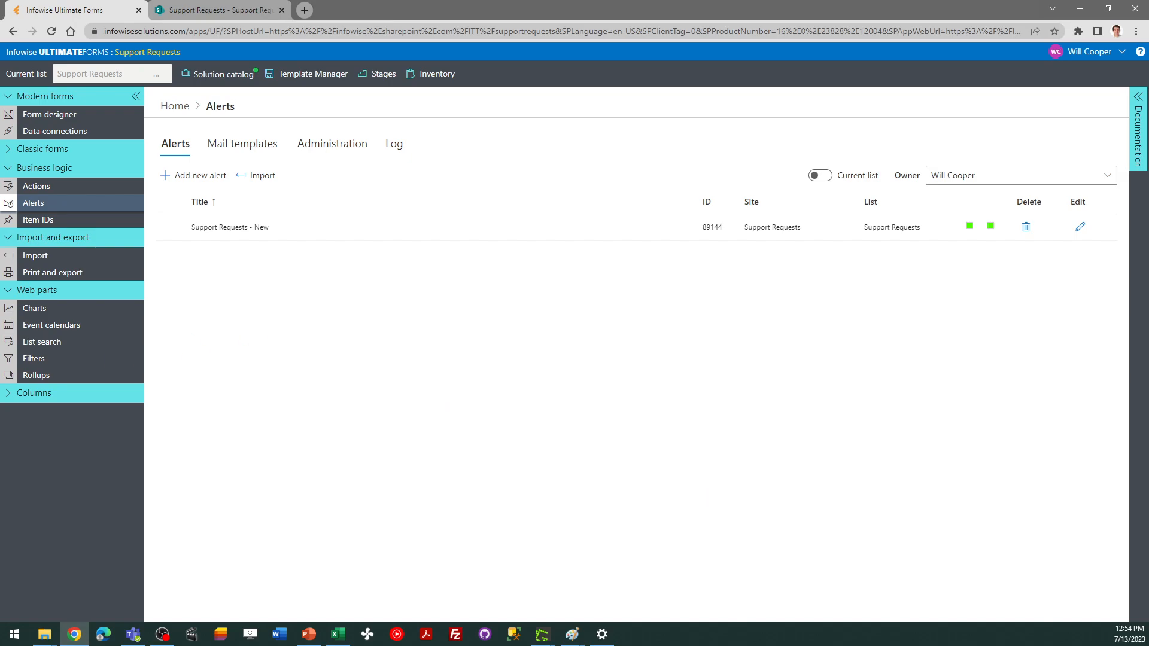
# Start a new alert for the Support Requests list titled "Support Requests - Update"
pyautogui.hotkey('alt', 'Tab')
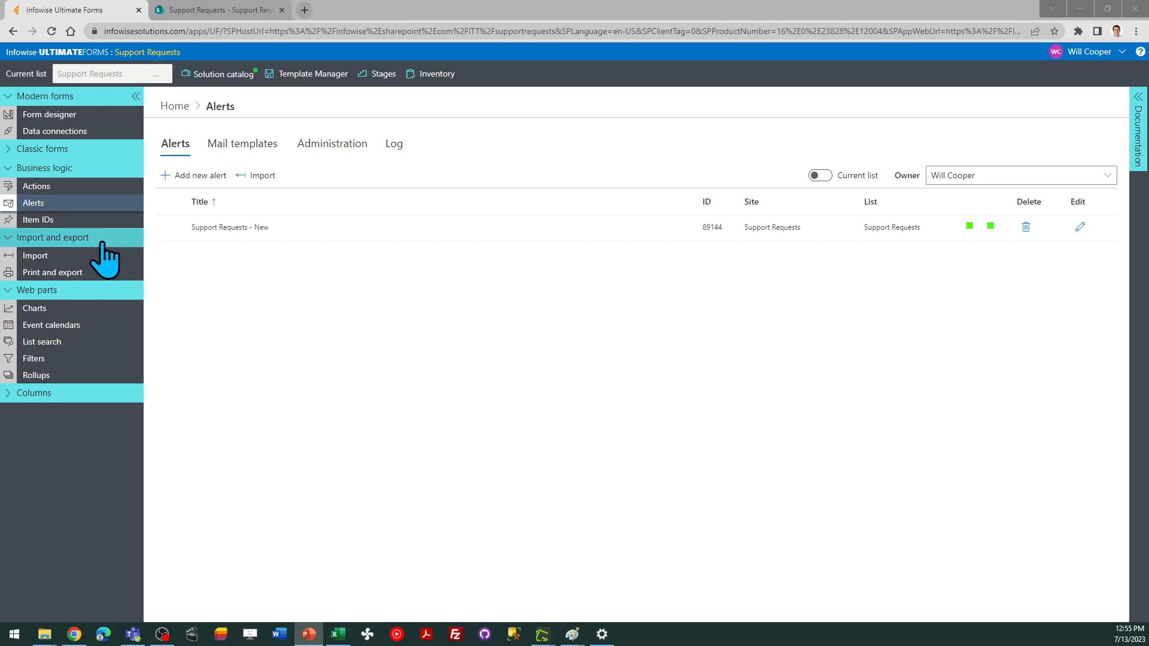
pyautogui.click(179, 174)
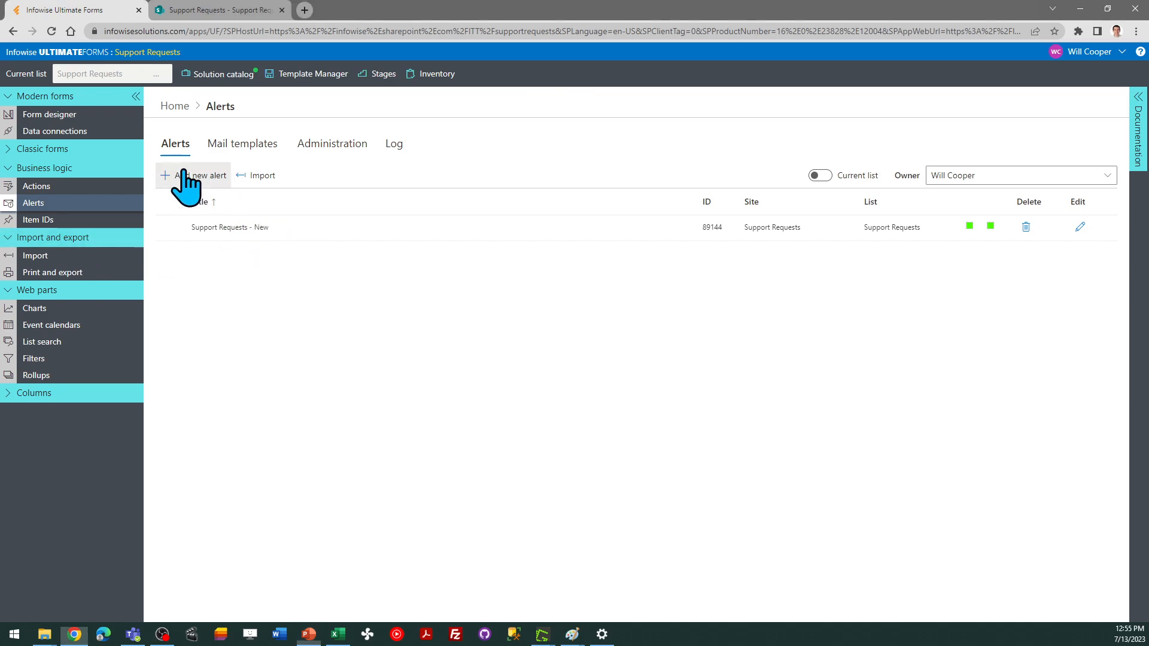
pyautogui.click(698, 170)
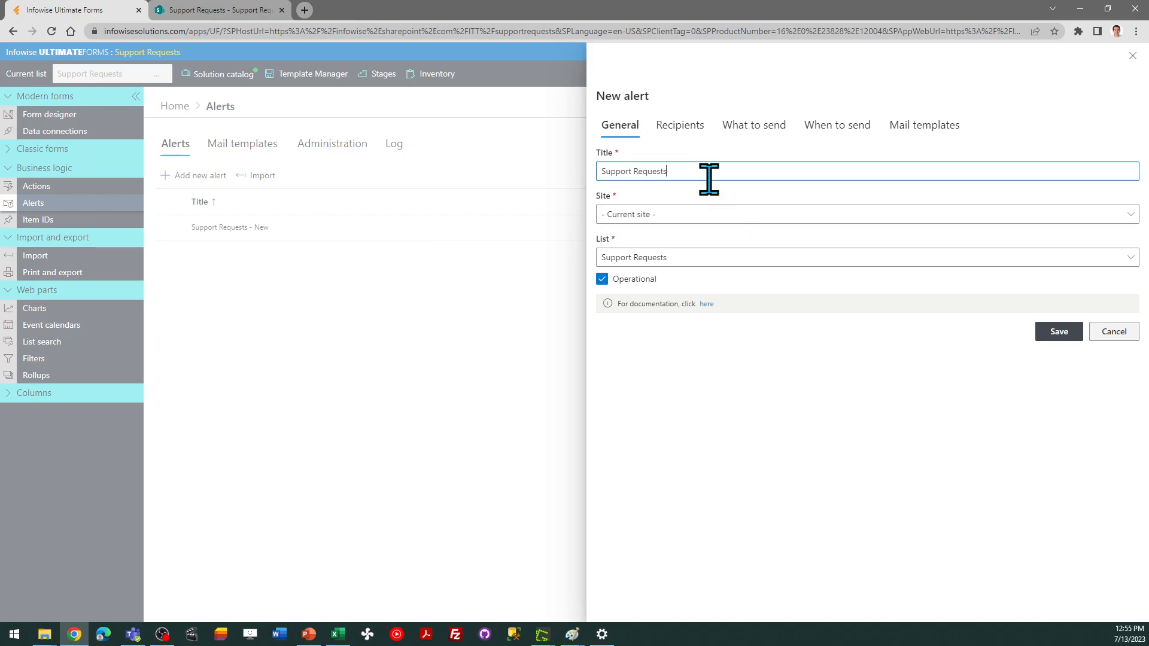
pyautogui.write('- Update')
# Limit the alert to trigger only when an item is modified
pyautogui.click(681, 127)
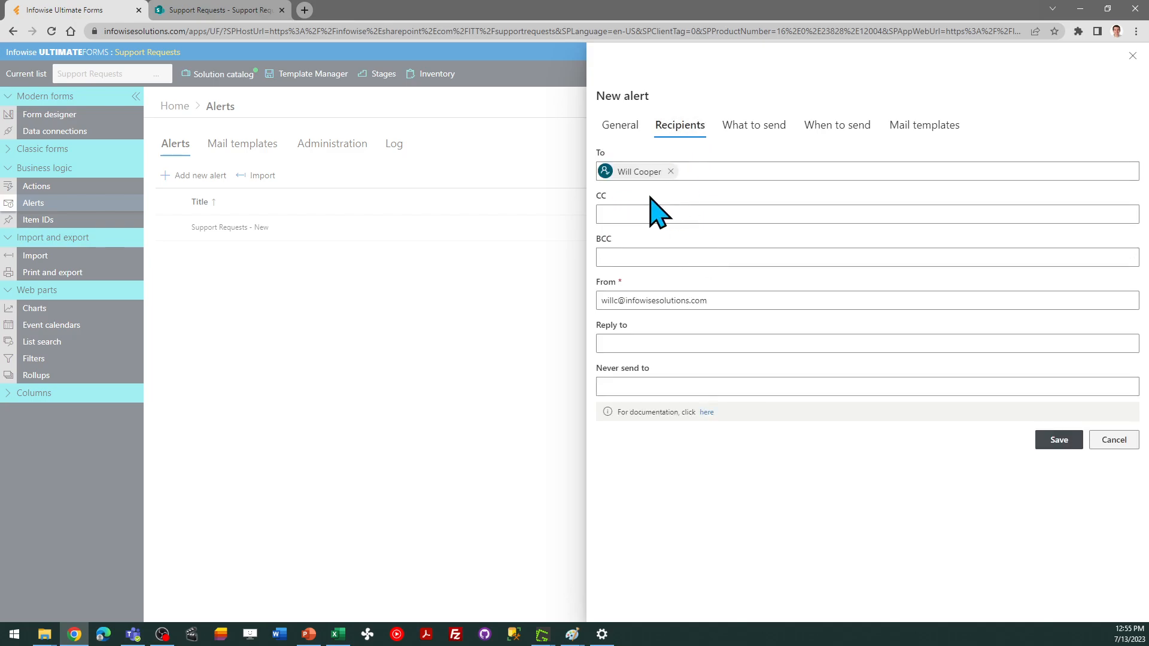
pyautogui.click(744, 134)
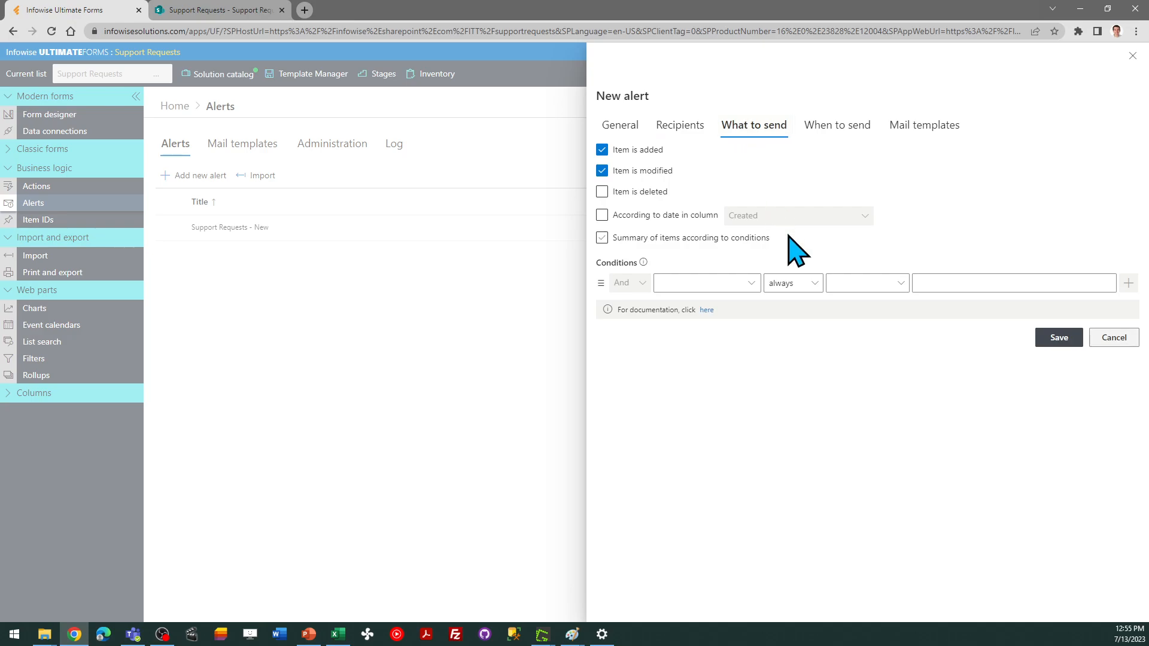
pyautogui.click(602, 149)
pyautogui.click(602, 170)
# Add an alert condition that the Send Email Update column equals Yes
pyautogui.click(751, 285)
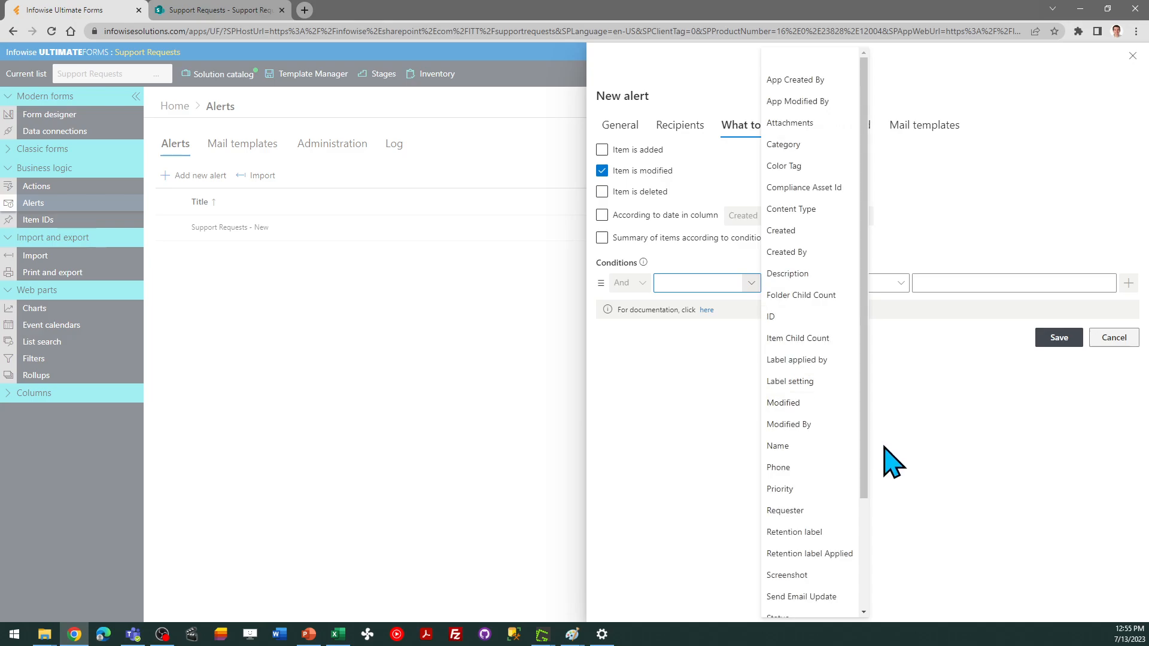
pyautogui.click(834, 601)
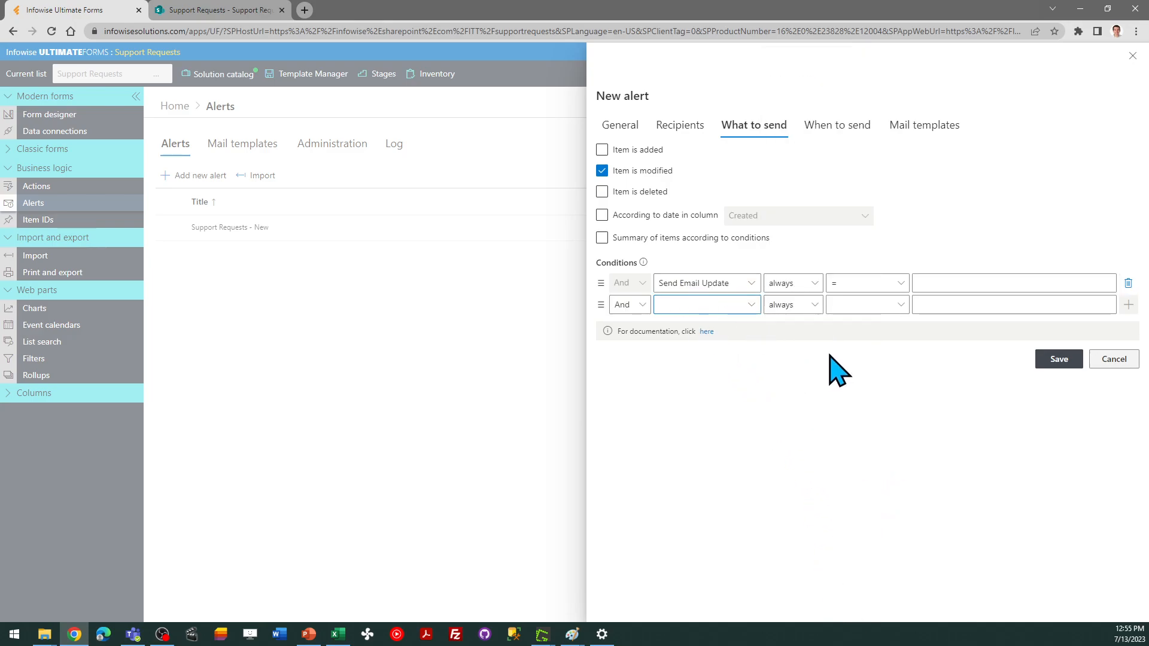
pyautogui.click(935, 285)
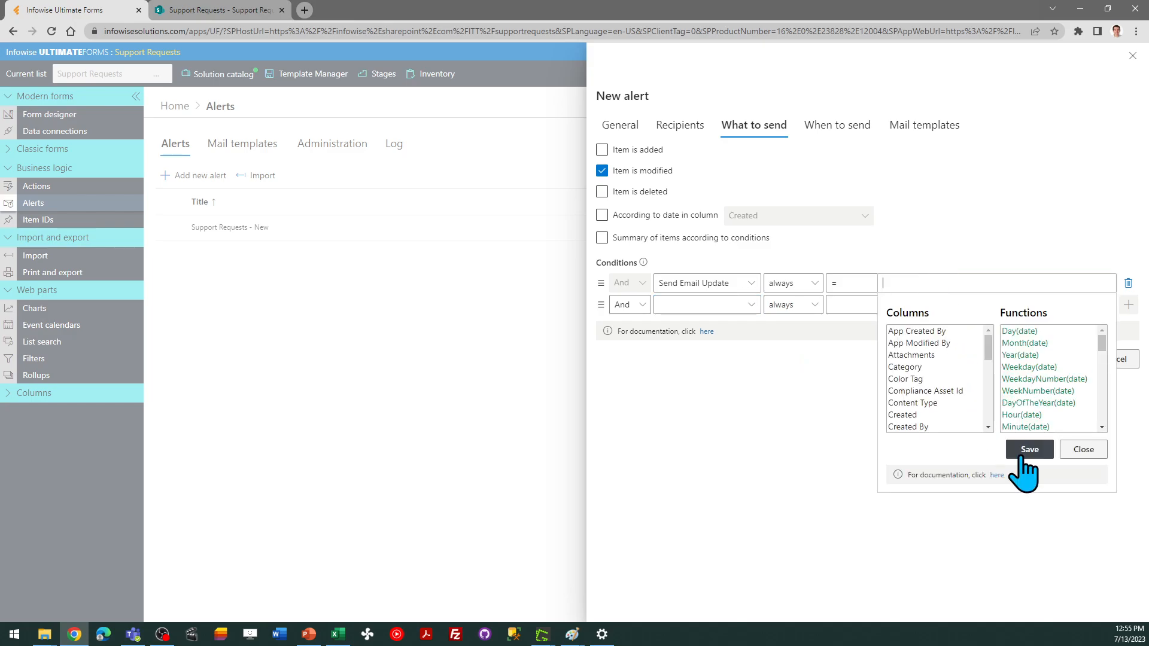
pyautogui.write('Yes')
pyautogui.click(1023, 450)
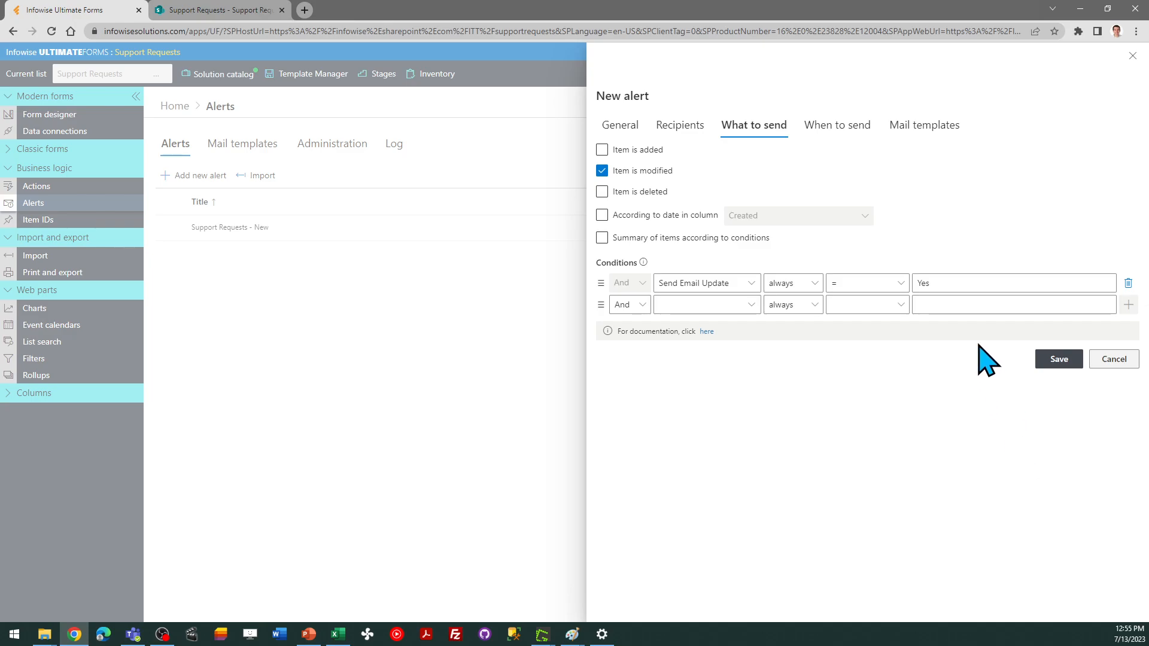
# Review the alert's sending schedule and mail template, and save the alert
pyautogui.click(839, 127)
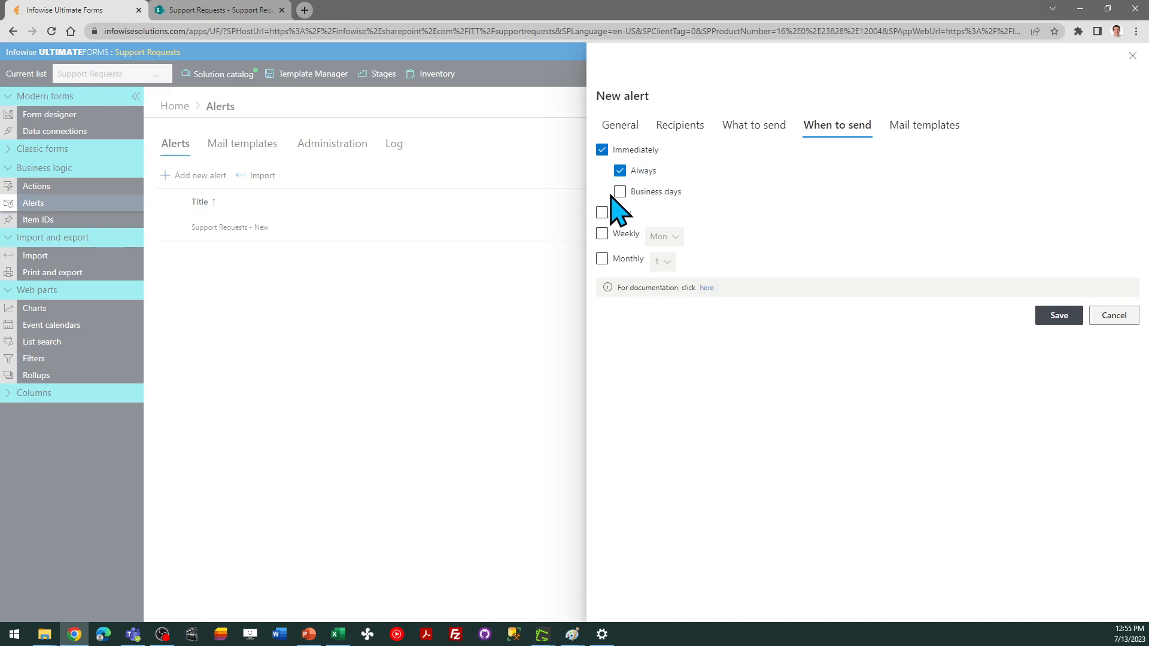
pyautogui.click(925, 128)
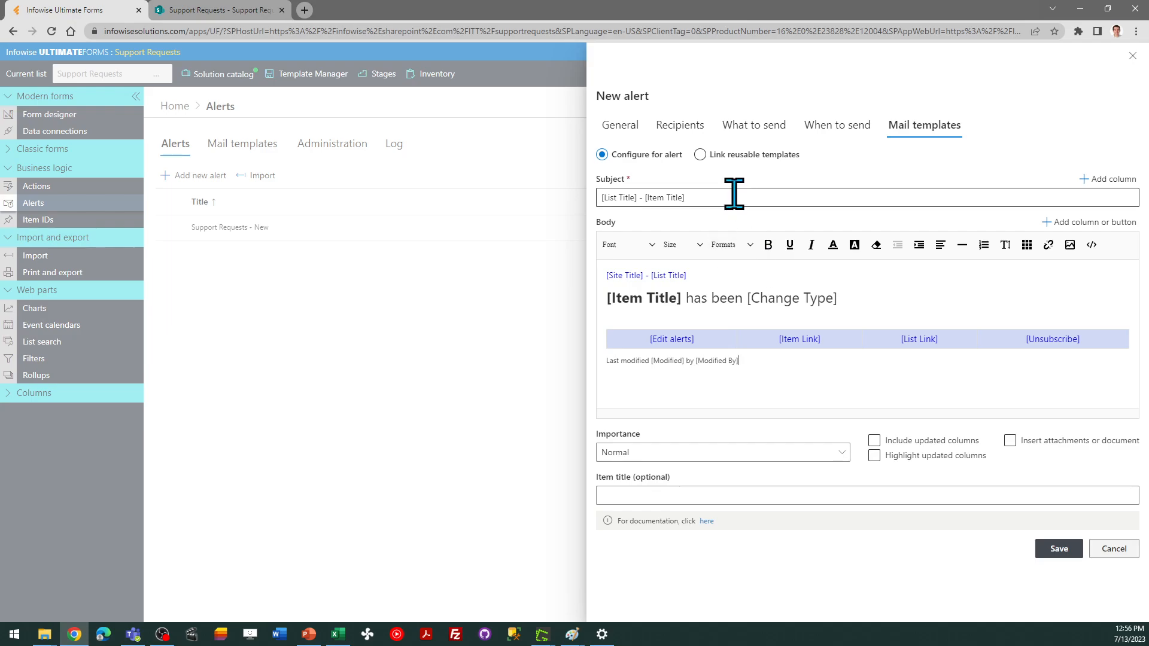
pyautogui.click(1059, 549)
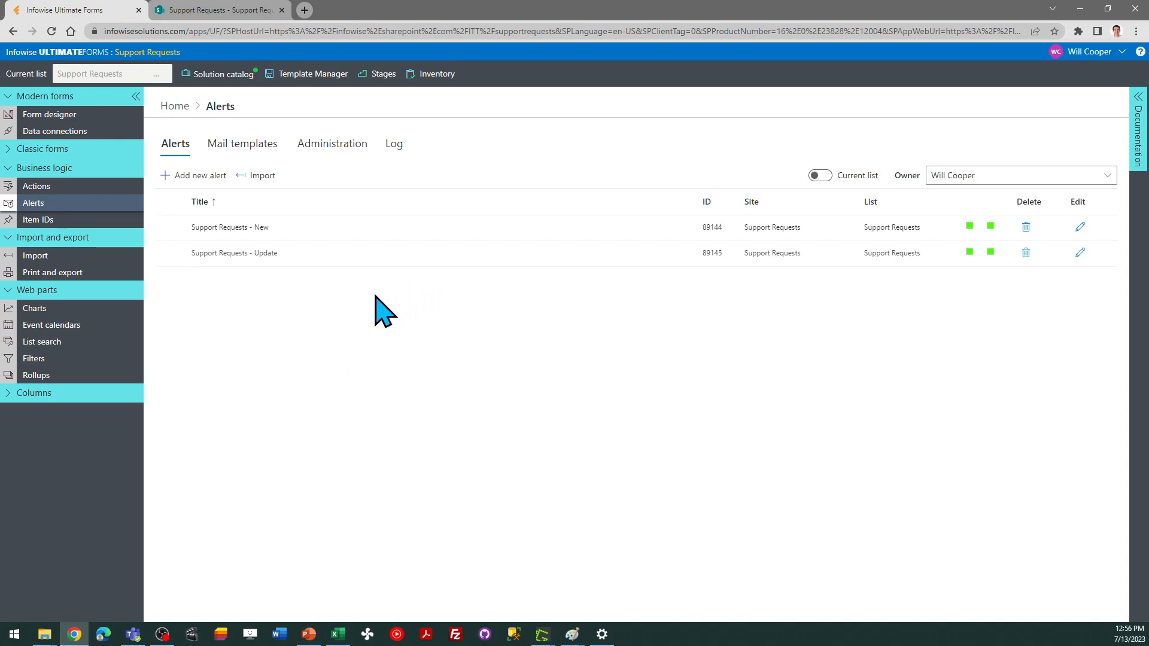
# Open the "I can't access the network server" request in the SharePoint list for editing
pyautogui.click(173, 107)
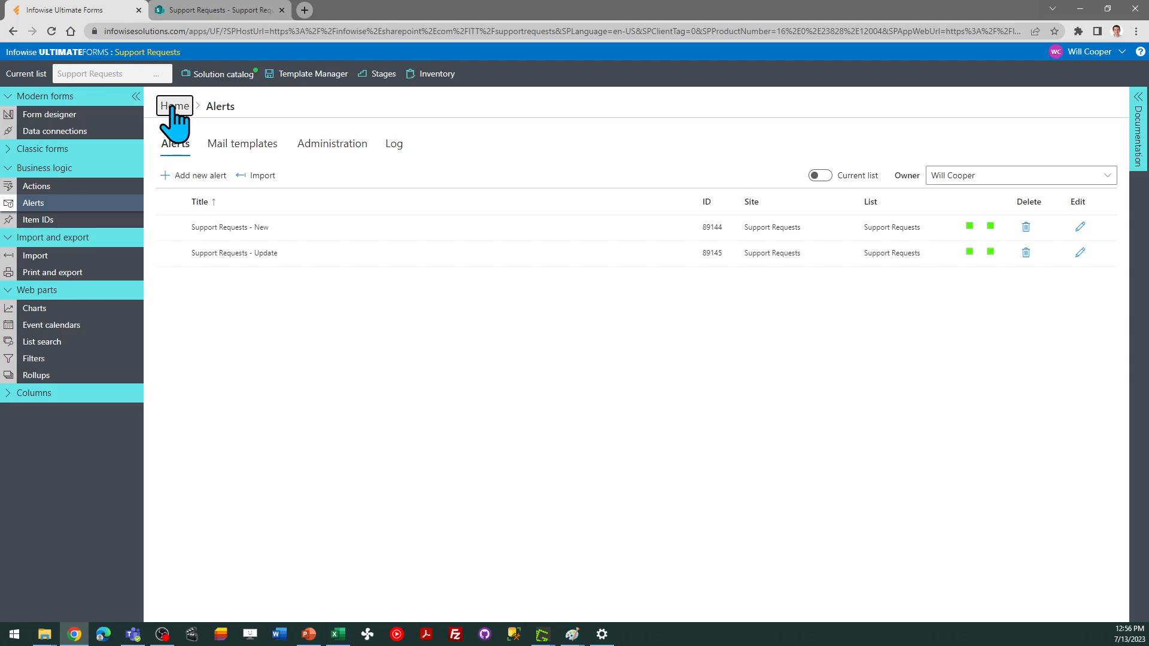
pyautogui.click(218, 9)
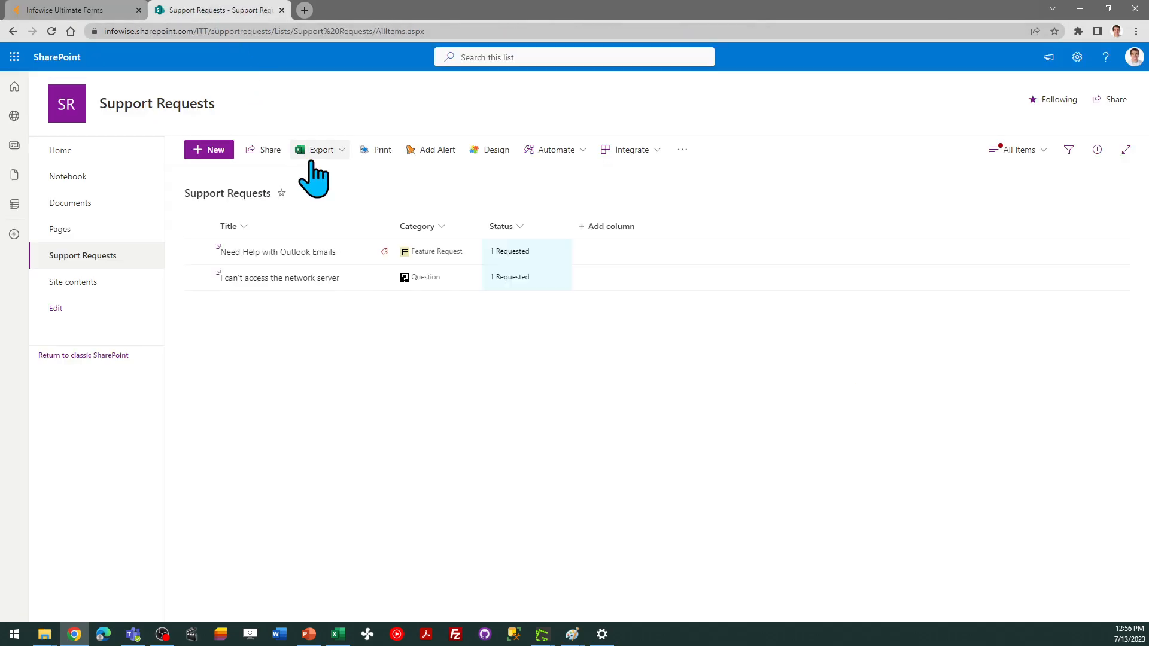
pyautogui.click(199, 277)
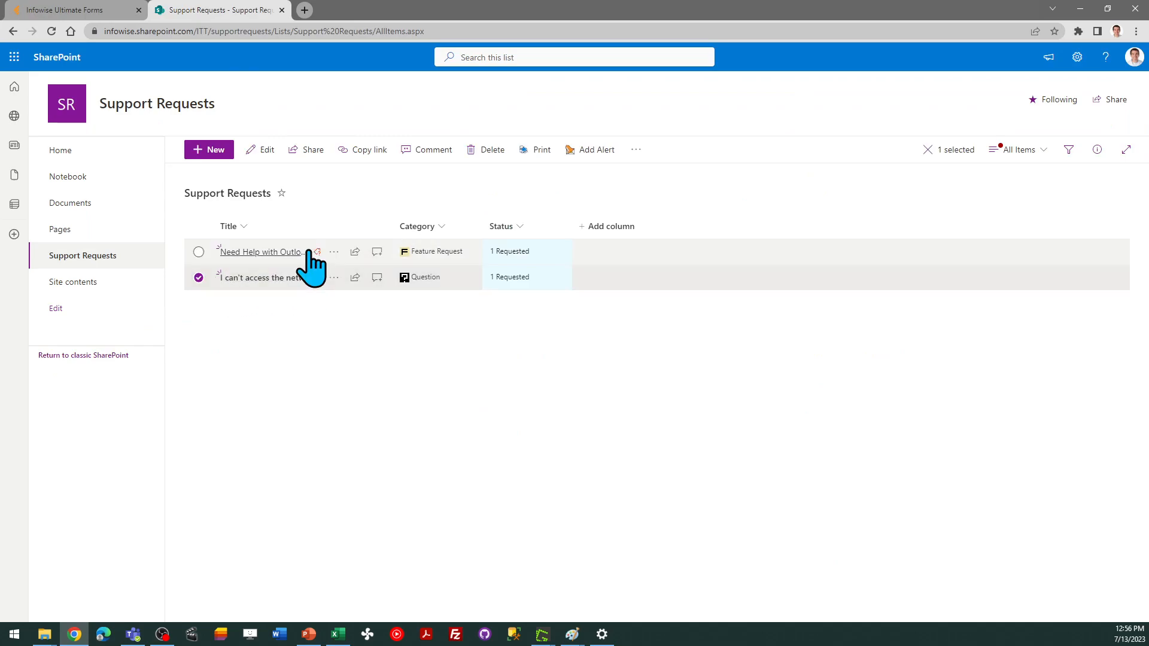
pyautogui.click(266, 151)
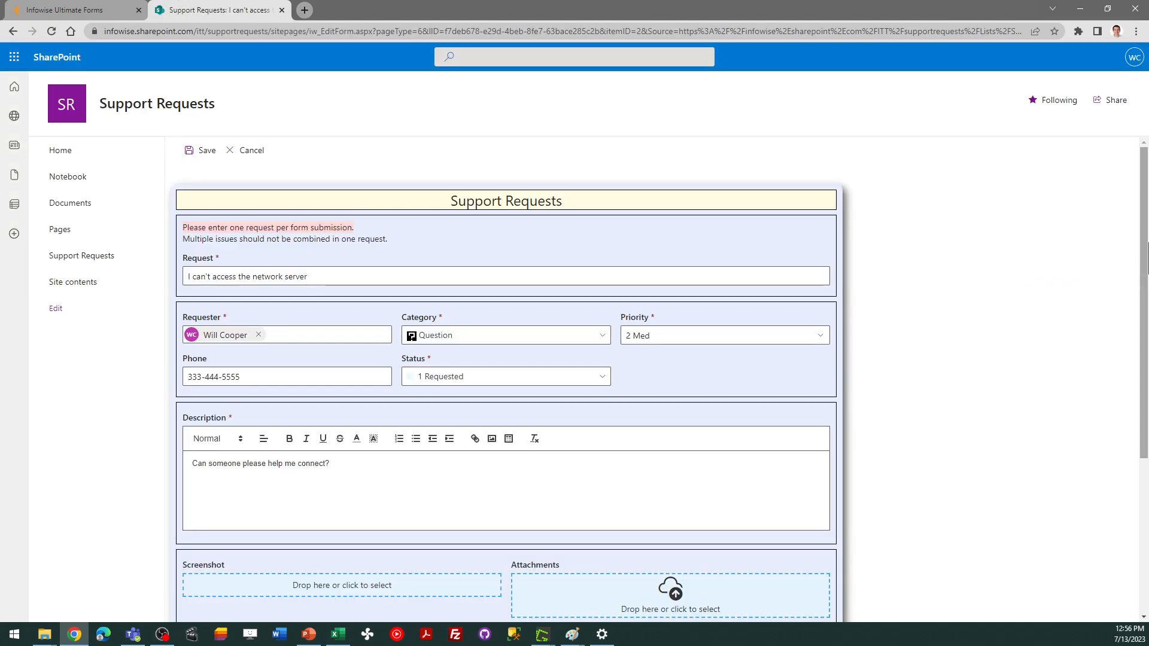
# Turn Send Email Update on, write the support response "We got your request. Checking into the issue now. Thank you!", and save
pyautogui.moveTo(1145, 257); pyautogui.dragTo(1146, 406)
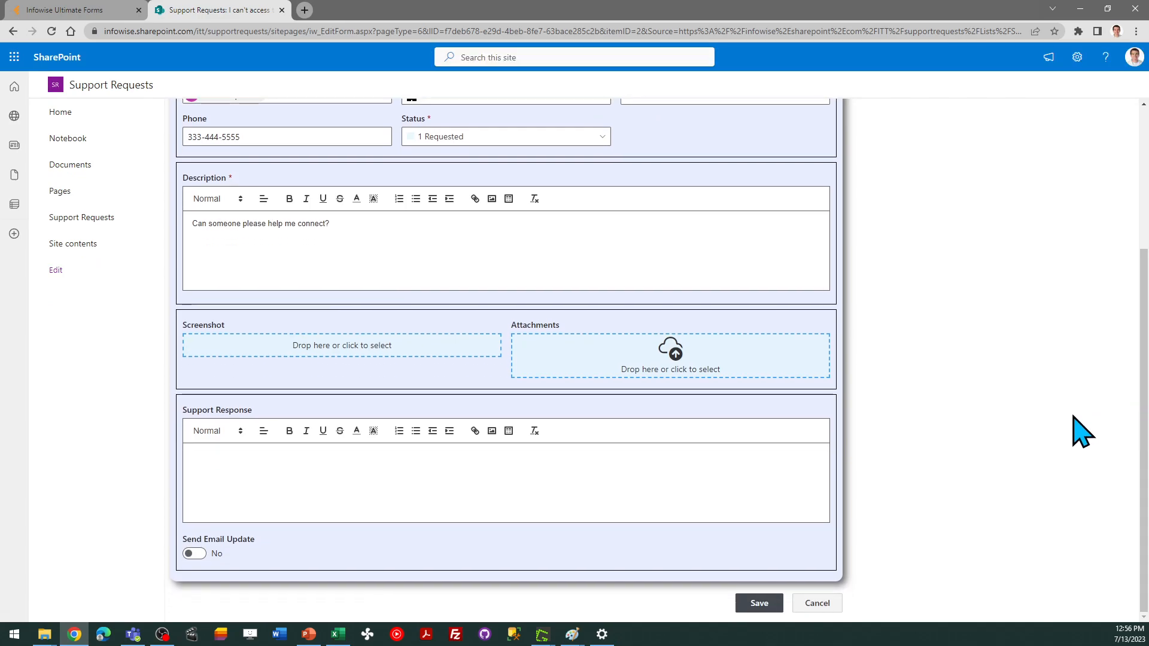
pyautogui.click(194, 553)
pyautogui.click(293, 461)
pyautogui.write('W')
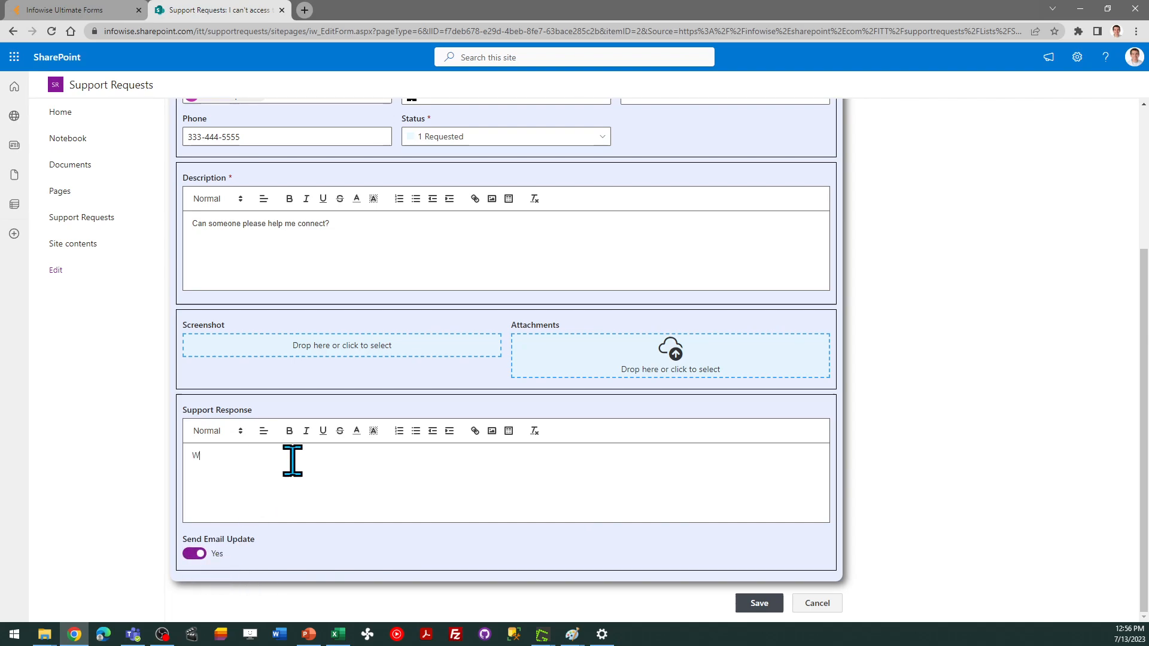
pyautogui.write('e got your request. Checking into the')
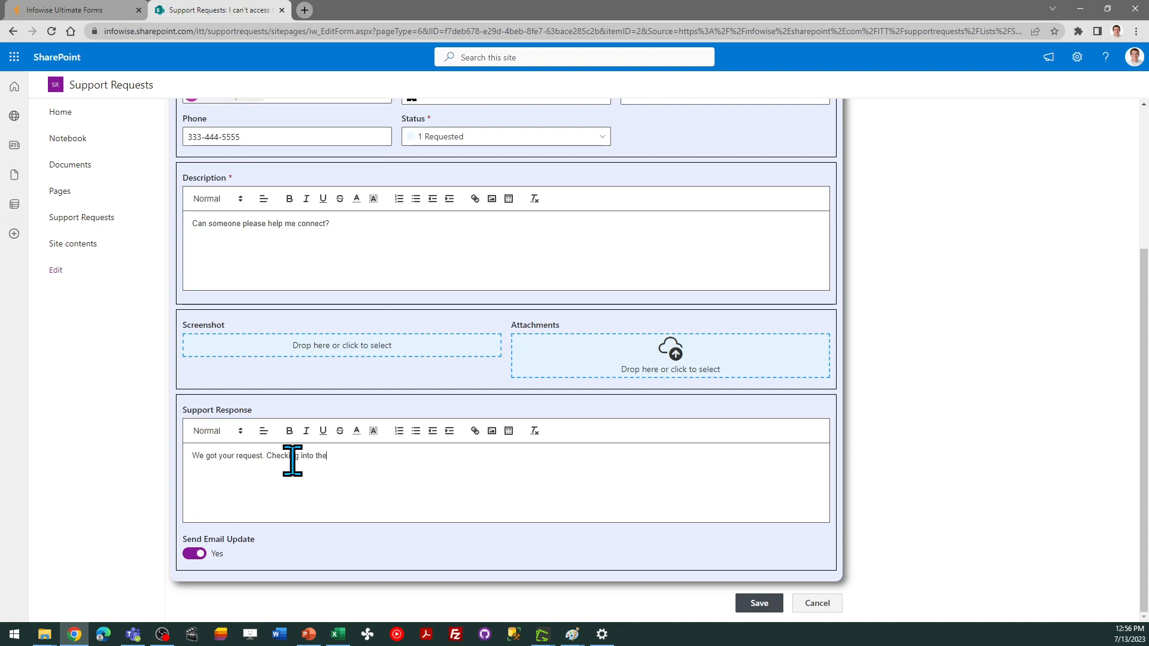
pyautogui.write(' issue now.')
pyautogui.press('Return')
pyautogui.write('T')
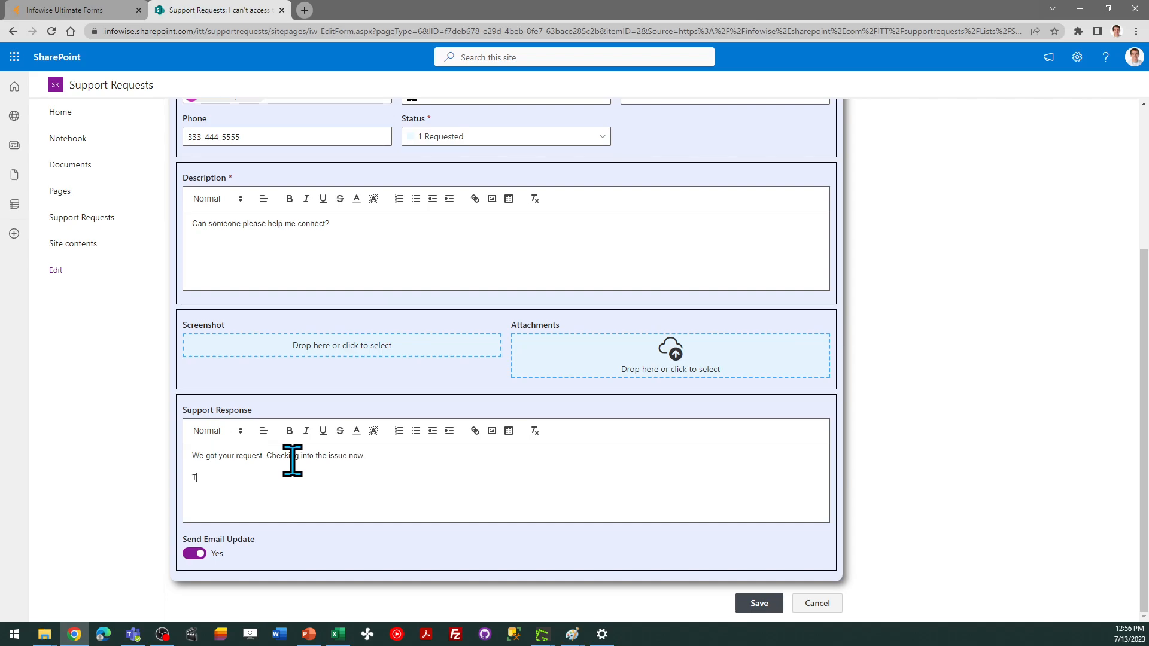
pyautogui.write('hank you!')
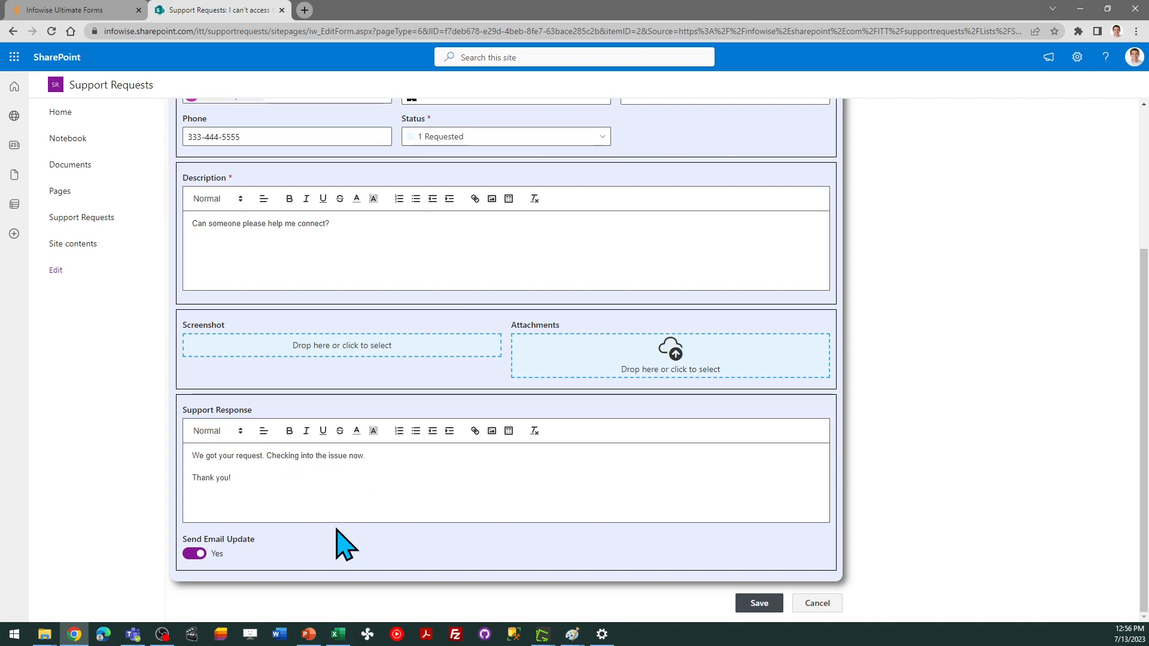
pyautogui.click(759, 603)
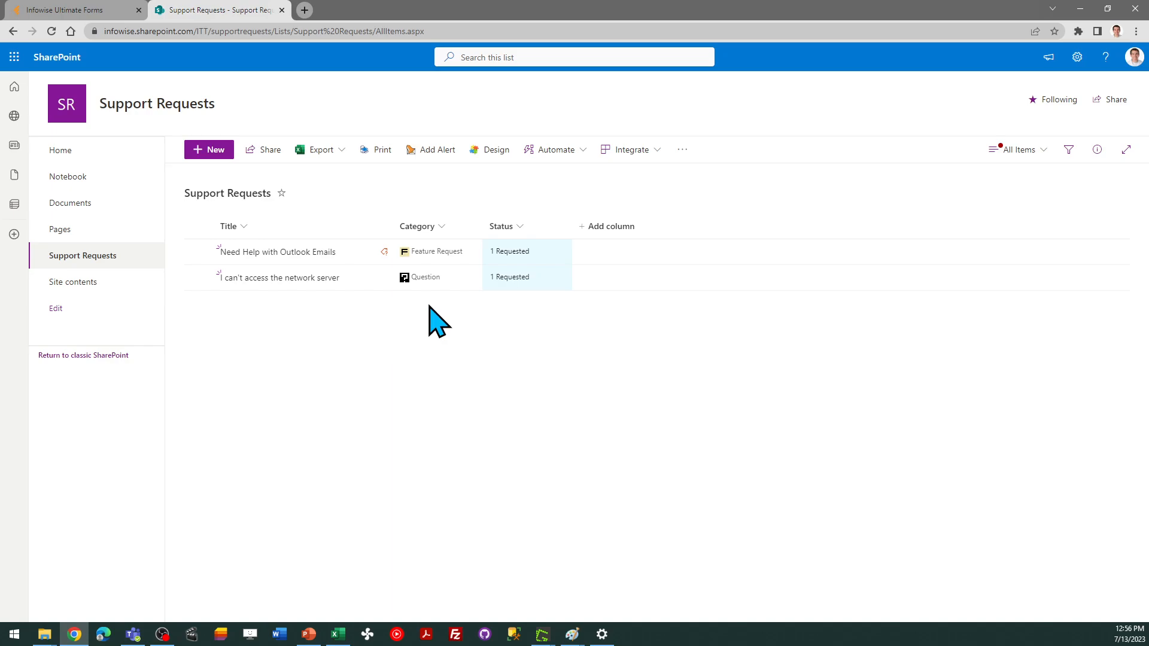
# Open infowisesolutions.com in a new browser tab
pyautogui.hotkey('alt', 'Tab')
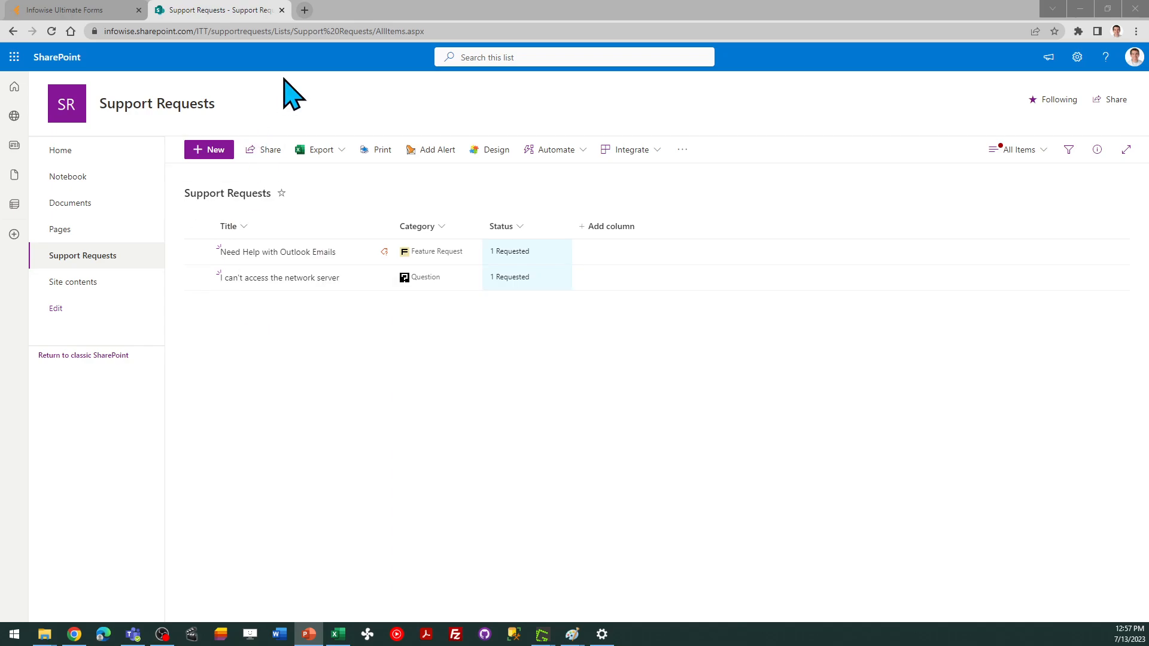
pyautogui.click(302, 10)
pyautogui.click(303, 9)
pyautogui.write('inf')
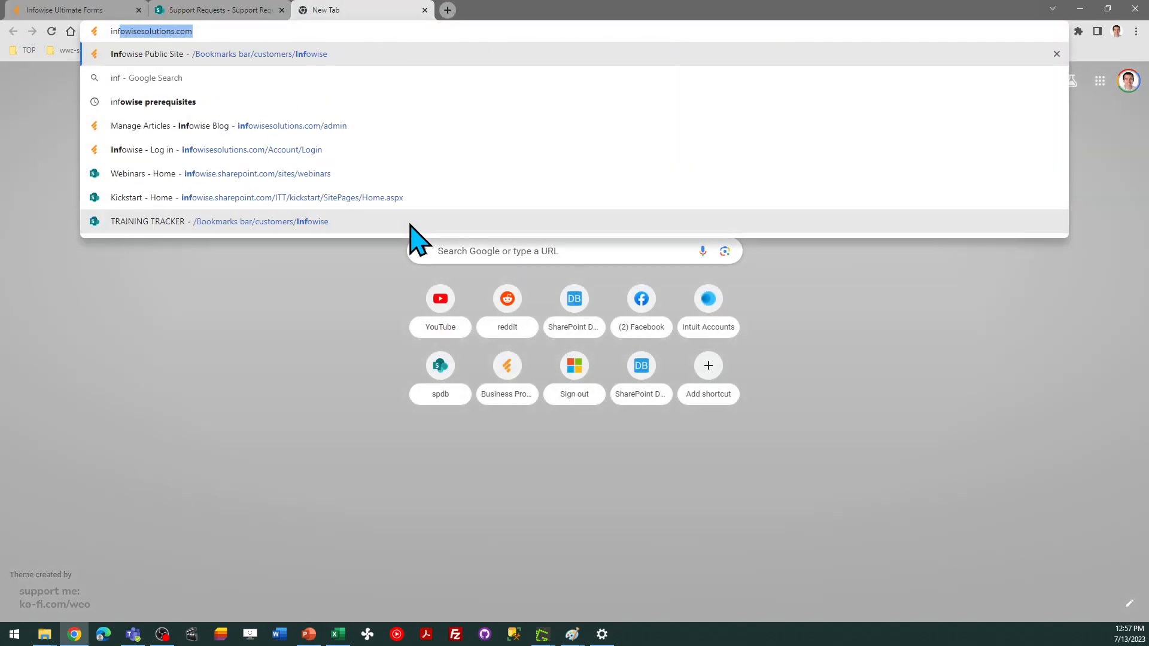
pyautogui.press('Return')
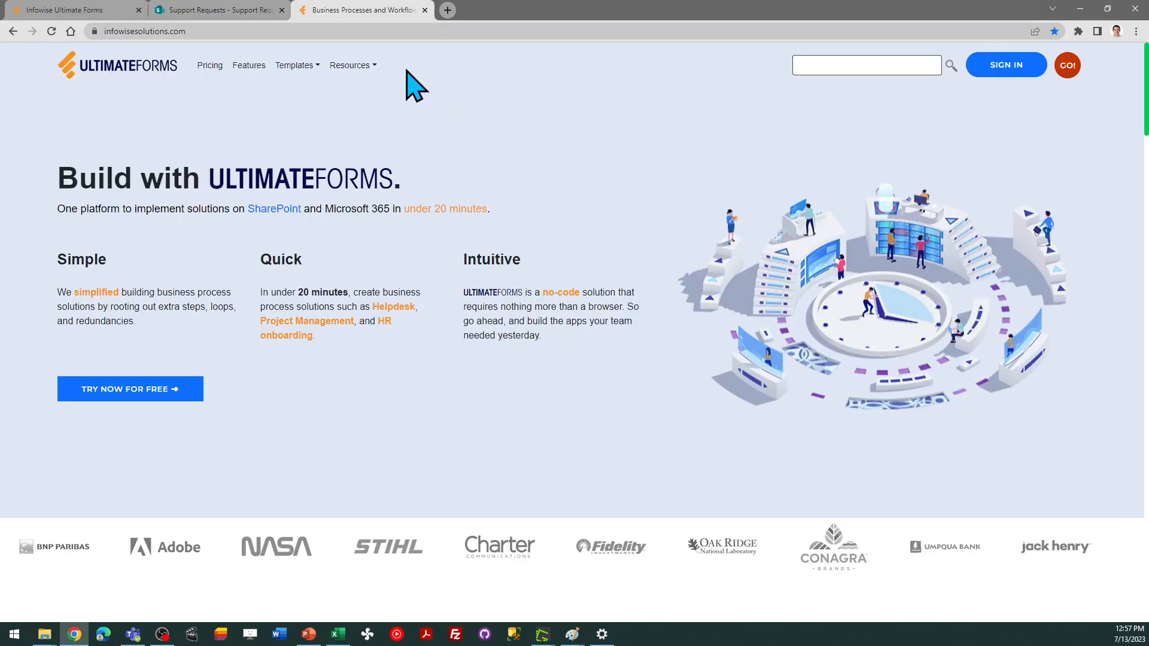
# Open the Tutorials page from the site's Resources menu
pyautogui.click(365, 63)
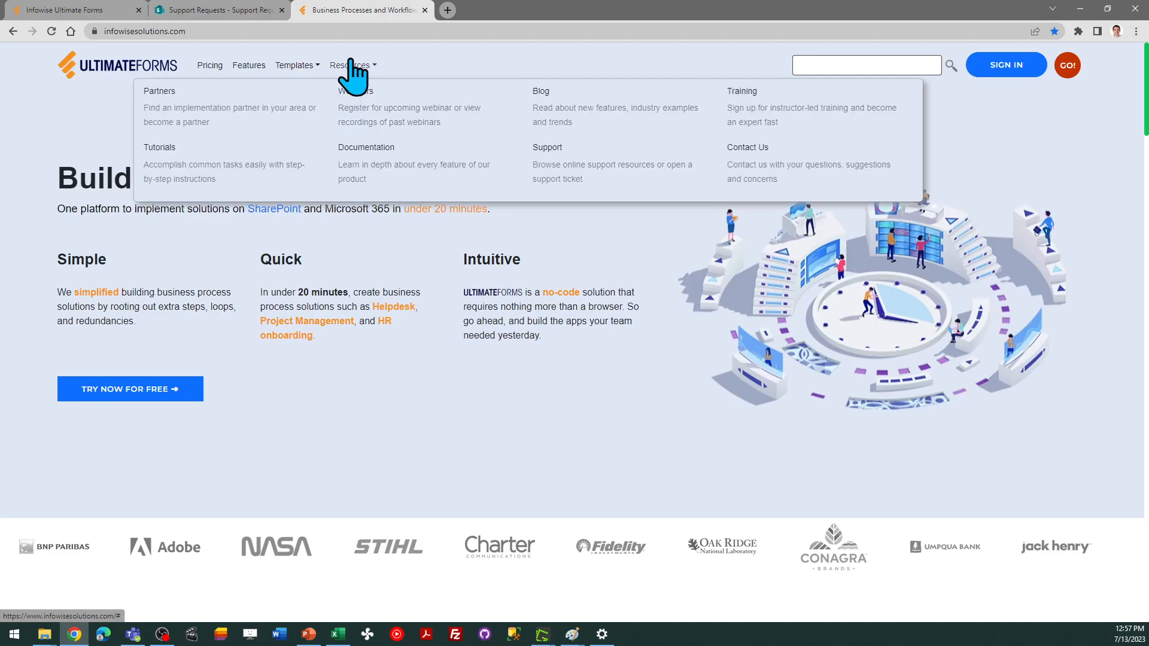
pyautogui.click(182, 168)
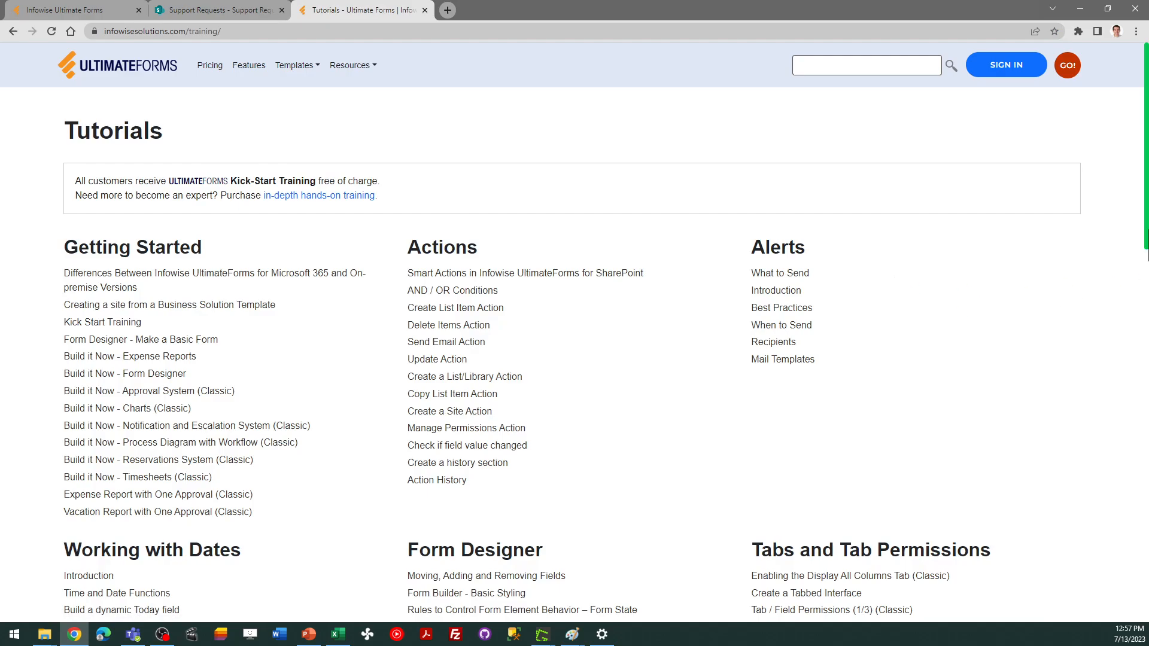
pyautogui.moveTo(1145, 160)
pyautogui.mouseDown()
pyautogui.moveTo(1146, 427)
pyautogui.moveTo(1144, 147)
pyautogui.mouseUp()
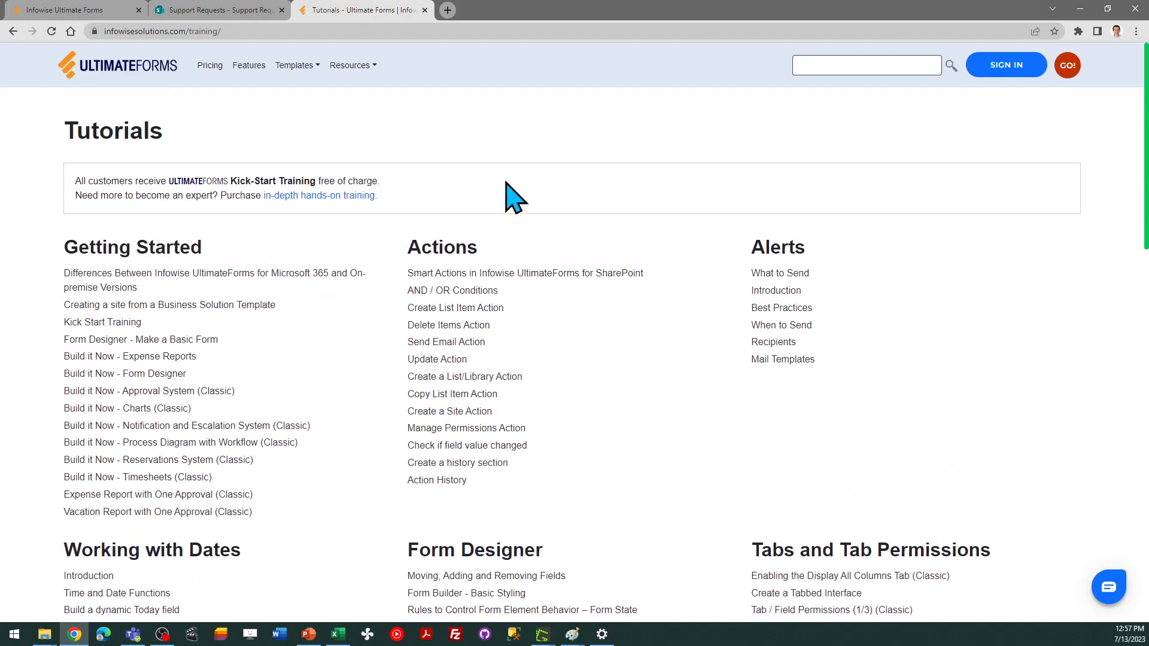
# Open the Training page from the Resources menu and read through the instructor-led training offerings
pyautogui.click(355, 67)
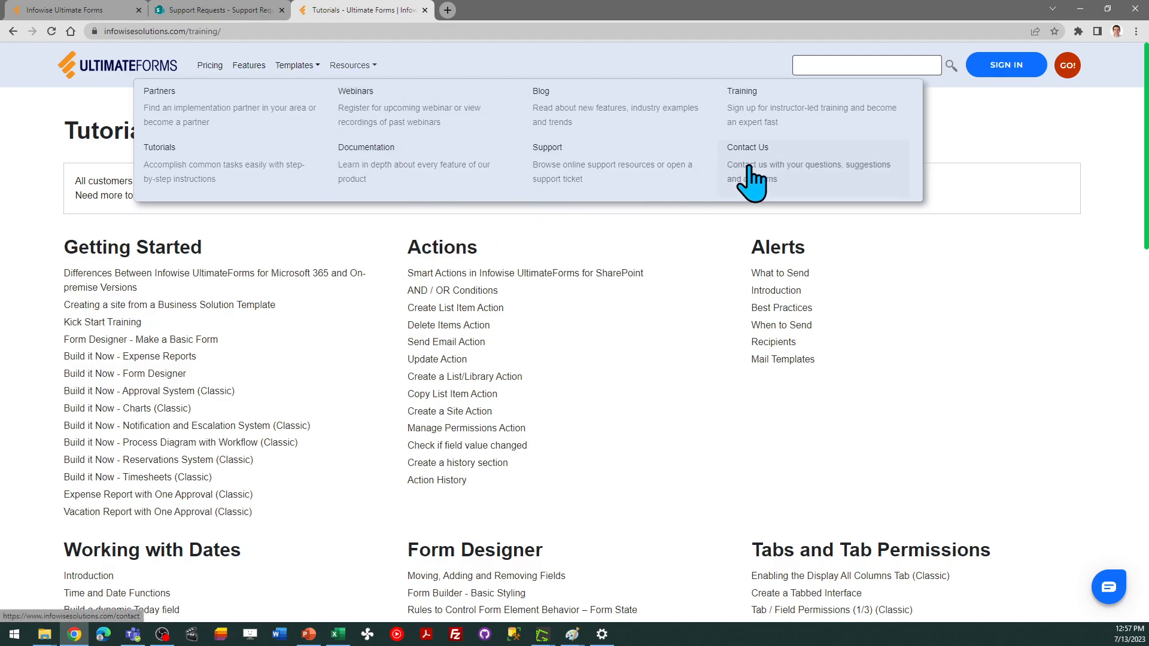
pyautogui.click(820, 133)
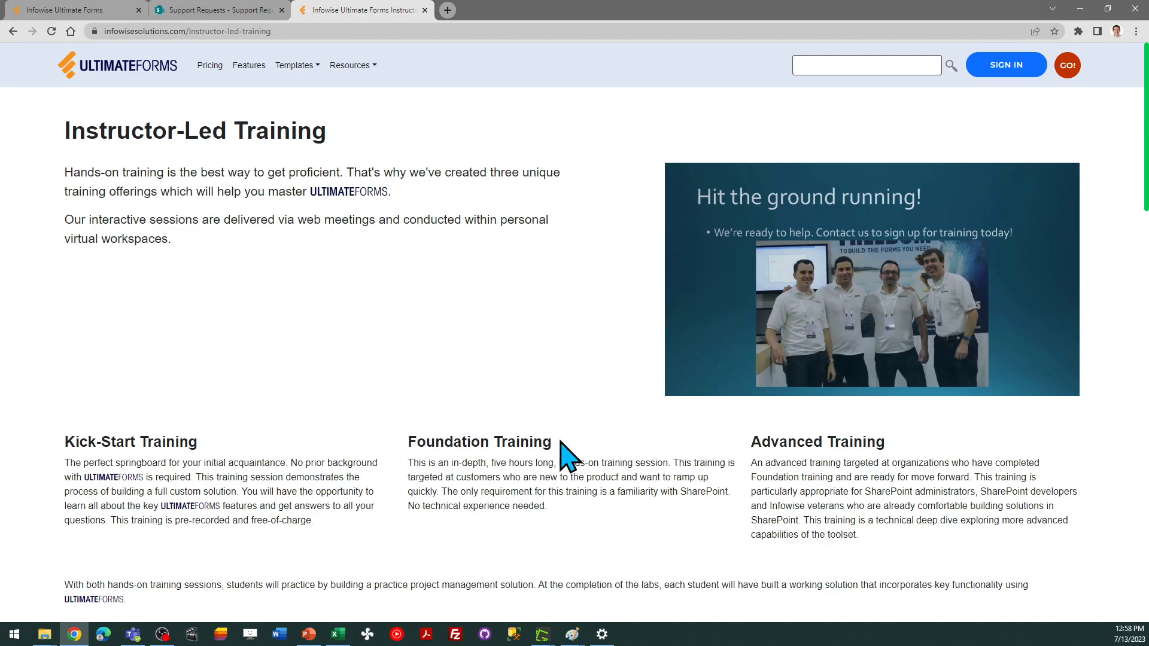
pyautogui.moveTo(559, 442); pyautogui.dragTo(409, 442)
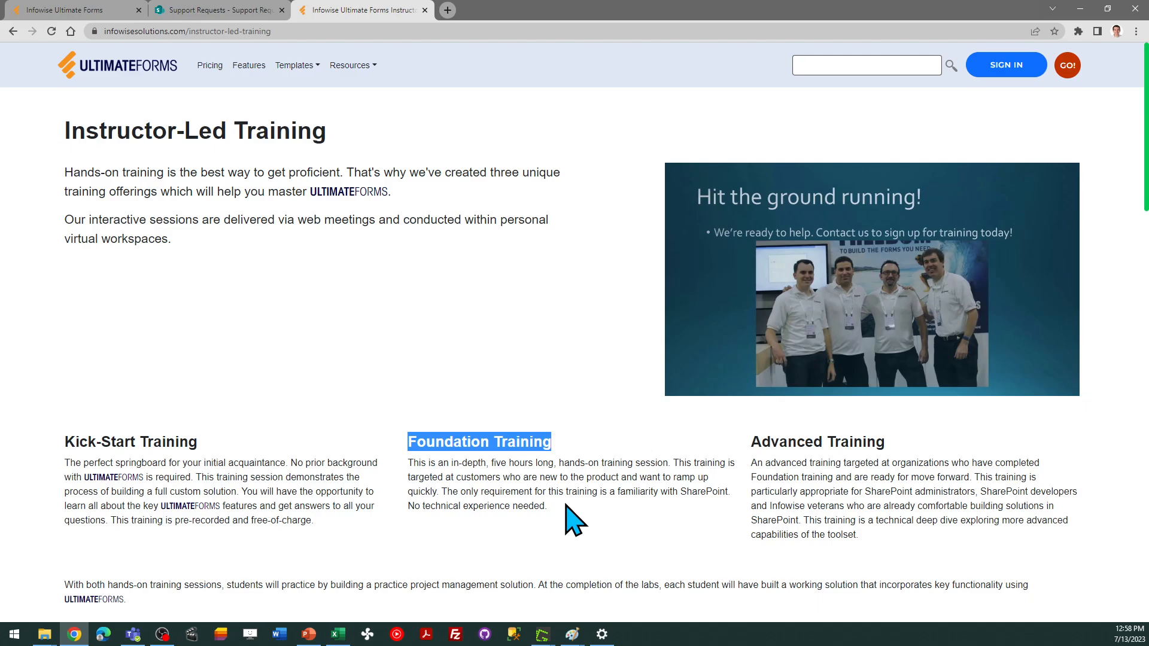
pyautogui.click(752, 479)
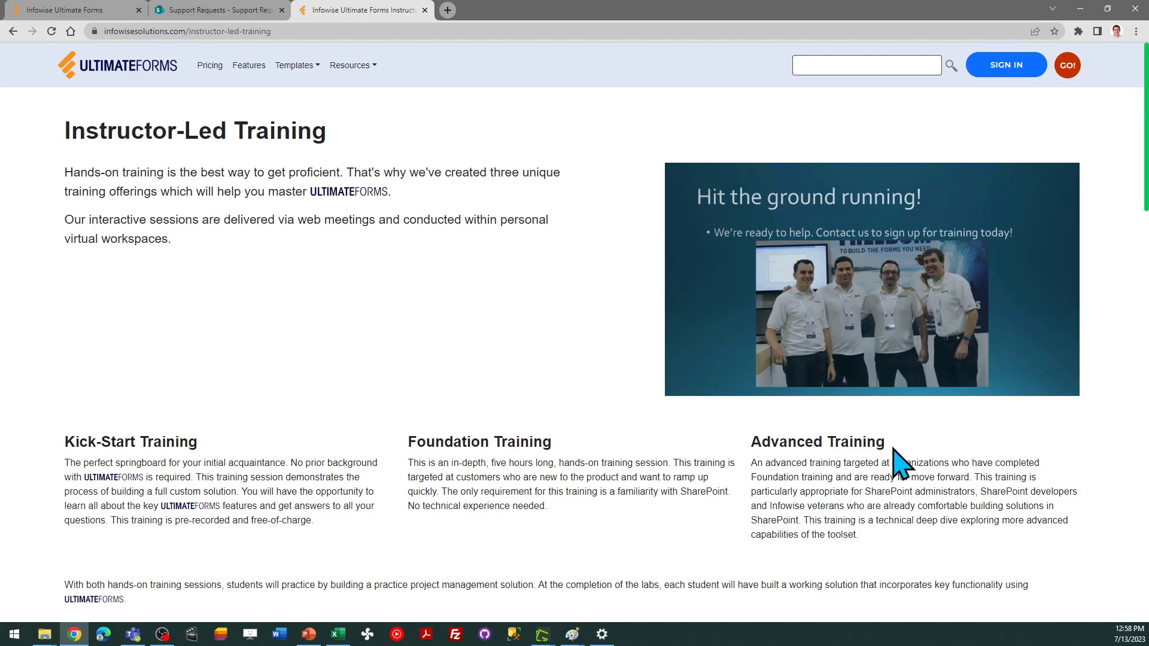
pyautogui.moveTo(1147, 146); pyautogui.dragTo(1147, 199)
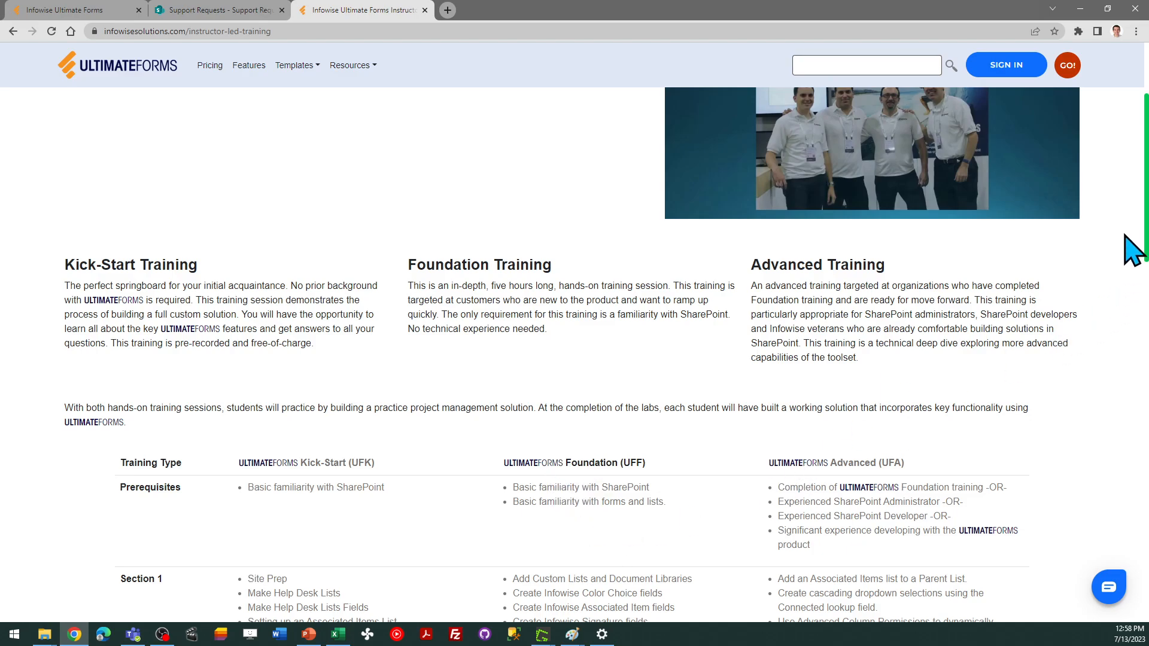
pyautogui.scroll(3, 1144, 228)
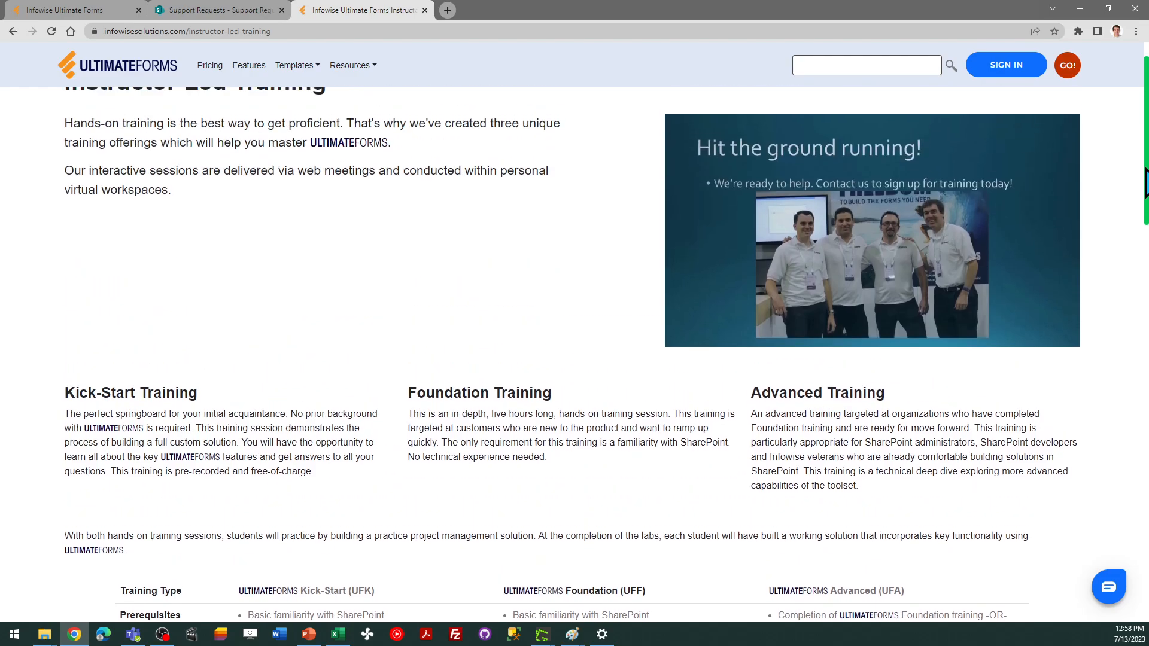